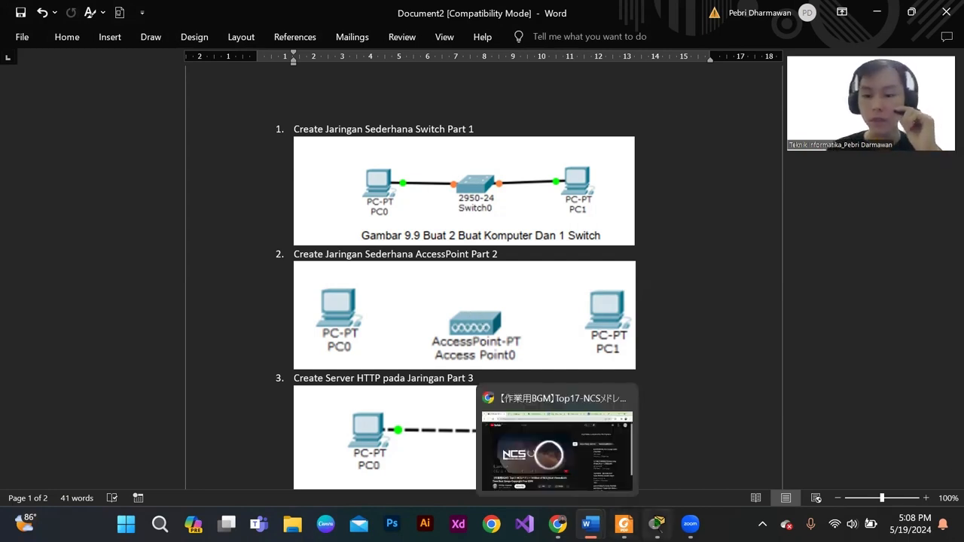
- Switch to Cisco Packet Tracer and place two PC-PT end devices side by side in the logical workspace, leaving a gap between them
mouse_move(656, 525)
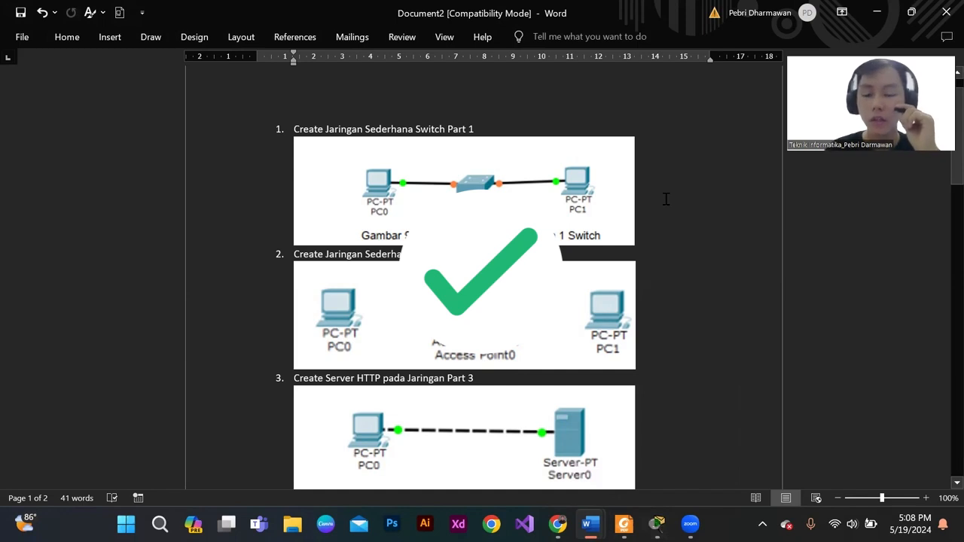
triple_click(397, 128)
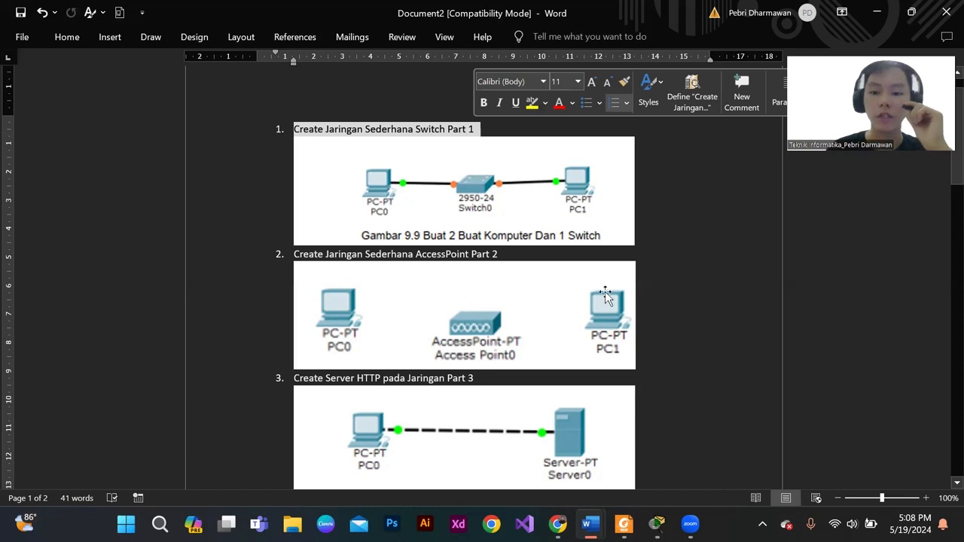
left_click(657, 524)
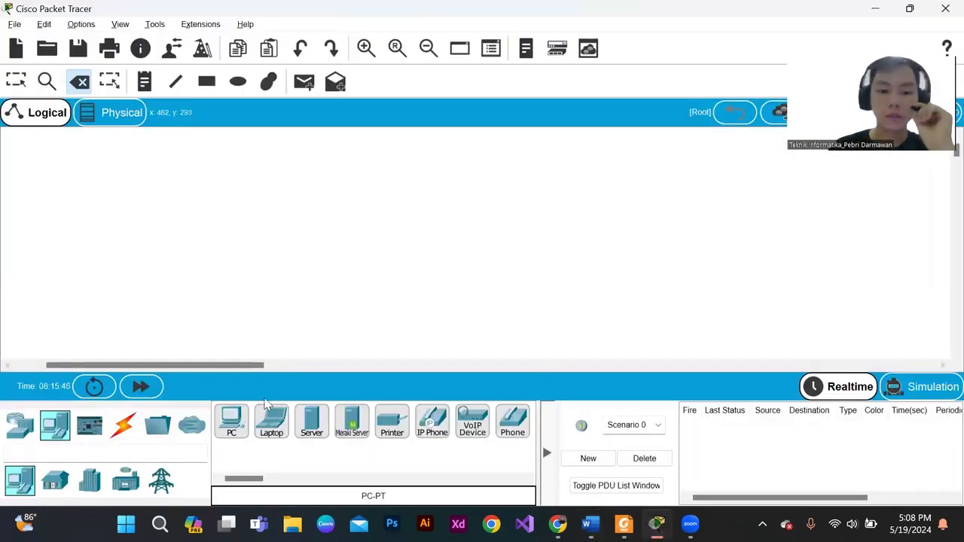
left_click_drag(232, 426, 295, 261)
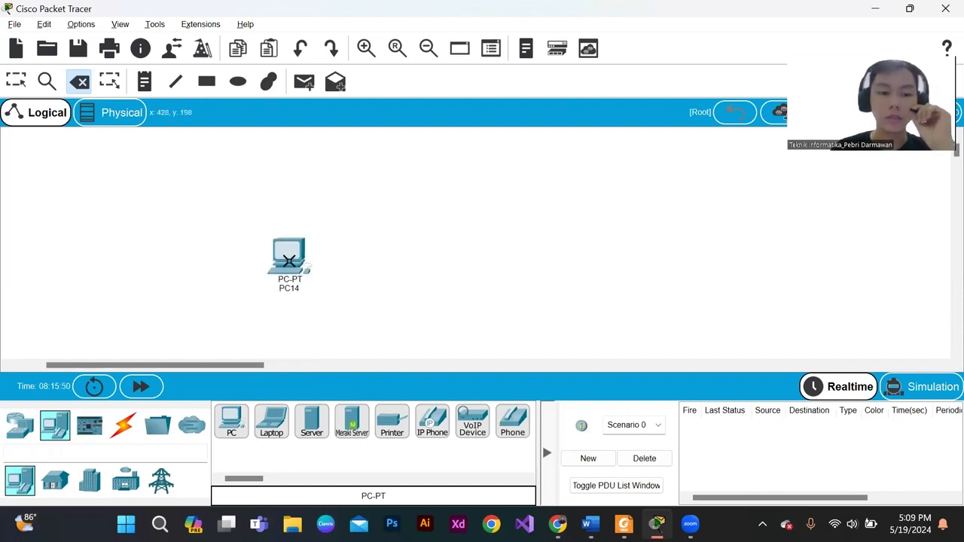
key("Escape")
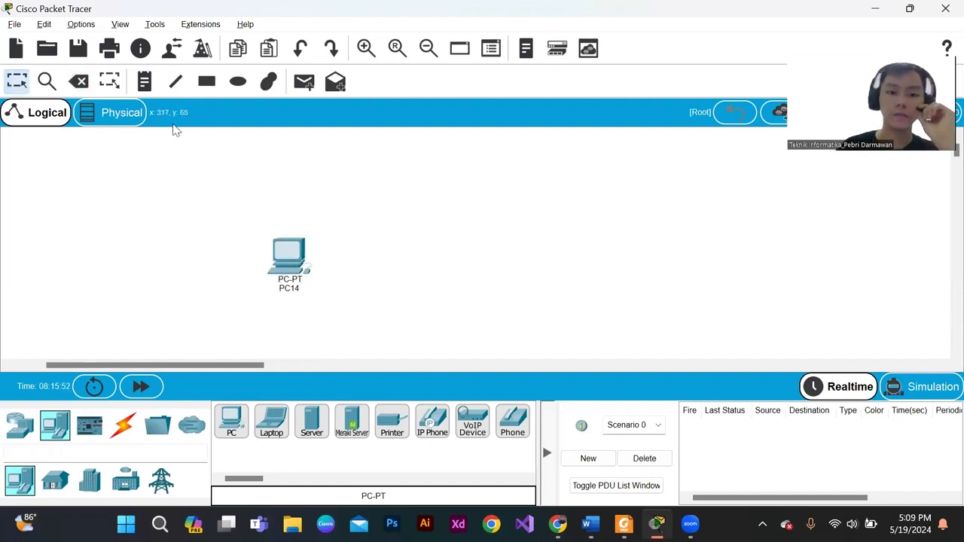
left_click(20, 426)
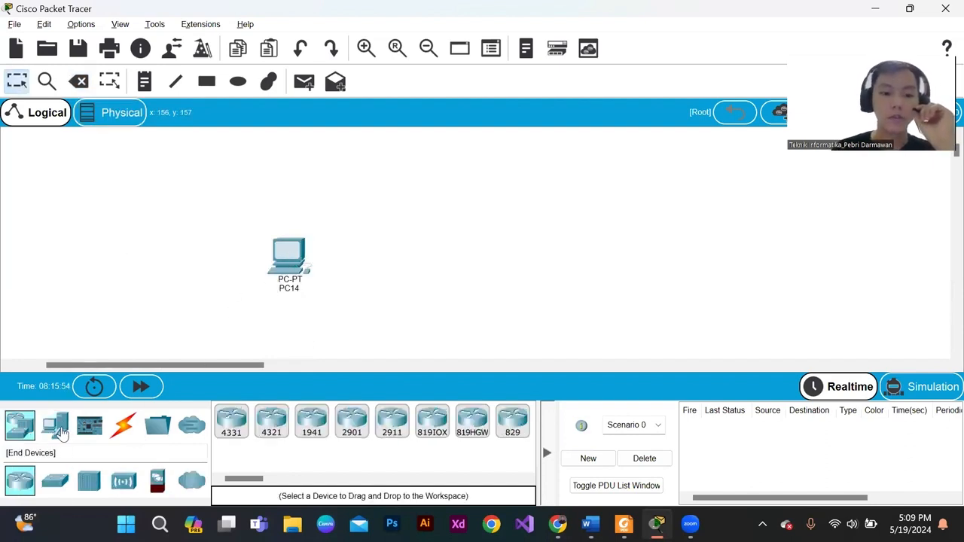
left_click(60, 430)
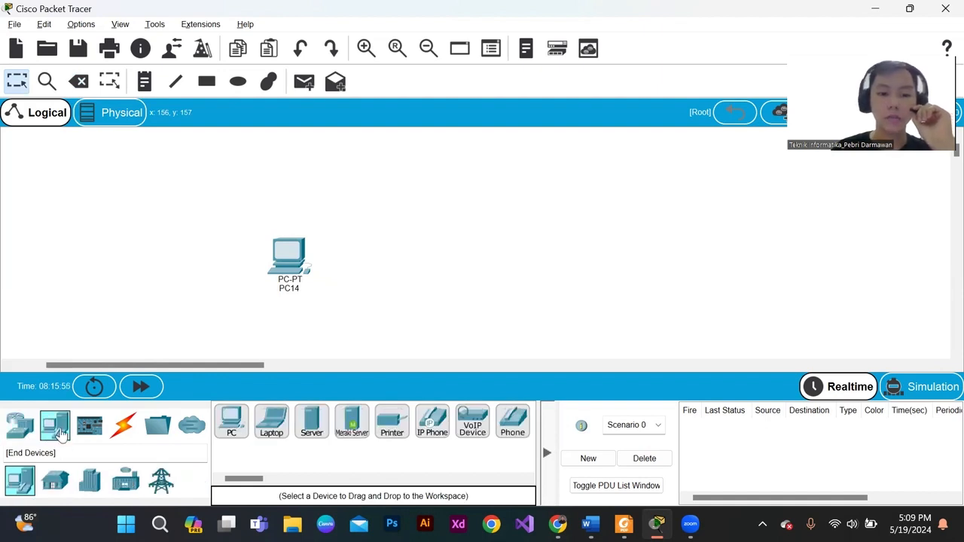
left_click_drag(232, 422, 461, 264)
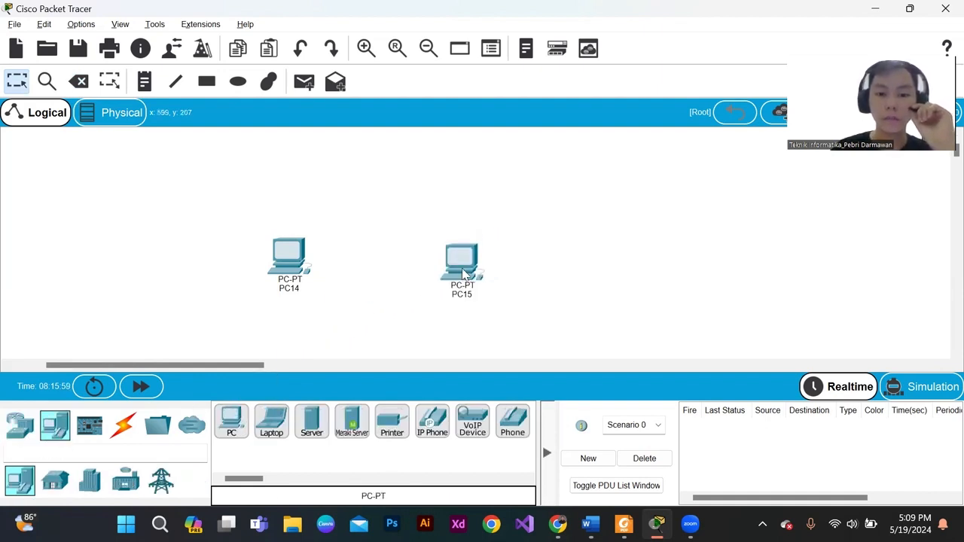
- Place a generic Switch-PT between the two PCs and shift PC15 so the three devices line up in a row
left_click(20, 436)
left_click(55, 481)
left_click_drag(270, 430, 382, 265)
mouse_move(478, 266)
left_mouse_down()
mouse_move(486, 263)
mouse_move(468, 265)
left_mouse_up()
- Connect PC14's FastEthernet0 port to the switch's FastEthernet0/1 port with a copper straight-through cable
left_click(121, 426)
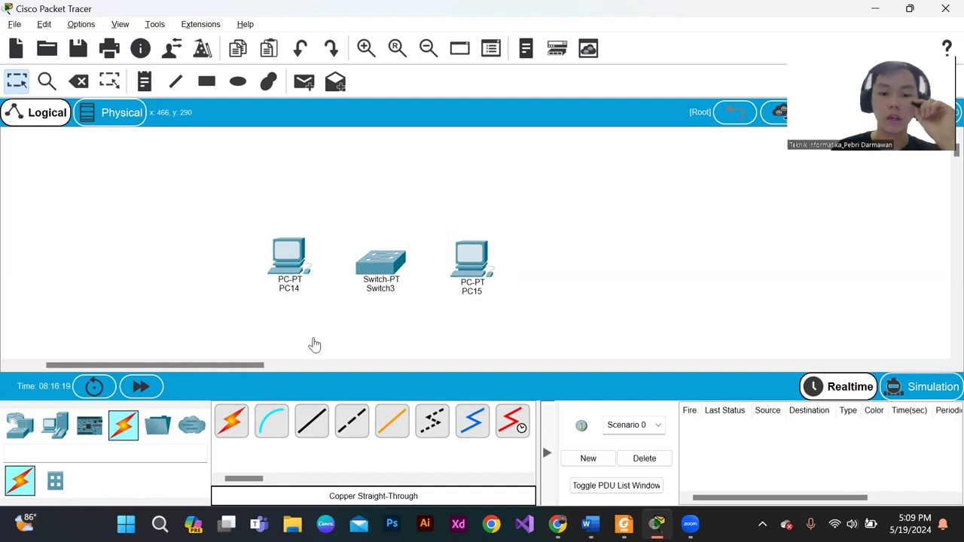
left_click(312, 421)
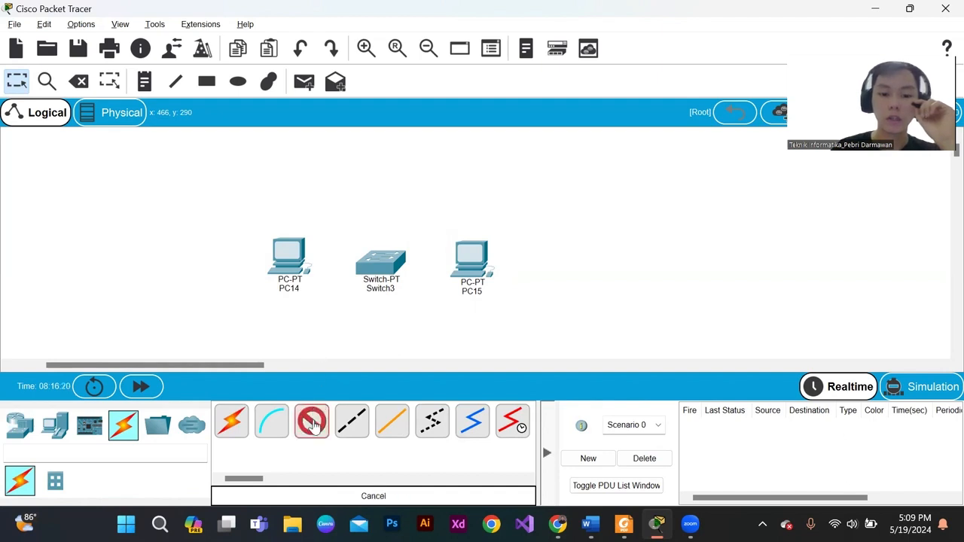
left_click(290, 259)
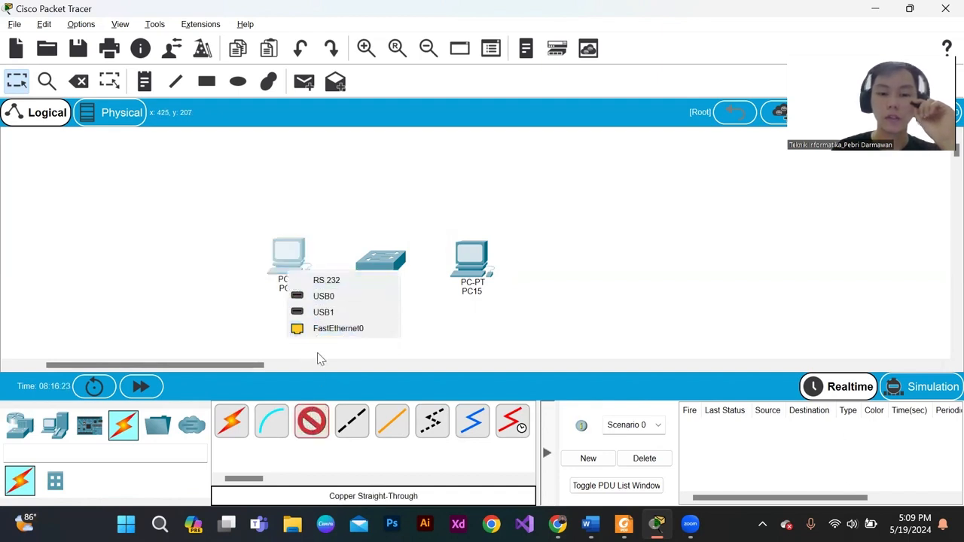
left_click(309, 423)
left_click(309, 423)
left_click(287, 259)
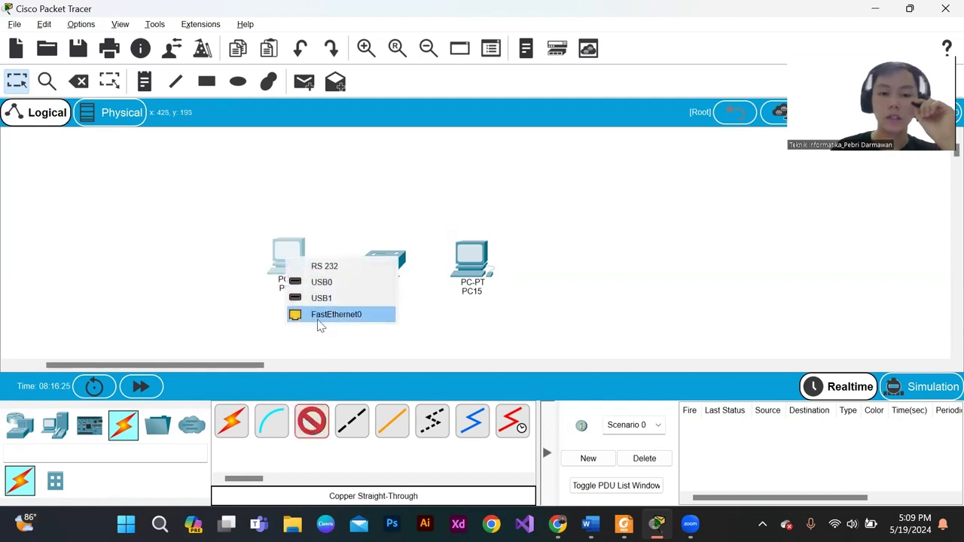
left_click(322, 315)
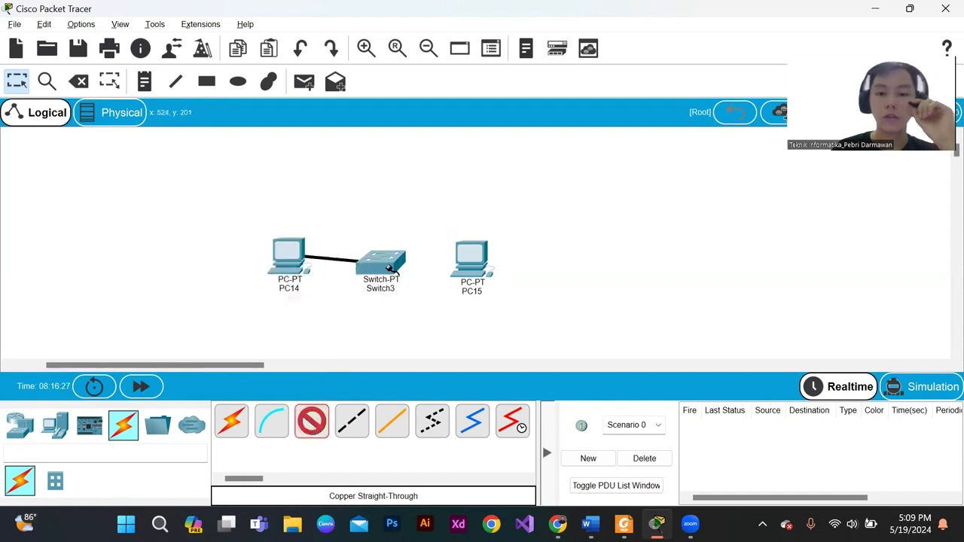
left_click(384, 265)
left_click(419, 298)
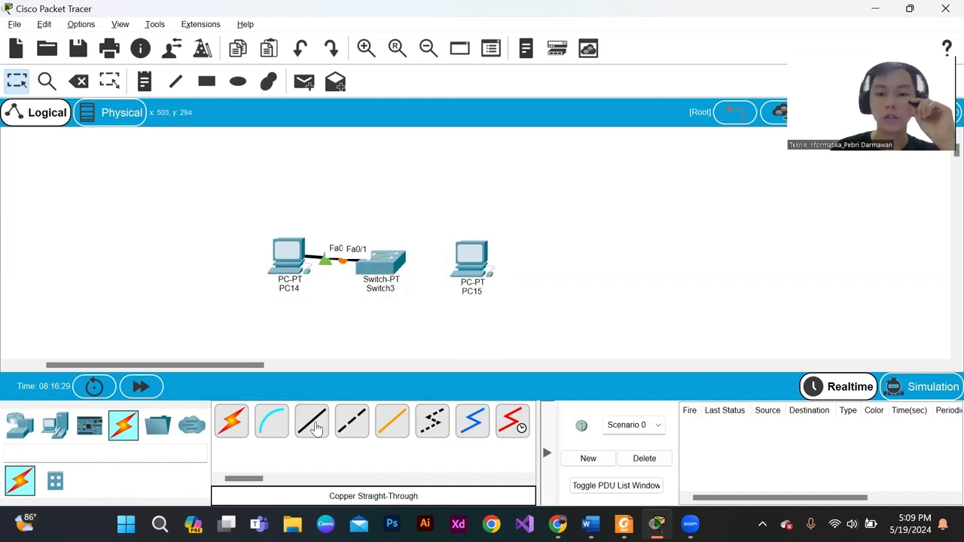
- Connect PC15's FastEthernet0 port to the switch's FastEthernet1/1 port with a copper straight-through cable
left_click(316, 428)
left_click(477, 268)
left_click(509, 330)
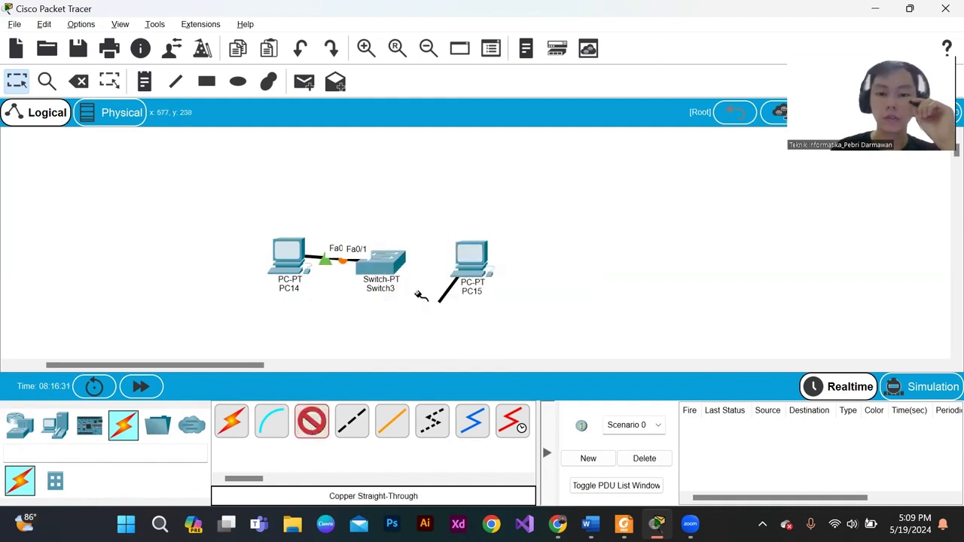
left_click(388, 271)
left_click(424, 289)
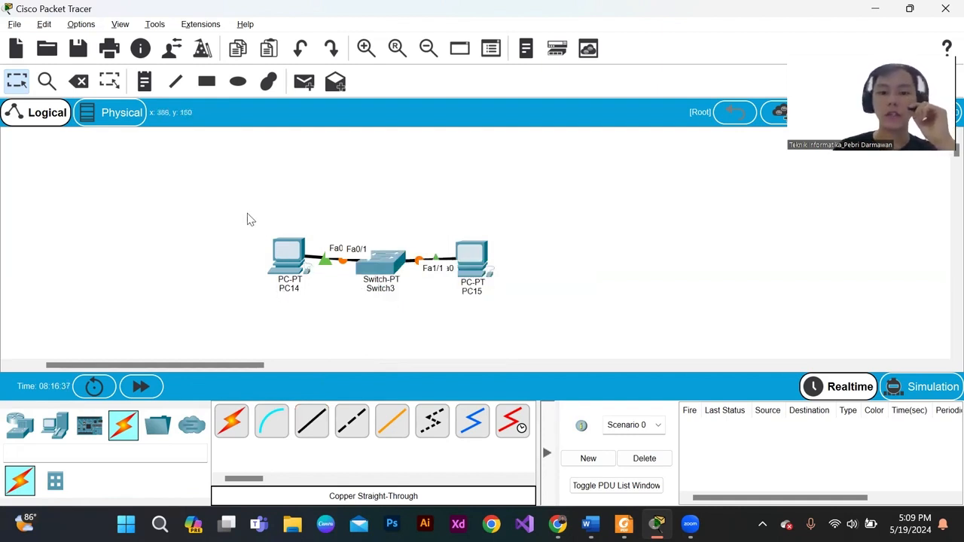
left_click_drag(246, 213, 496, 305)
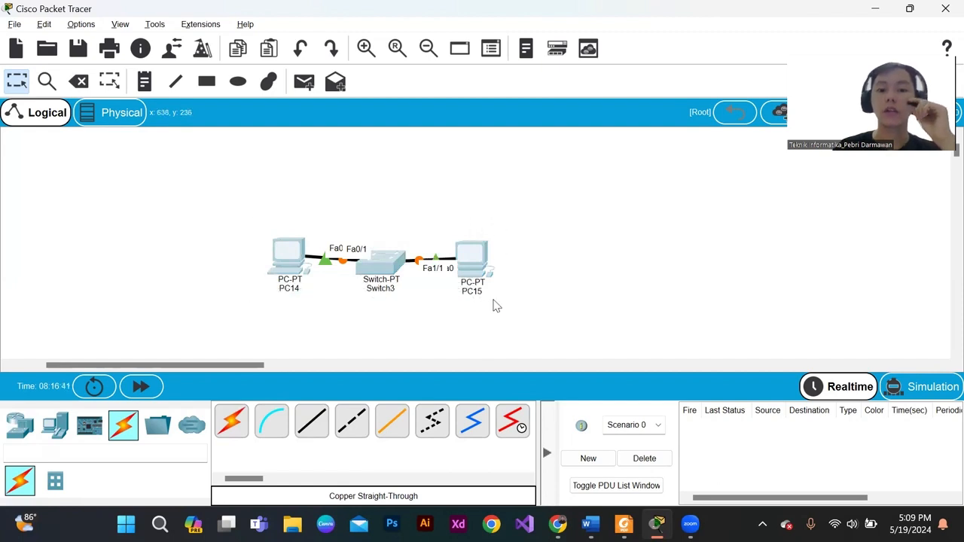
left_click(288, 195)
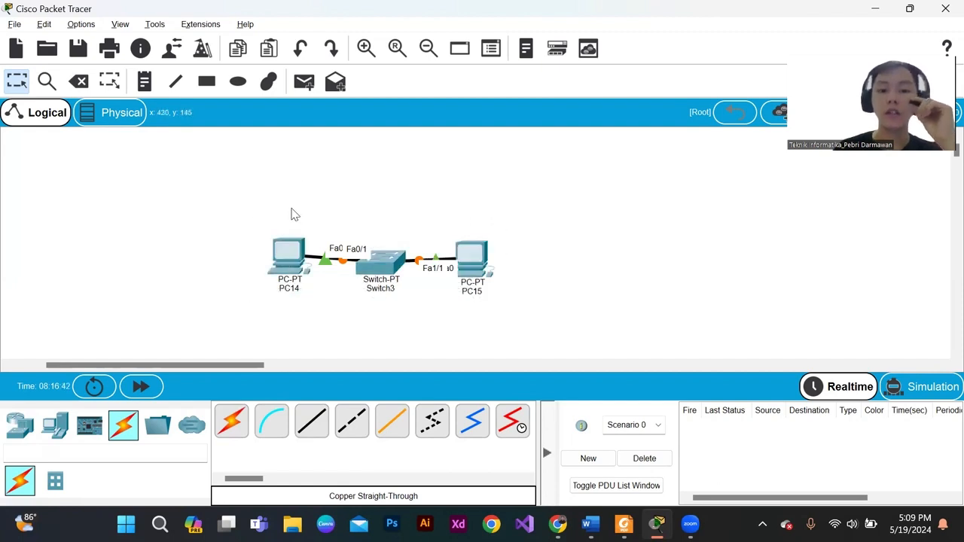
- In PC14's IP configuration, set the static IPv4 address to 192.168.1.2 and fill in the subnet mask 255.255.255.0
left_click(286, 267)
left_click(286, 267)
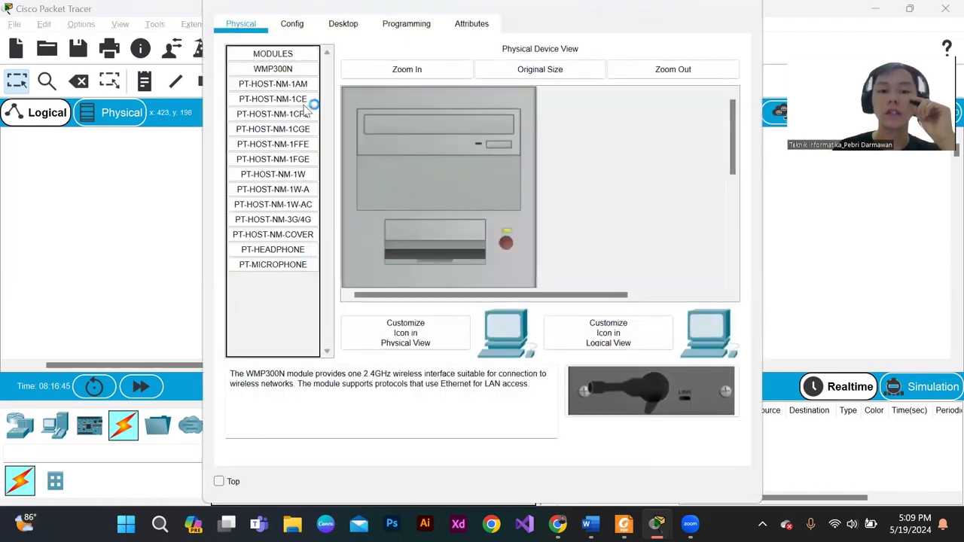
left_click(299, 25)
left_click(343, 23)
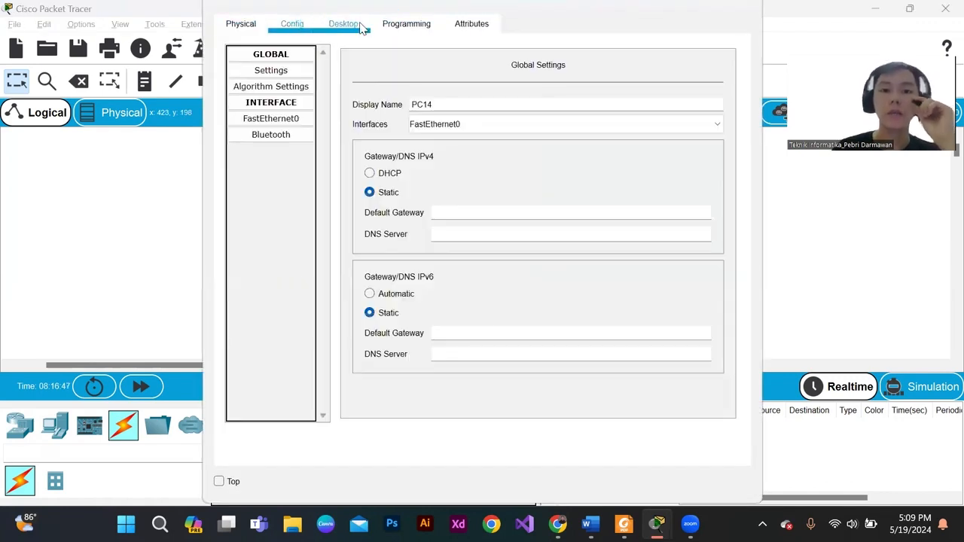
left_click(316, 92)
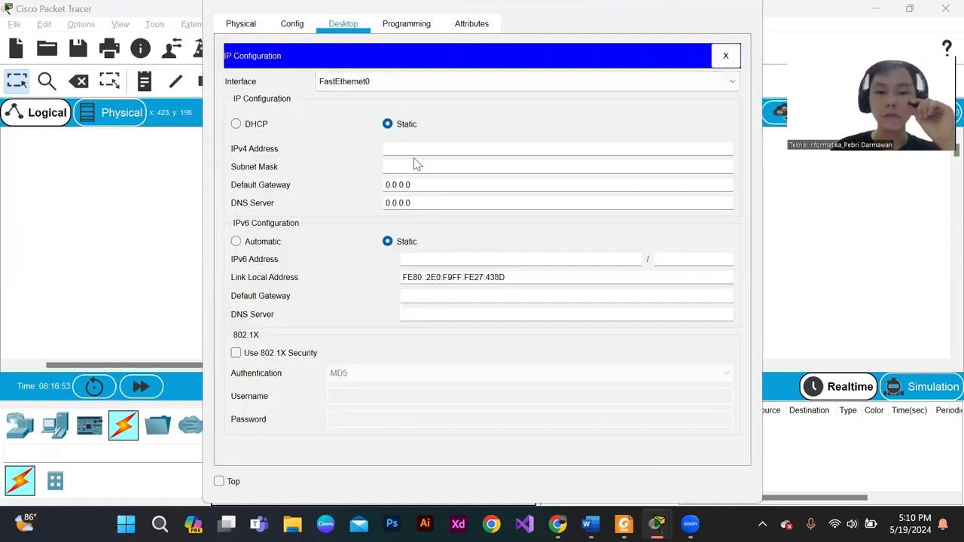
left_click(390, 151)
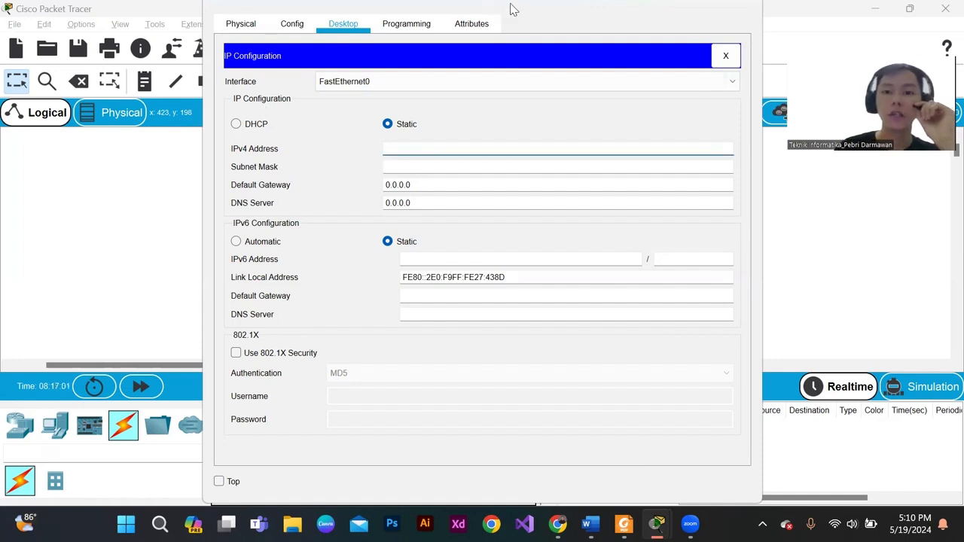
type("192.16")
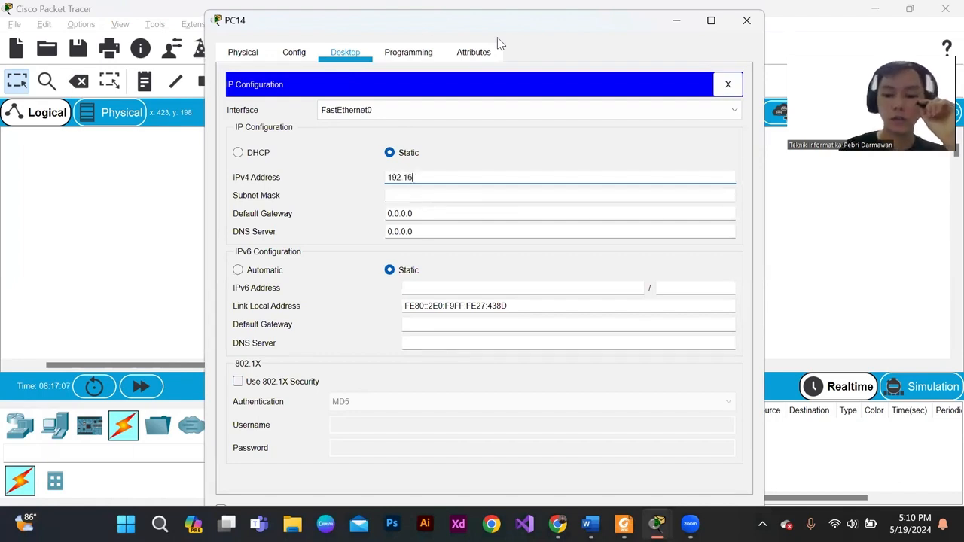
type("8.1.2")
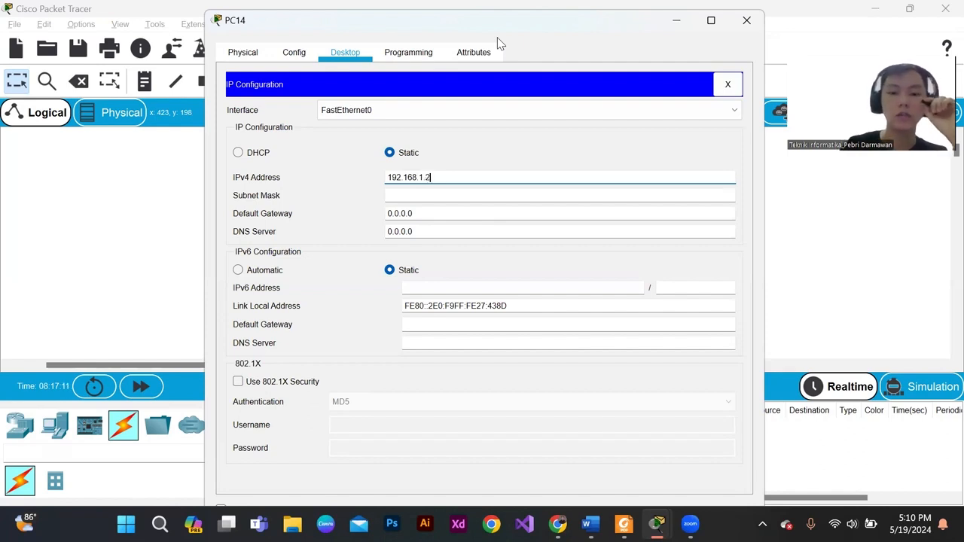
left_click(409, 196)
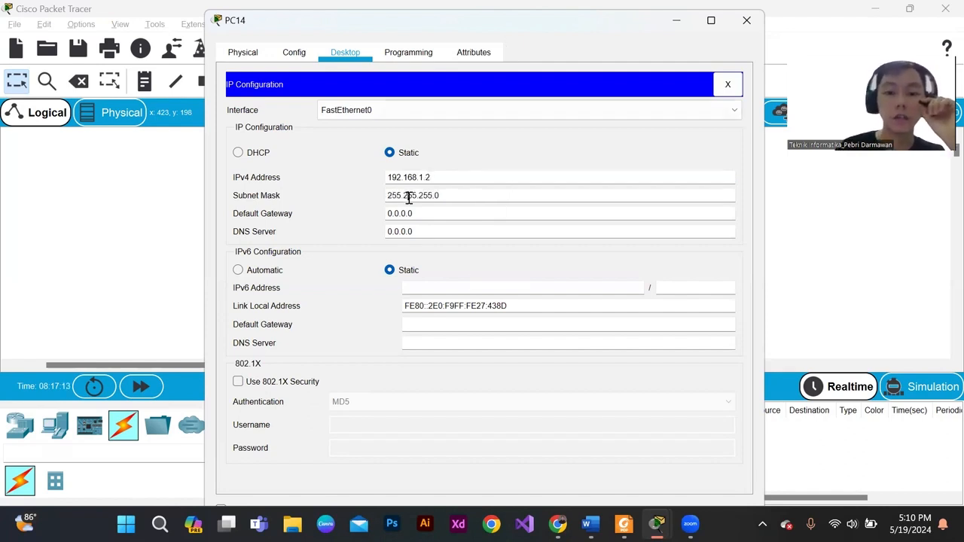
- Set PC14's default gateway to 192.168.1.1 and close its configuration window
left_click(435, 214)
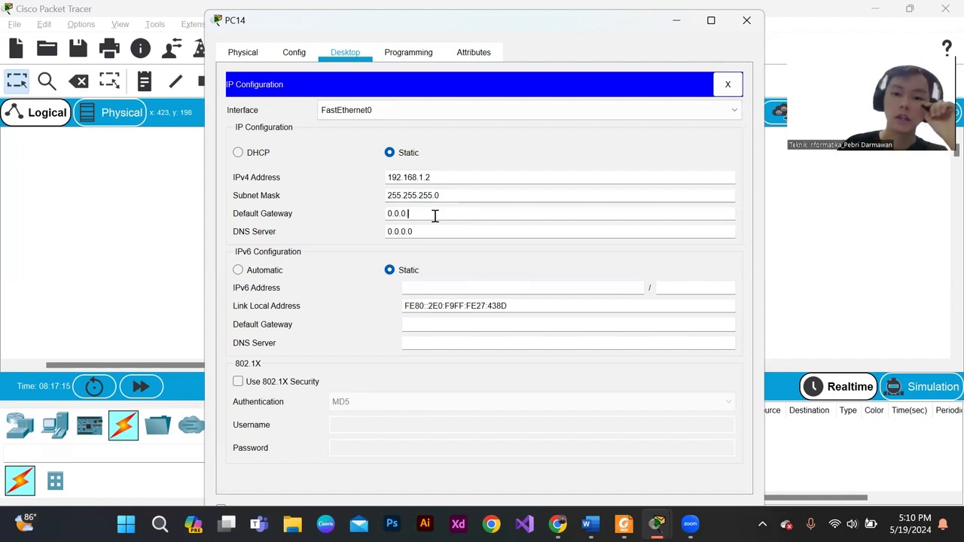
key("BackSpace")
key("BackSpace")
key("BackSpace")
key("BackSpace")
key("BackSpace")
key("BackSpace")
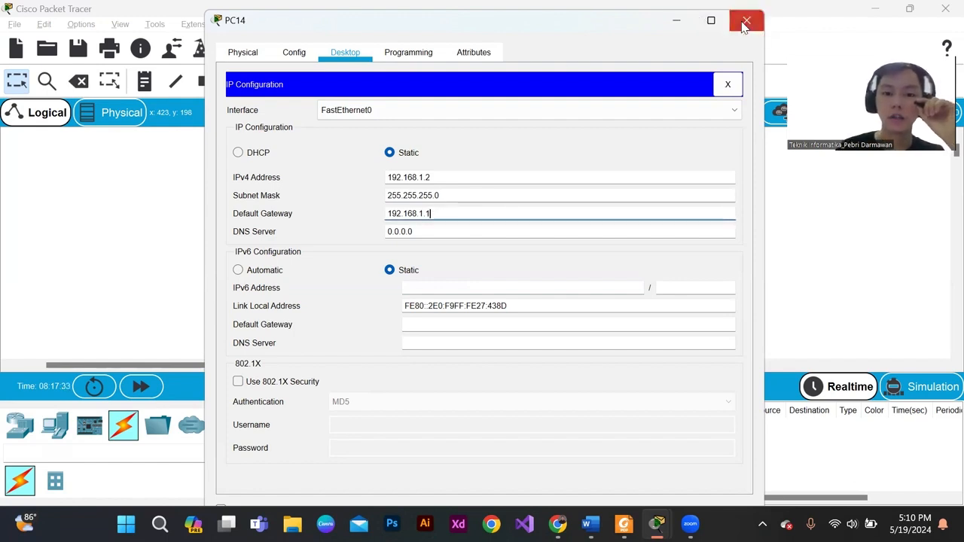
left_click(744, 24)
- In PC15's IP configuration, set the static IPv4 address to 192.168.1.3 and fill in the subnet mask 255.255.255.0
left_click(477, 264)
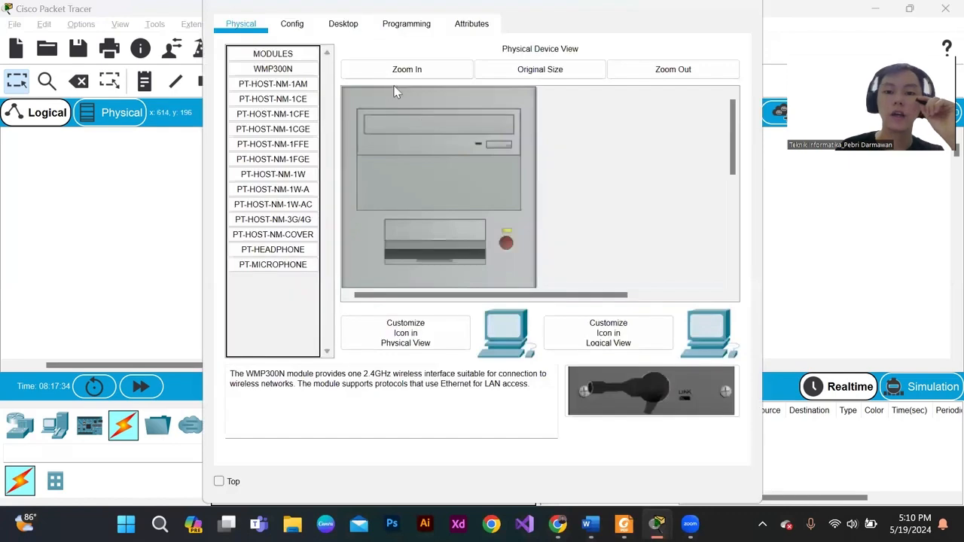
left_click(345, 24)
left_click(322, 67)
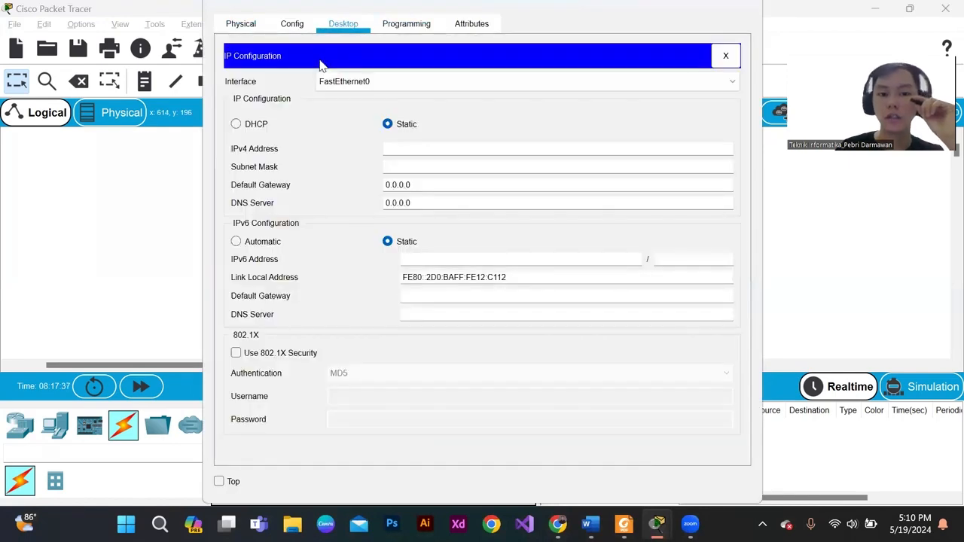
type("1")
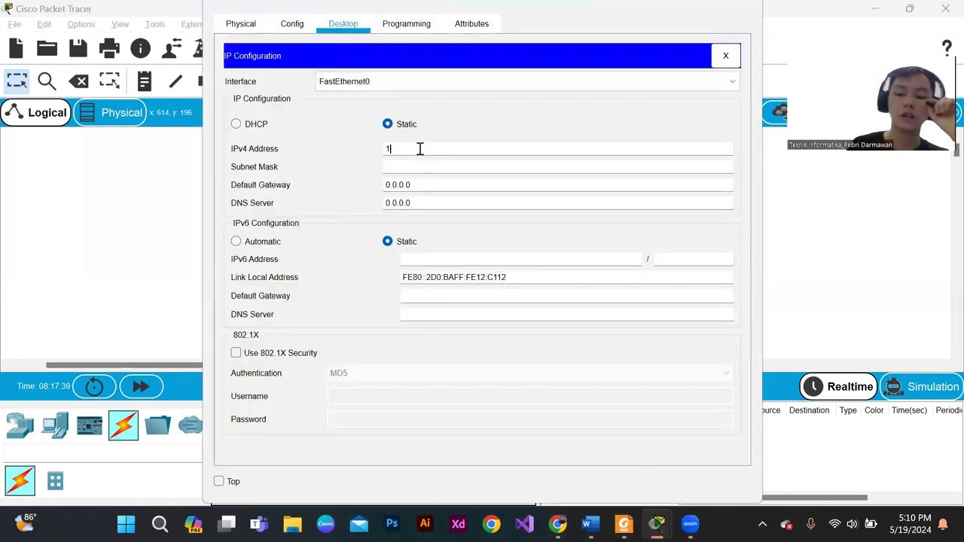
type("92.168.13")
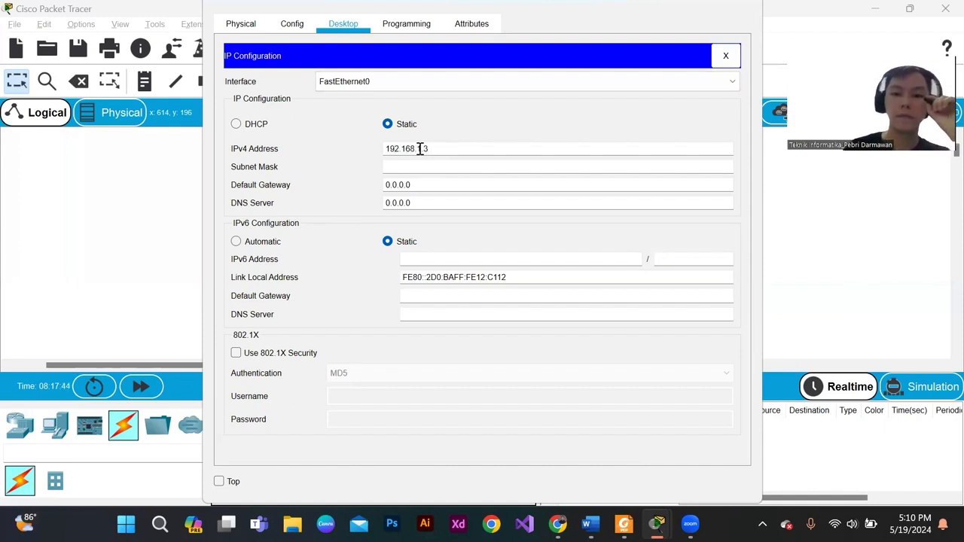
left_click(414, 169)
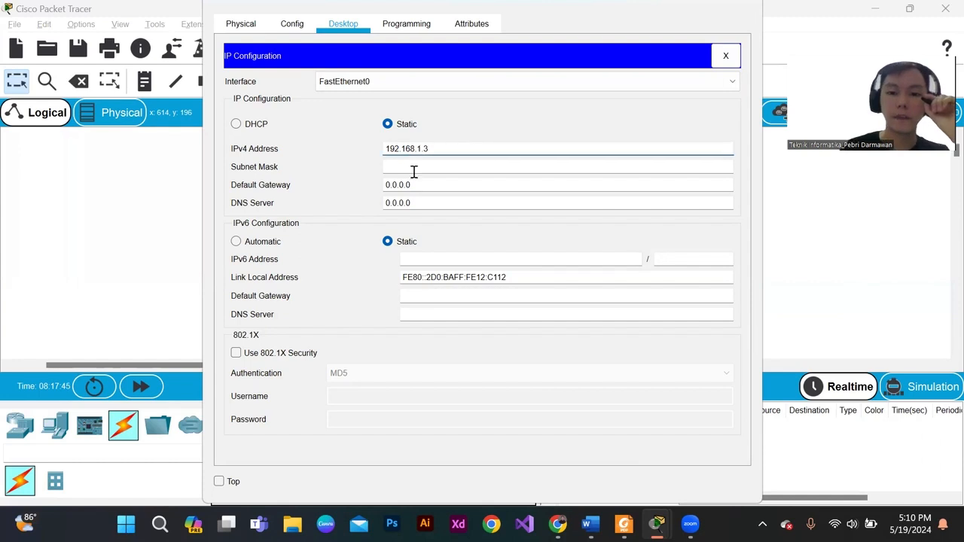
left_click_drag(434, 148, 368, 148)
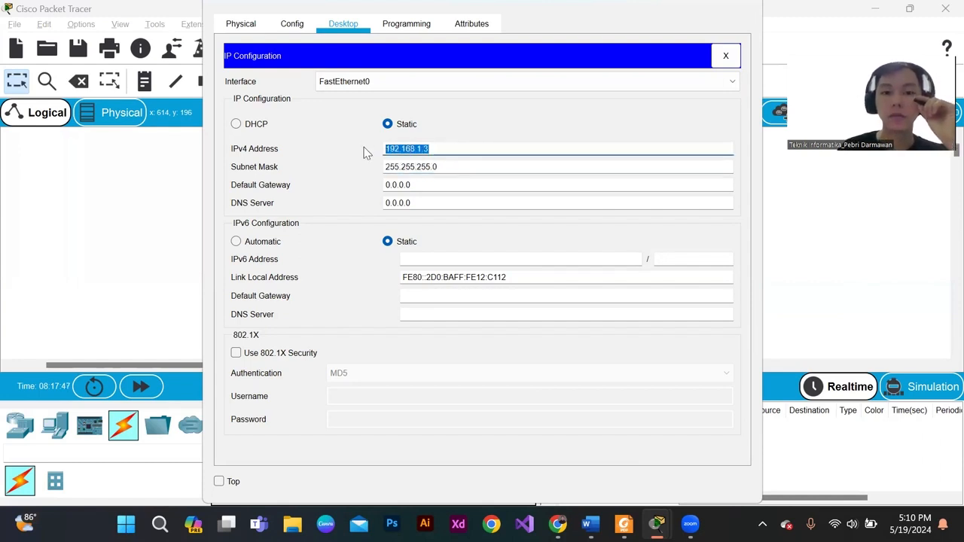
left_click(438, 151)
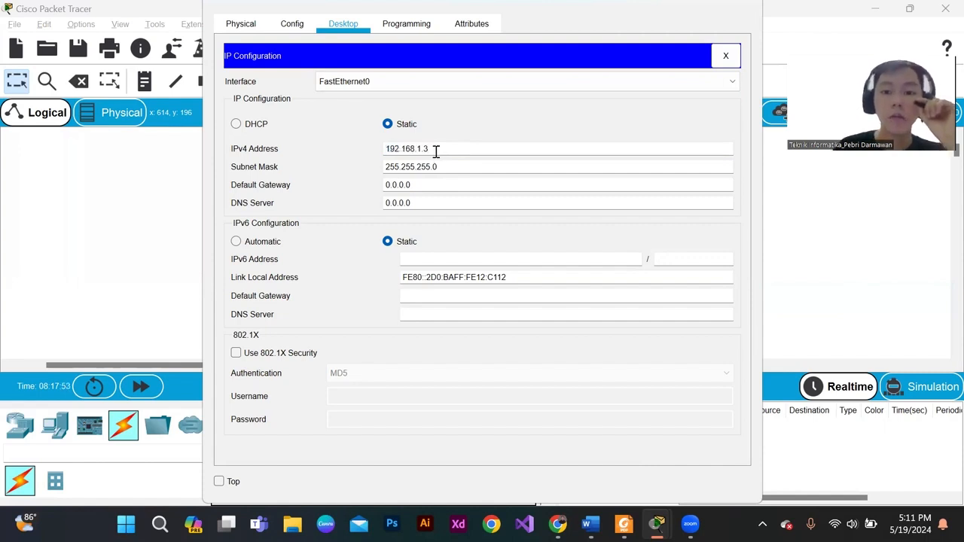
double_click(434, 148)
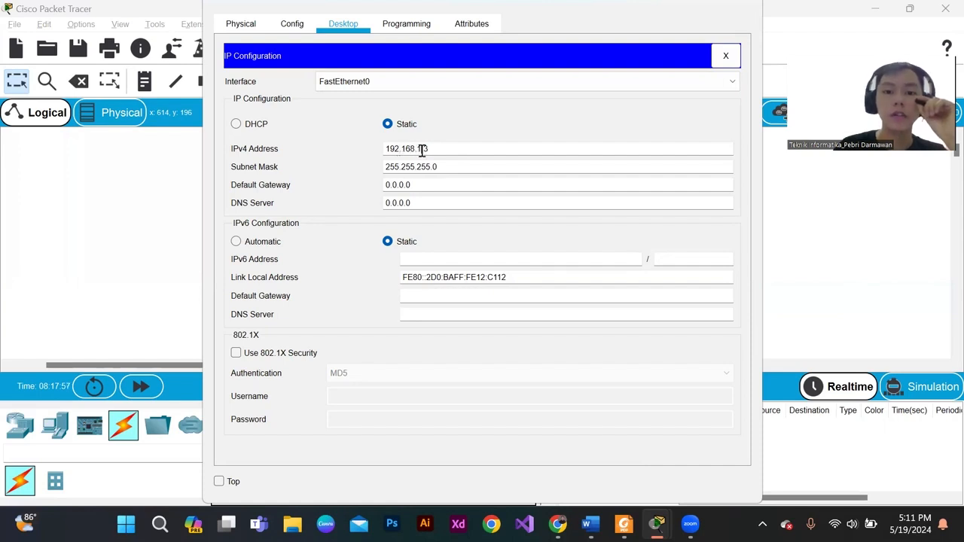
- Set PC15's default gateway to 192.168.1.1 and close its configuration window
left_click_drag(423, 149, 379, 155)
left_click(446, 149)
double_click(433, 148)
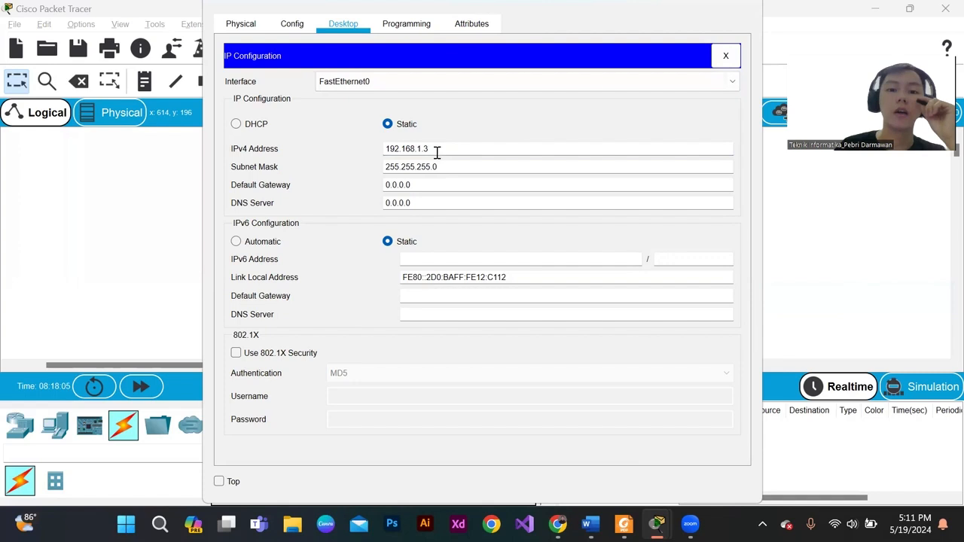
left_click(421, 183)
key("BackSpace")
key("BackSpace")
key("BackSpace")
key("BackSpace")
key("BackSpace")
key("BackSpace")
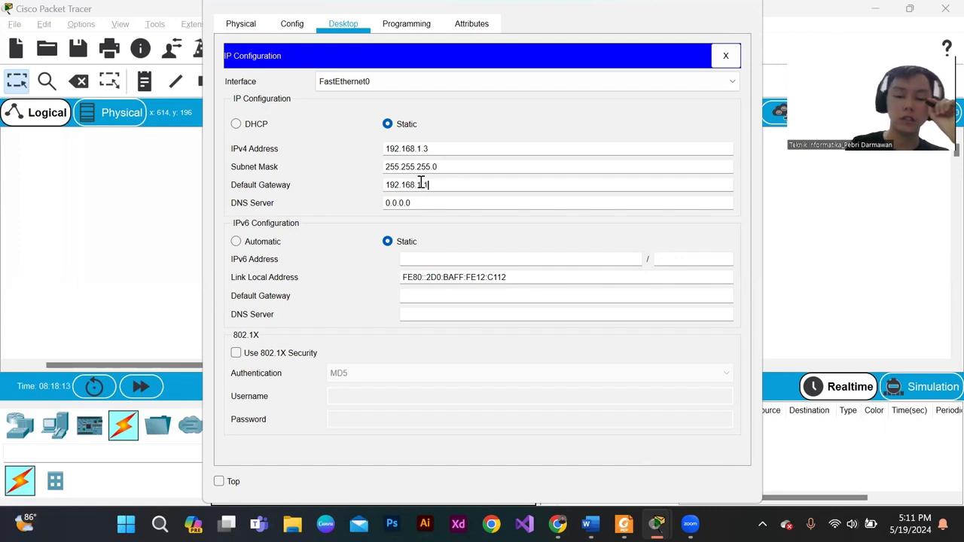
left_click_drag(431, 186, 369, 193)
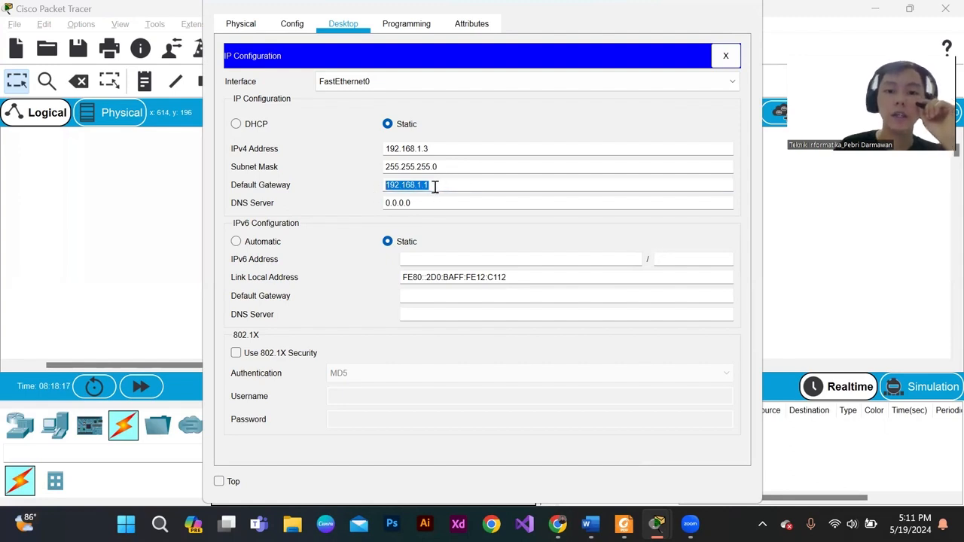
left_click_drag(435, 187, 369, 189)
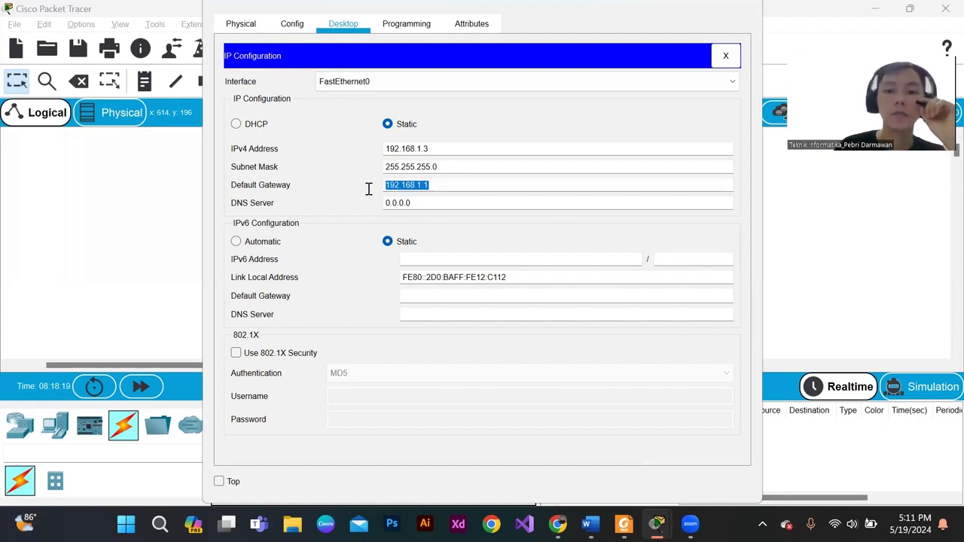
left_click(443, 186)
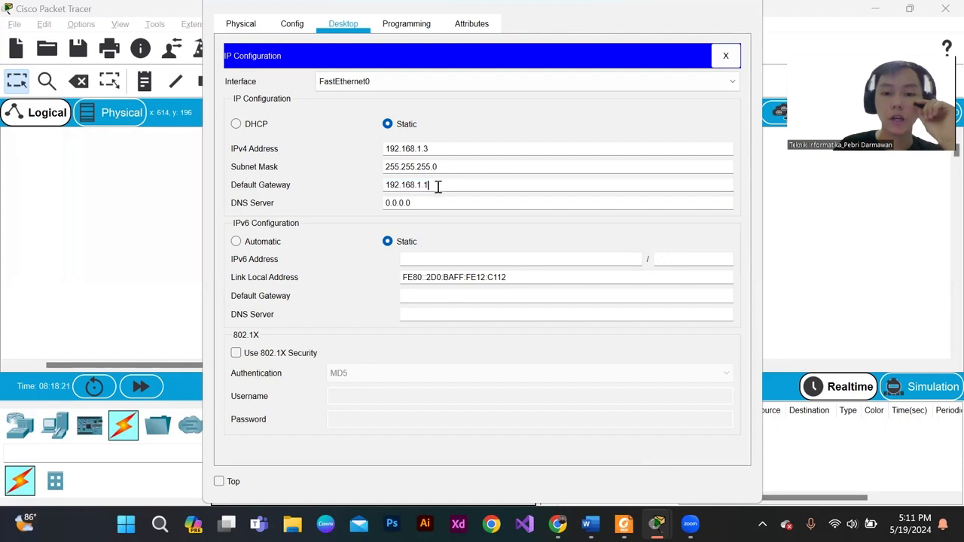
left_click_drag(432, 185, 344, 193)
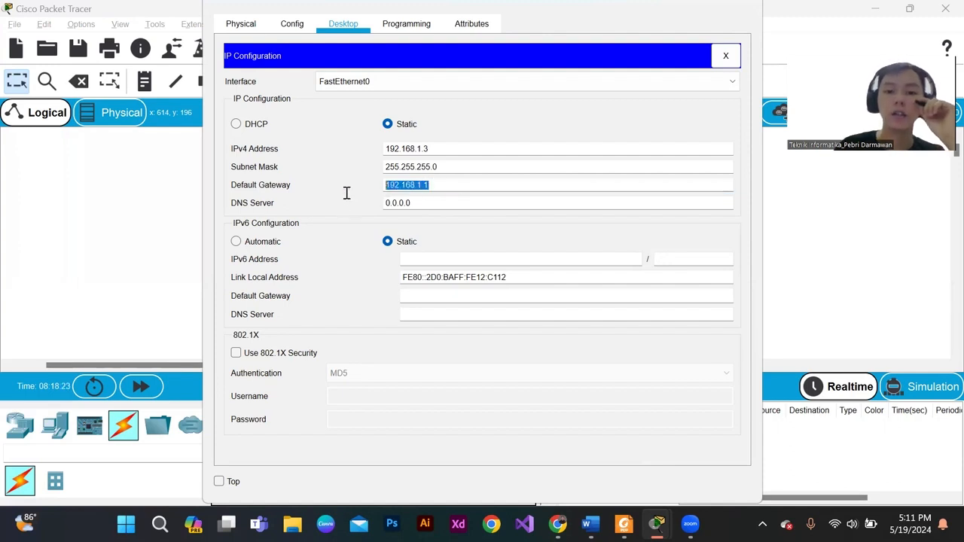
left_click(727, 59)
left_click(744, 6)
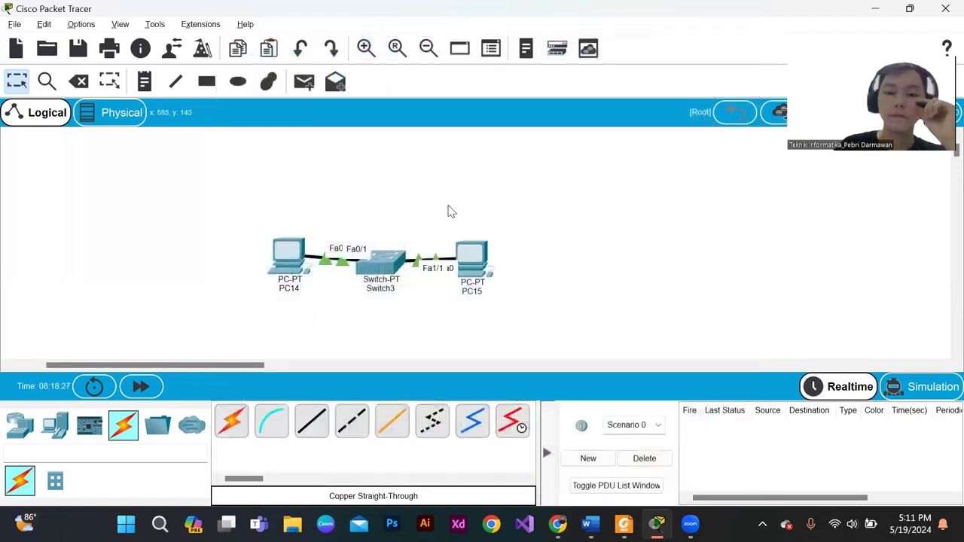
- Move PC14 and PC15 slightly down so they line up with the switch
left_click_drag(295, 257, 296, 265)
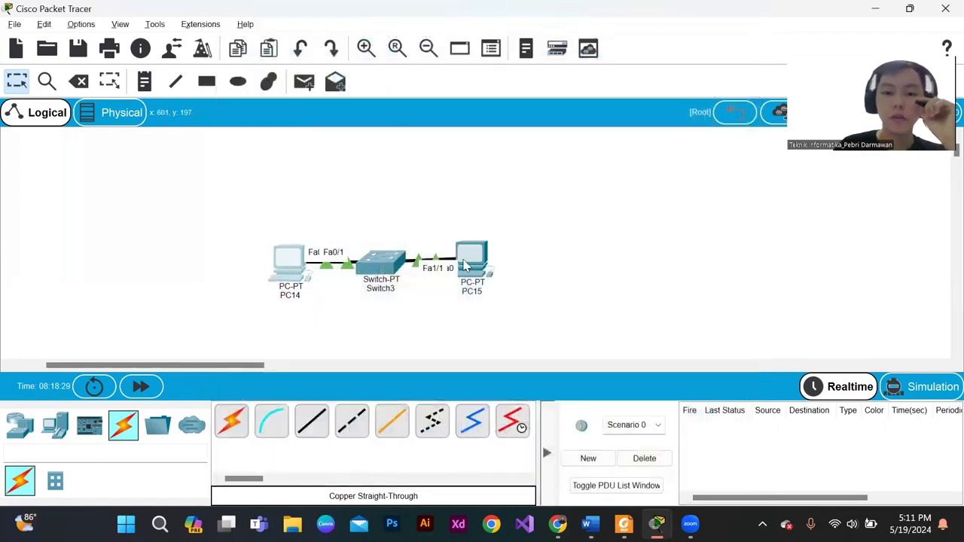
left_click_drag(467, 269, 469, 273)
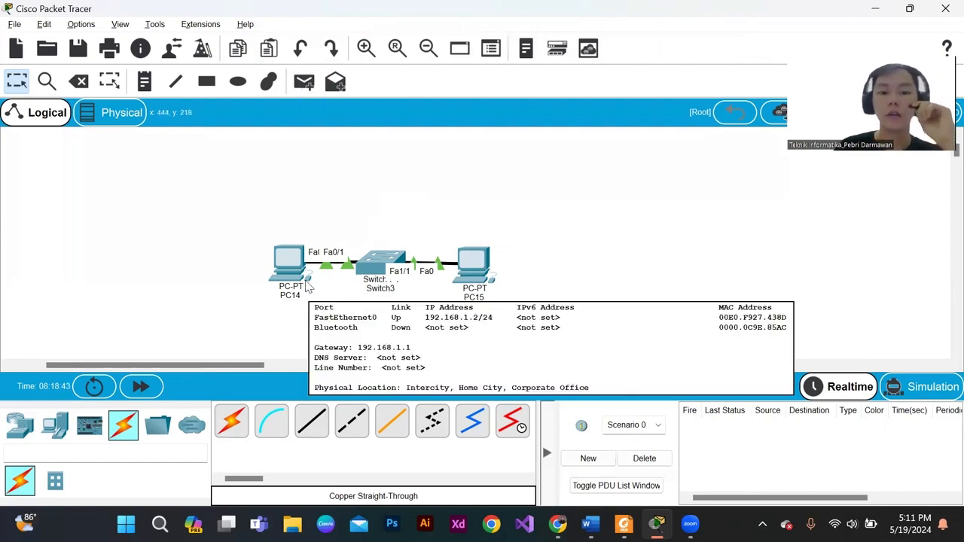
left_click(290, 252)
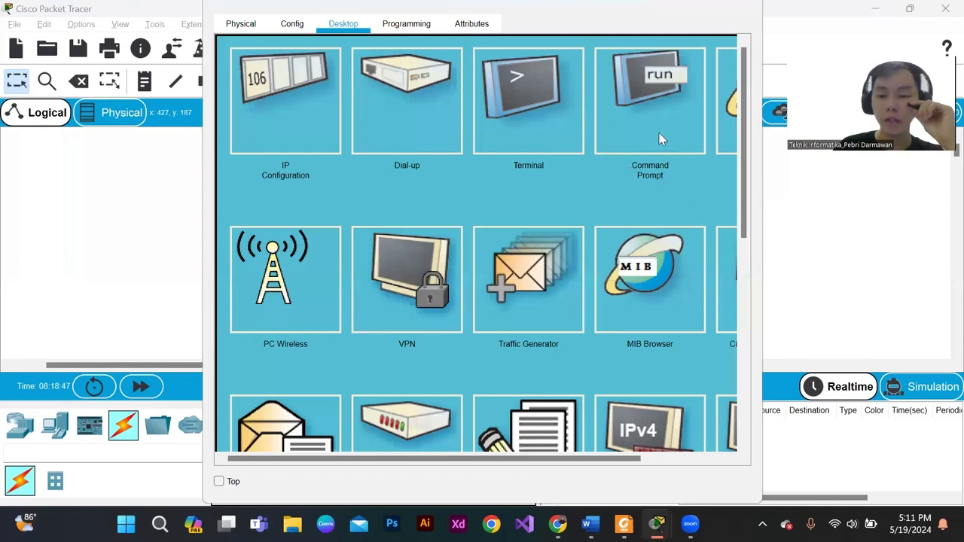
left_click(745, 6)
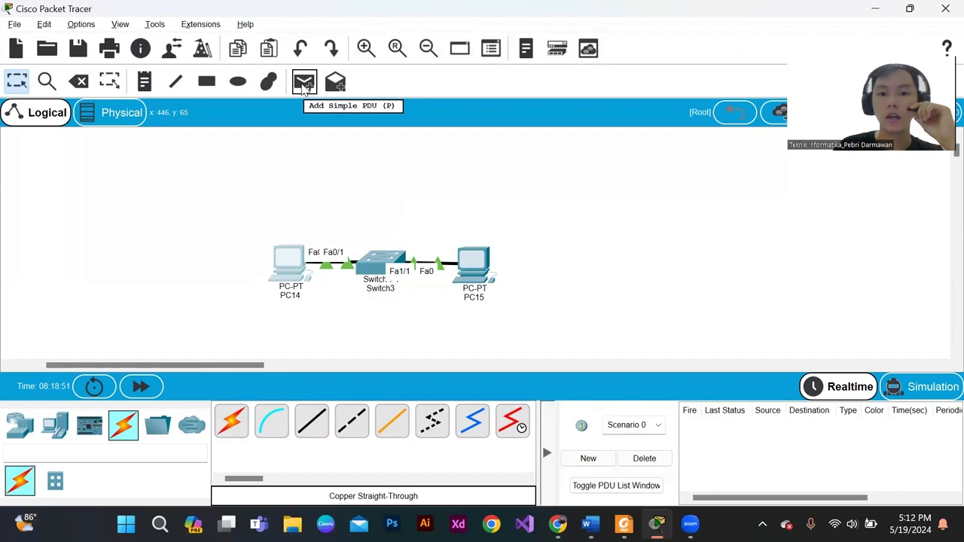
- Send a simple PDU from PC14 to PC15 and another from PC15 back to PC14
left_click(304, 84)
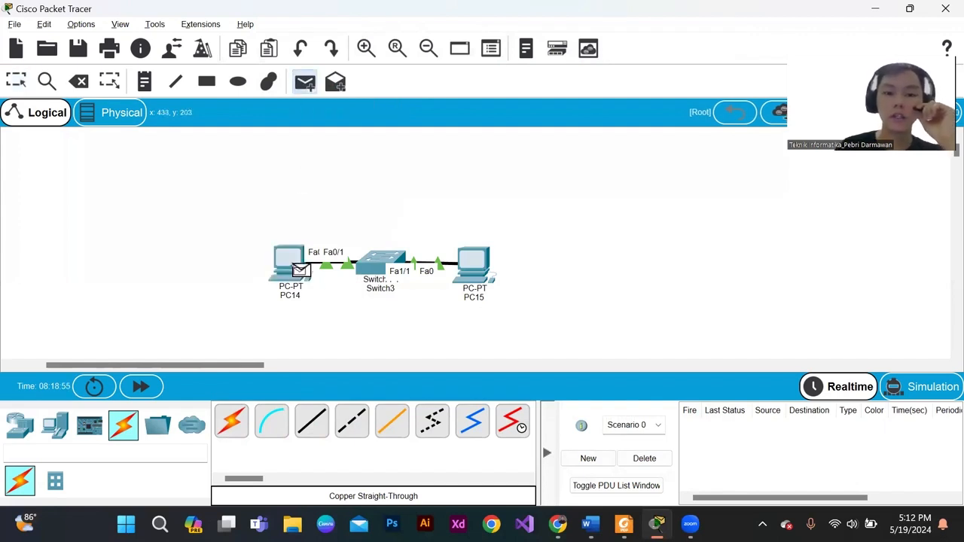
left_click(299, 271)
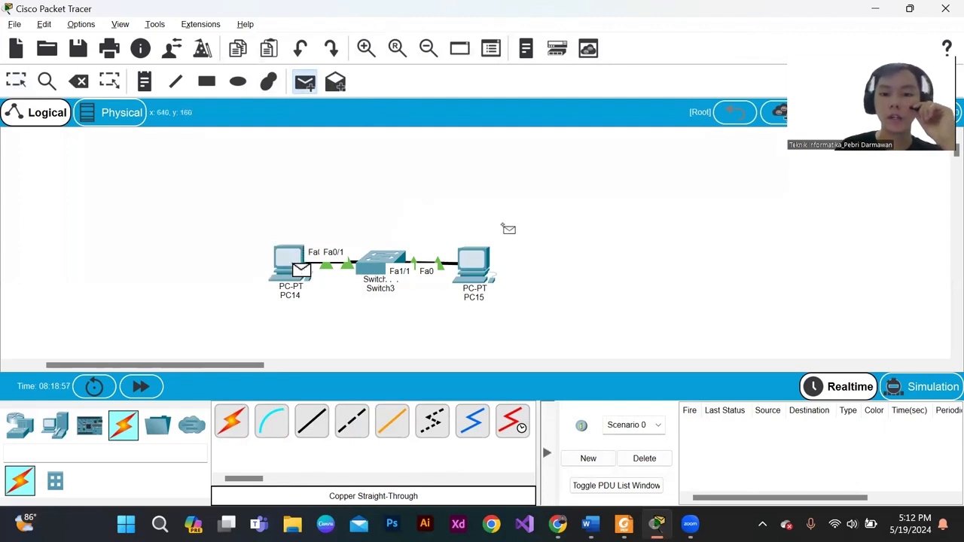
left_click(483, 267)
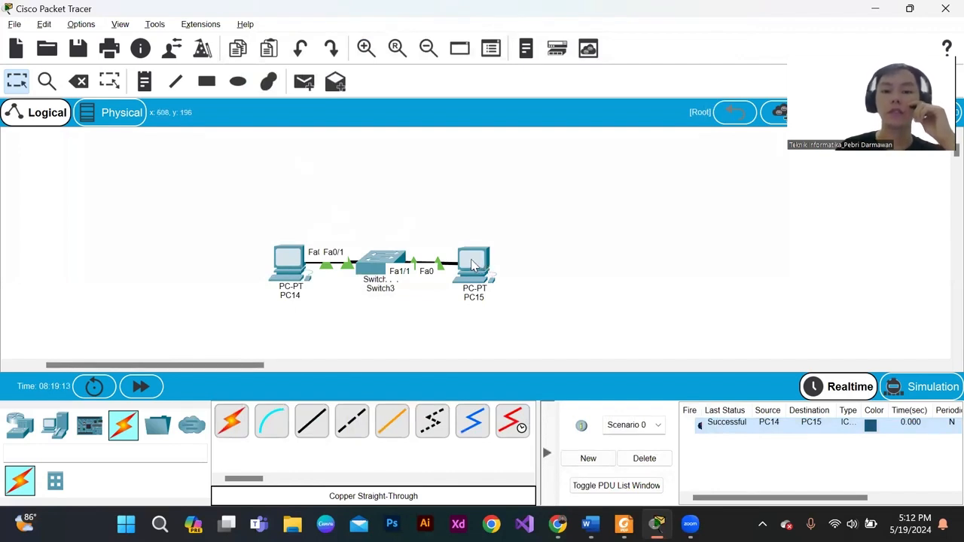
left_click(305, 81)
left_click(479, 280)
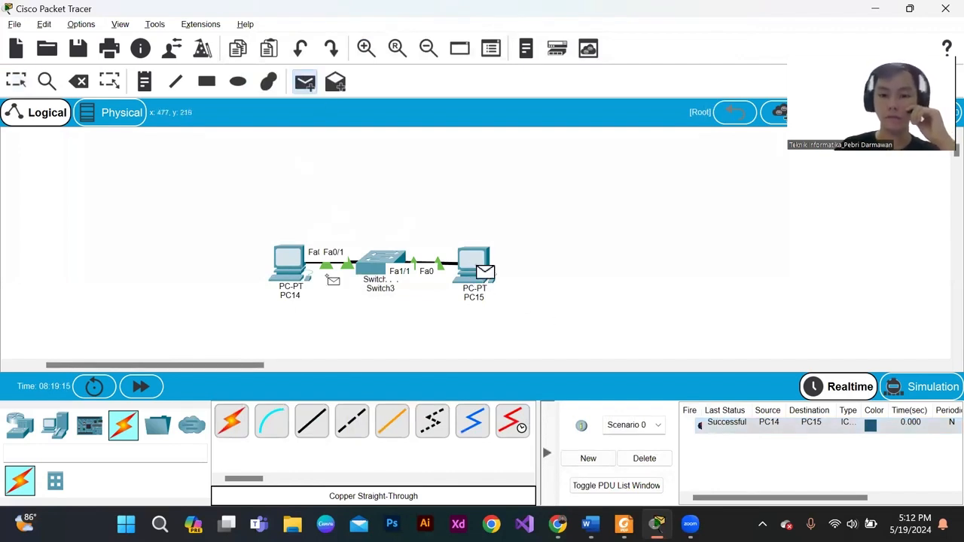
left_click(290, 272)
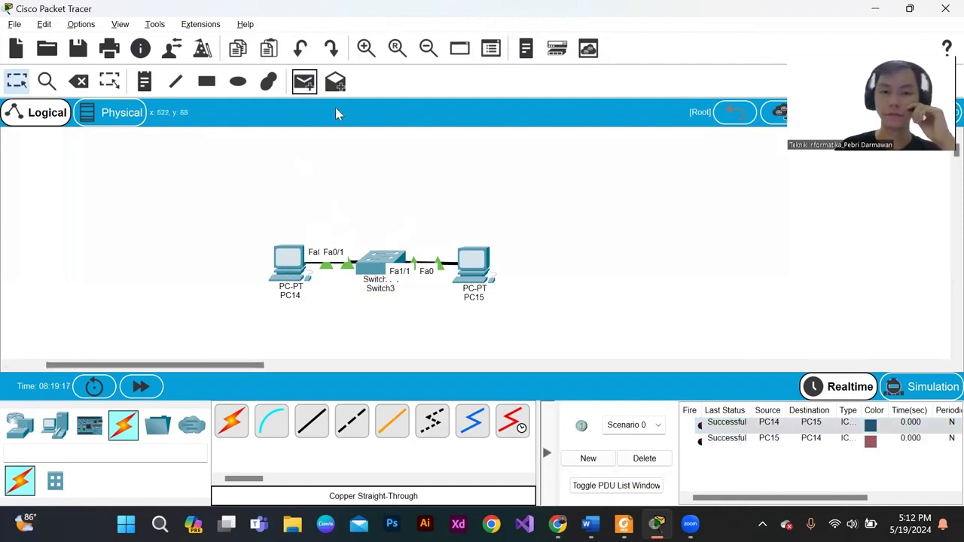
- Ping 192.168.1.3 from PC14's command prompt
left_click(290, 269)
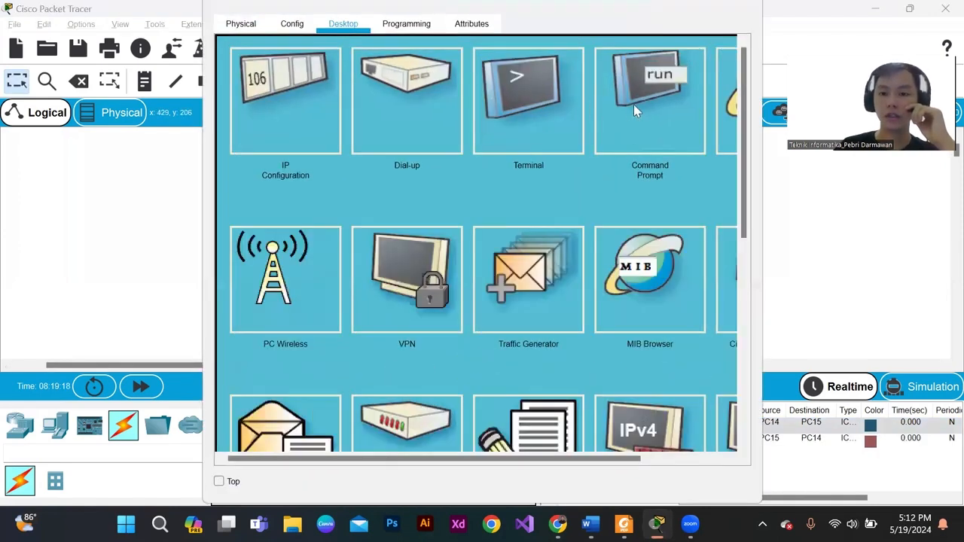
left_click(642, 110)
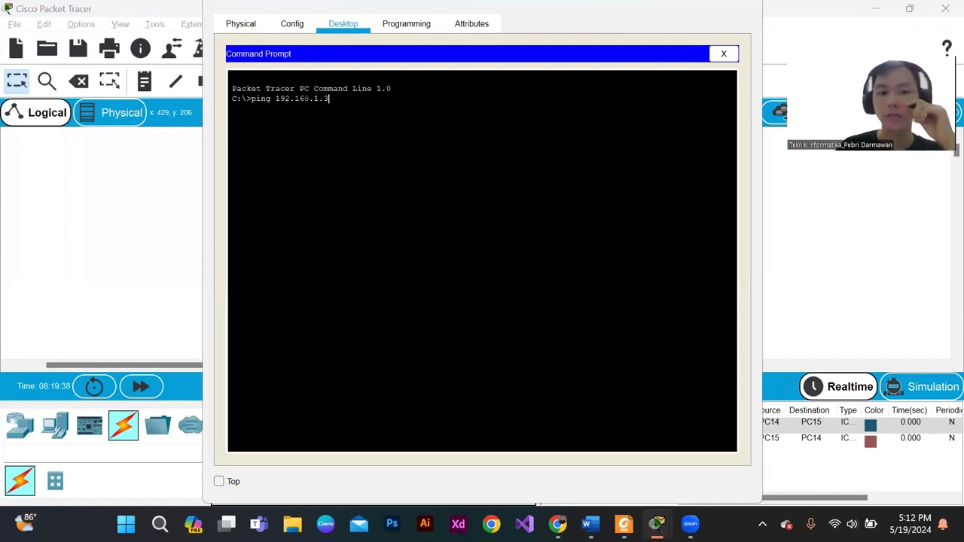
key("shift+Left")
key("shift+Left")
key("shift+Left")
key("shift+Left")
key("shift+Left")
key("shift+Left")
key("shift+Left")
key("shift+Left")
key("shift+Left")
key("shift+Left")
key("shift+Left")
key("shift+Left")
key("shift+Left")
key("shift+Left")
key("shift+Left")
key("shift+Left")
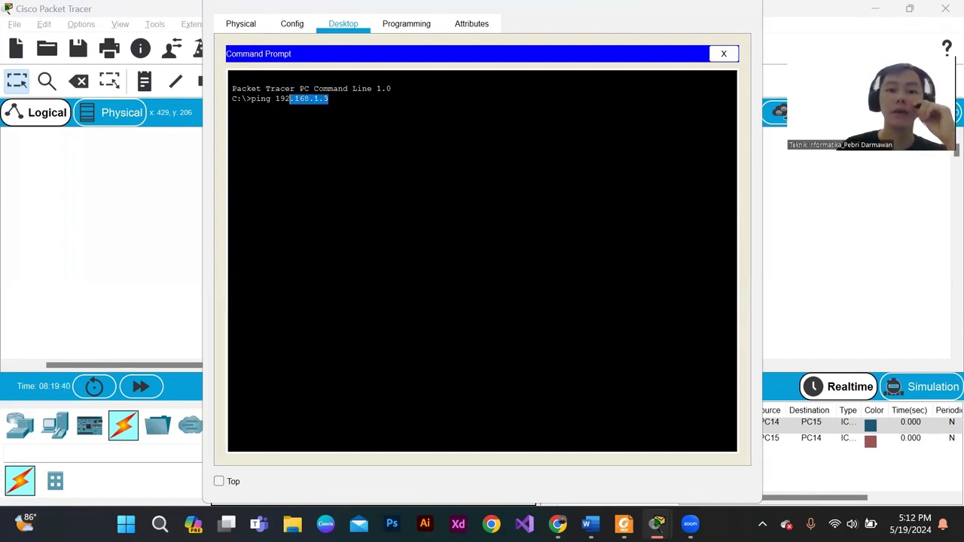
key("End")
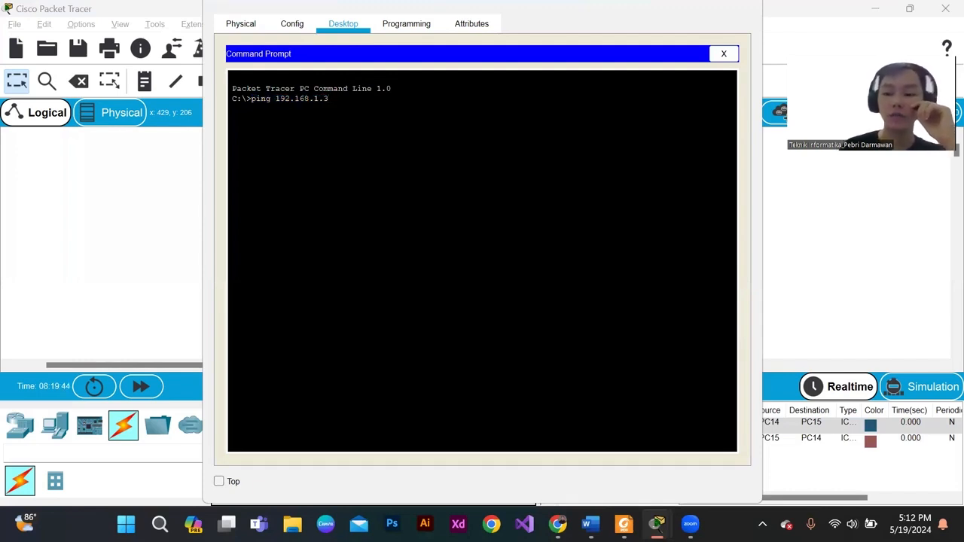
key("Return")
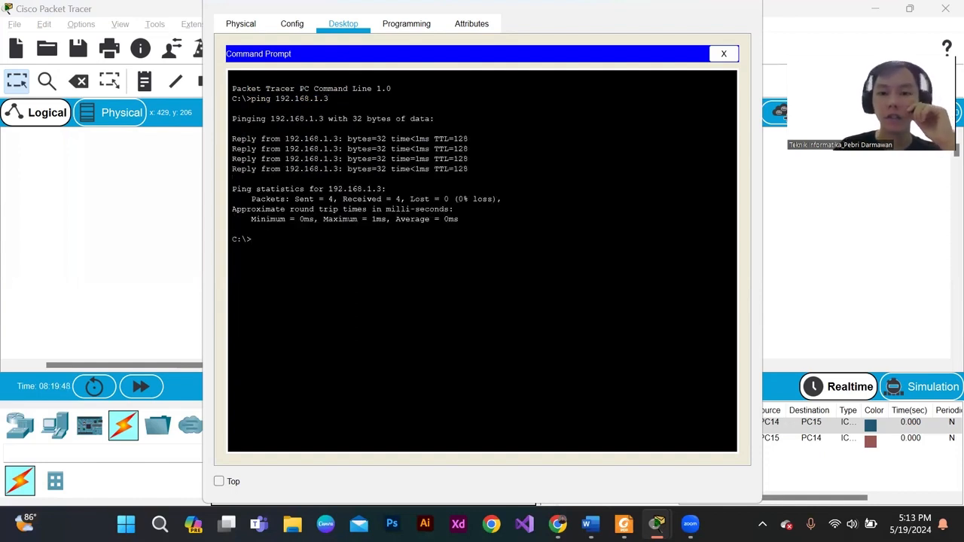
- Highlight the reply lines in the ping output to examine them, and close PC14's window
left_click_drag(468, 170, 220, 138)
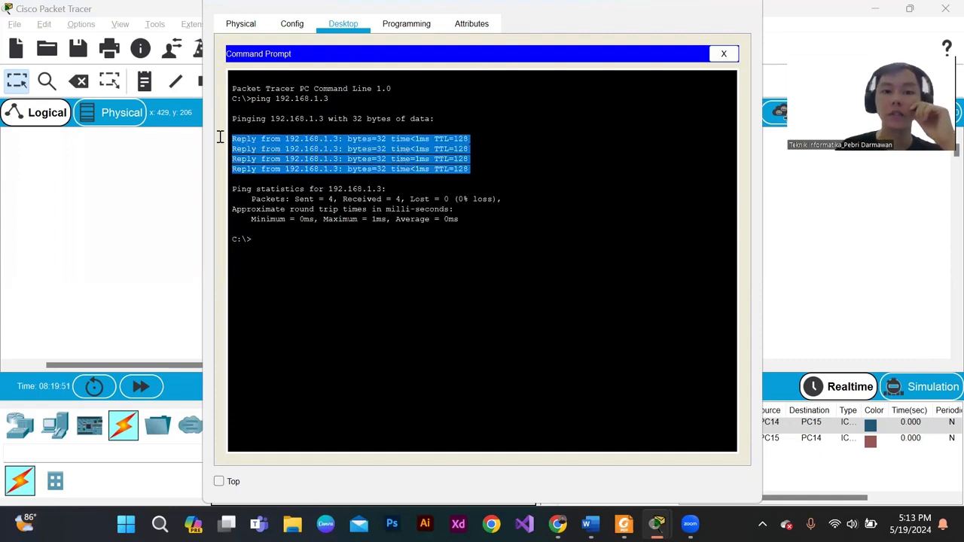
left_click(300, 146)
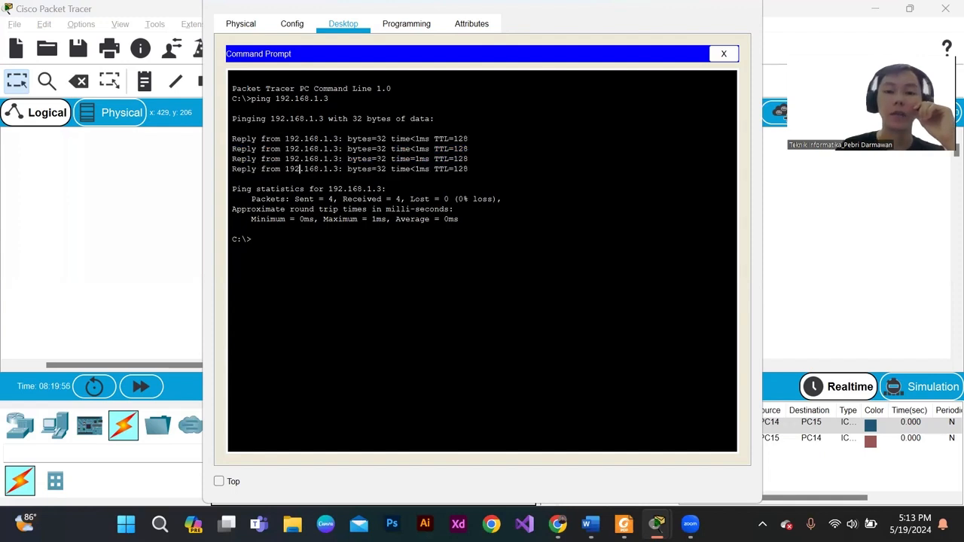
left_click_drag(468, 170, 226, 139)
left_click(723, 54)
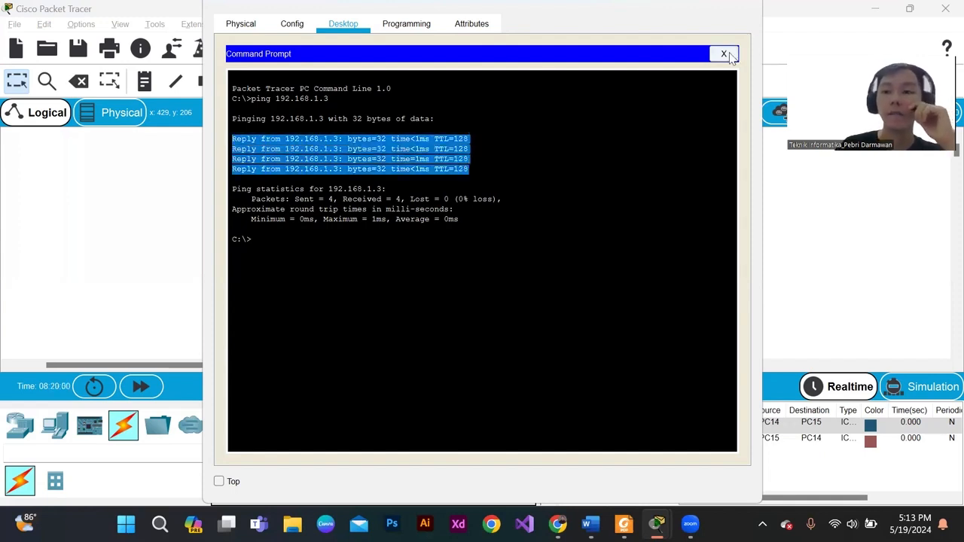
left_click(754, 3)
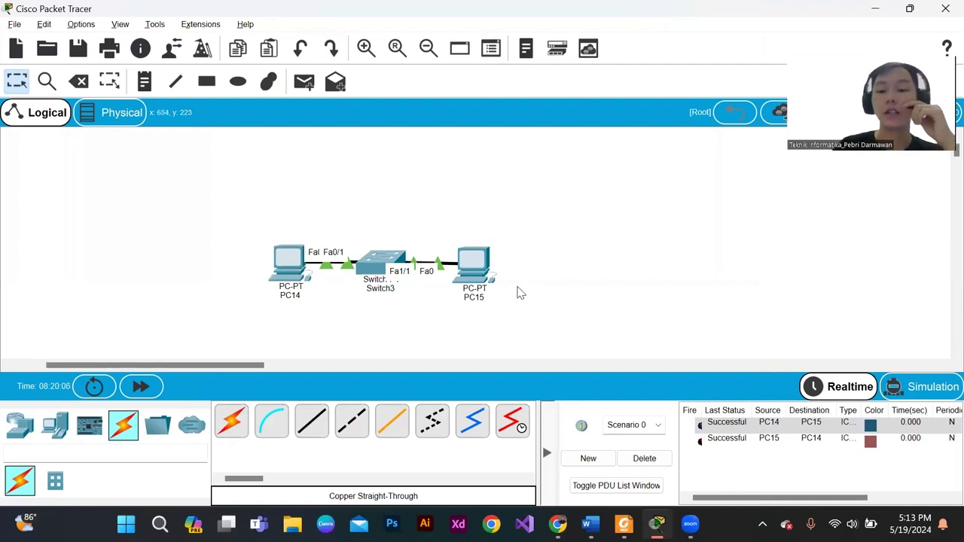
mouse_move(516, 287)
left_mouse_down()
mouse_move(366, 253)
mouse_move(249, 254)
mouse_move(323, 258)
mouse_move(546, 309)
mouse_move(532, 297)
left_mouse_up()
left_click(251, 259)
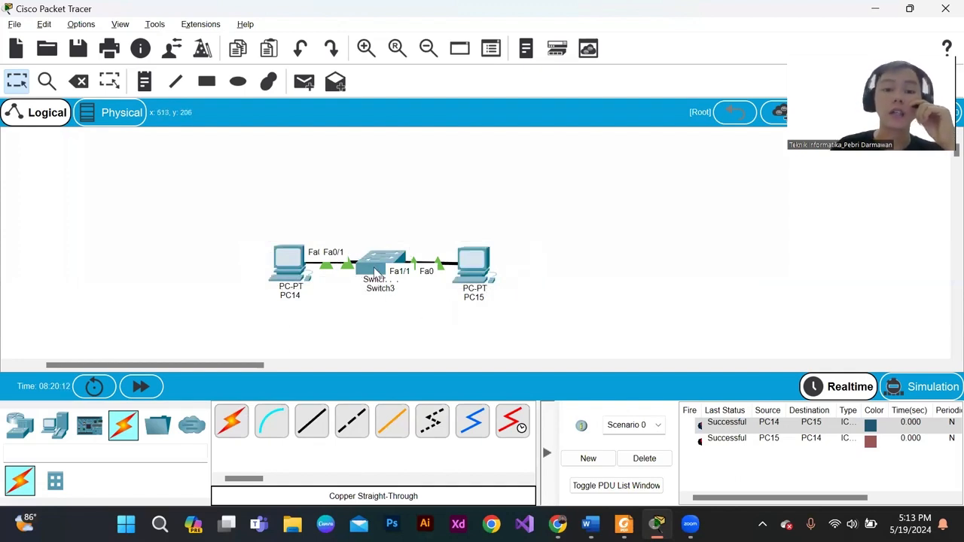
left_click_drag(349, 217, 418, 301)
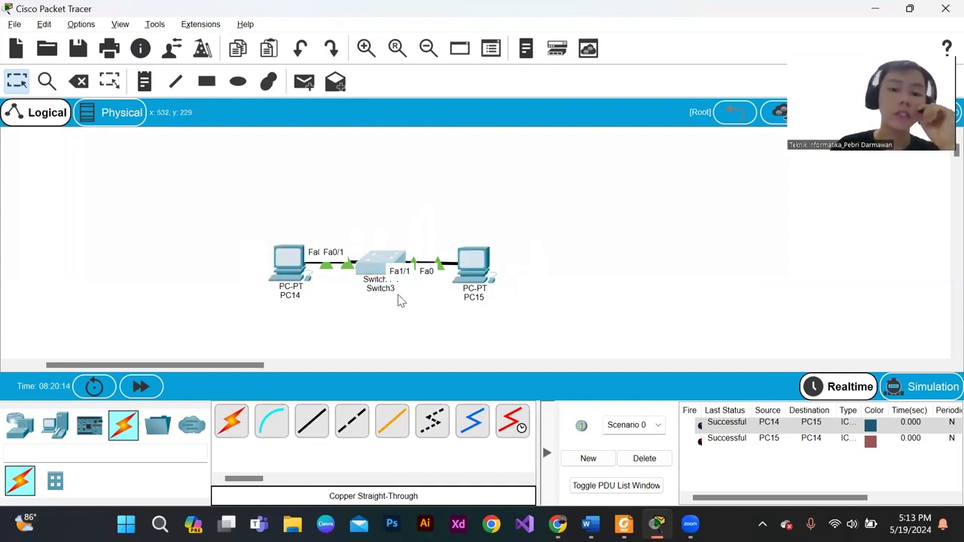
left_click(411, 310)
left_click_drag(349, 229, 426, 324)
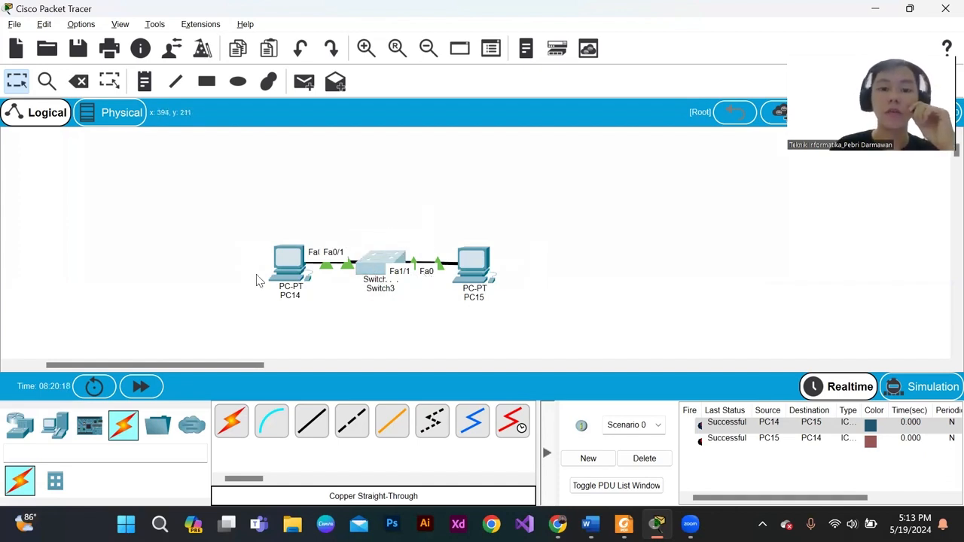
- Open PC14's IP configuration and compare its IPv4 address with its default gateway
left_click(300, 270)
left_click(298, 134)
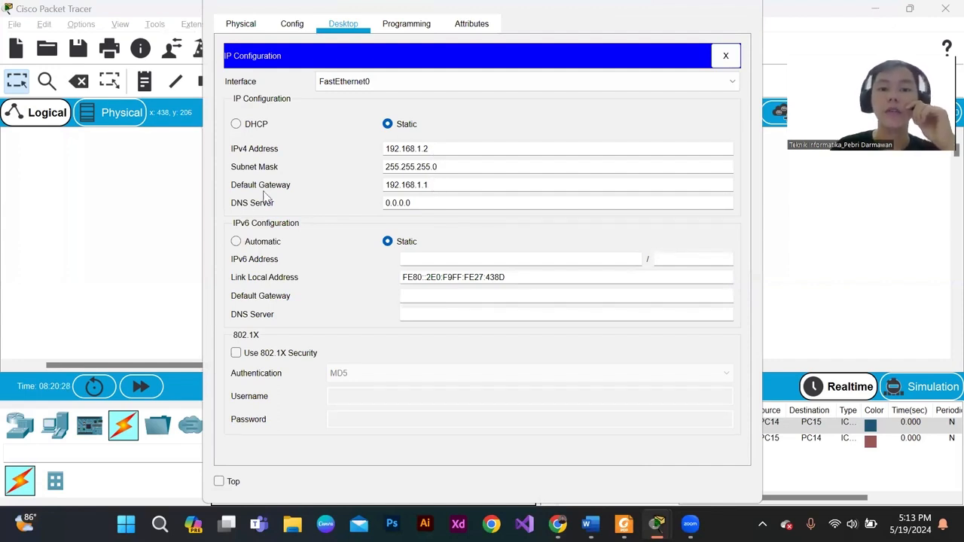
left_click_drag(435, 186, 364, 187)
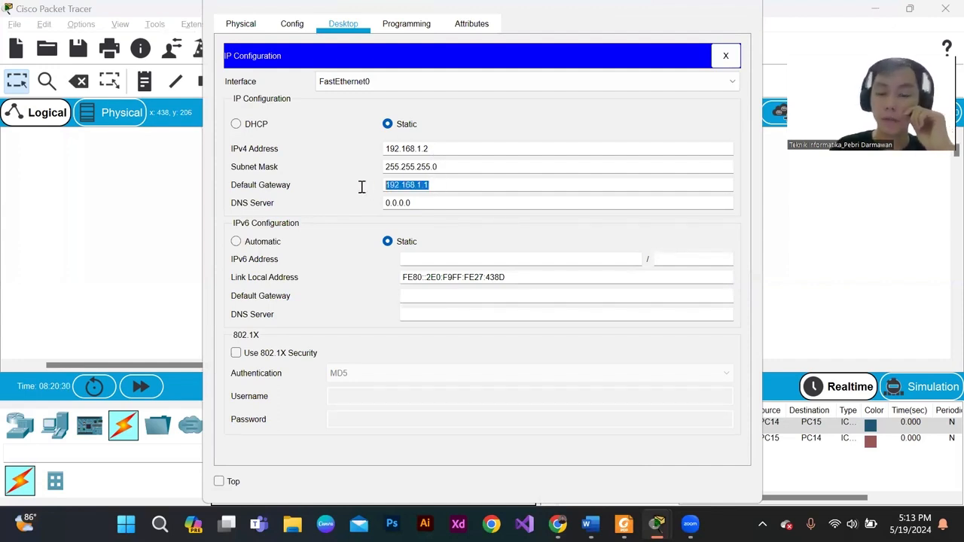
left_click(437, 149)
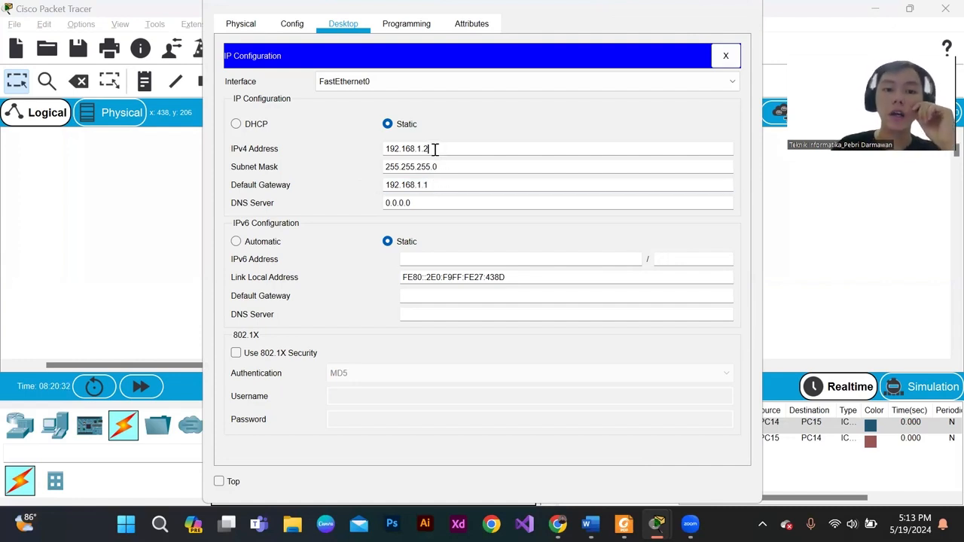
double_click(392, 149)
left_click(422, 150)
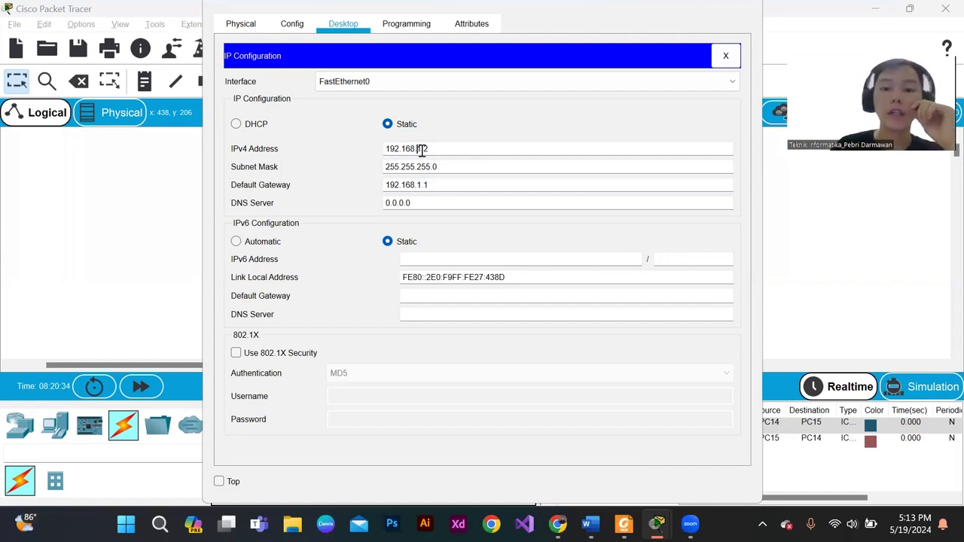
left_click_drag(421, 150, 415, 150)
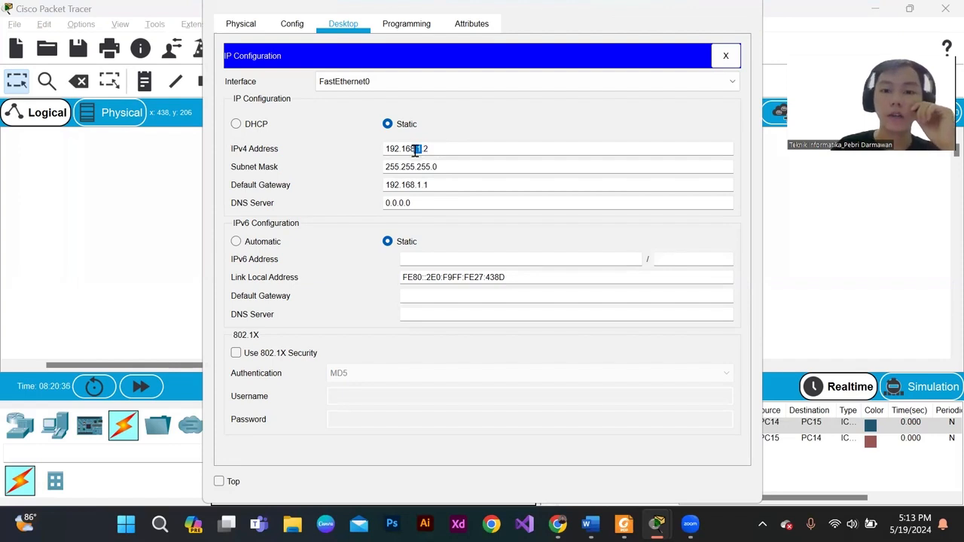
left_click(422, 149)
left_click(439, 184)
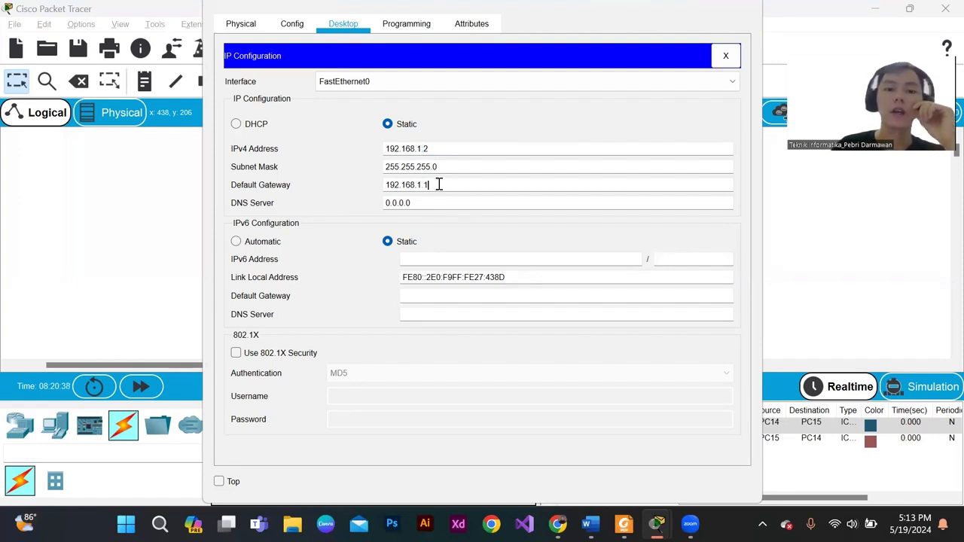
left_click_drag(435, 186, 294, 186)
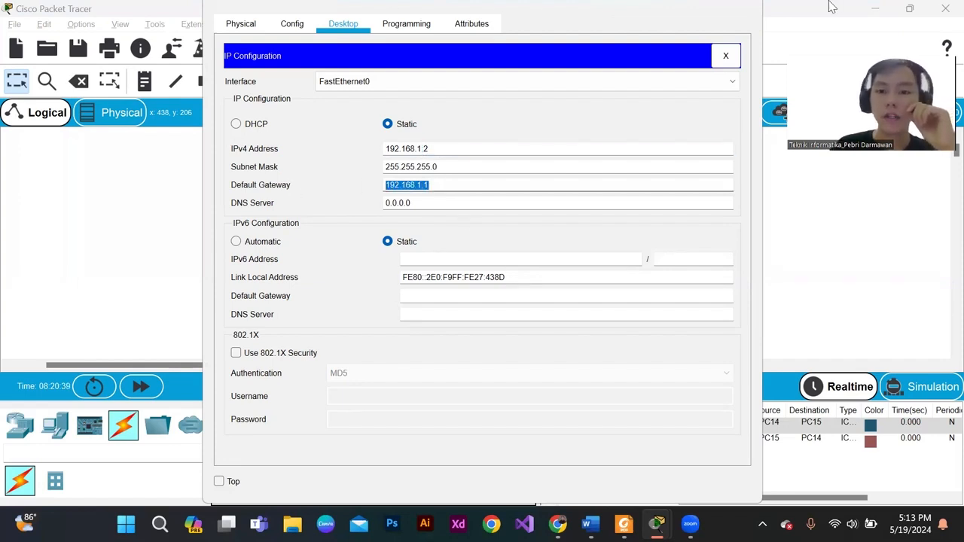
- Close PC14's configuration window and select the whole topology of PC14, Switch3 and PC15
left_click(737, 4)
left_click_drag(345, 238, 415, 308)
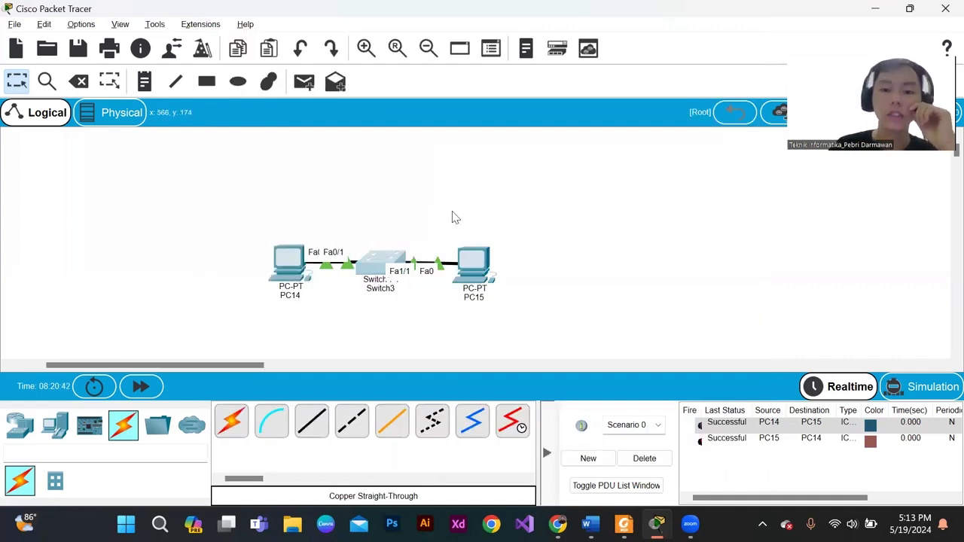
left_click(416, 204)
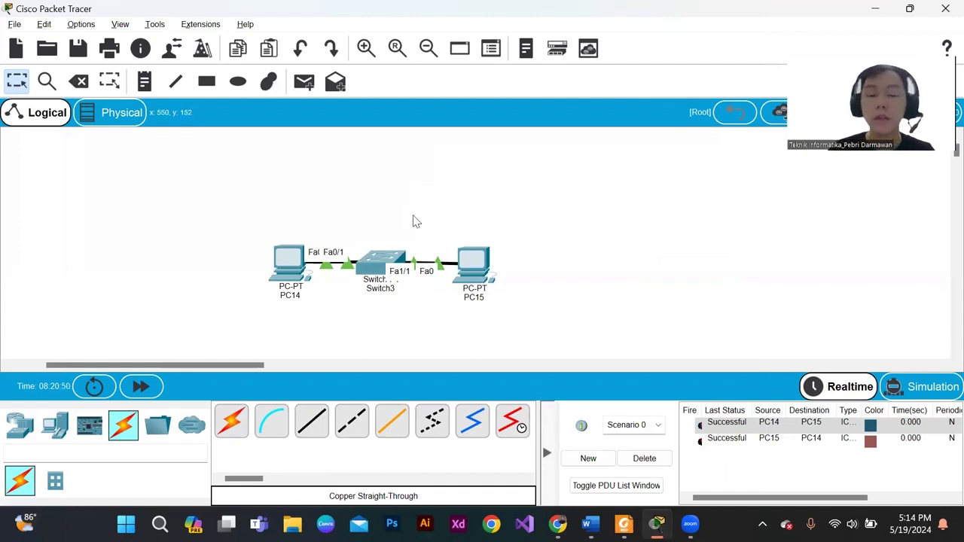
left_click_drag(254, 223, 605, 314)
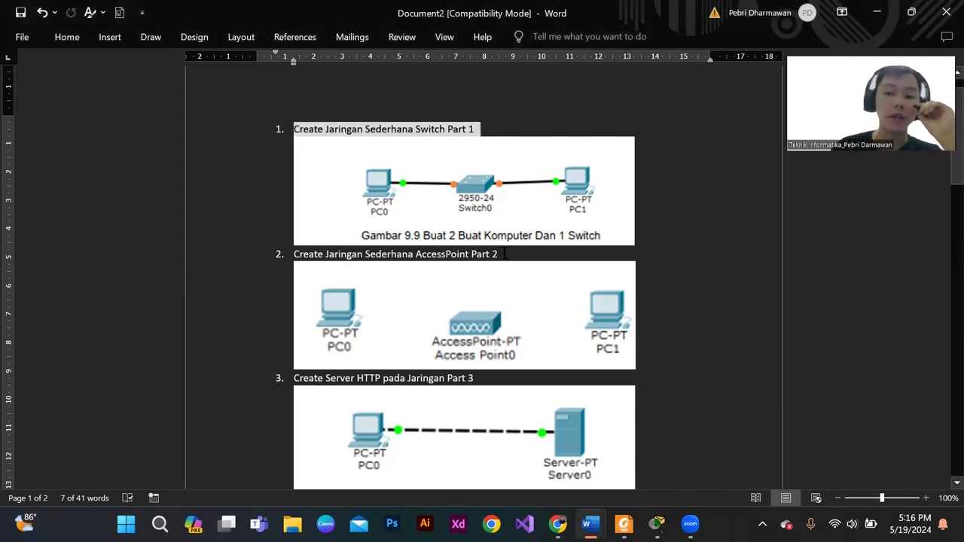
- Highlight the heading "Create Jaringan Sederhana AccessPoint Part 2" in the Word document and switch back to Cisco Packet Tracer
left_click_drag(505, 254, 302, 256)
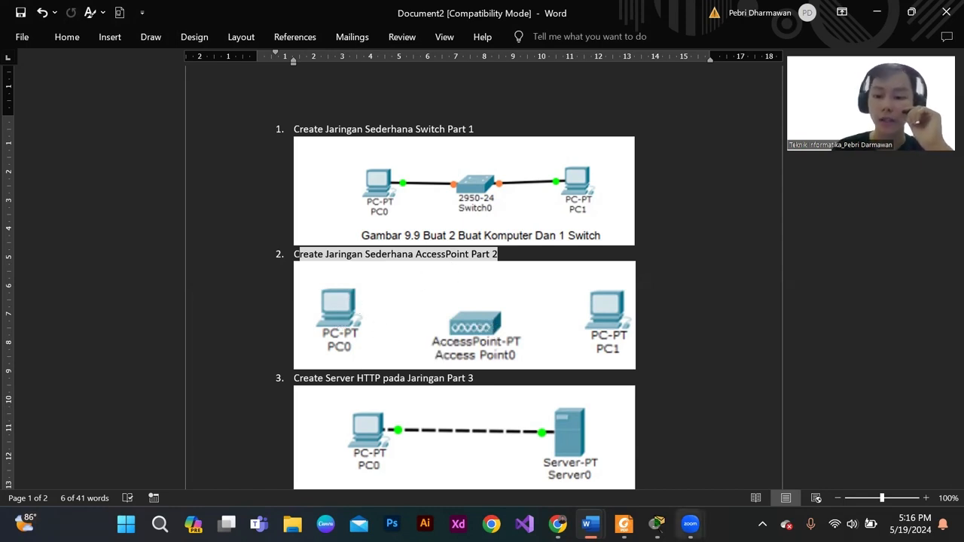
left_click(657, 525)
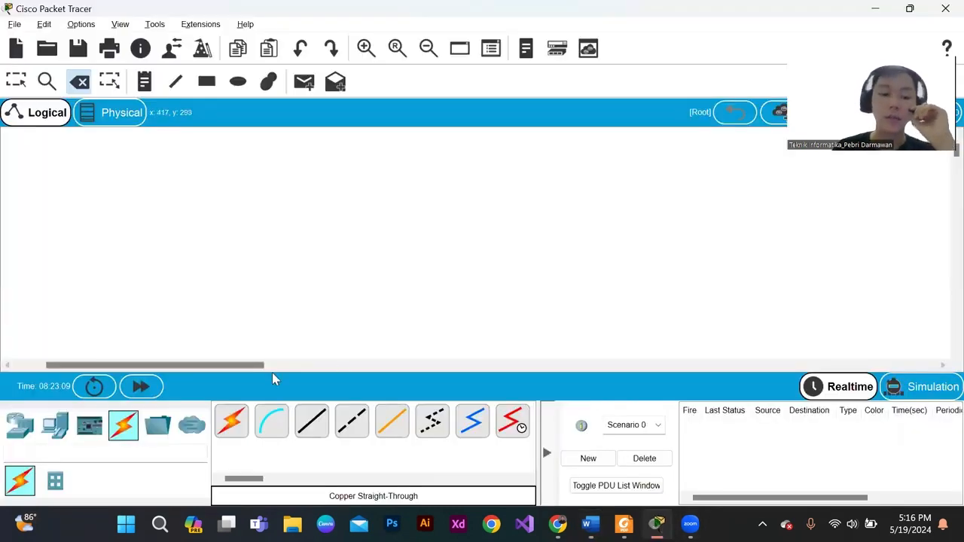
- Place two PC end devices side by side in the empty logical workspace
left_click(21, 430)
left_click(55, 426)
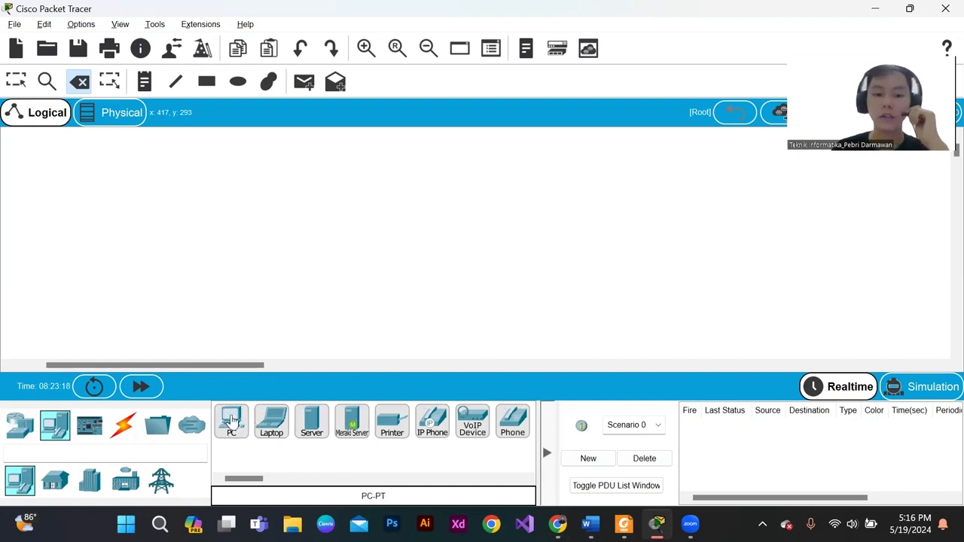
left_click_drag(231, 421, 280, 241)
left_click_drag(231, 421, 421, 253)
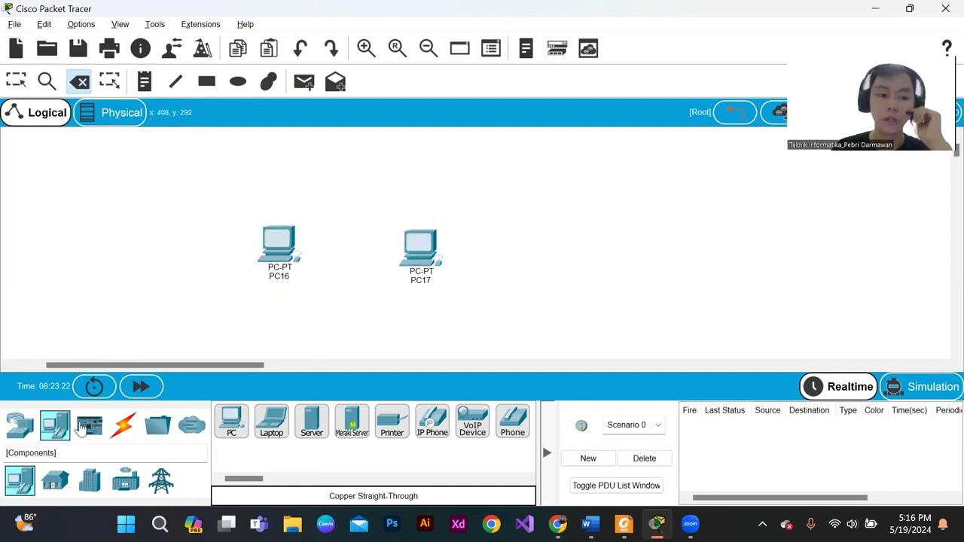
- Look through the switch and end-device categories, including home and industrial devices, for an access point
left_click(18, 431)
left_click(54, 484)
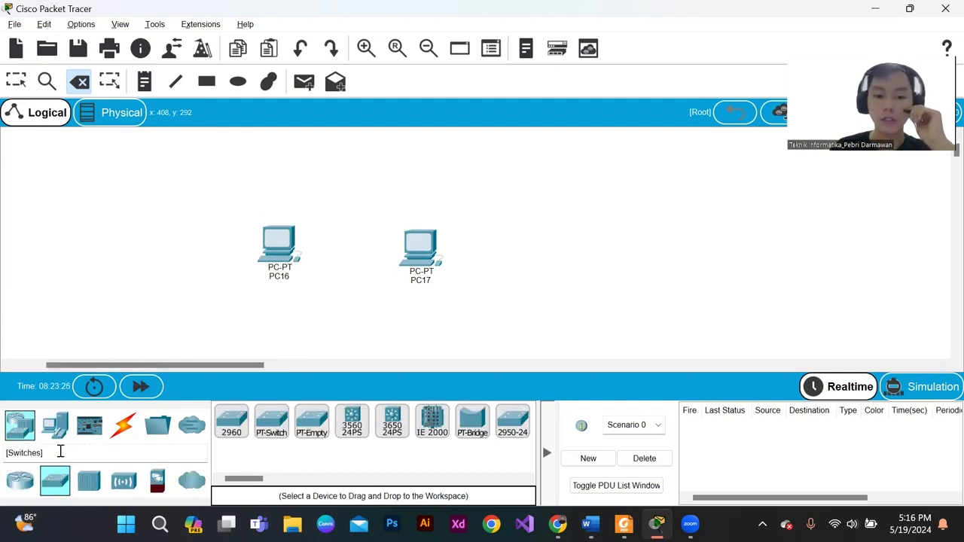
left_click(55, 433)
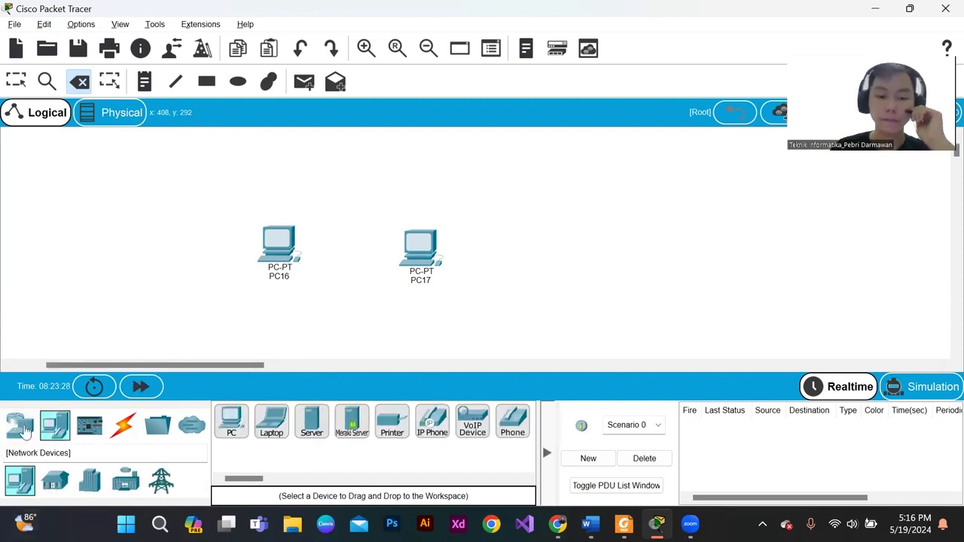
left_click(19, 425)
left_click(54, 480)
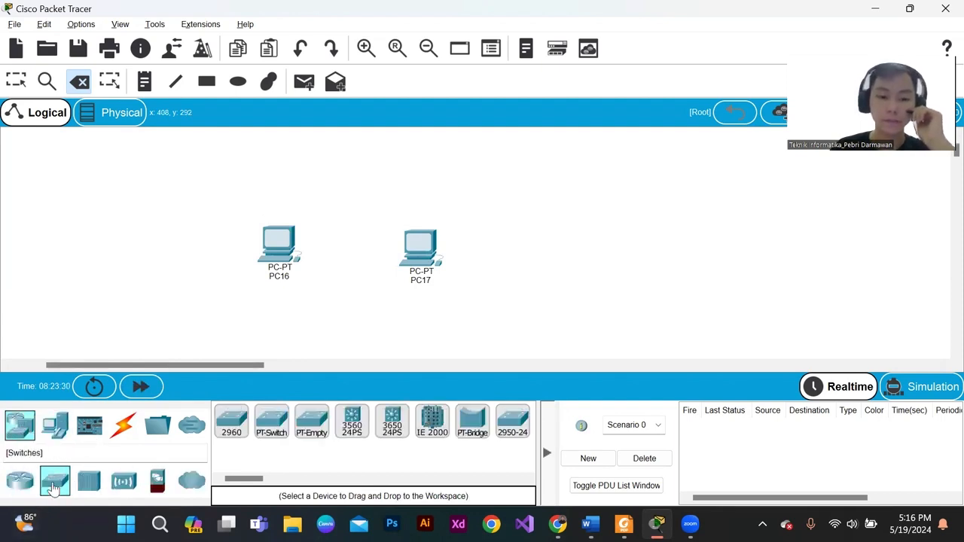
left_click(55, 426)
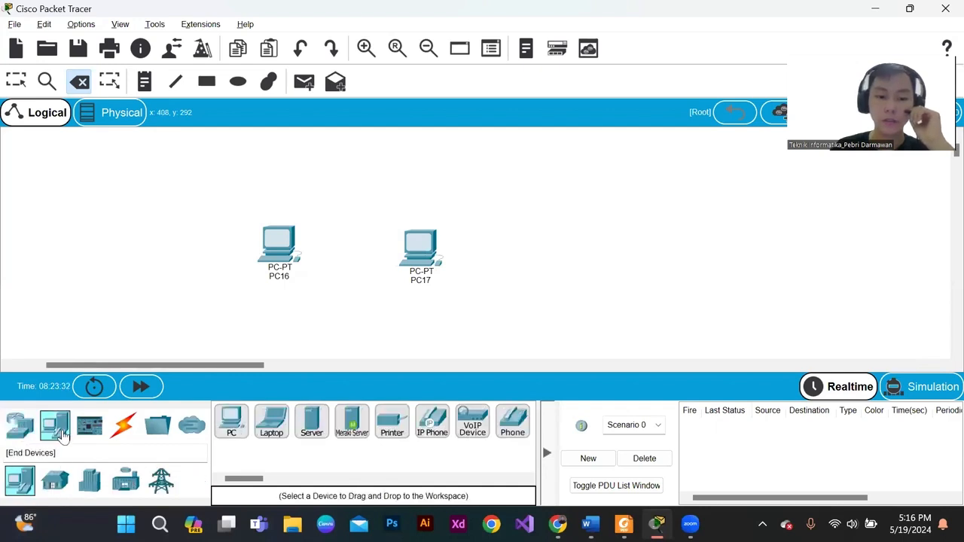
left_click(57, 481)
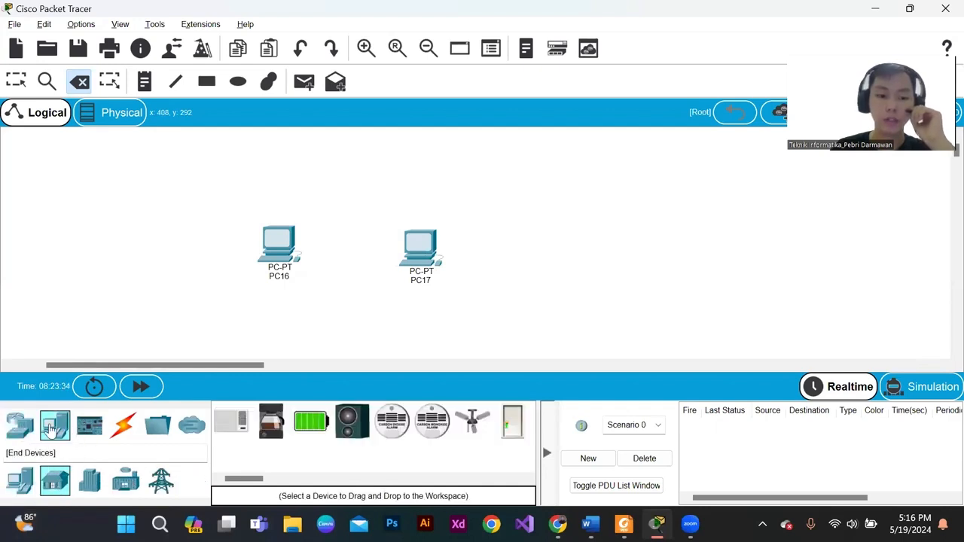
left_click(49, 431)
left_click(31, 429)
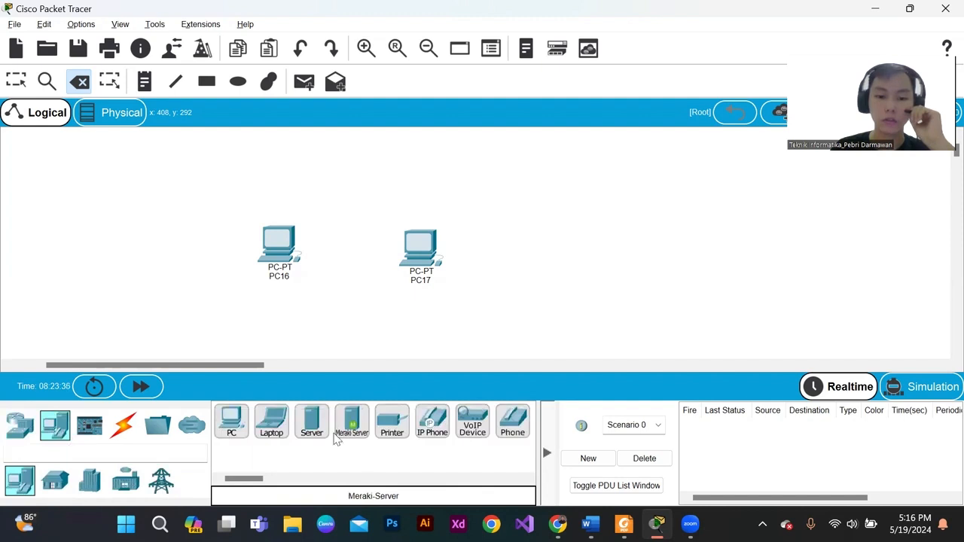
left_click_drag(259, 479, 238, 482)
left_click(56, 481)
left_click(89, 481)
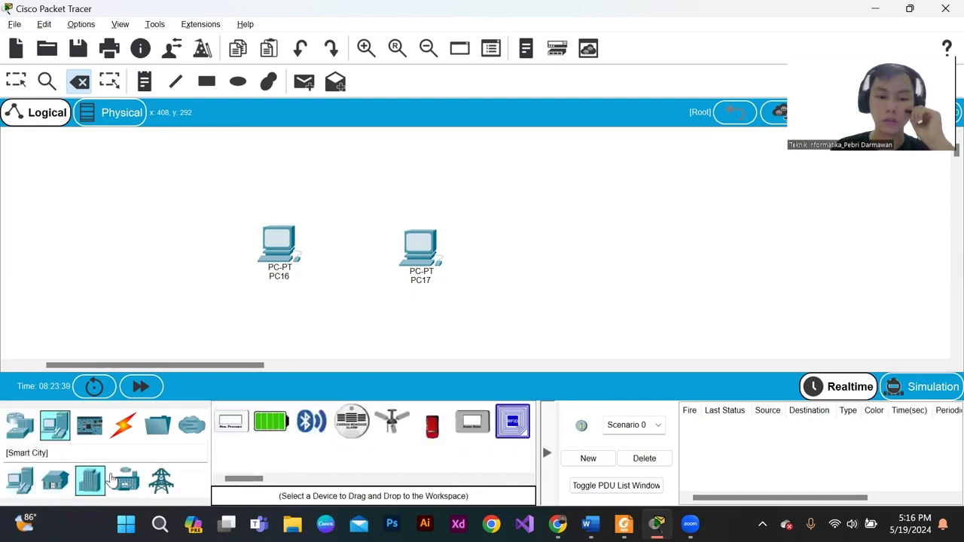
- Place an AP-PT access point from the wireless devices between PC16 and PC17
left_click(20, 424)
left_click(124, 481)
left_click_drag(285, 443, 354, 261)
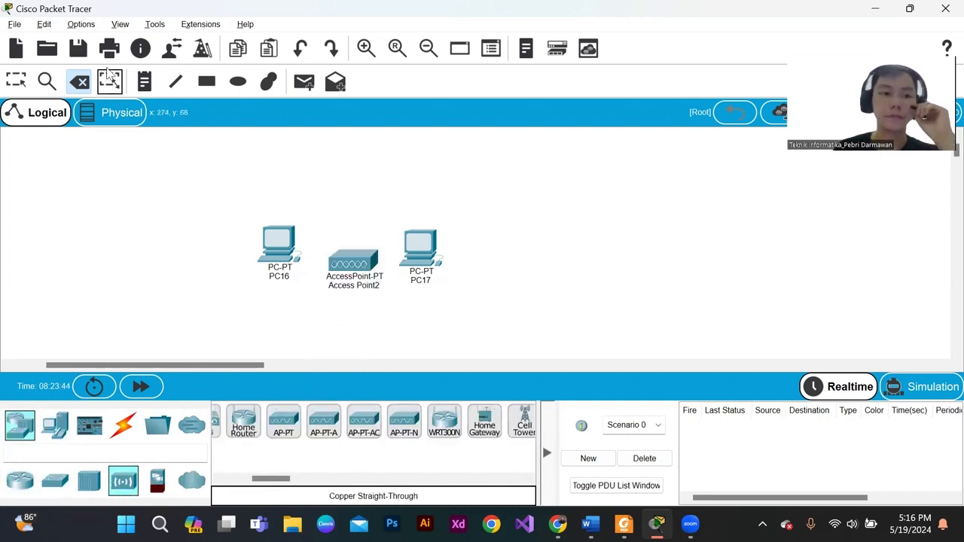
- Move PC16 and PC17 farther apart and above the access point so that it sits between them
key("Escape")
left_click_drag(415, 252, 447, 246)
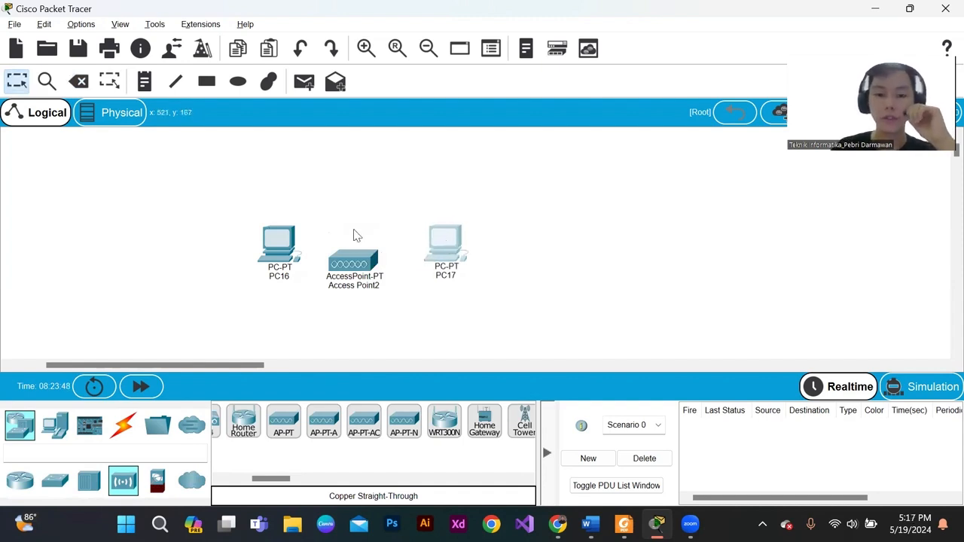
left_click(279, 245)
left_click_drag(279, 244, 264, 226)
mouse_move(462, 250)
left_mouse_down()
mouse_move(456, 225)
mouse_move(447, 245)
left_mouse_up()
left_click(413, 283)
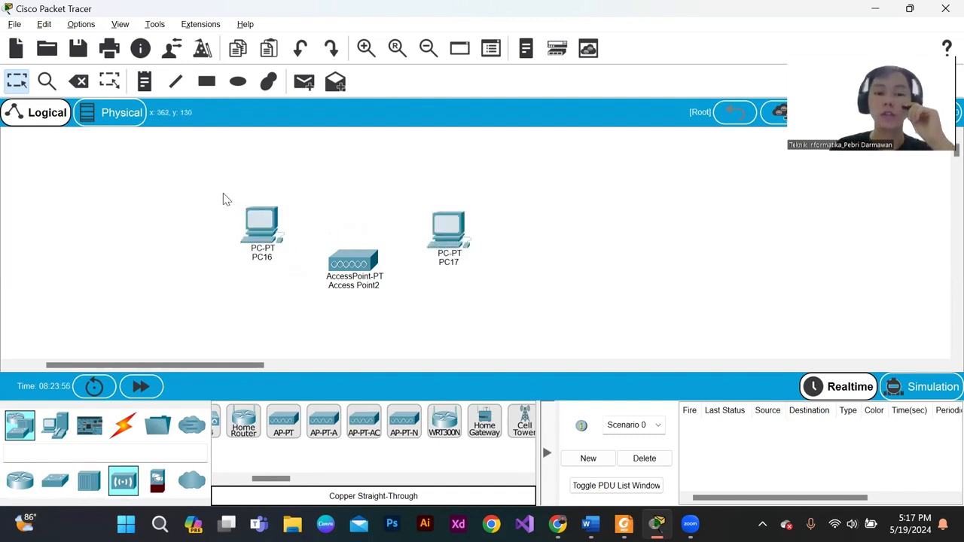
- Open PC16's physical device view to examine its network module at the bottom of the case, and close the window
left_click_drag(232, 195, 281, 256)
left_click(262, 223)
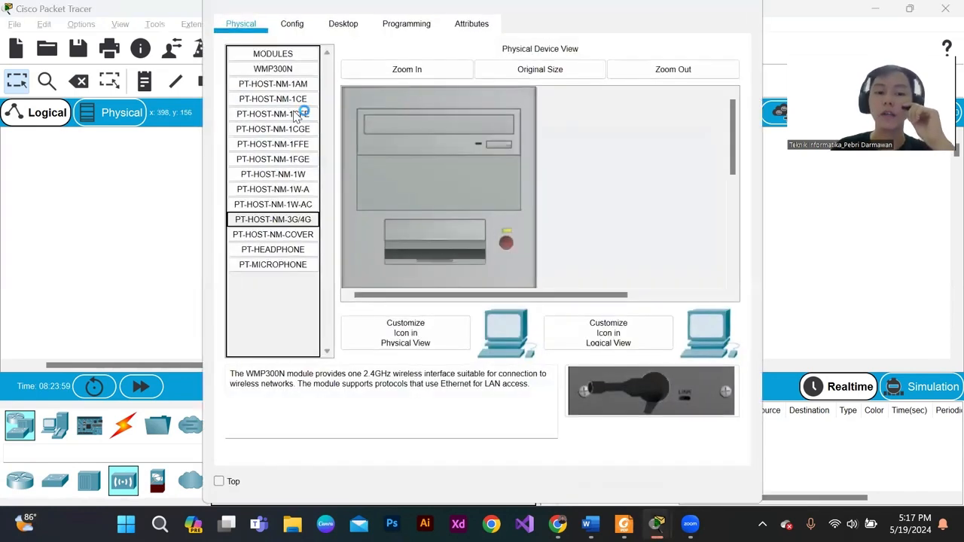
scroll(515, 258, "down", 5)
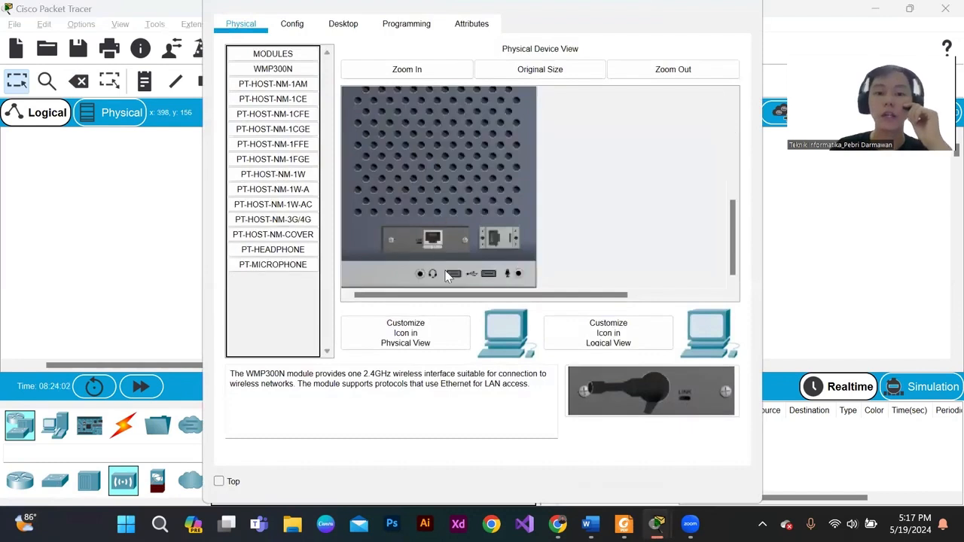
left_click(738, 8)
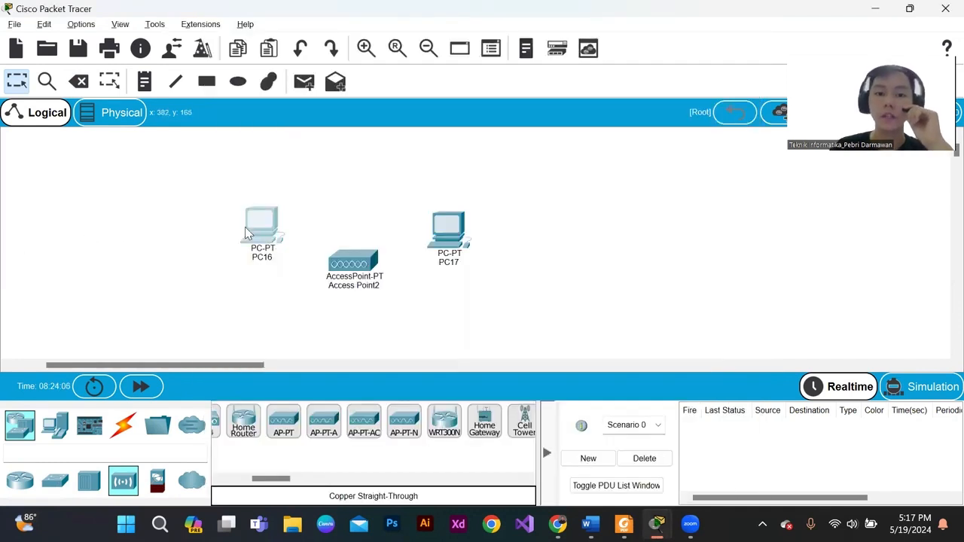
- Power off PC16 in its physical device view and remove the wired Ethernet module from its slot
left_click(264, 233)
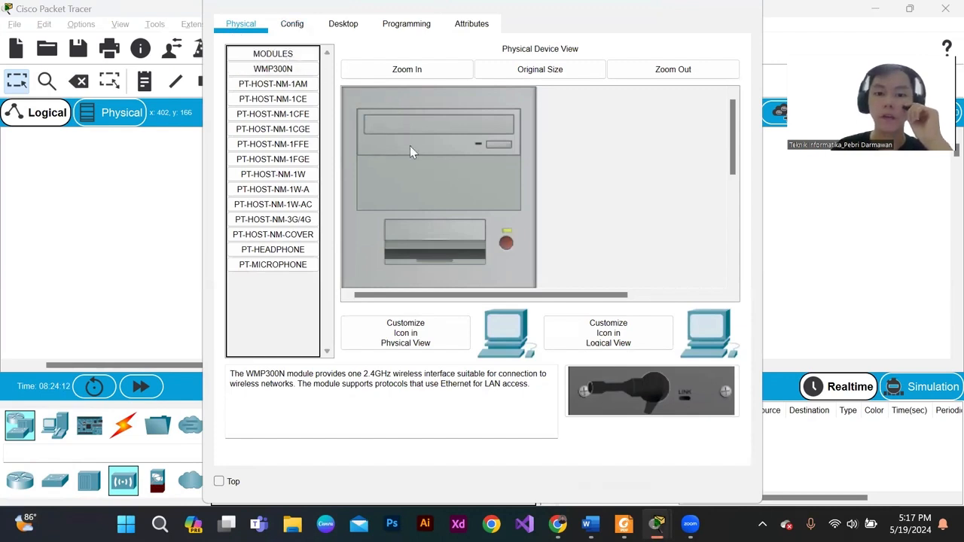
scroll(516, 181, "down", 1)
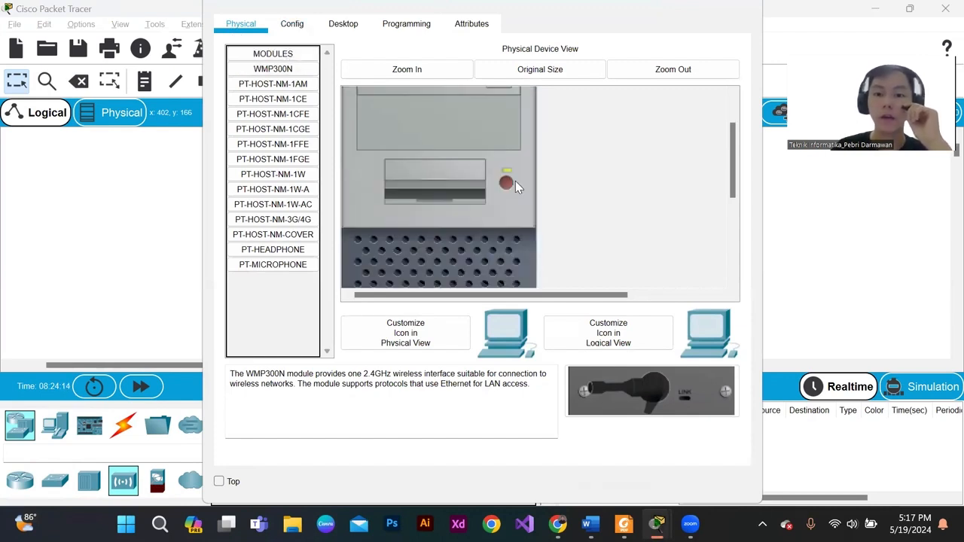
scroll(515, 187, "down", 1)
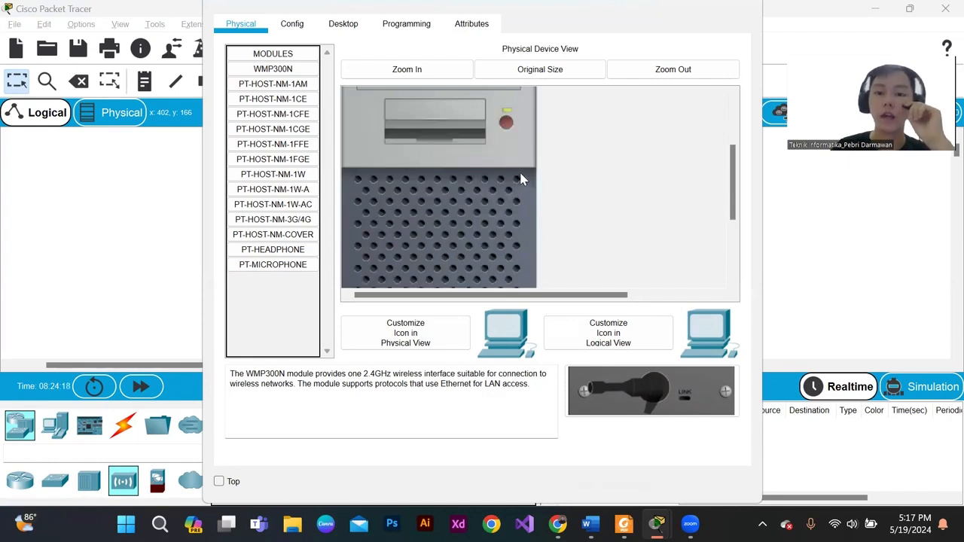
scroll(521, 178, "down", 2)
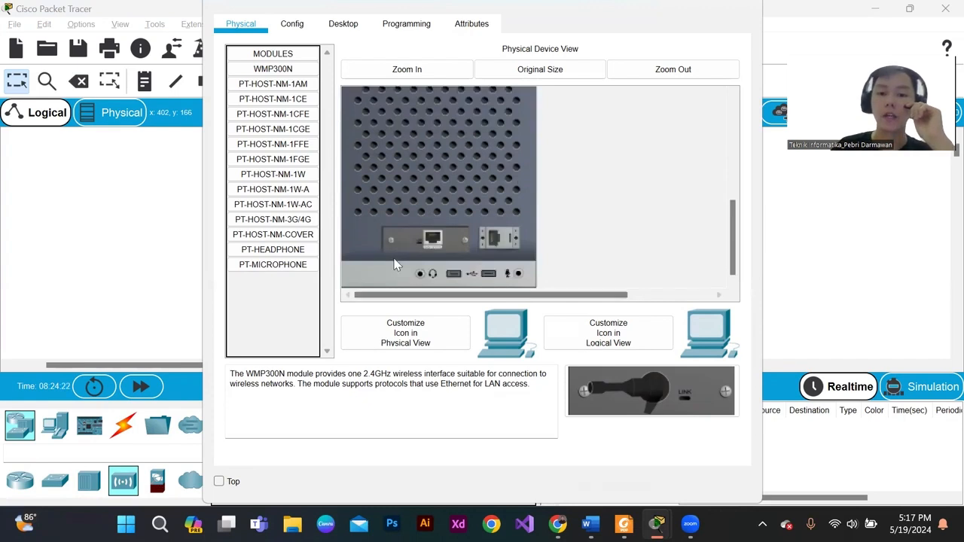
mouse_move(431, 237)
left_mouse_down()
mouse_move(425, 246)
mouse_move(434, 232)
left_mouse_up()
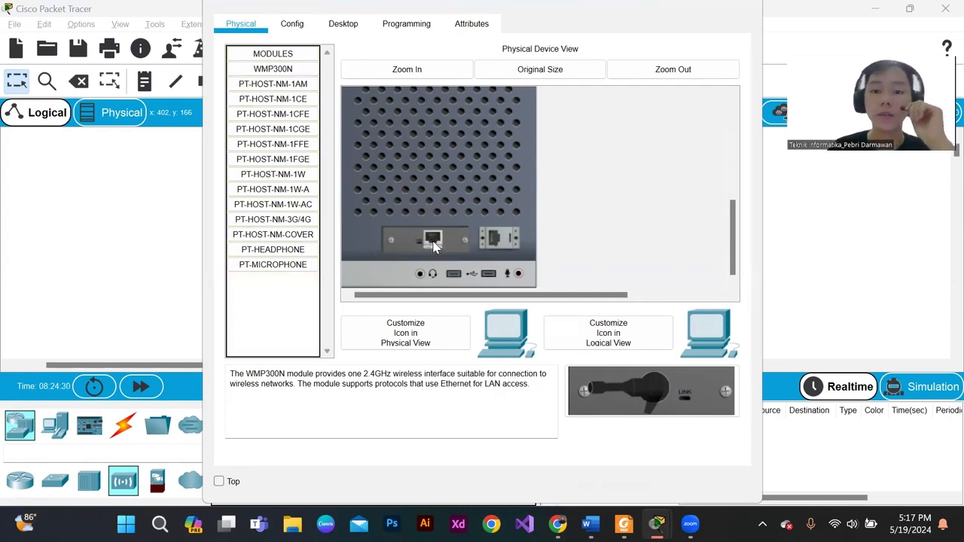
scroll(443, 240, "up", 5)
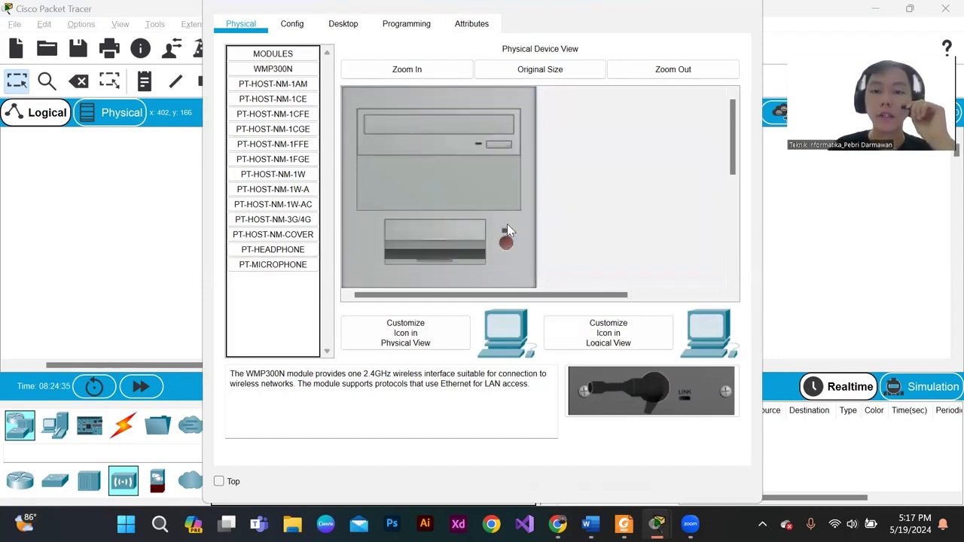
scroll(507, 230, "down", 5)
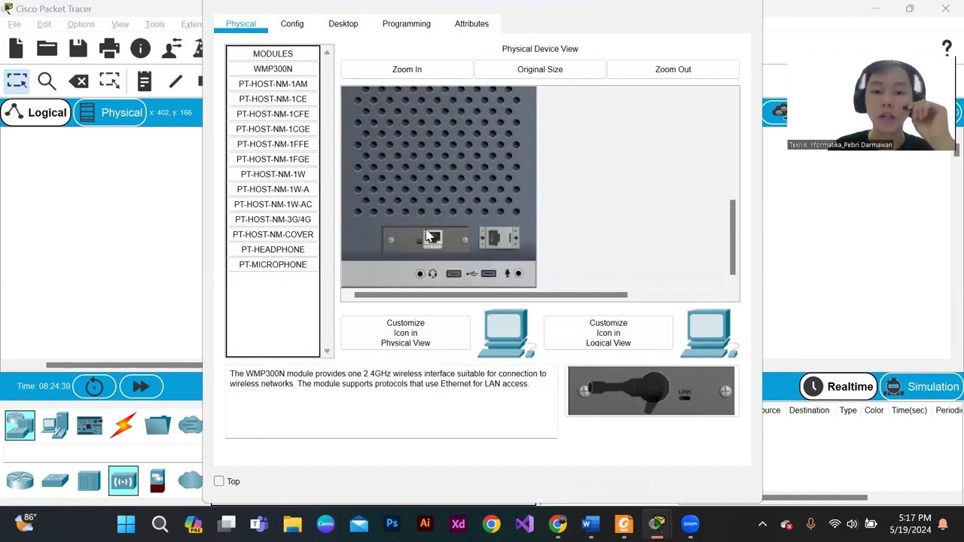
left_click_drag(432, 241, 272, 297)
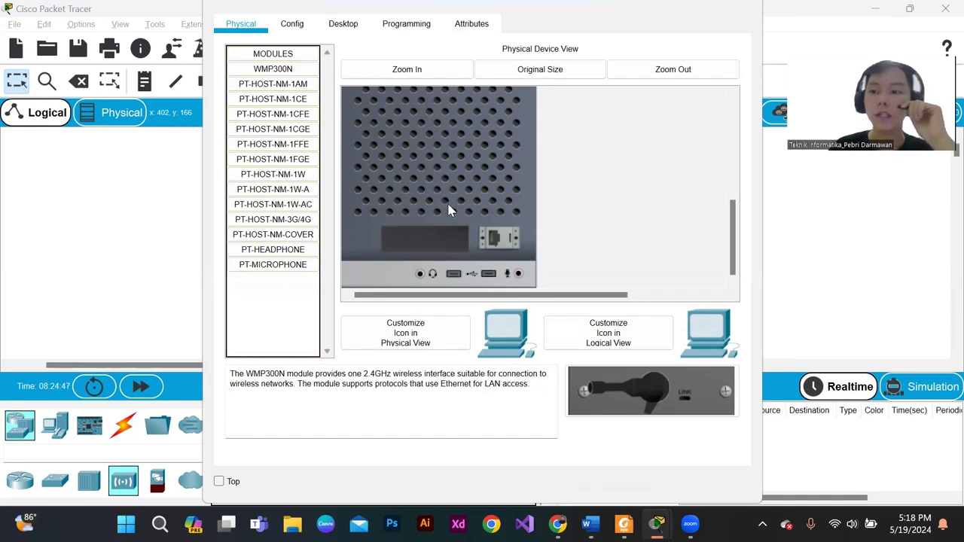
- Install the WMP300N wireless module in PC16's empty slot, power the PC back on and close its window
left_click(285, 68)
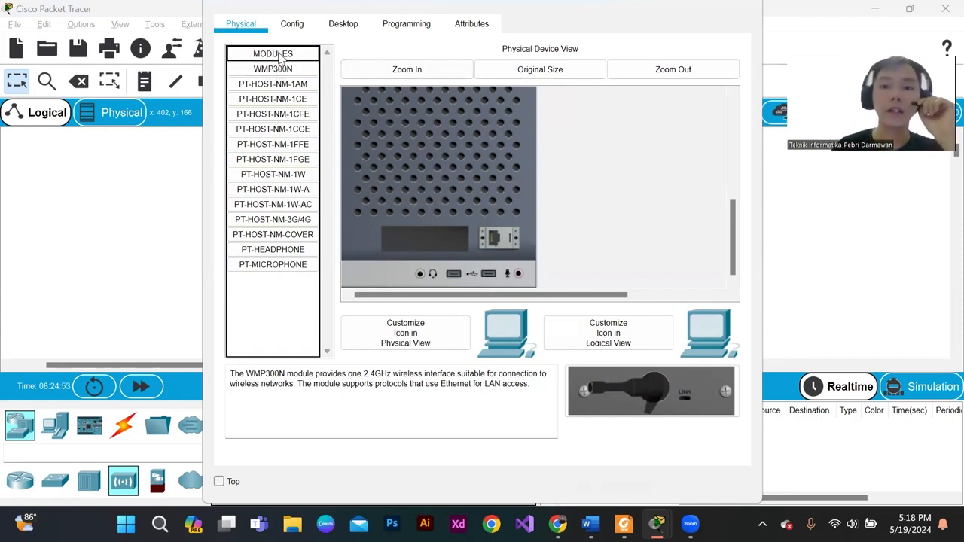
left_click_drag(282, 72, 425, 234)
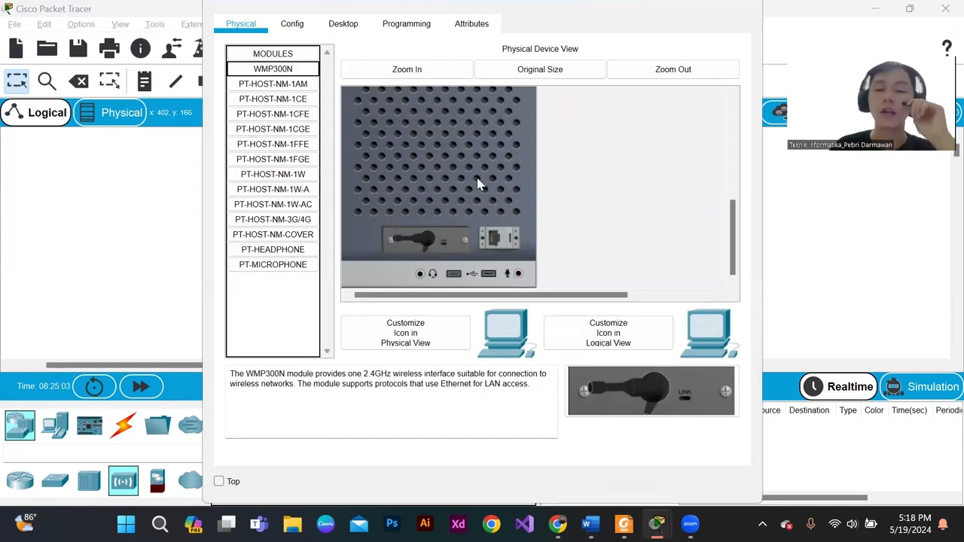
scroll(476, 183, "up", 5)
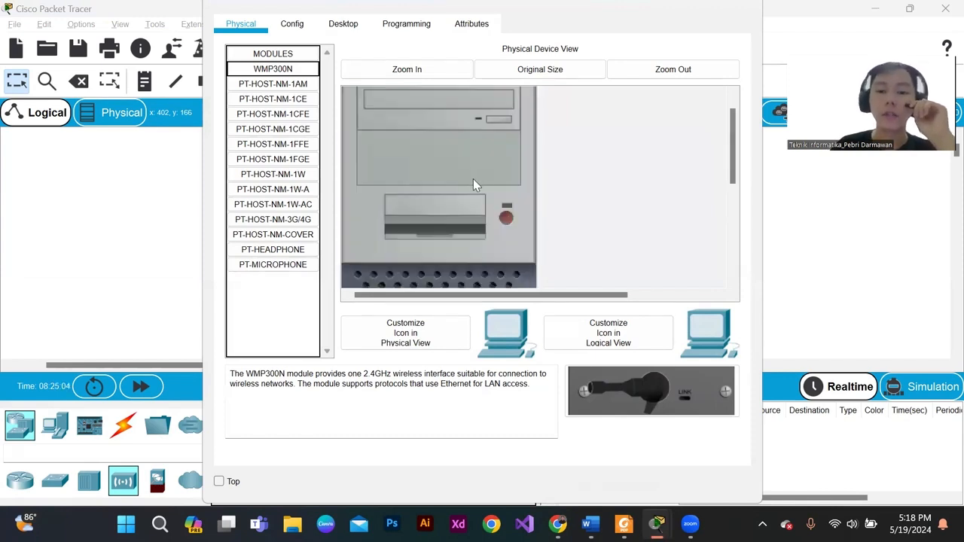
left_click(506, 218)
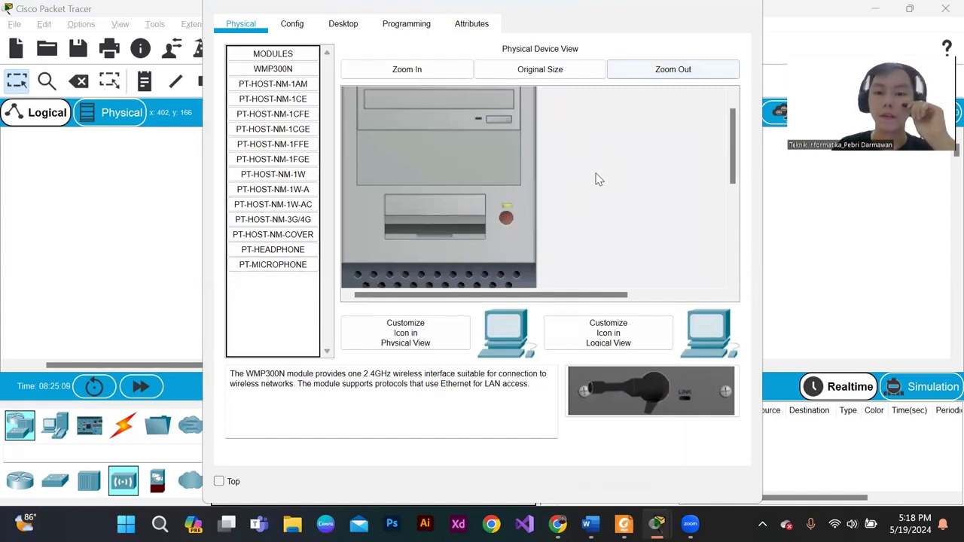
scroll(491, 194, "down", 3)
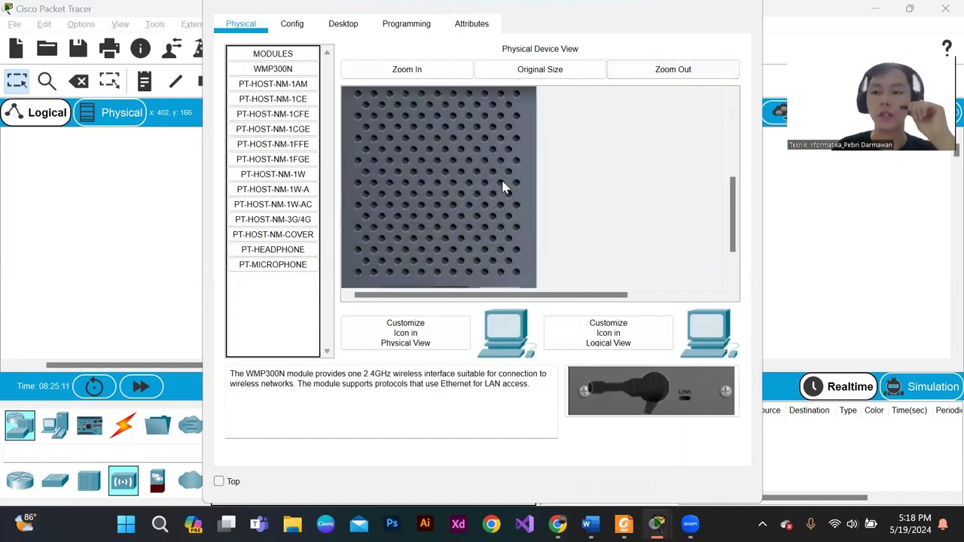
scroll(520, 170, "down", 2)
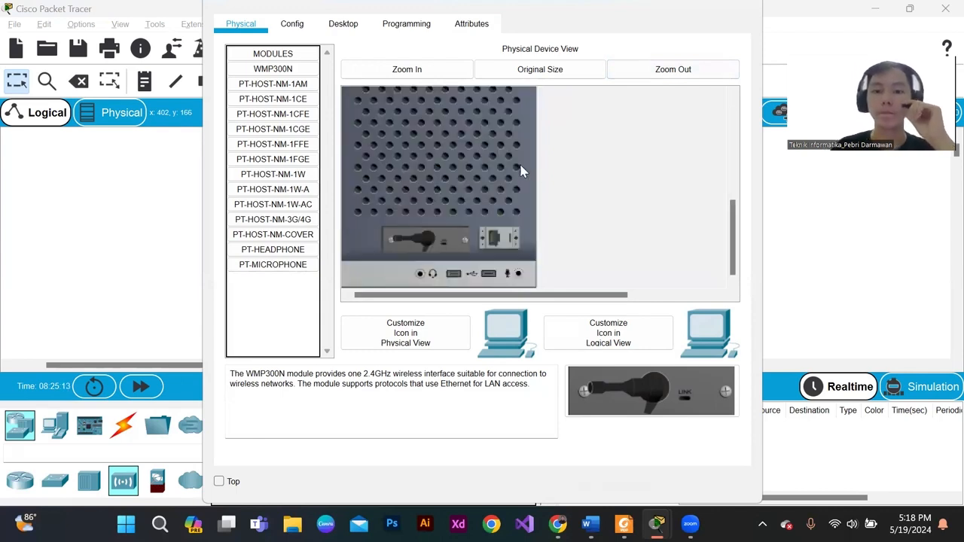
scroll(525, 162, "up", 5)
left_click(755, 7)
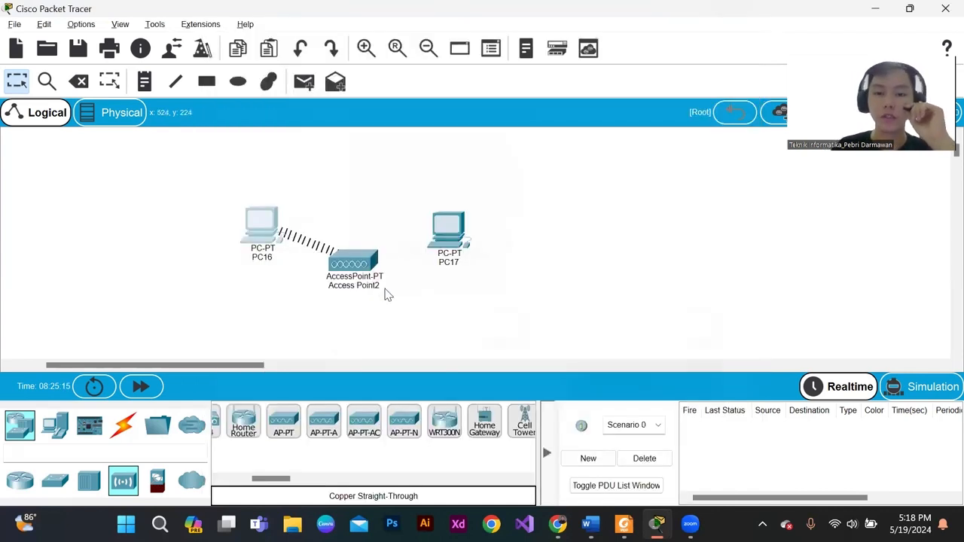
- Move the access point up so that it lines up between PC16 and PC17
left_click_drag(366, 265, 364, 230)
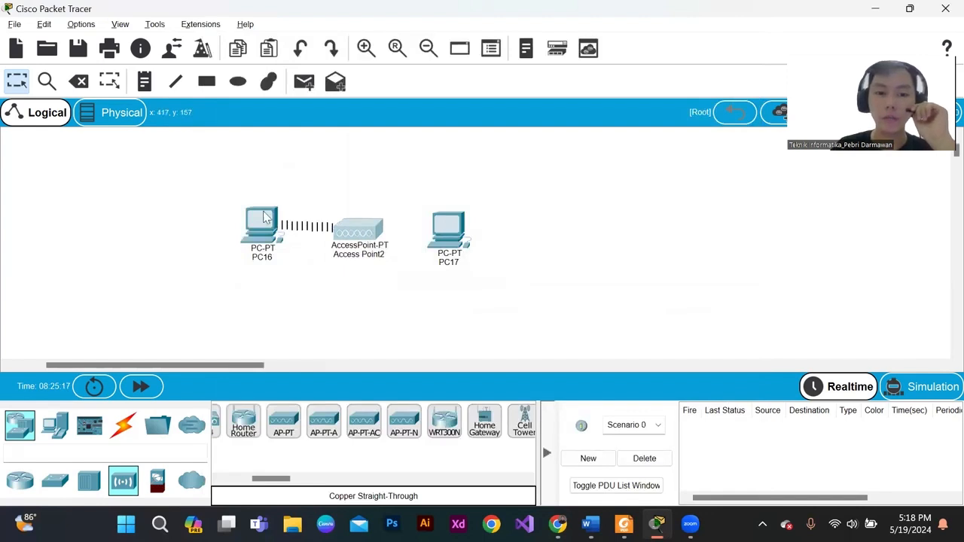
left_click_drag(238, 188, 362, 284)
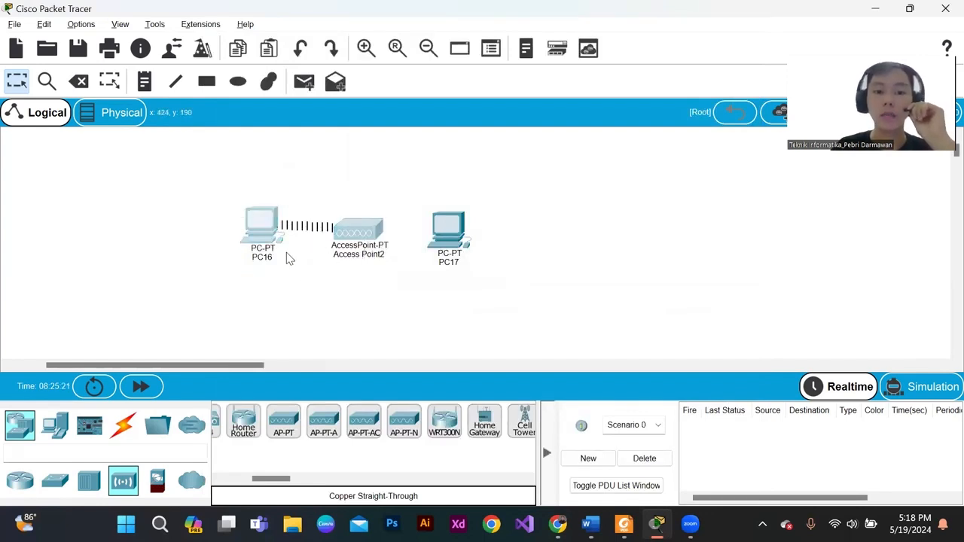
left_click_drag(198, 164, 359, 286)
left_click_drag(210, 172, 352, 275)
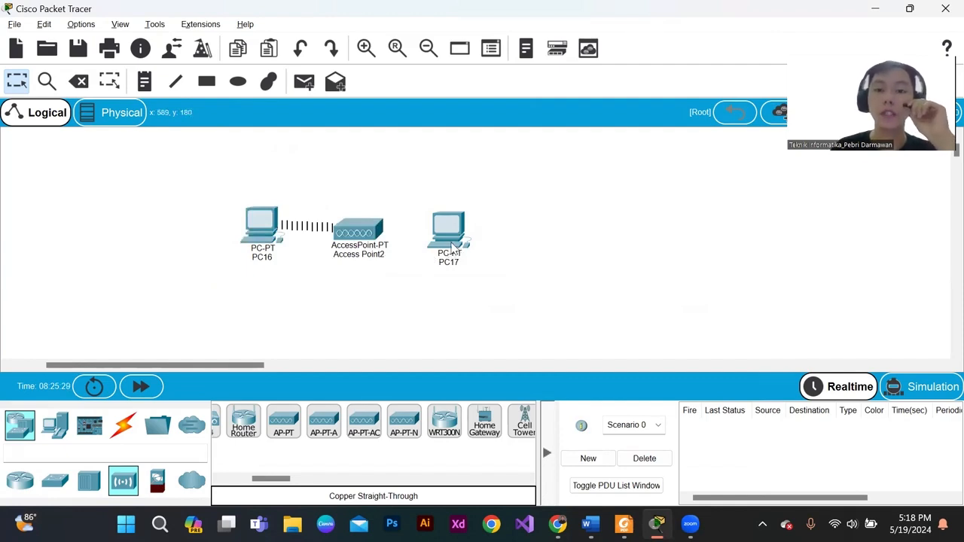
- Power off PC17 in its physical device view and remove the wired Ethernet module from its slot
left_click(450, 245)
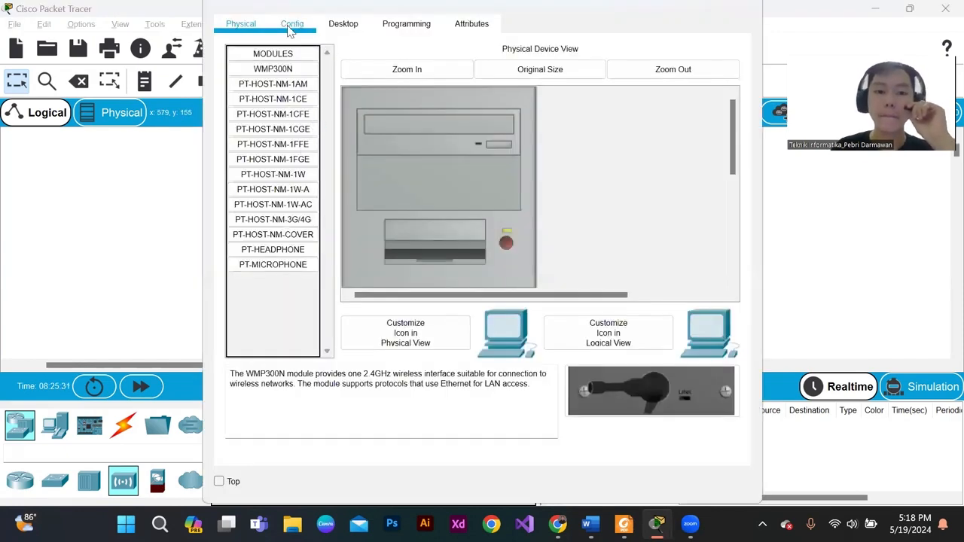
left_click(256, 29)
left_click(292, 23)
left_click(255, 27)
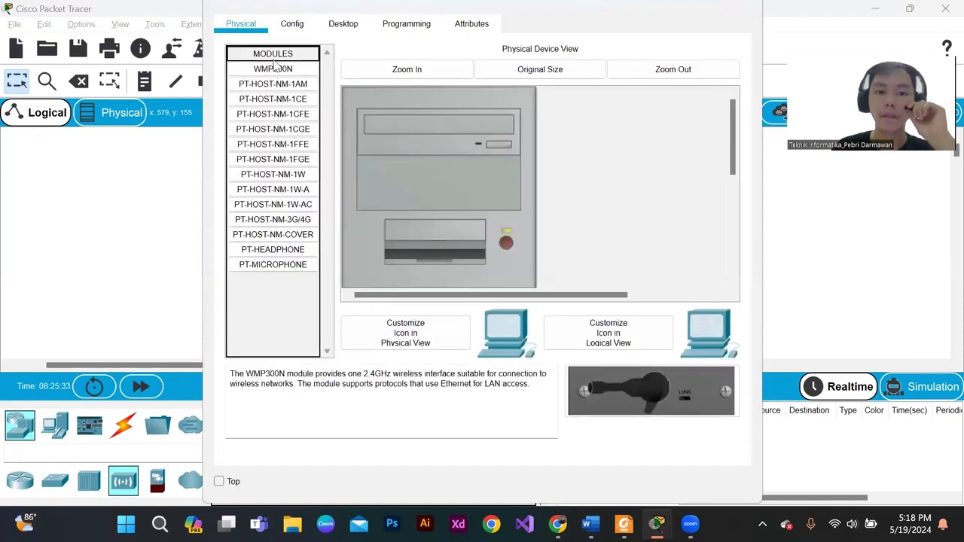
scroll(500, 226, "down", 5)
scroll(503, 219, "up", 3)
scroll(507, 173, "down", 3)
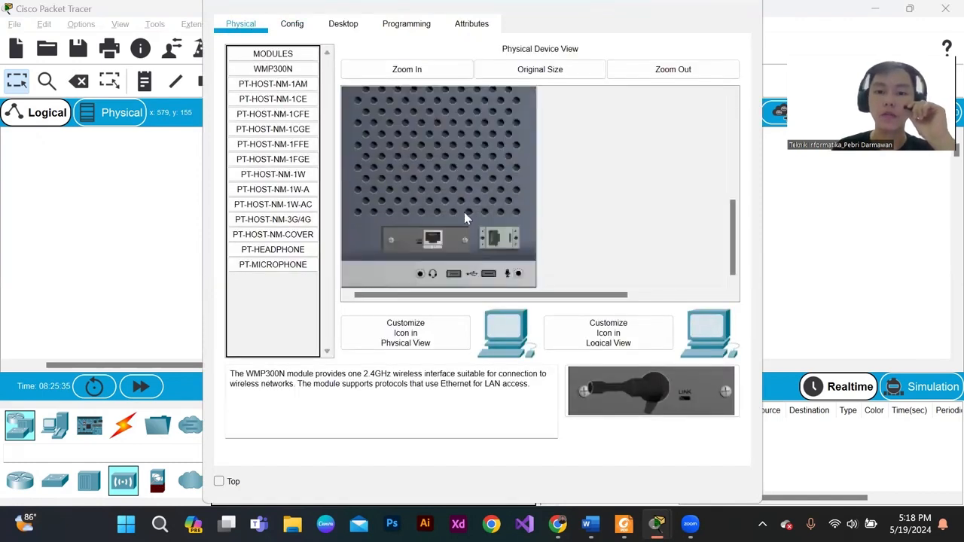
left_click_drag(409, 237, 308, 279)
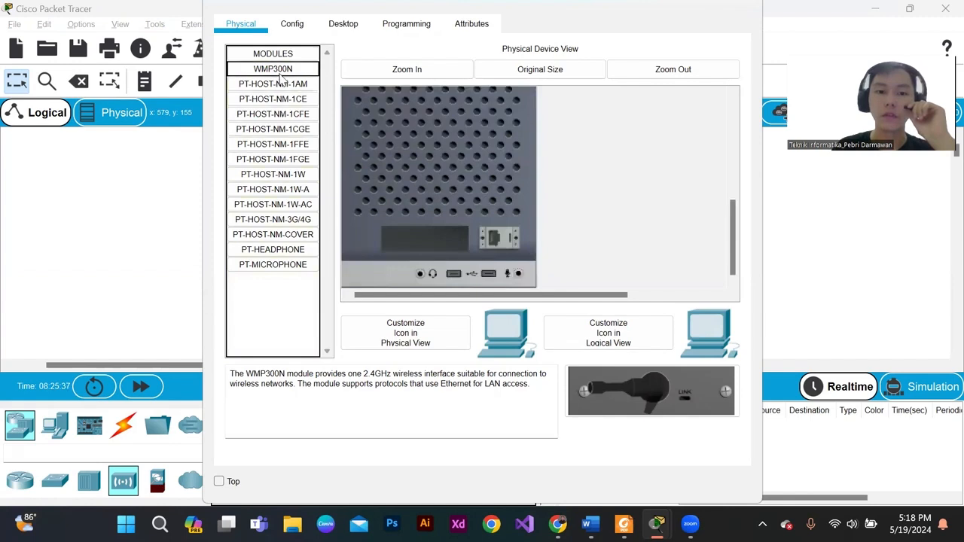
- Install the WMP300N wireless module in PC17's empty slot, power the PC back on and close its window
scroll(478, 188, "up", 5)
left_click(508, 244)
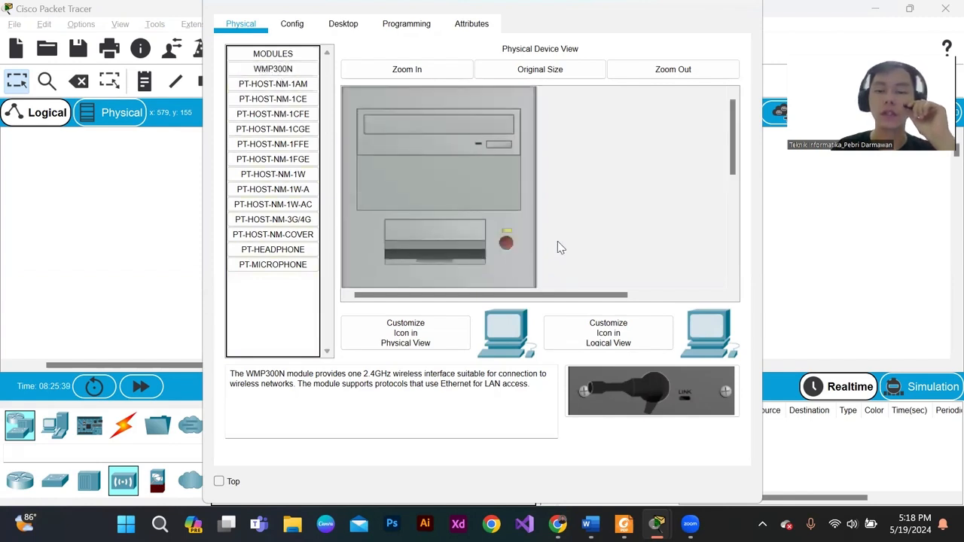
left_click(746, 6)
- Examine the access point's Port 1 wireless settings and Port 0 settings, and close its window
left_click(374, 228)
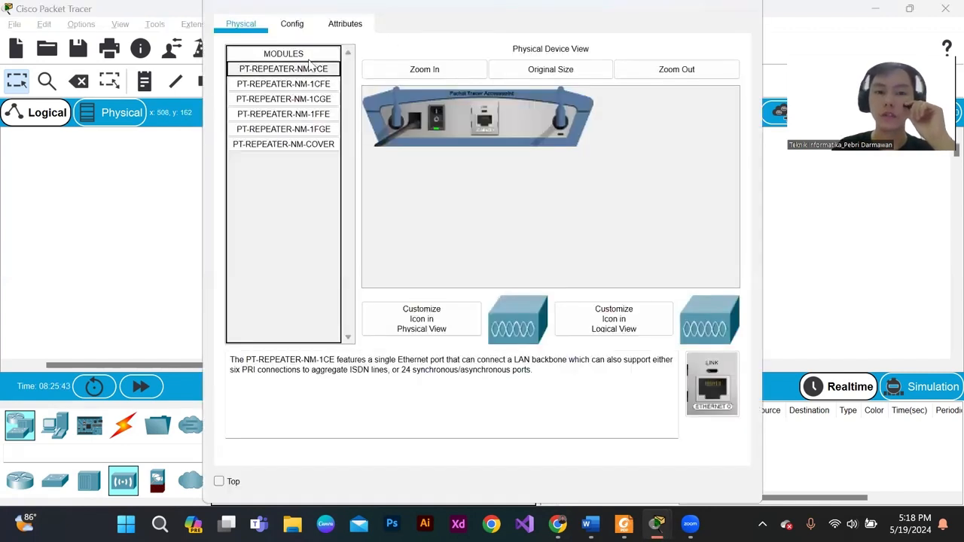
left_click(291, 23)
left_click(261, 120)
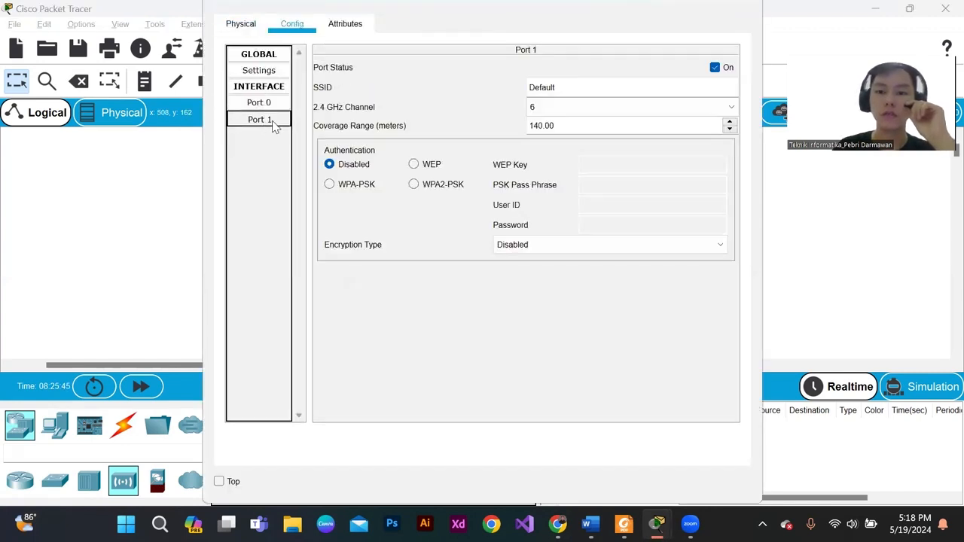
left_click(259, 103)
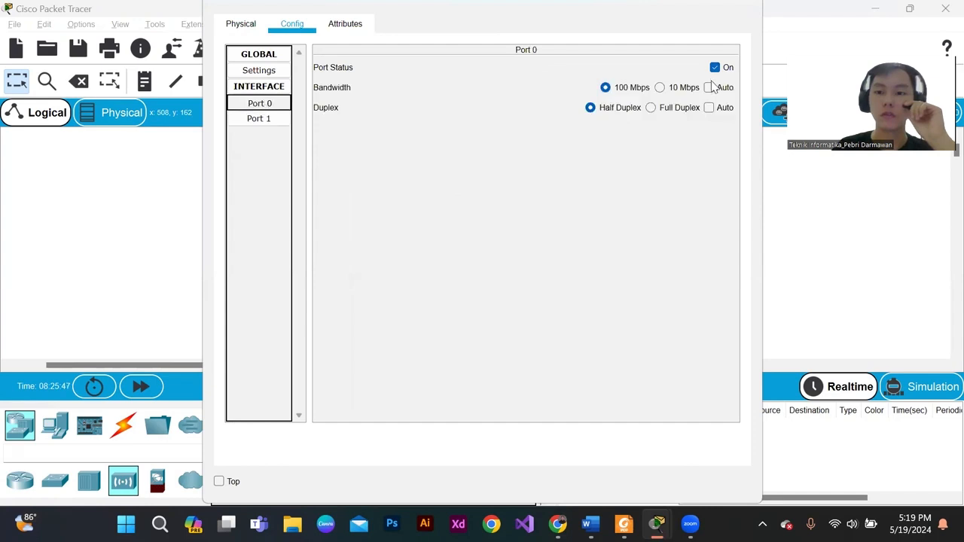
left_click(741, 9)
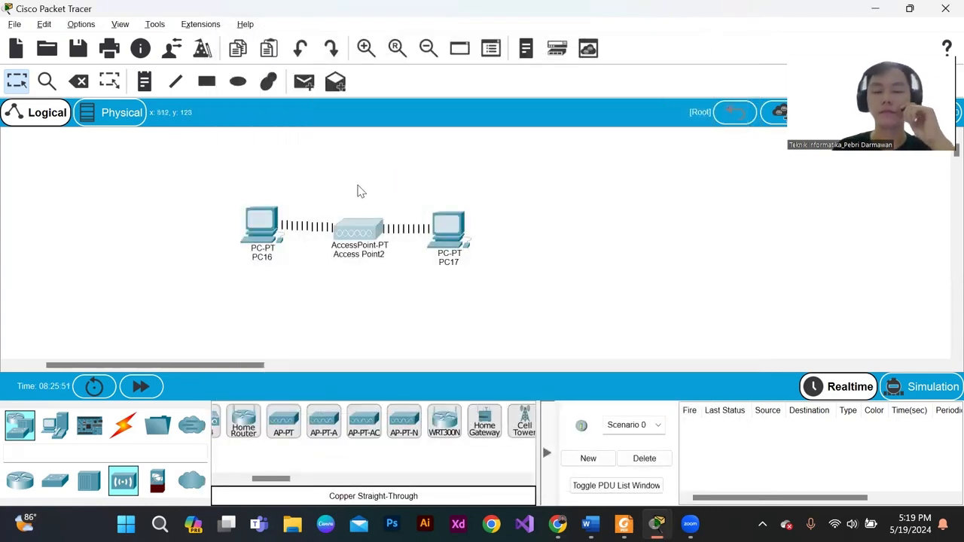
- Give PC16's Wireless0 interface the static IPv4 address 192.168.1.2 with subnet mask 255.255.255.0
left_click(265, 219)
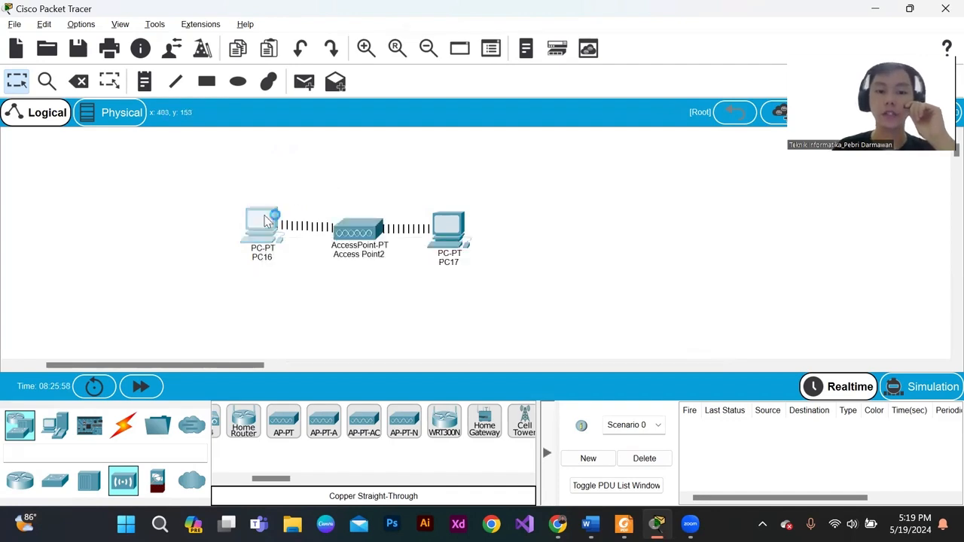
left_click(326, 27)
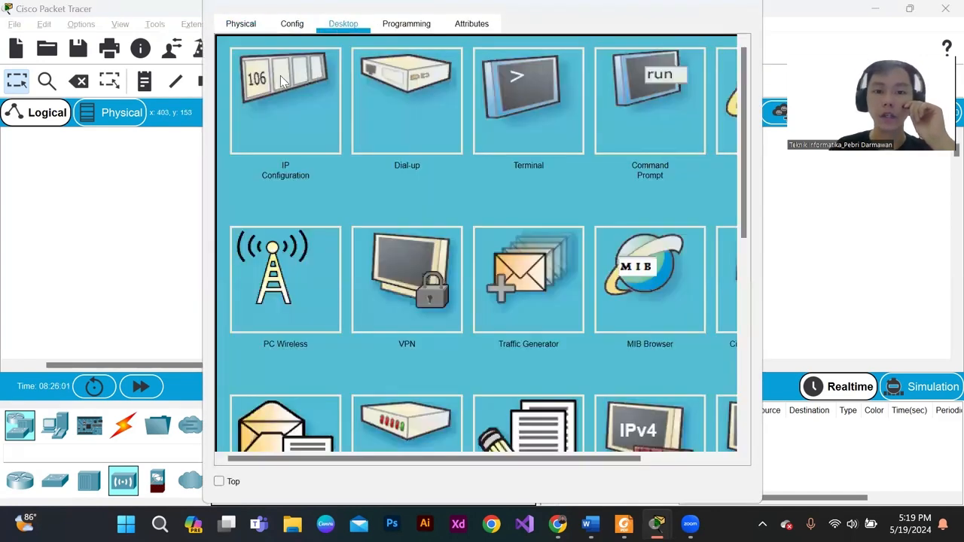
left_click(282, 80)
left_click(389, 123)
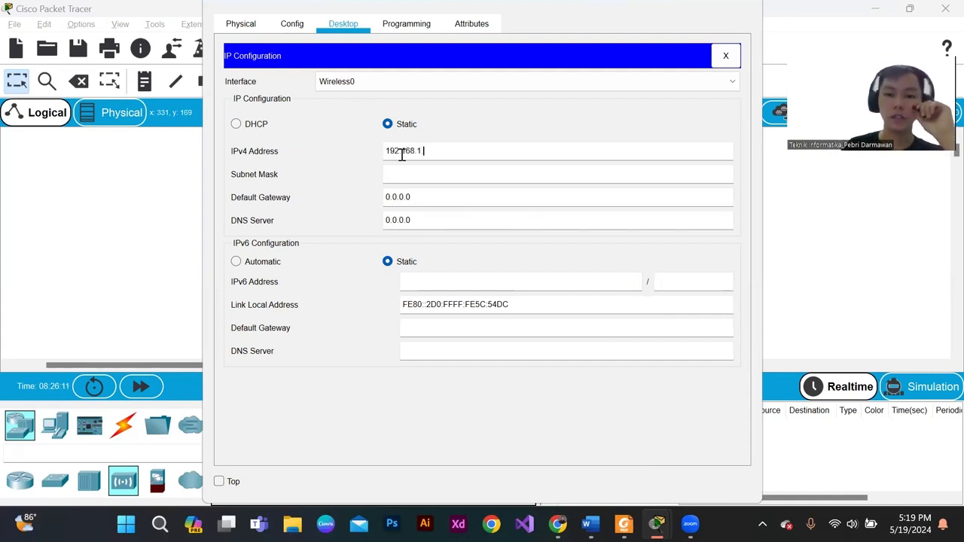
left_click(429, 171)
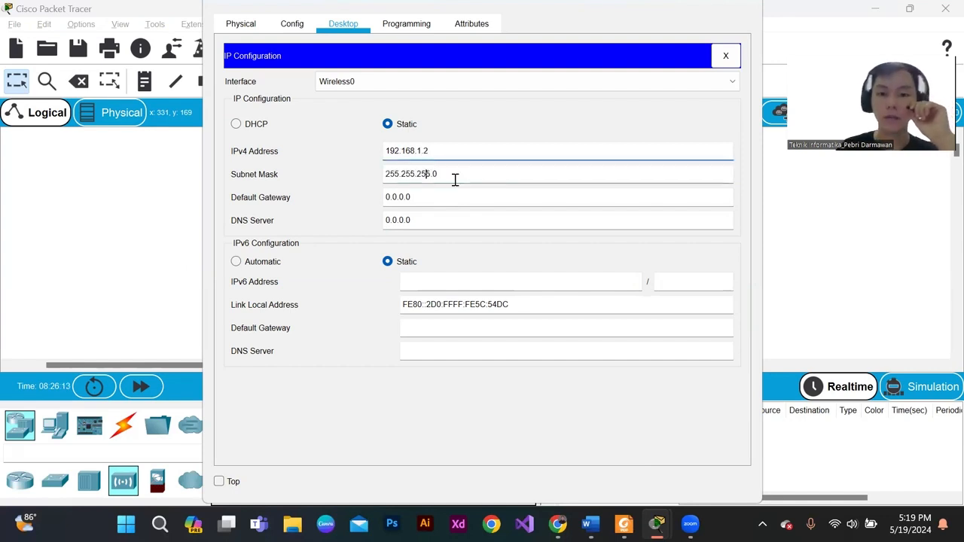
- Try to set PC16's default gateway to 1992.168.1.1 and close its window
left_click_drag(421, 199, 284, 204)
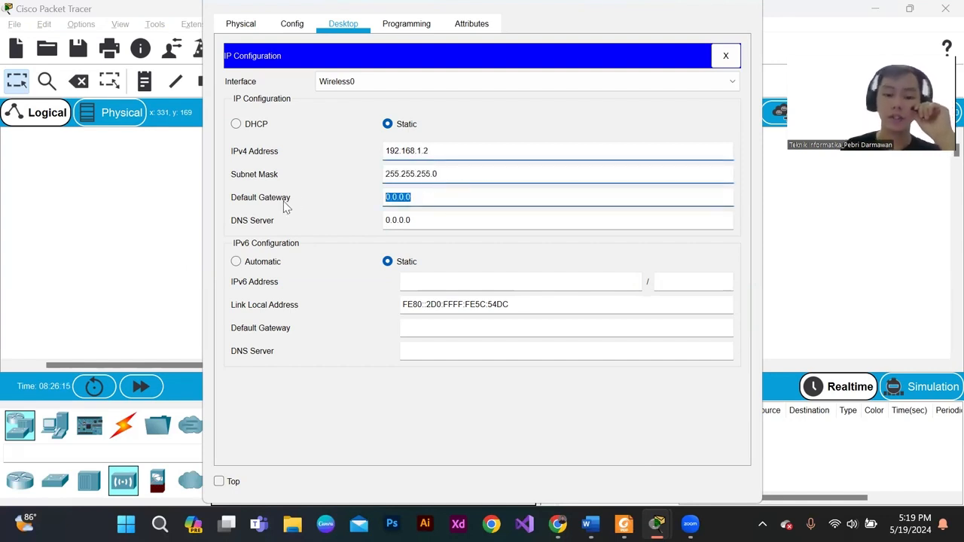
type("1992.1")
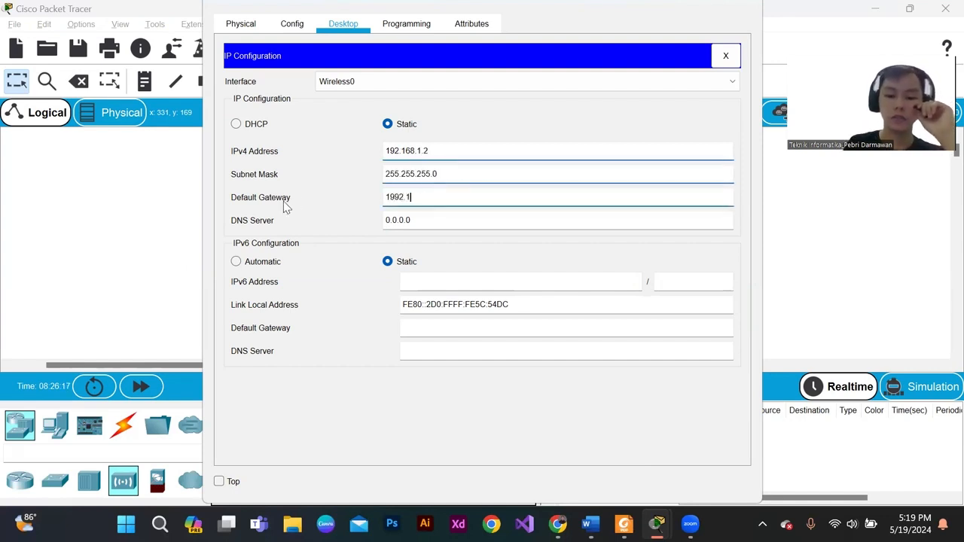
type("68.1")
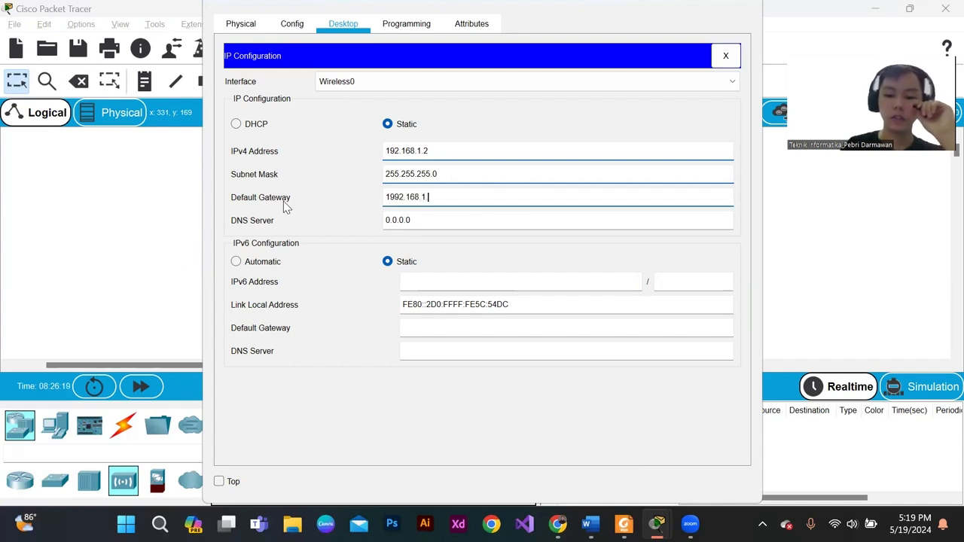
type(".1")
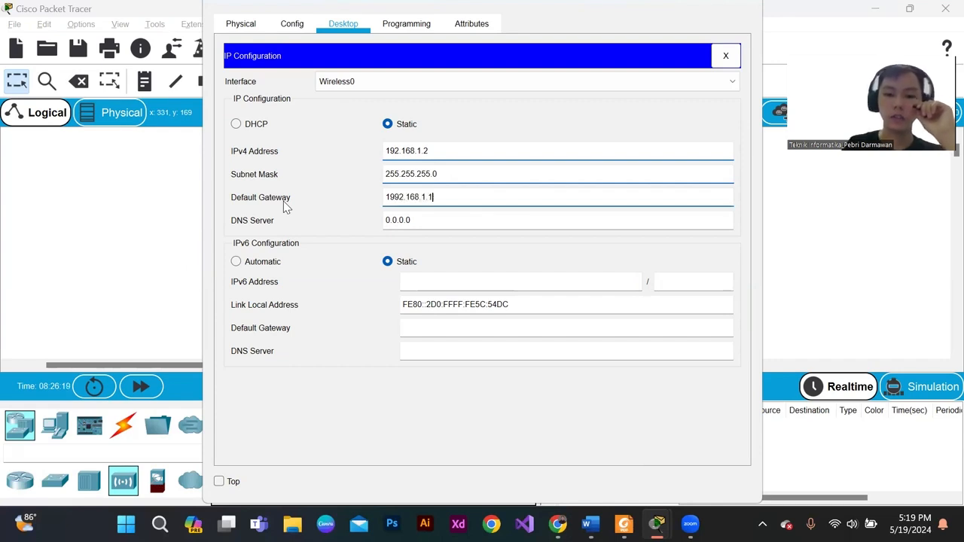
left_click(740, 6)
left_click(514, 271)
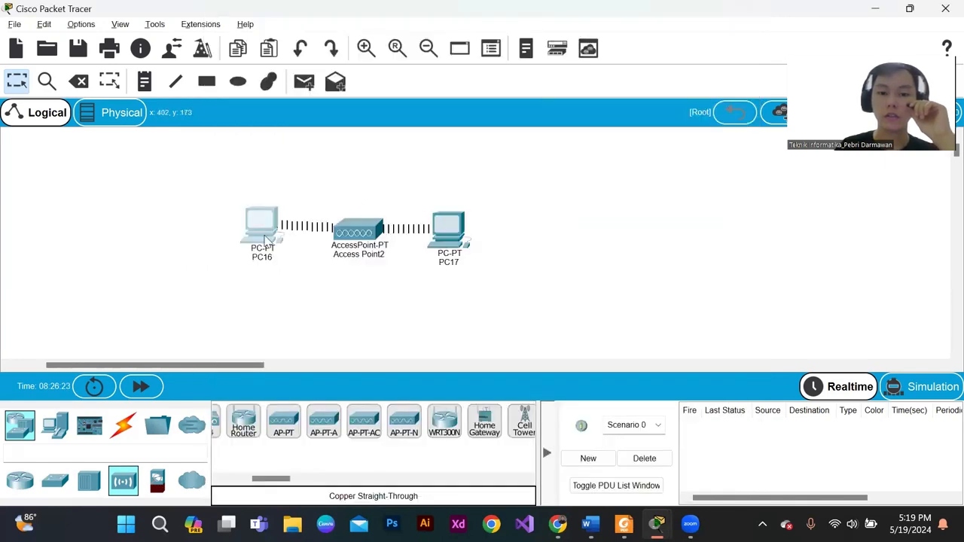
- Reopen PC16's IP configuration to check the stored addresses and gateway, and close the window
left_click(265, 240)
left_click(304, 94)
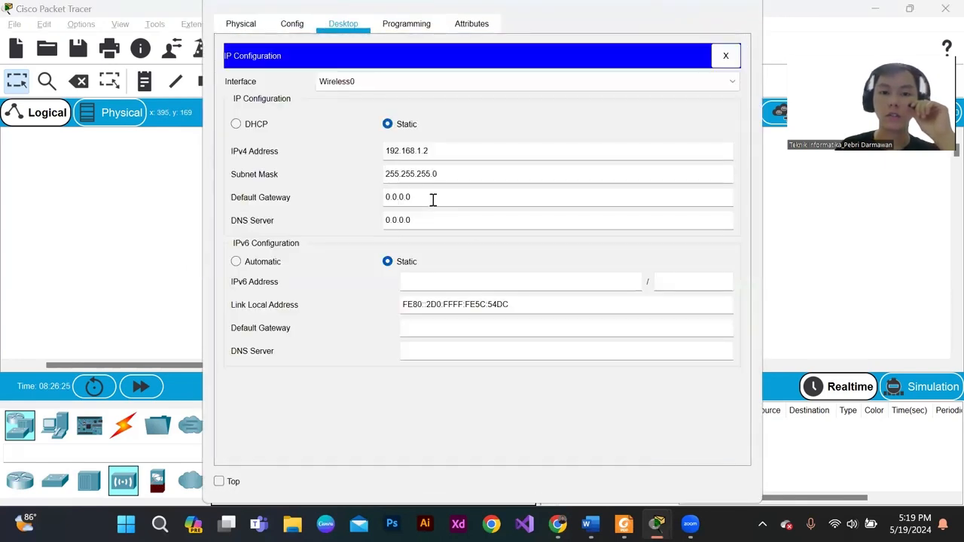
left_click(753, 6)
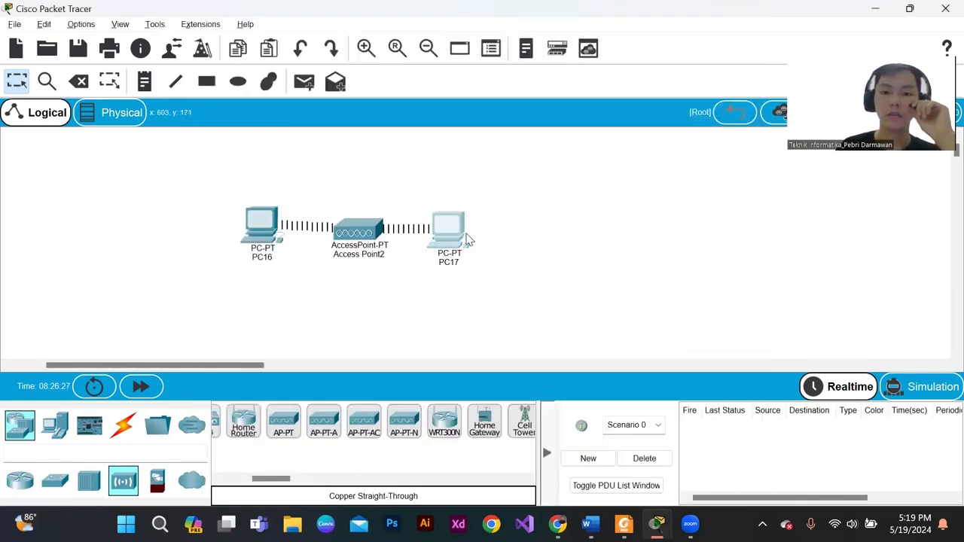
- Give PC17's Wireless0 interface the static IPv4 address 192.168.1.3 with the default subnet mask and close its window
left_click(443, 226)
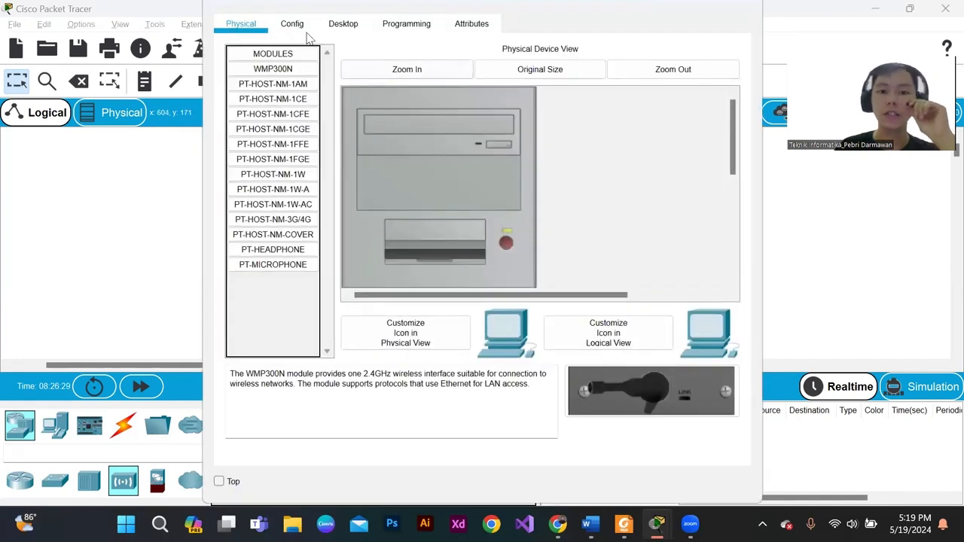
left_click(296, 25)
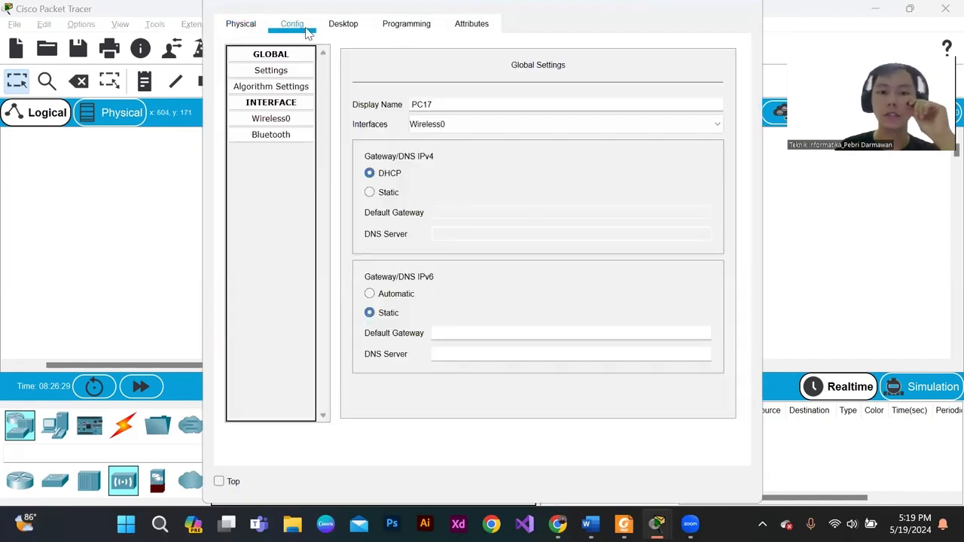
left_click(292, 121)
scroll(464, 232, "down", 3)
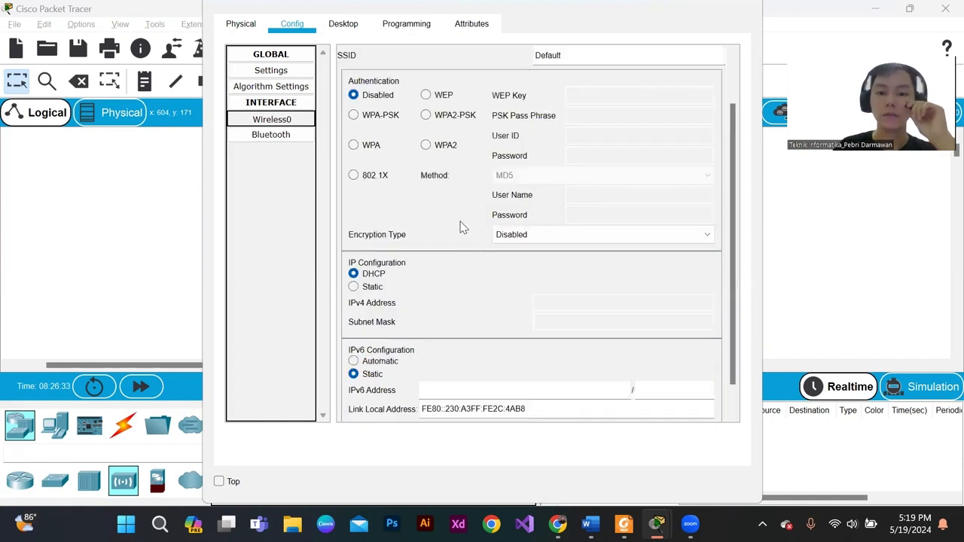
scroll(462, 228, "down", 1)
left_click(360, 29)
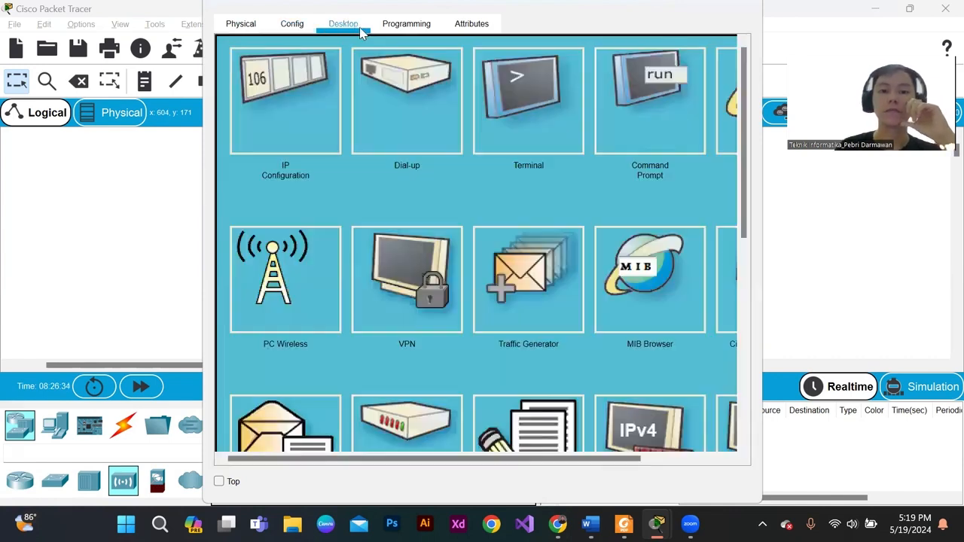
left_click(260, 128)
left_click(387, 125)
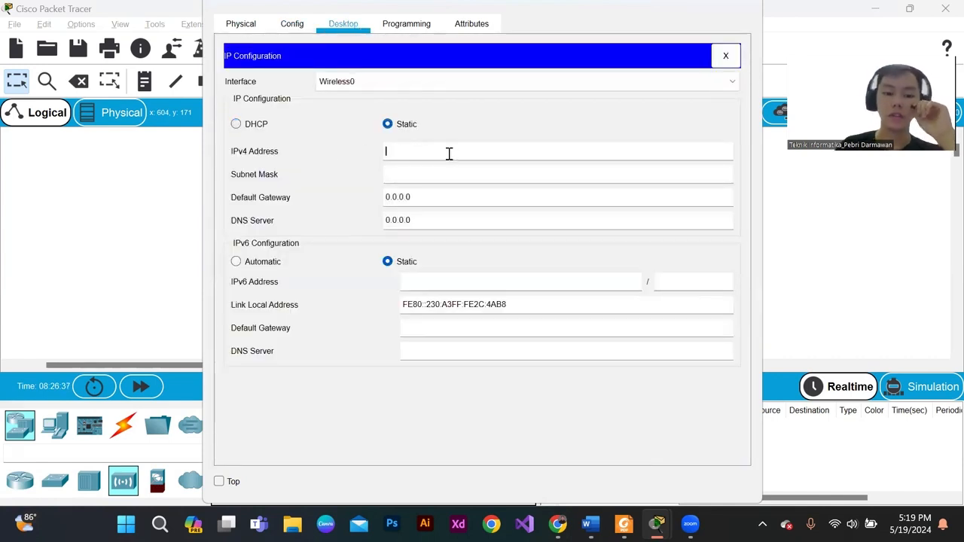
type("192.")
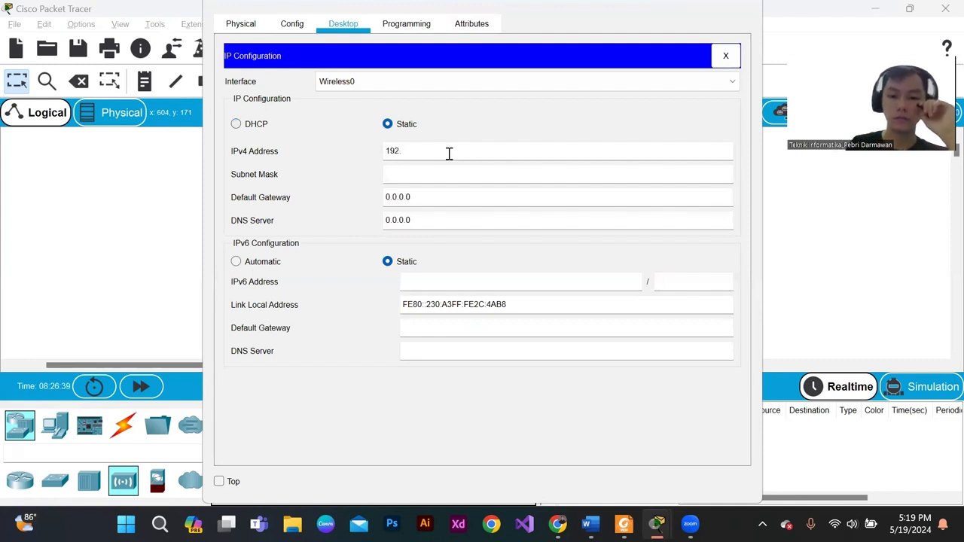
type("168.1.3")
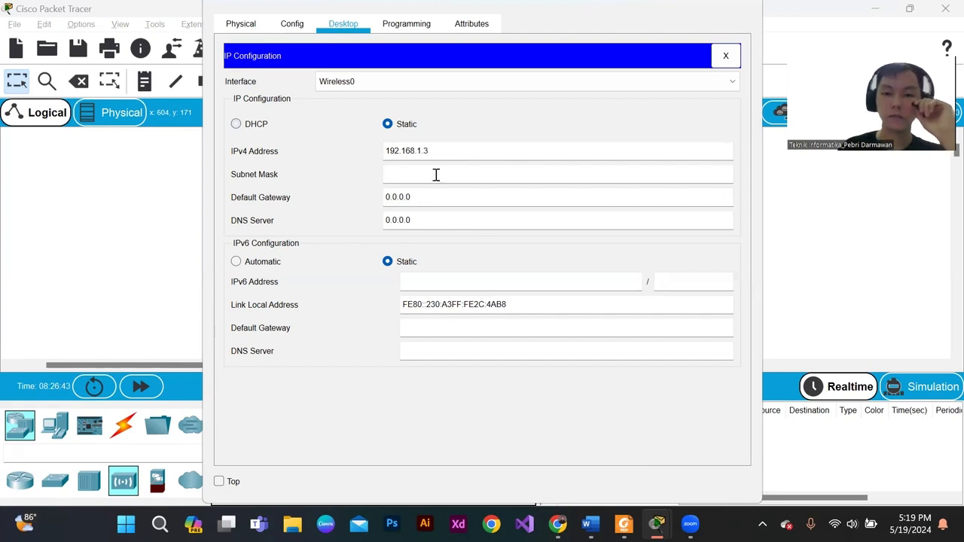
left_click(437, 175)
left_click(754, 6)
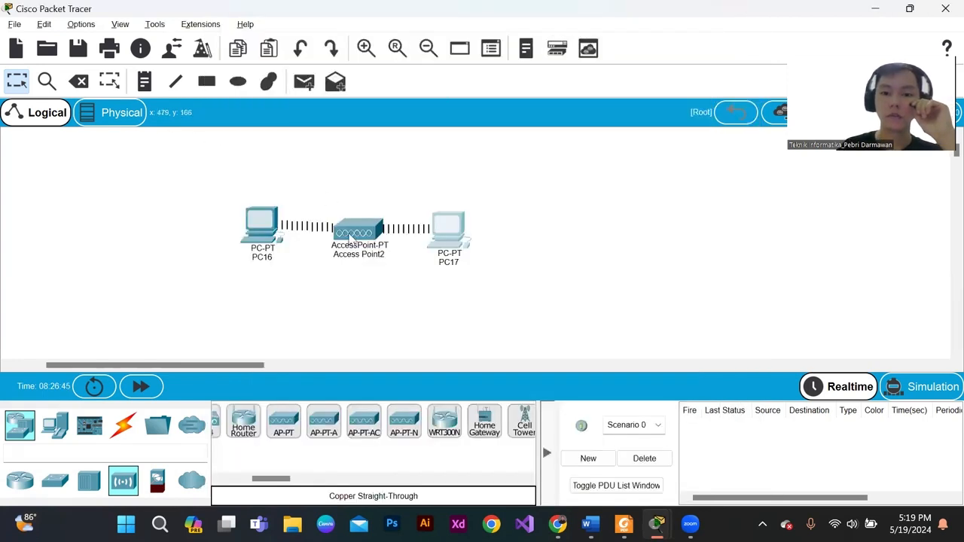
- Nudge both PCs slightly upward and send a simple PDU from PC16 to PC17 and another from PC17 to PC16
left_click_drag(445, 229, 445, 222)
left_click_drag(246, 227, 249, 220)
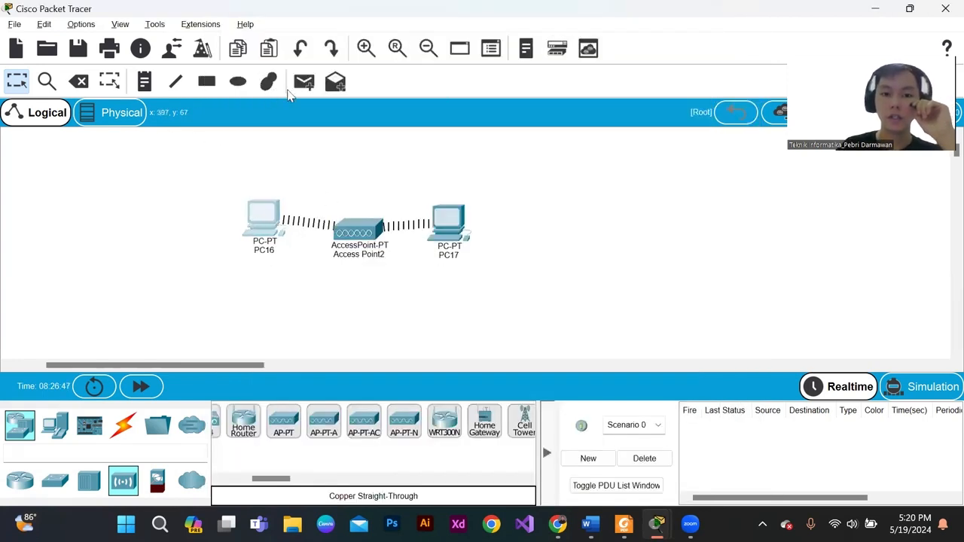
left_click(300, 85)
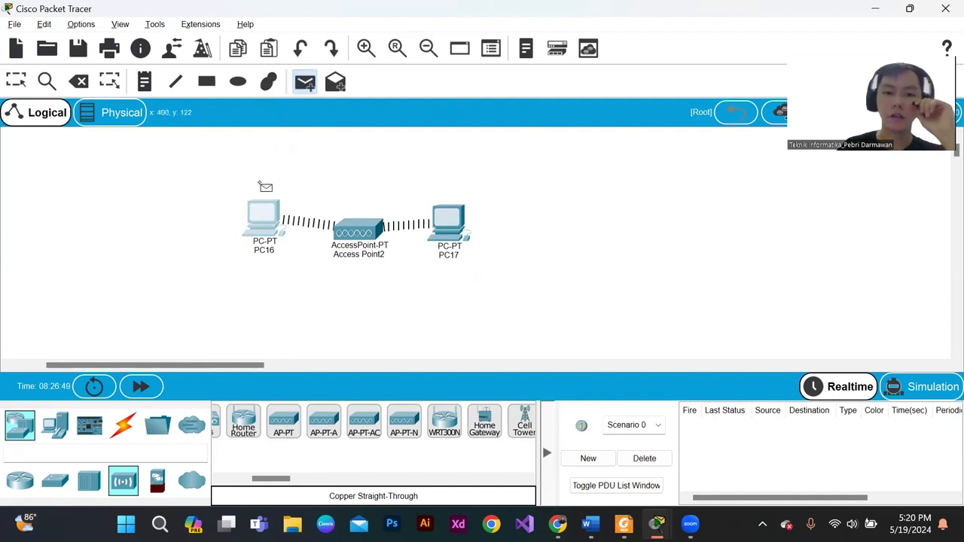
left_click(273, 216)
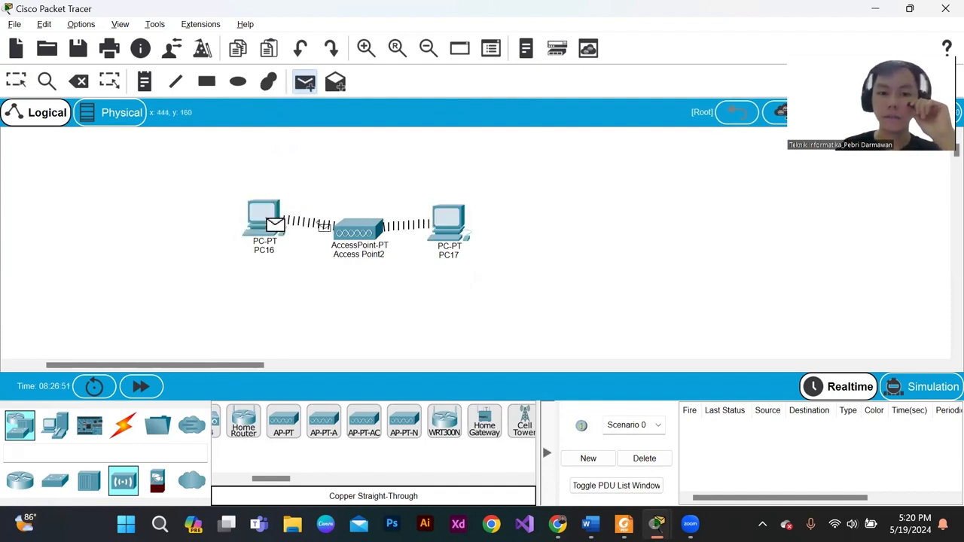
left_click(448, 223)
left_click(306, 82)
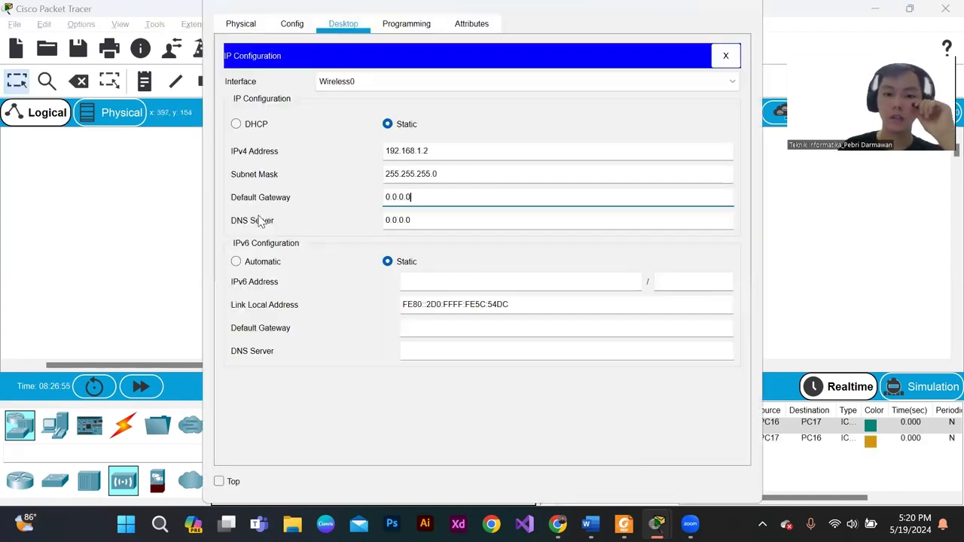
- Open PC16's window and review its global settings, physical view and IP configuration
left_click(260, 226)
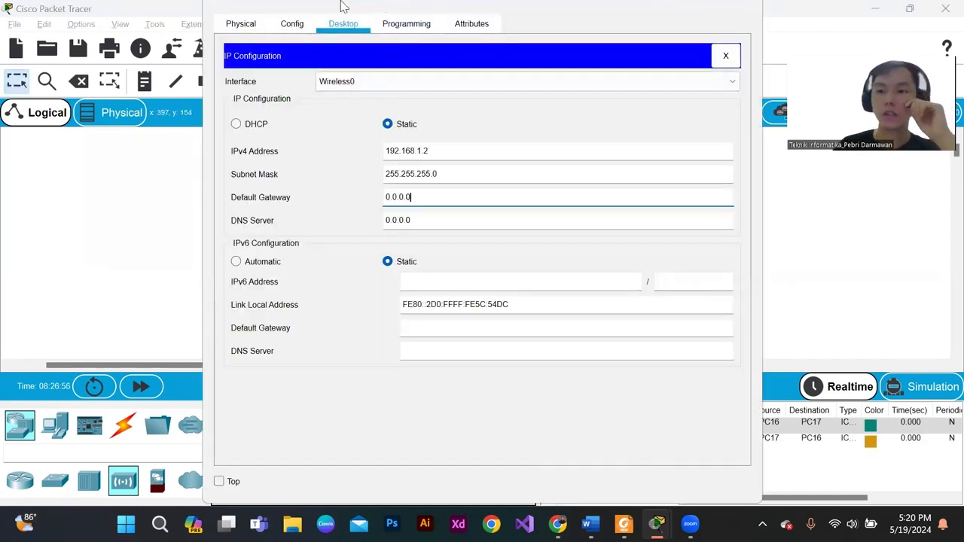
left_click(292, 24)
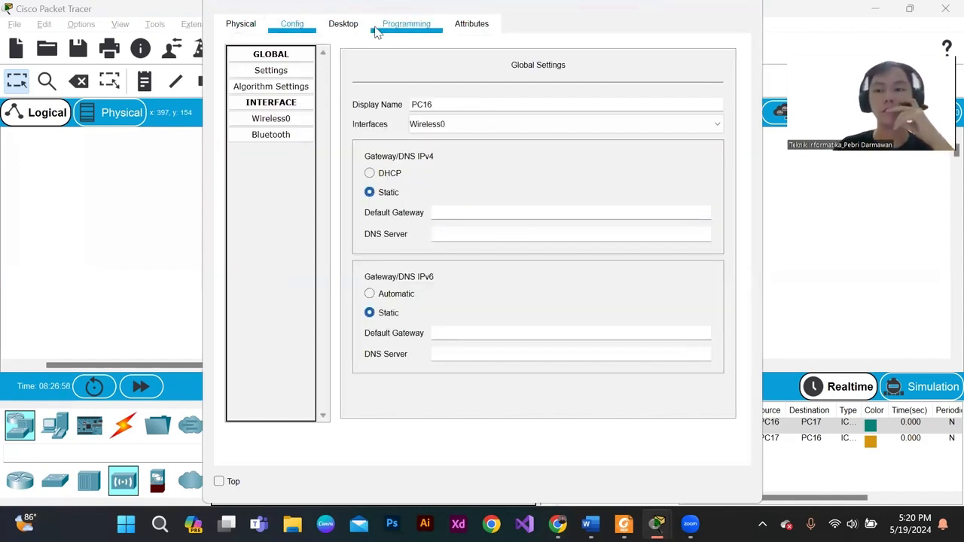
left_click(348, 27)
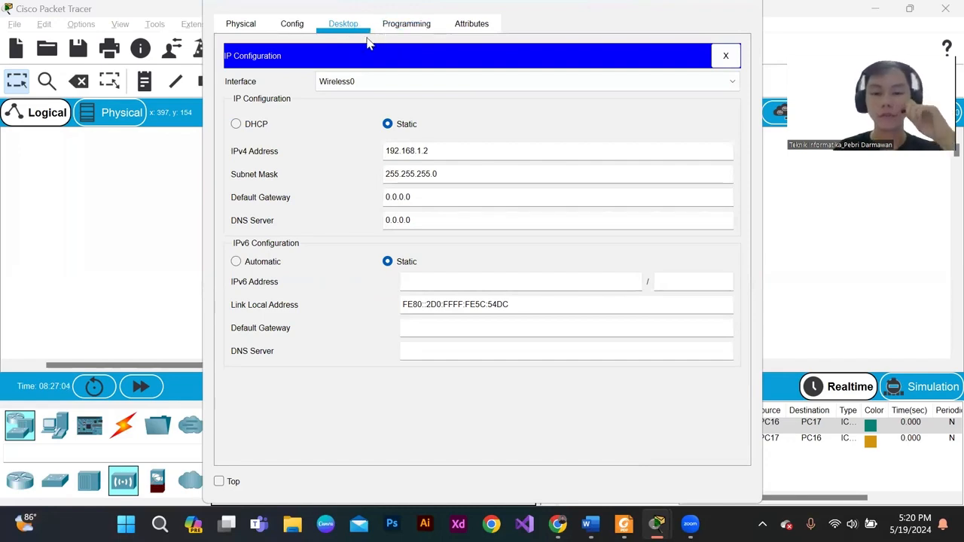
left_click(241, 24)
left_click(292, 23)
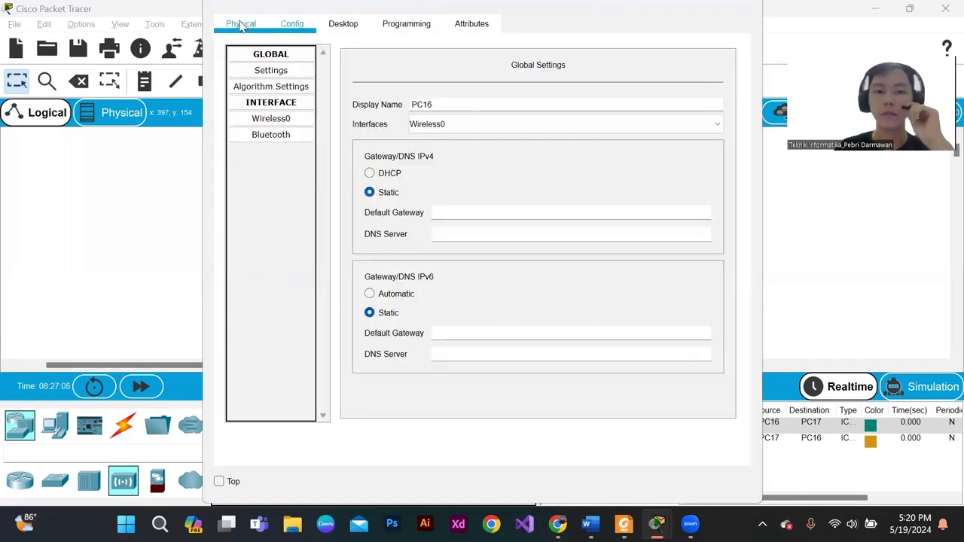
left_click(241, 24)
left_click(343, 23)
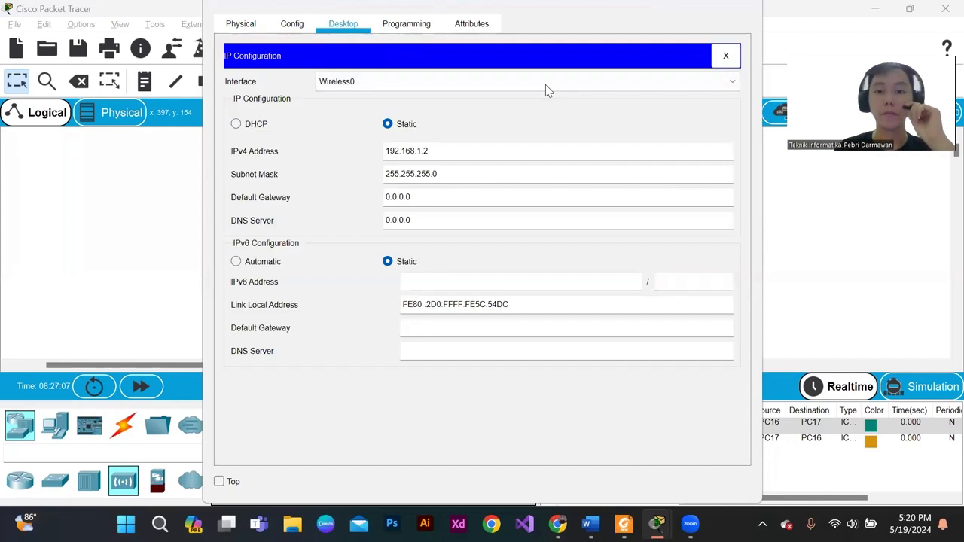
- Ping 192.168.1.3 from PC16's Command Prompt, review the output, and close PC16's window
left_click(725, 56)
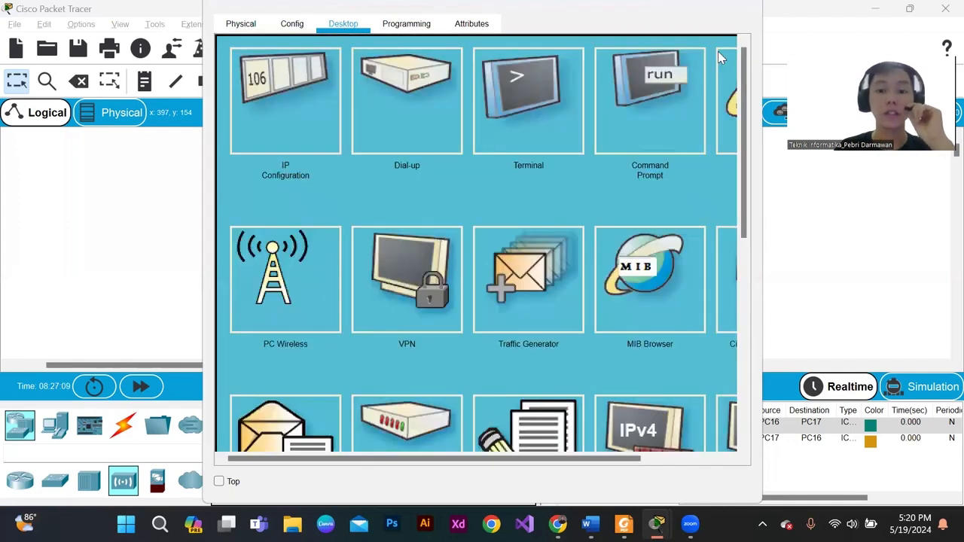
left_click(673, 90)
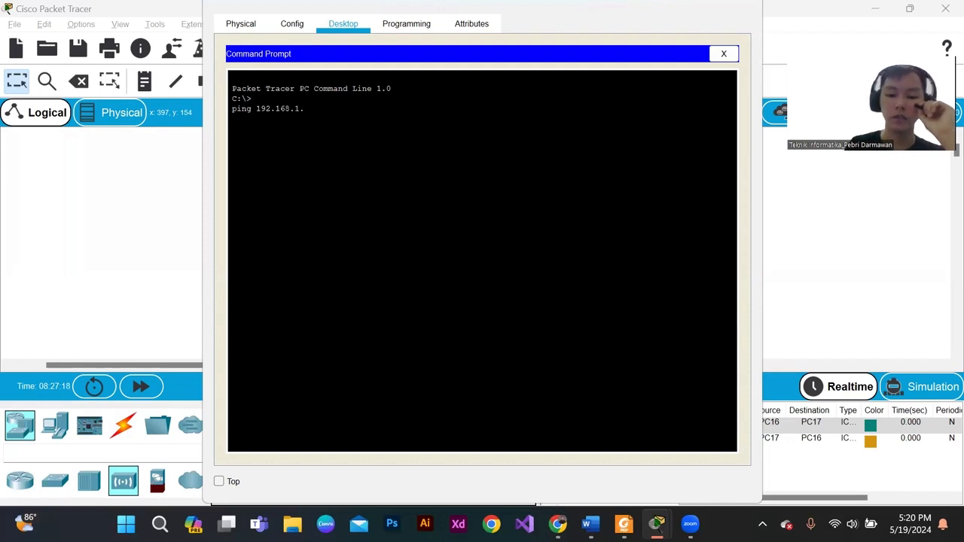
key("Return")
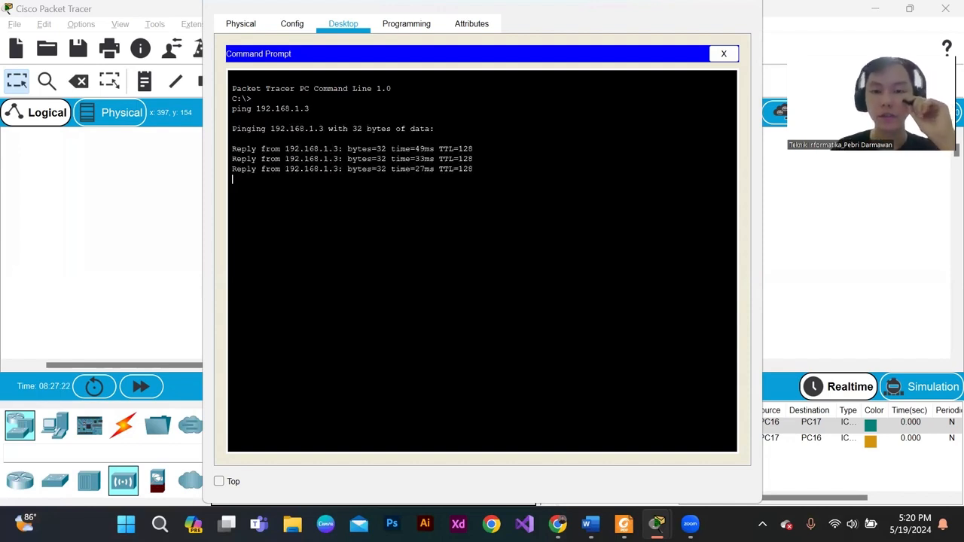
left_click_drag(475, 179, 225, 113)
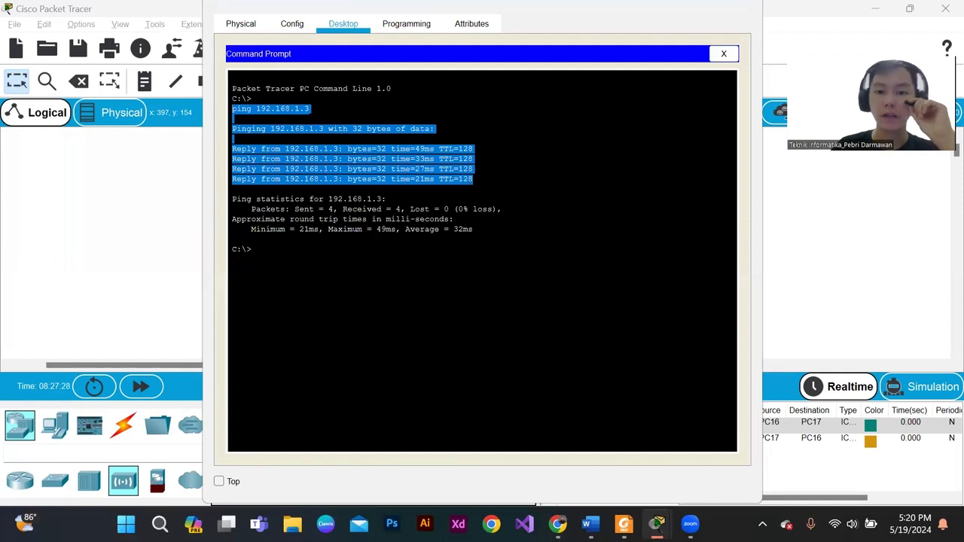
left_click(233, 110)
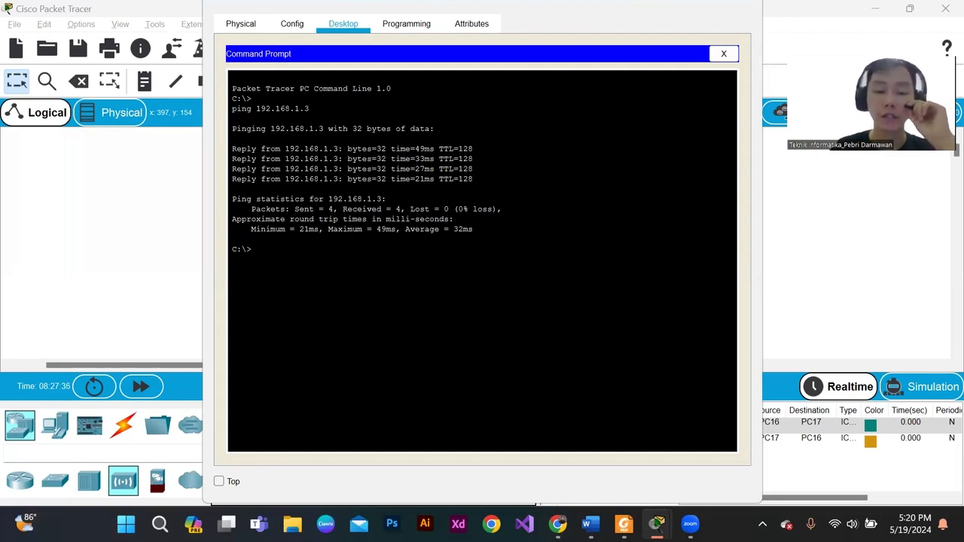
left_click(723, 54)
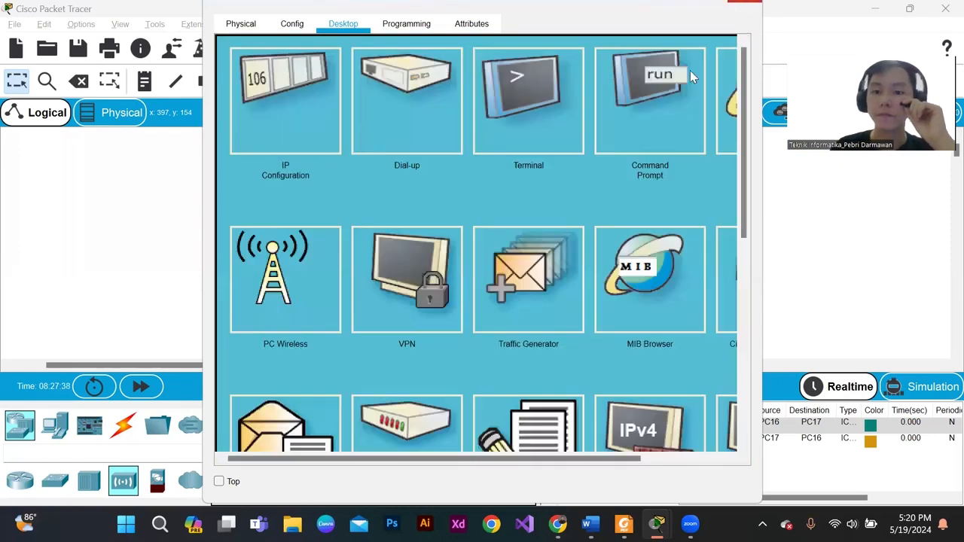
left_click(742, 6)
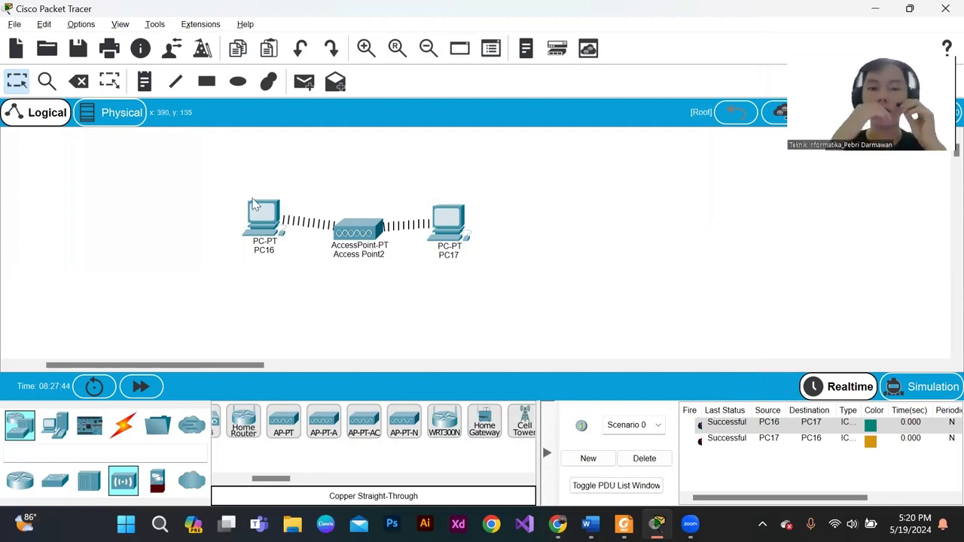
mouse_move(254, 204)
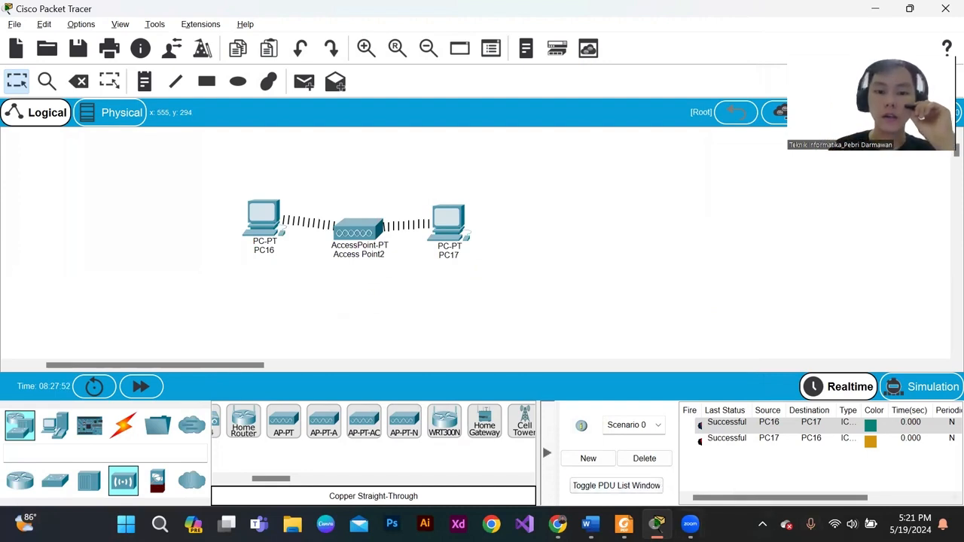
left_click_drag(321, 192, 400, 276)
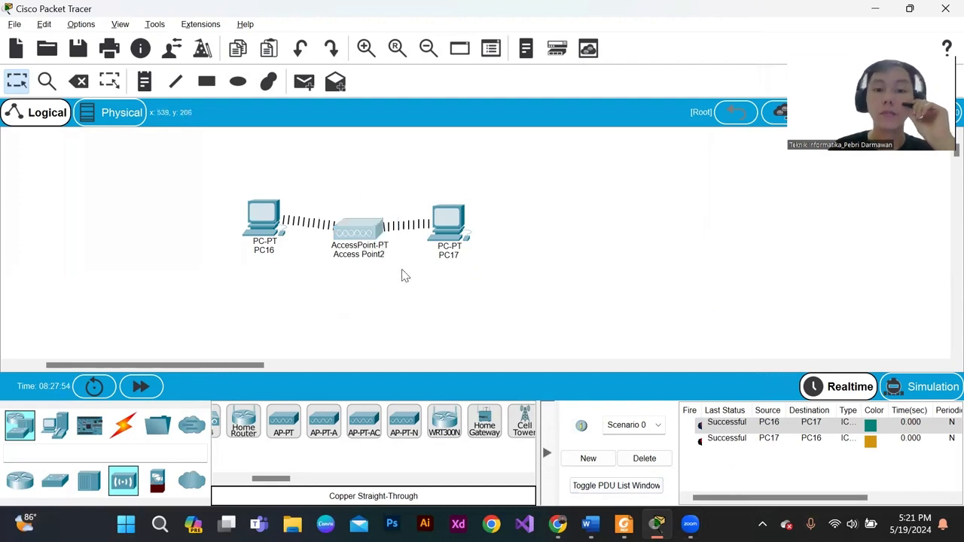
left_click_drag(324, 182, 391, 265)
left_click(215, 180)
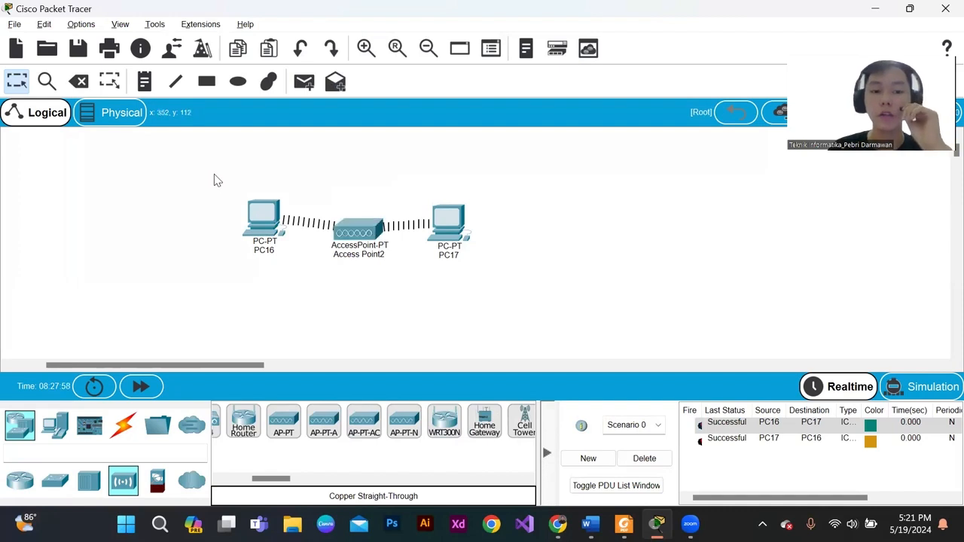
left_click_drag(220, 176, 493, 281)
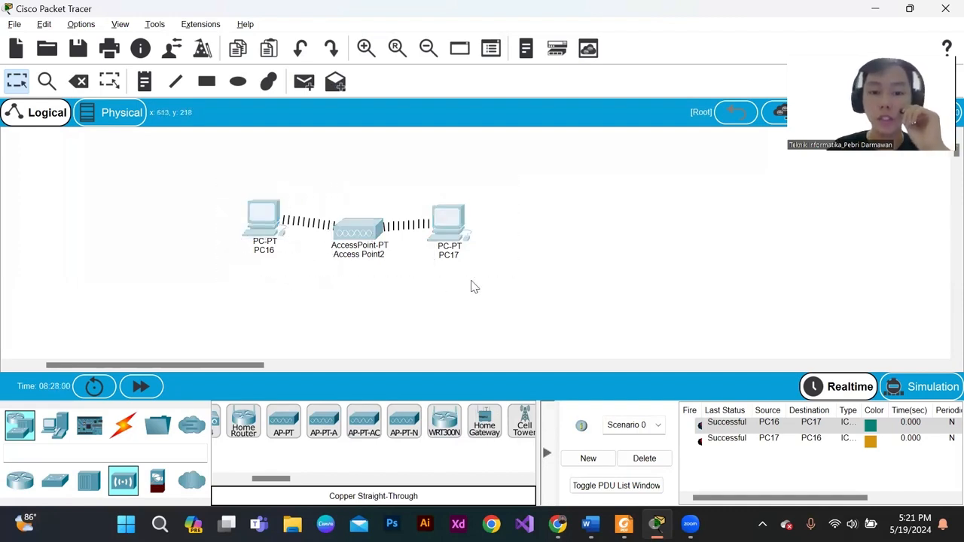
left_click(452, 281)
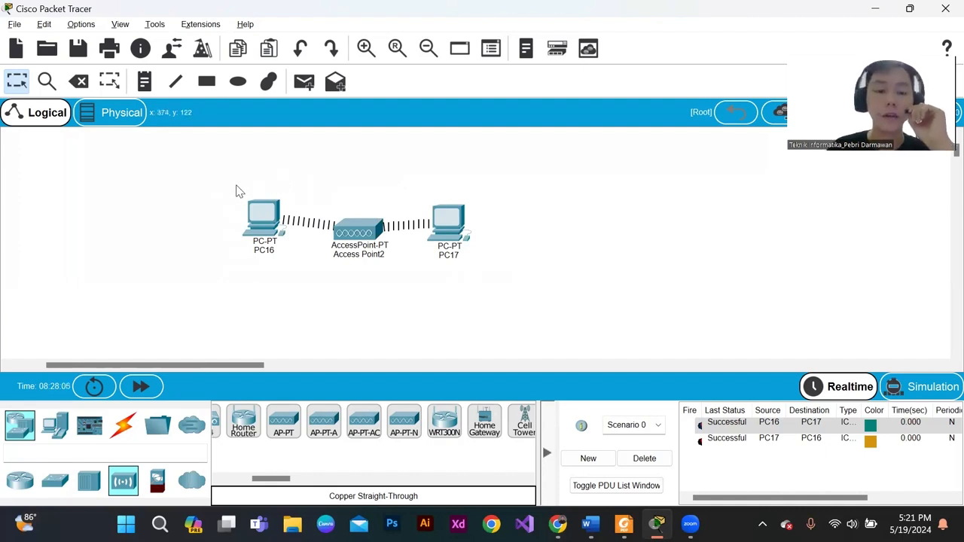
left_click_drag(220, 185, 293, 264)
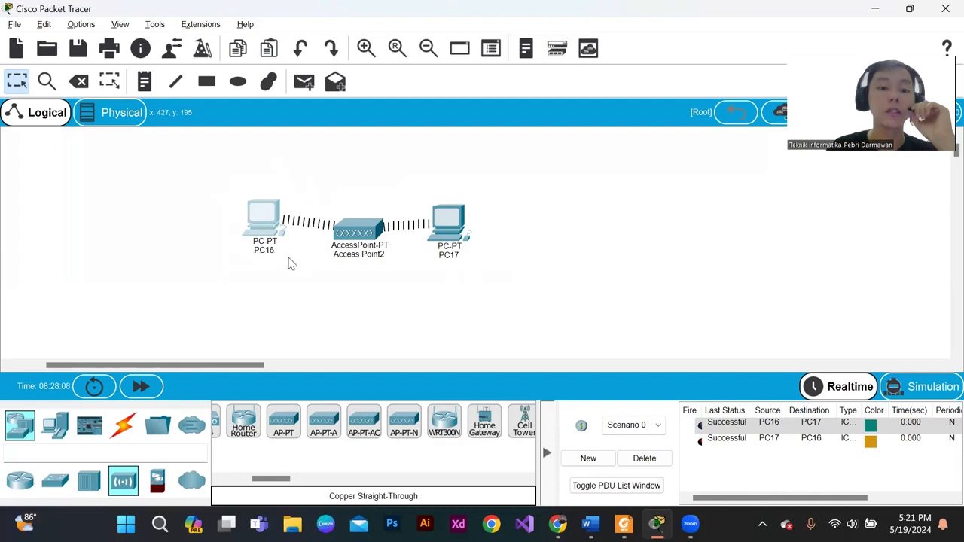
left_click(415, 193)
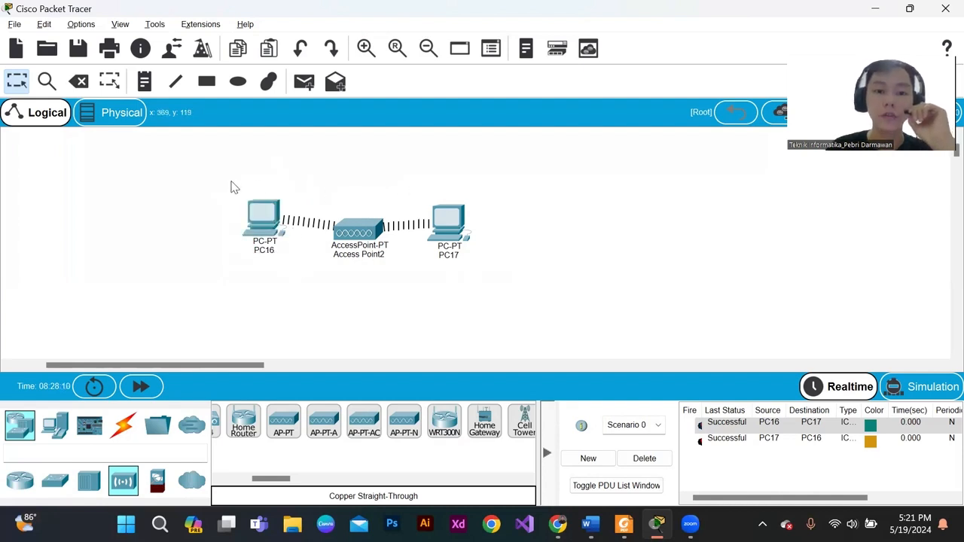
left_click_drag(232, 185, 292, 263)
left_click_drag(429, 175, 480, 263)
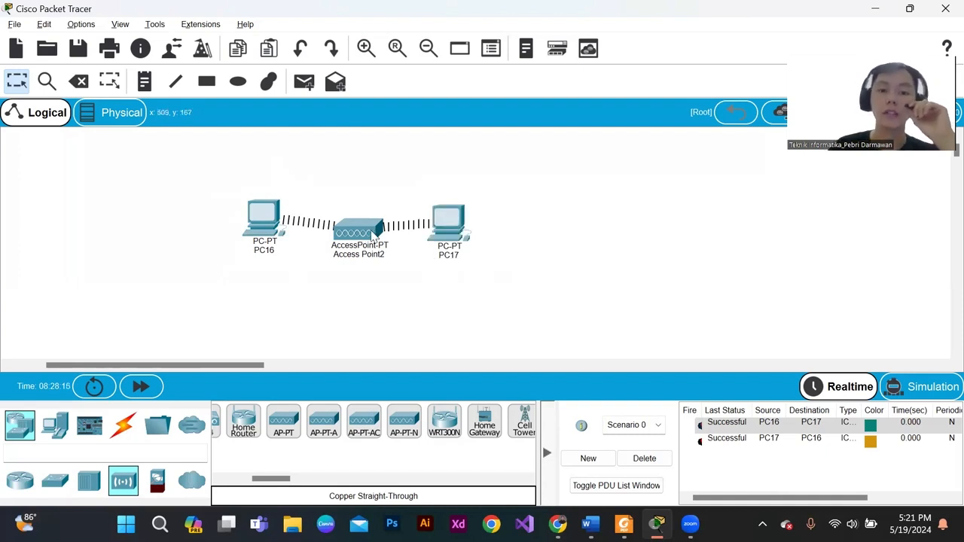
- Compare Access Point2's two ports, switch Port 0 off, and close its window
left_click(359, 235)
left_click(268, 103)
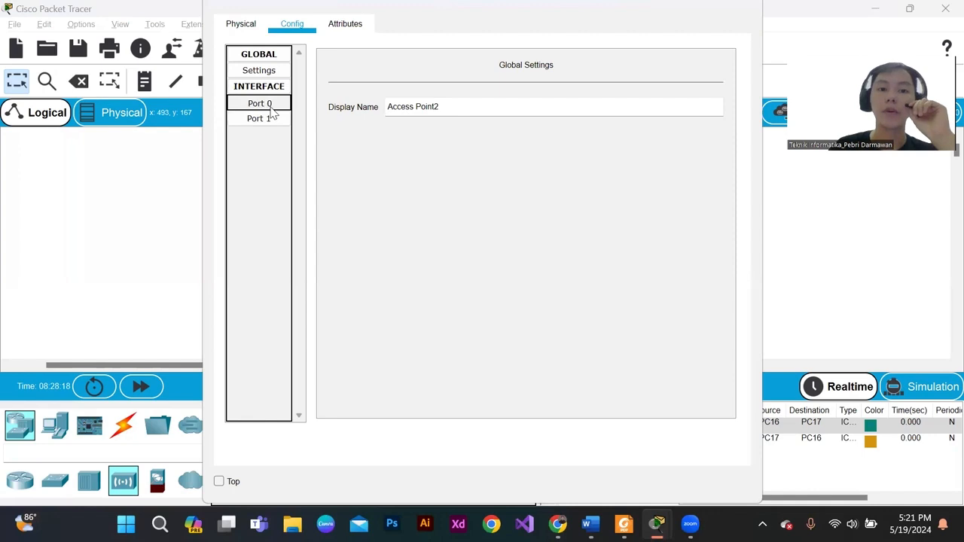
left_click(271, 122)
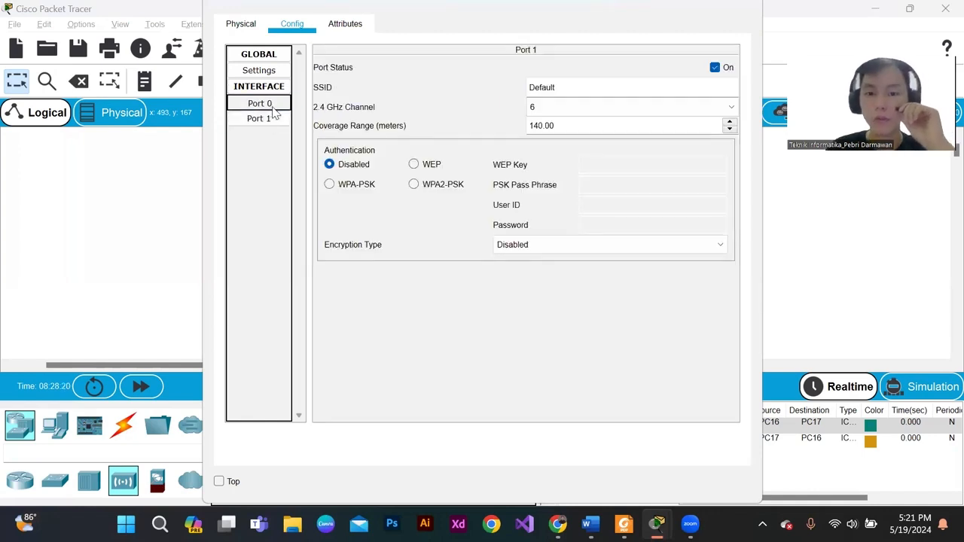
left_click(263, 103)
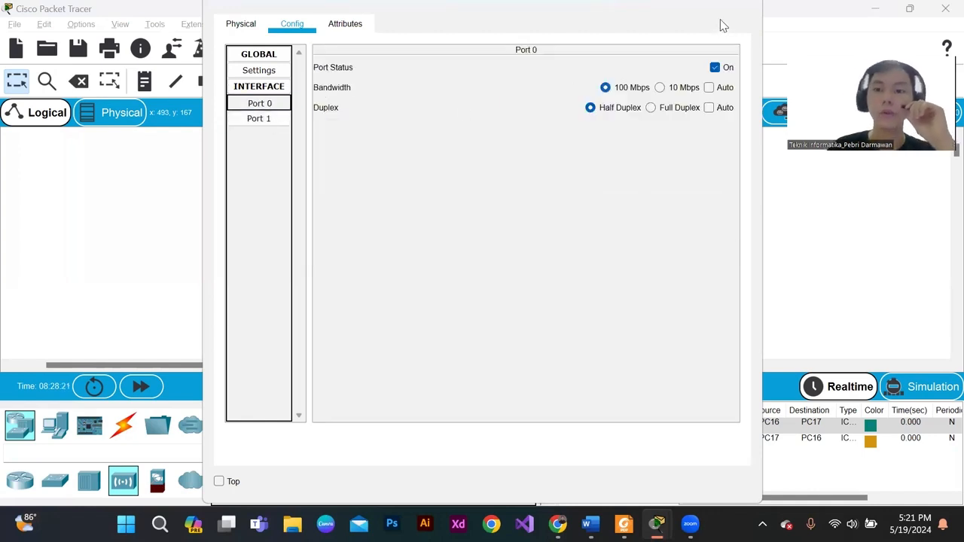
left_click(714, 68)
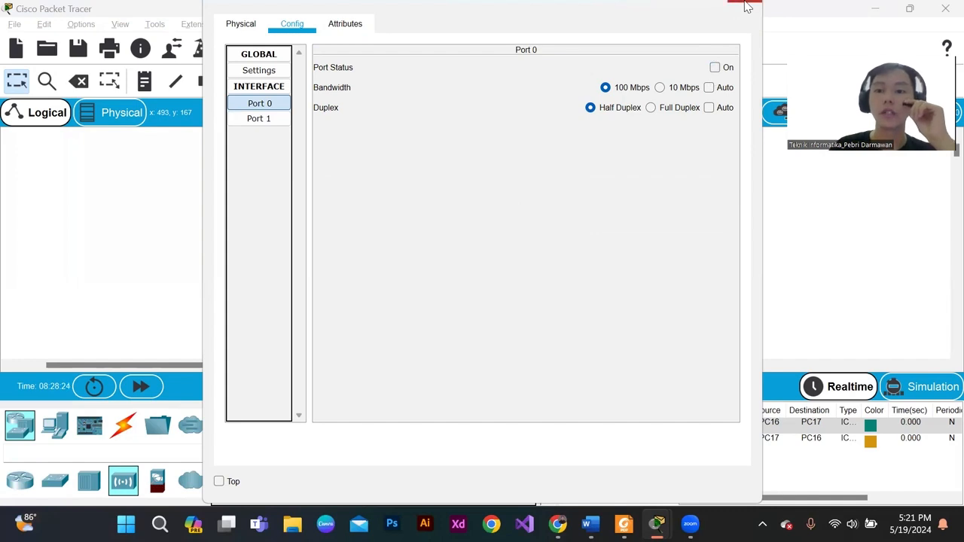
left_click(747, 6)
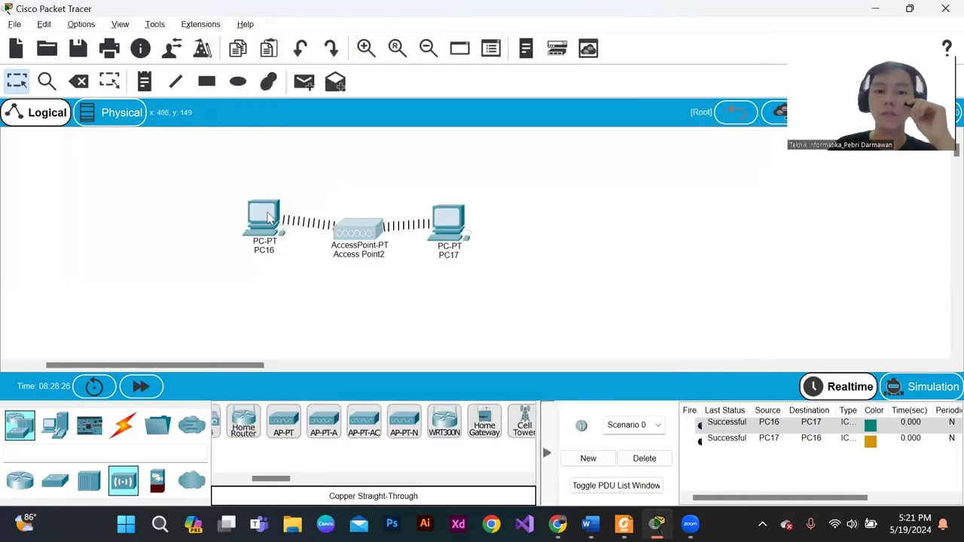
- Reopen Access Point2's port settings, switch Port 0 back on and Port 1 off, and close the window
left_click(369, 226)
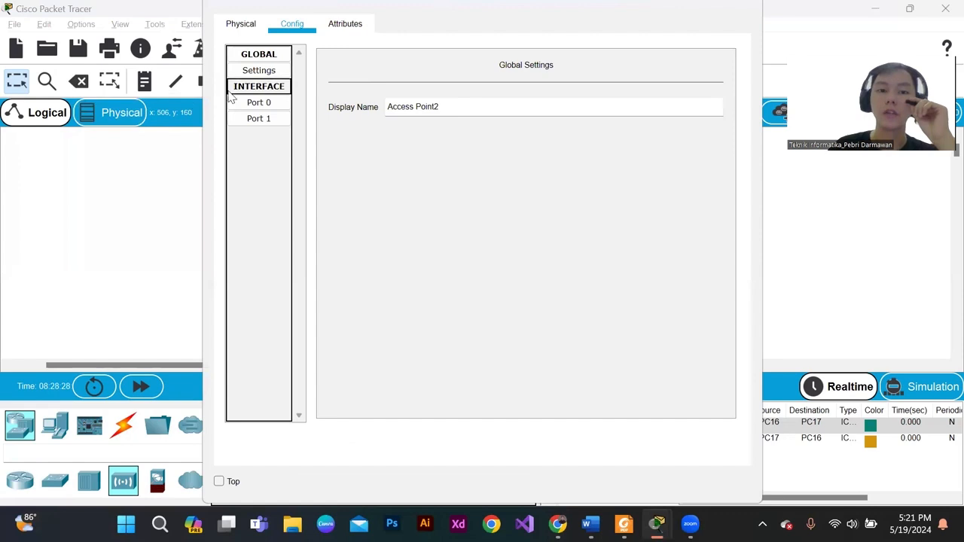
left_click(258, 103)
left_click(264, 119)
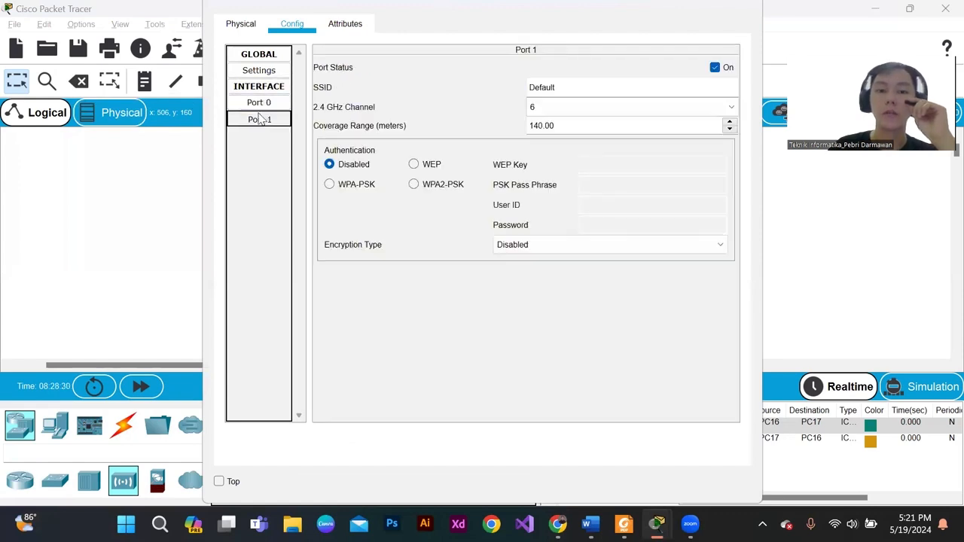
left_click(260, 104)
left_click(261, 118)
left_click(262, 104)
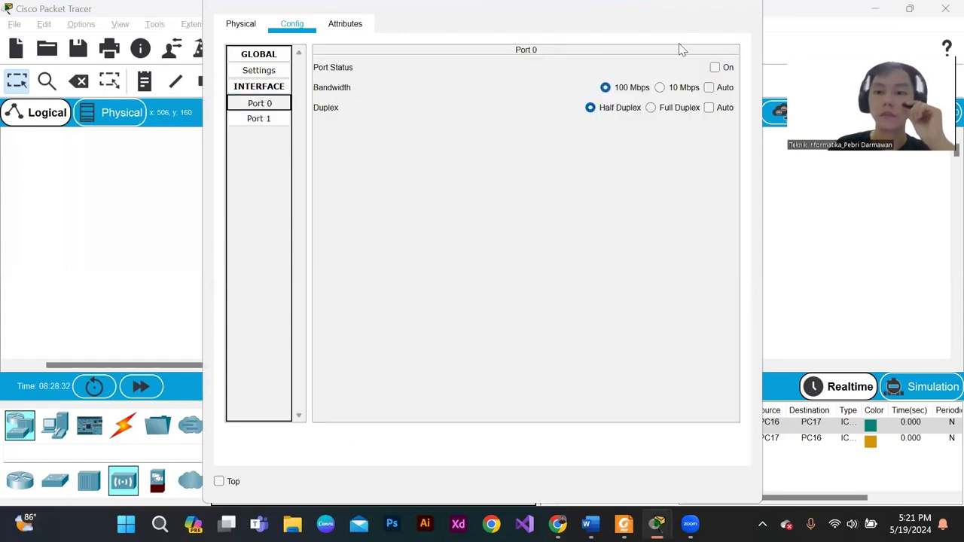
left_click(715, 68)
left_click(259, 119)
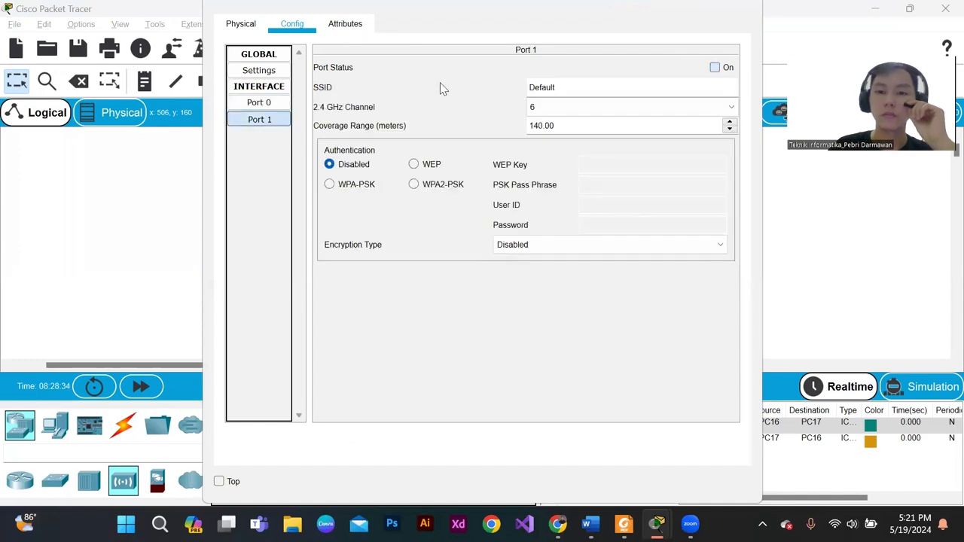
left_click(753, 6)
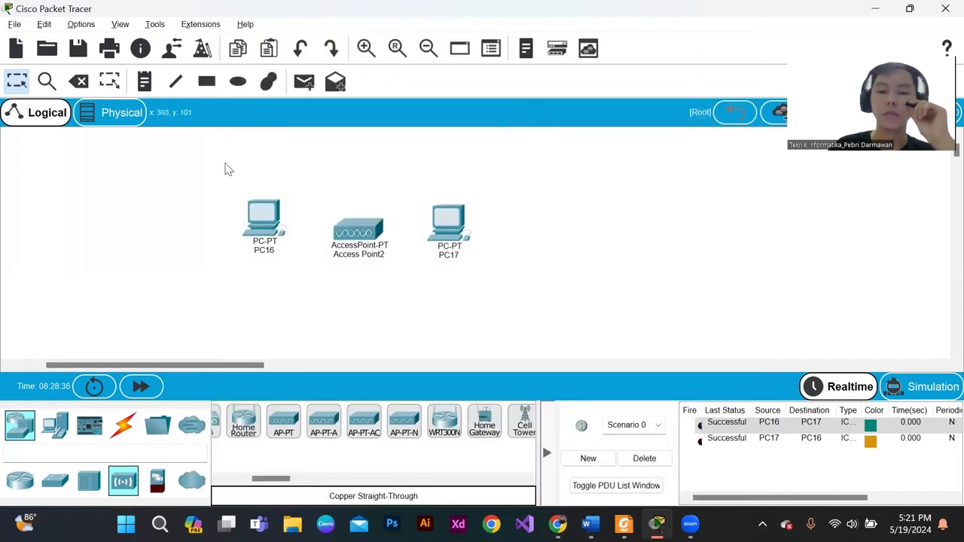
- Send a simple PDU from PC16 to PC17, and another from PC17 back to PC16
left_click_drag(228, 169, 642, 299)
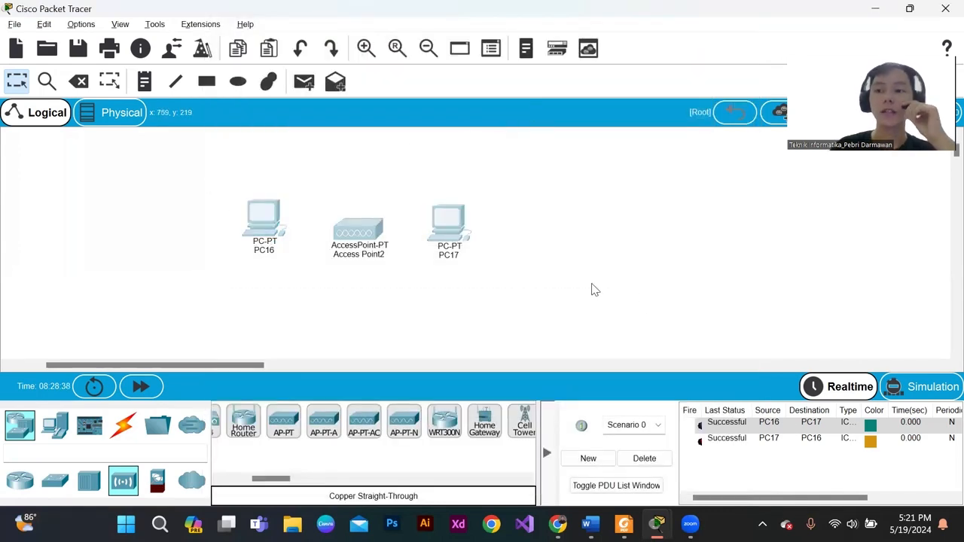
left_click(311, 189)
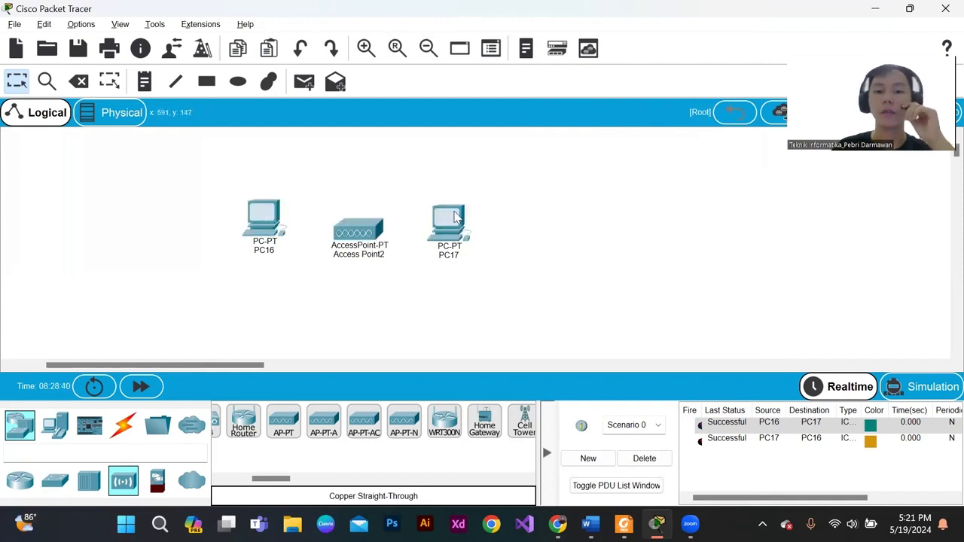
left_click(304, 81)
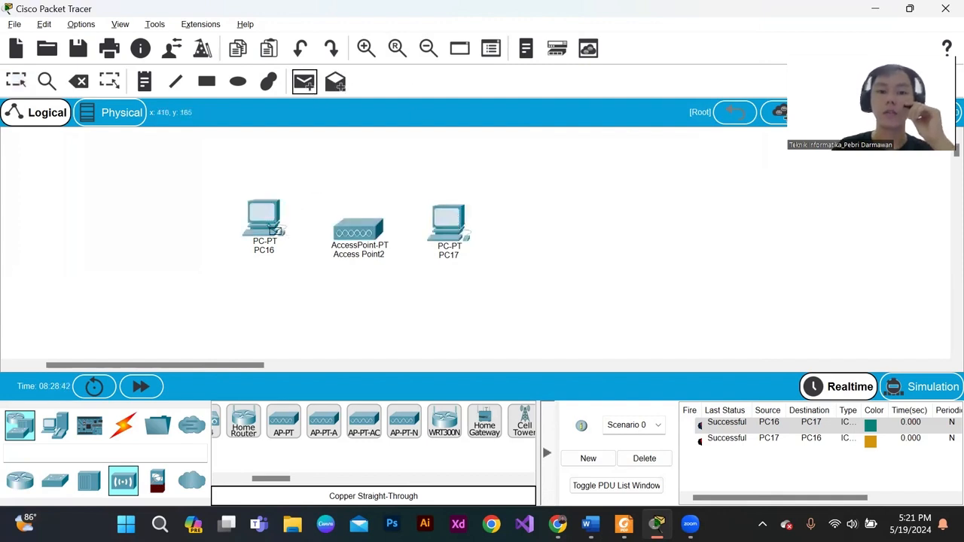
left_click(269, 224)
left_click(469, 226)
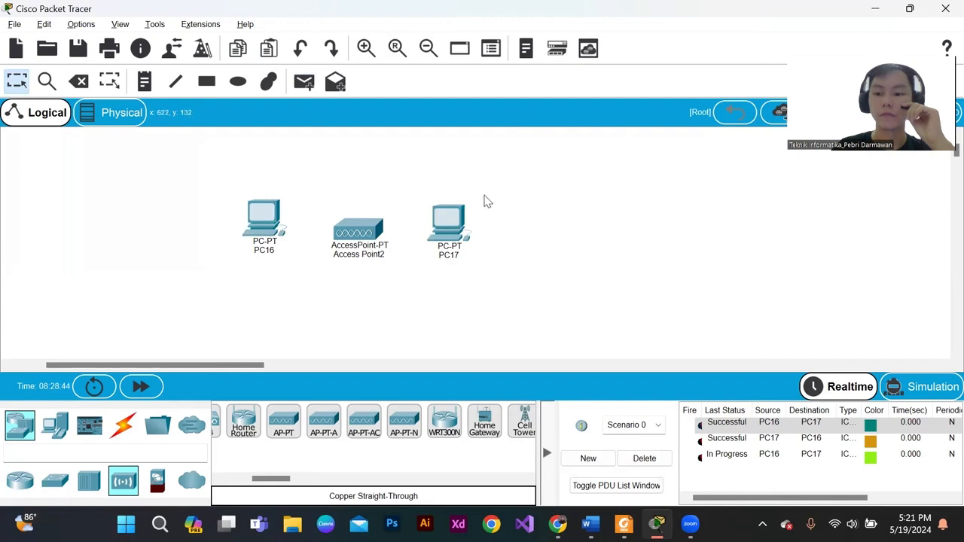
left_click(304, 82)
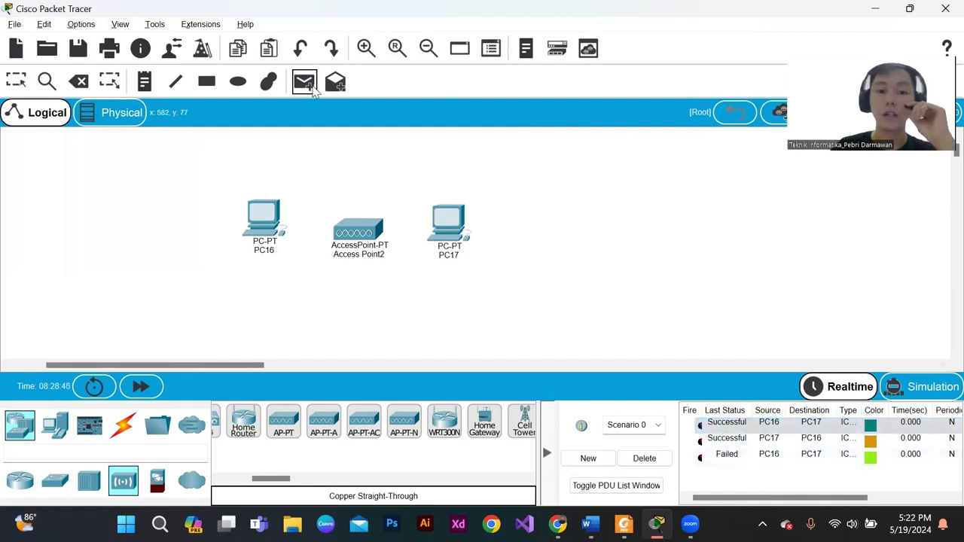
left_click(433, 214)
left_click(260, 219)
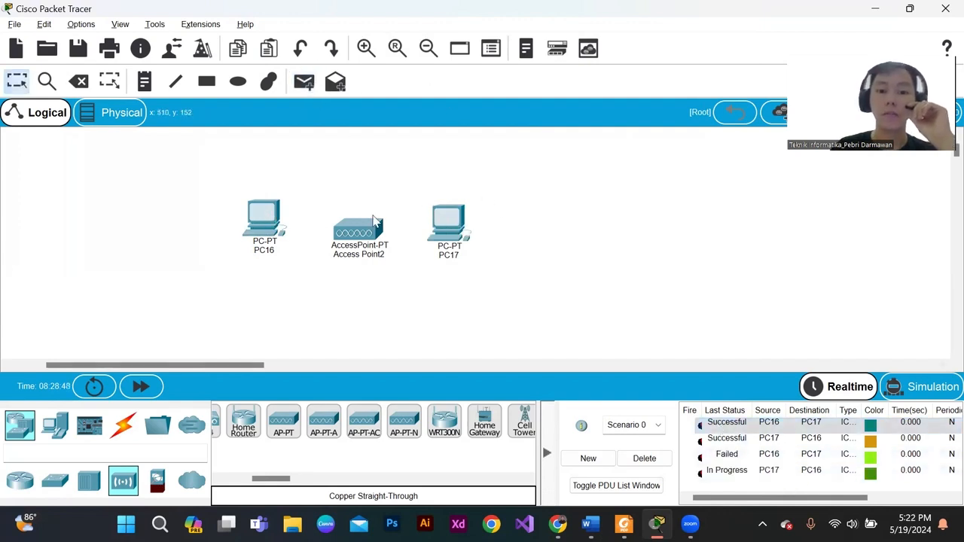
- Check Access Point2's port links, switch its Port 1 back on, and close its window
mouse_move(359, 229)
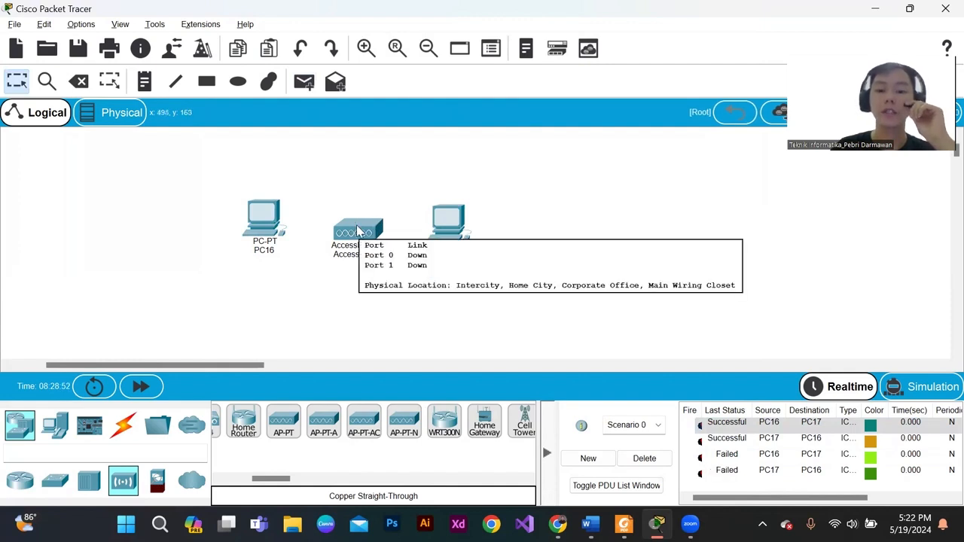
left_click(268, 212)
left_click(734, 6)
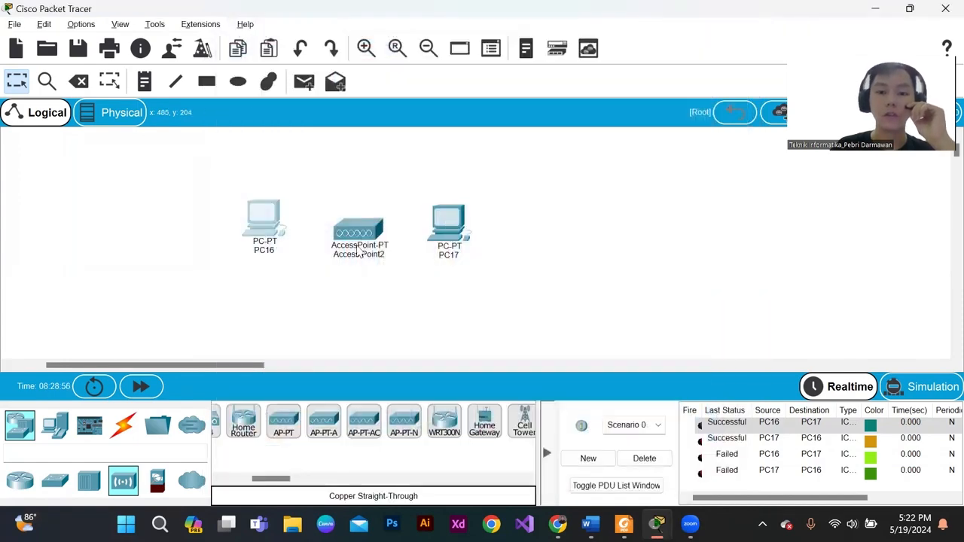
left_click(359, 254)
left_click(270, 119)
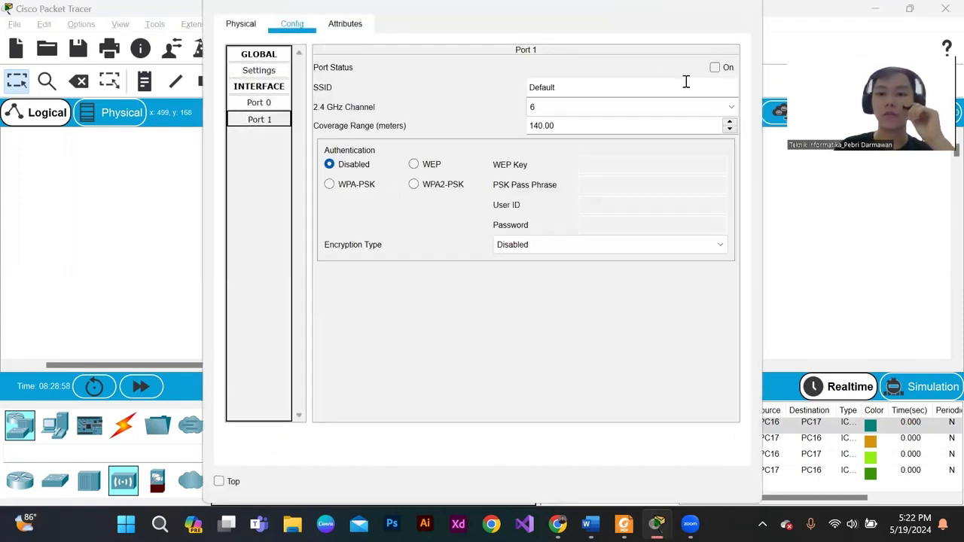
left_click(715, 67)
left_click(744, 8)
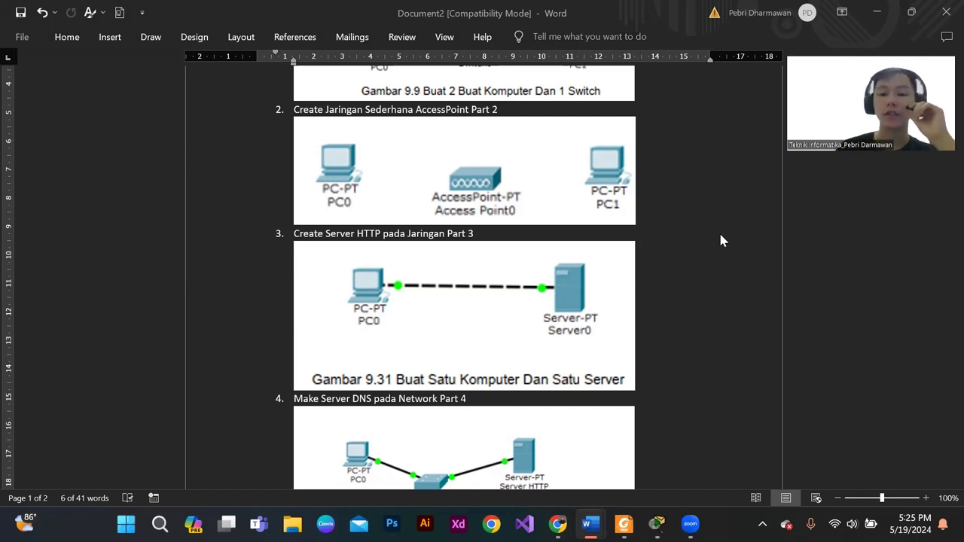
- Switch from the Word exercise document to Packet Tracer and place a PC and a server side by side
left_click(701, 287)
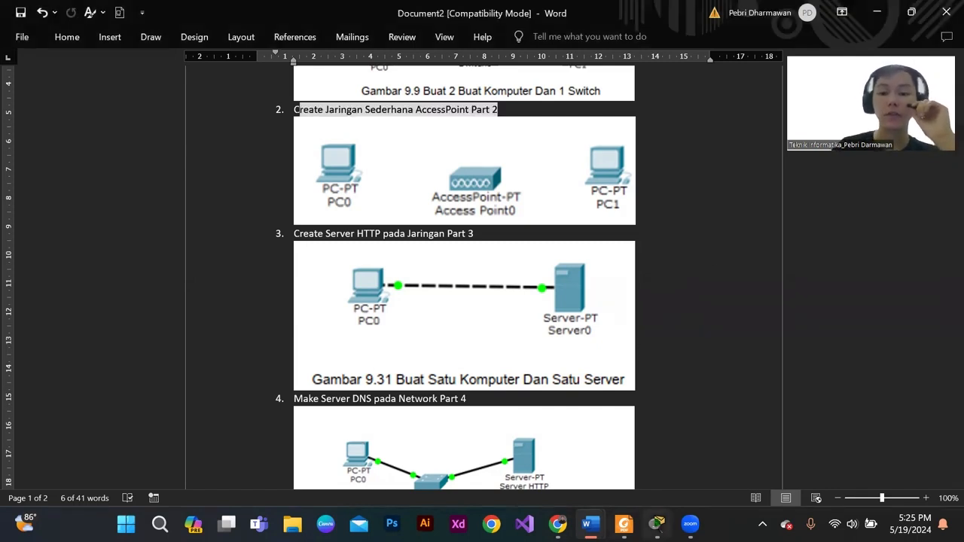
left_click(657, 523)
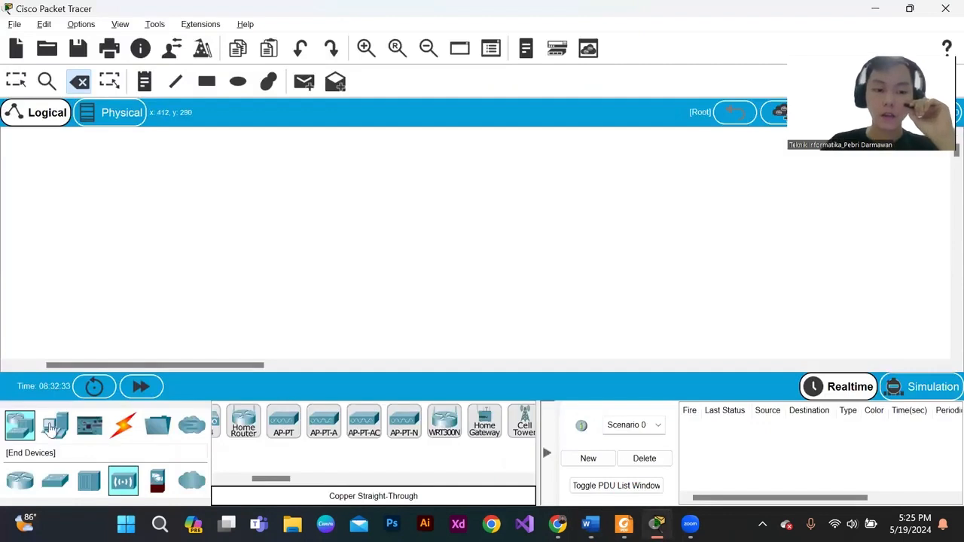
left_click(20, 481)
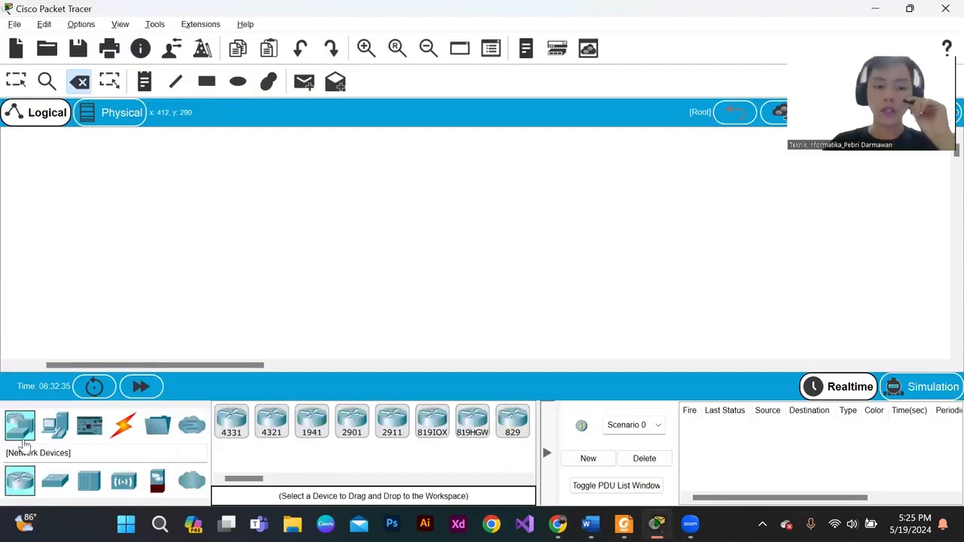
left_click(57, 427)
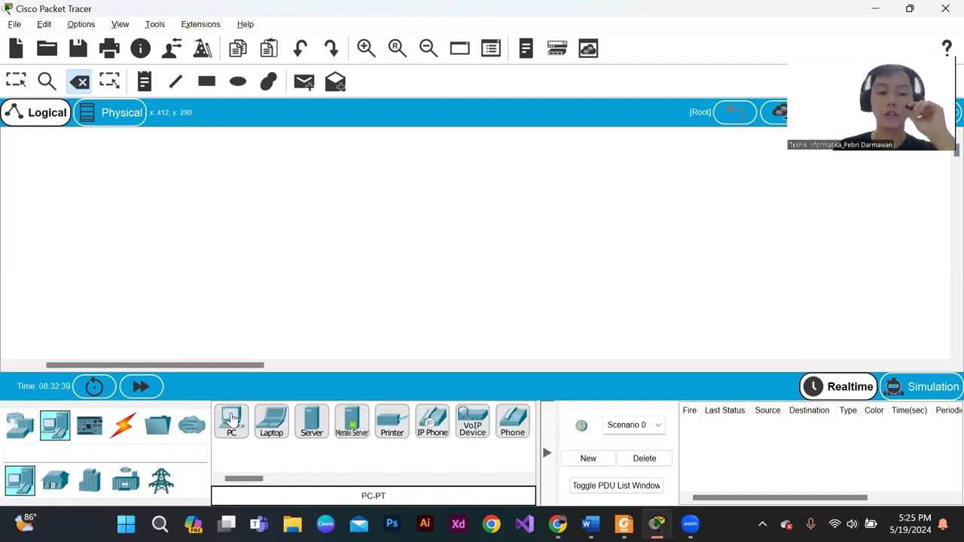
left_click_drag(231, 420, 274, 255)
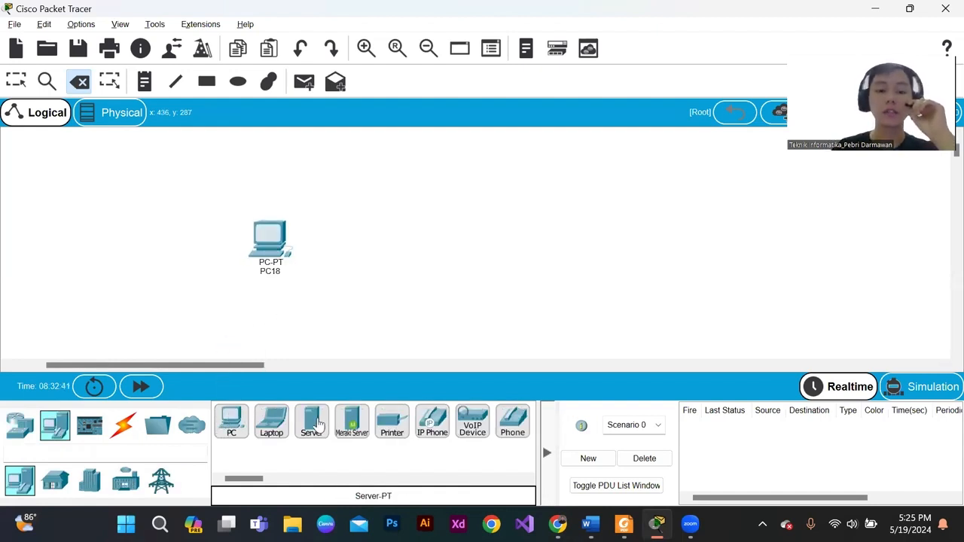
left_click_drag(311, 420, 392, 238)
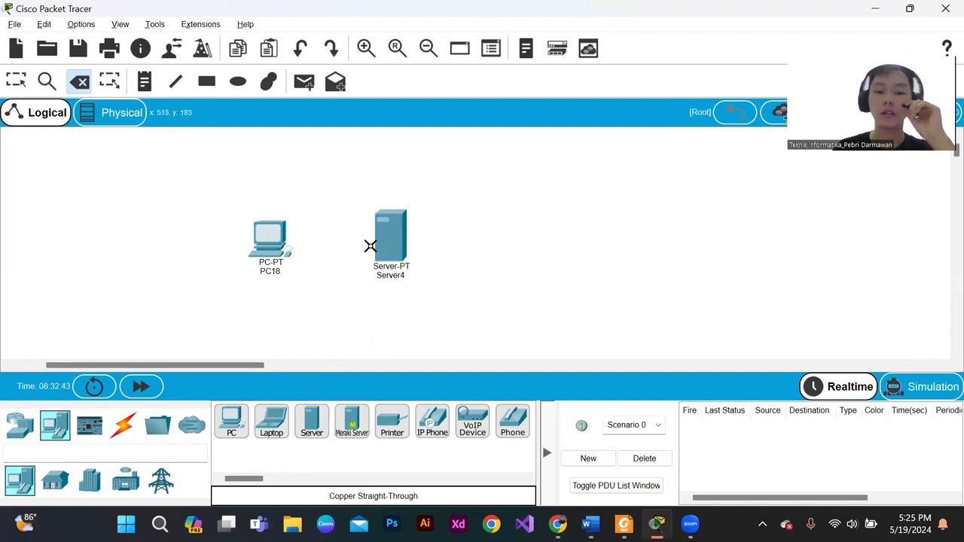
key("Escape")
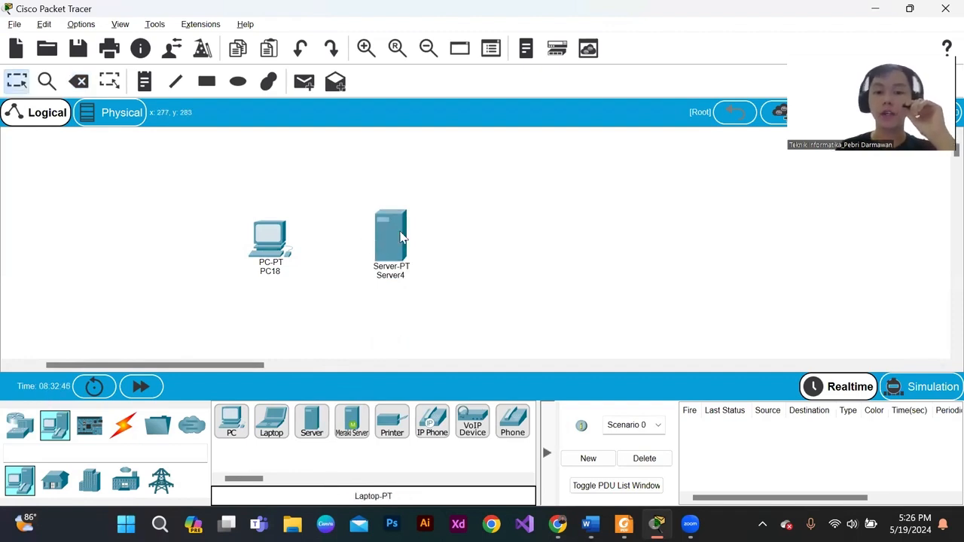
- Shift Server4 slightly farther from PC18 and leave both devices unselected
left_click_drag(398, 232, 404, 231)
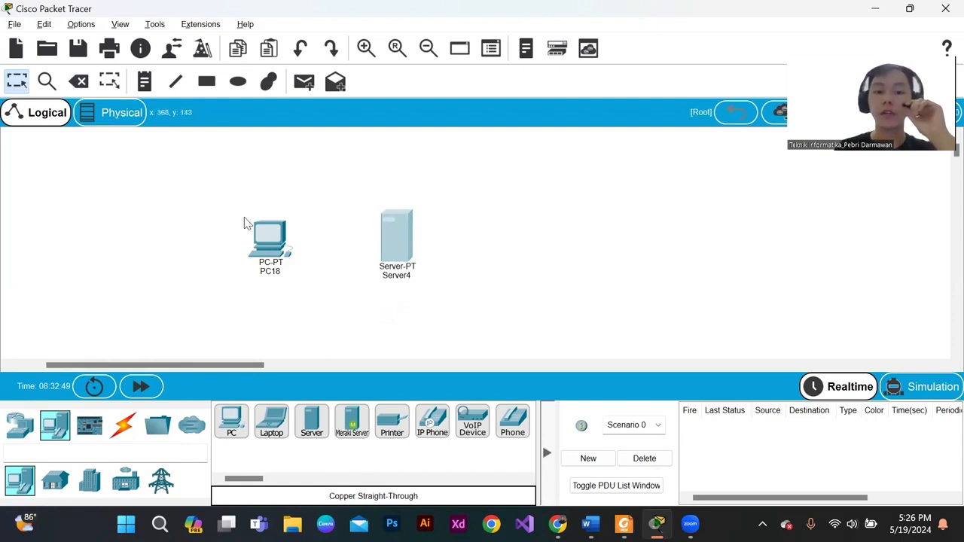
left_click_drag(232, 208, 324, 290)
left_click(381, 327)
left_click_drag(341, 181, 464, 306)
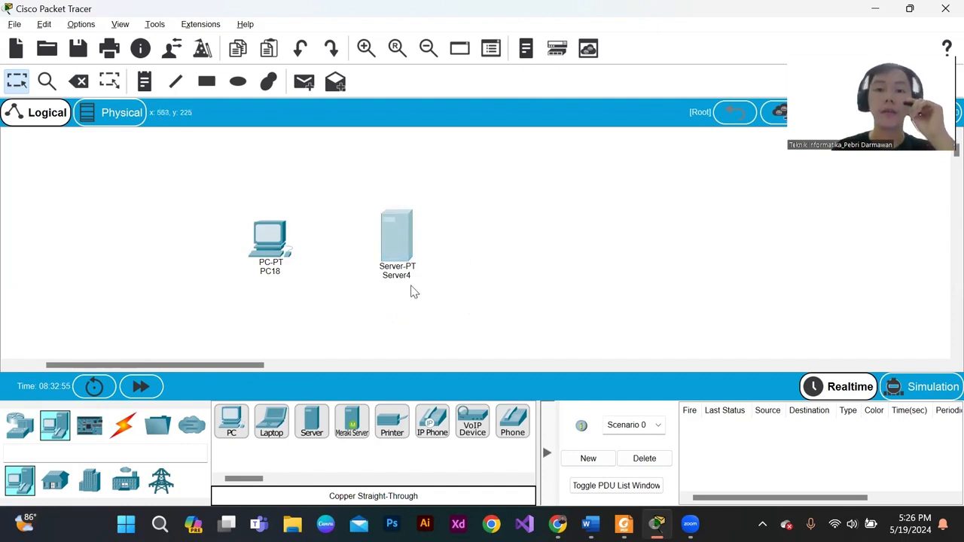
left_click(339, 199)
left_click_drag(386, 222, 395, 232)
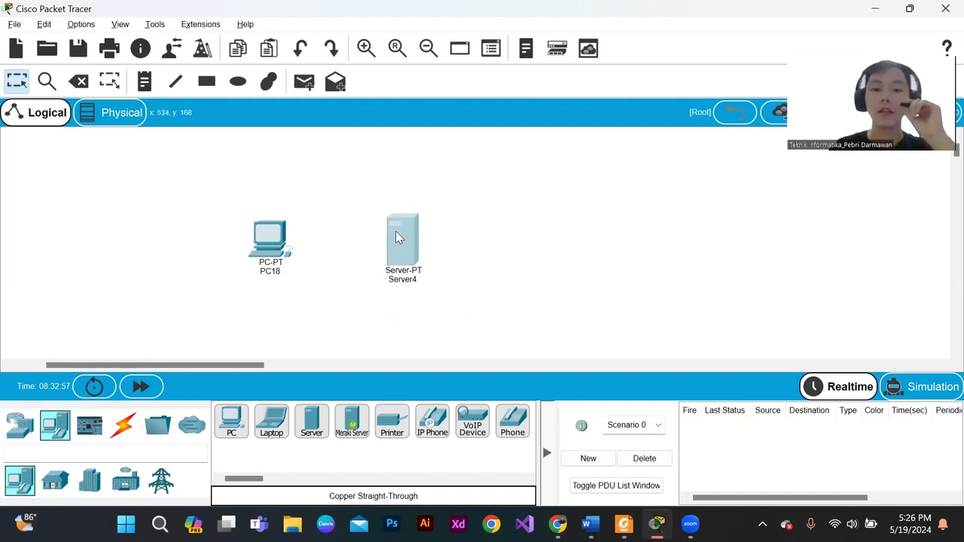
left_click_drag(362, 204, 442, 311)
left_click(445, 284)
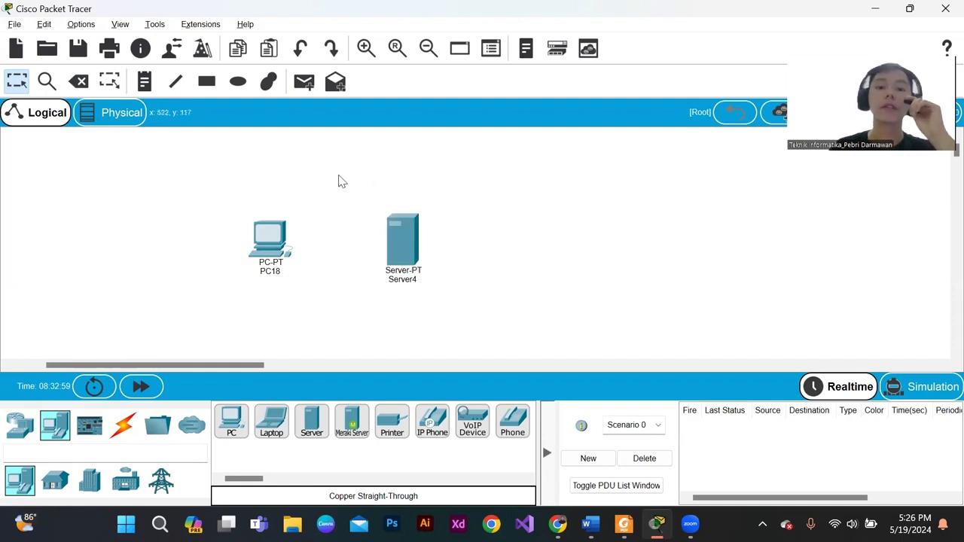
left_click_drag(211, 198, 475, 318)
left_click(382, 305)
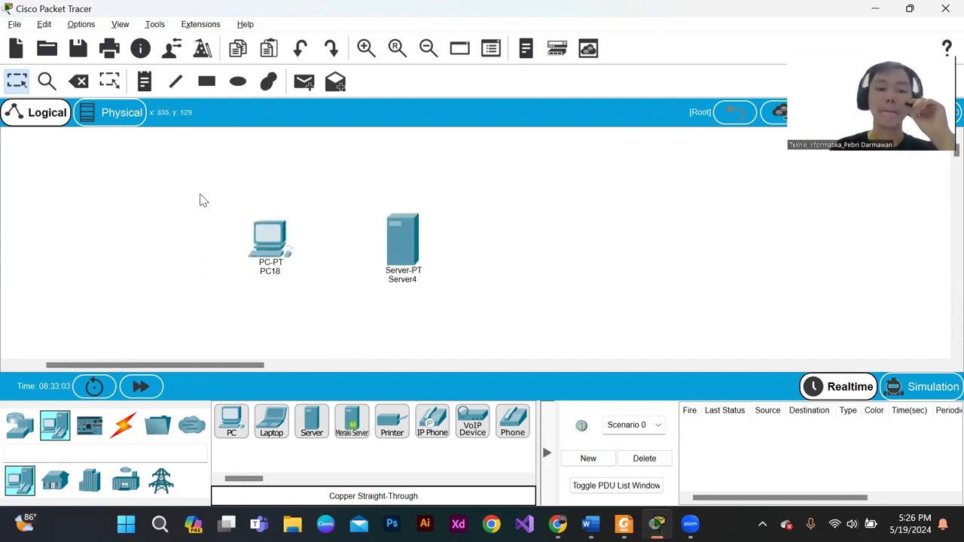
- Connect PC18's FastEthernet0 to Server4's FastEthernet0 with a copper cross-over cable
left_click(123, 424)
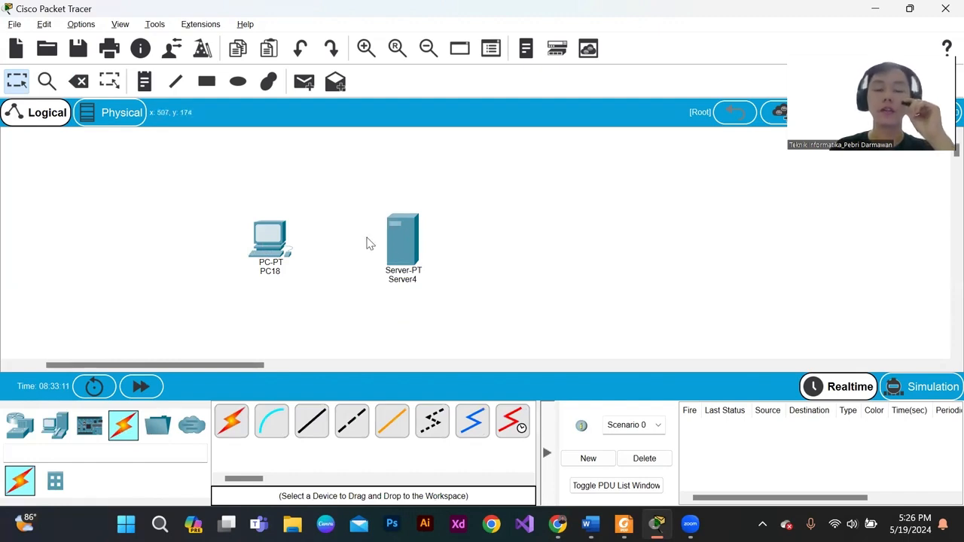
left_click_drag(323, 213, 351, 263)
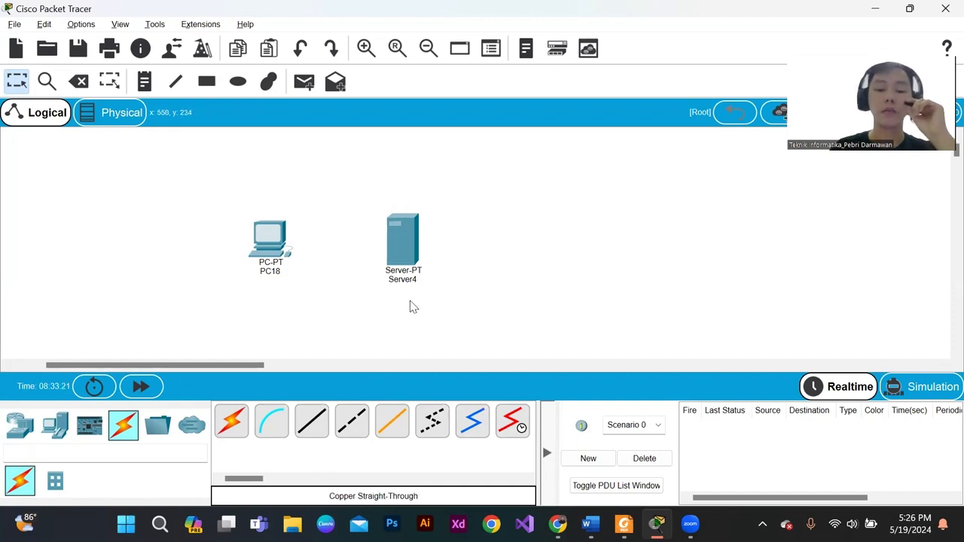
left_click(358, 427)
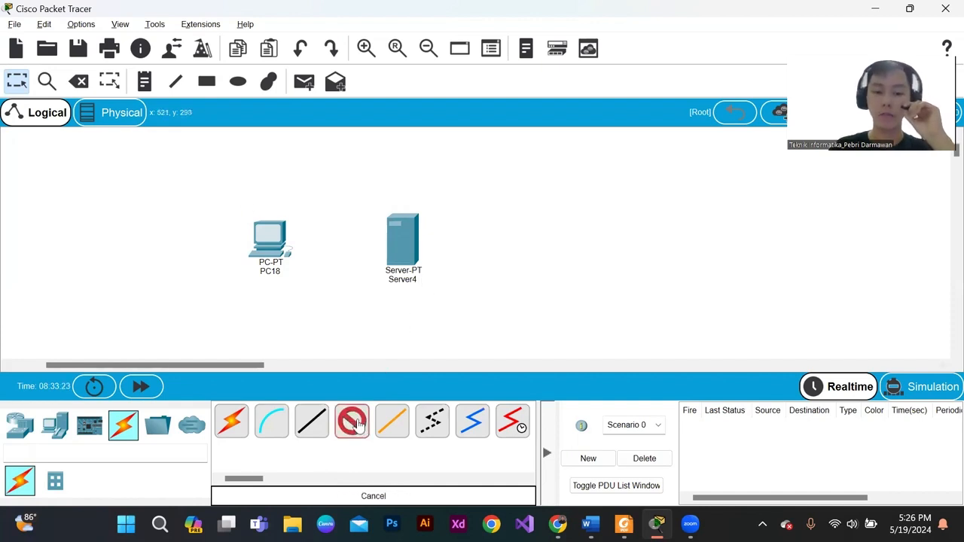
left_click(272, 240)
left_click(318, 294)
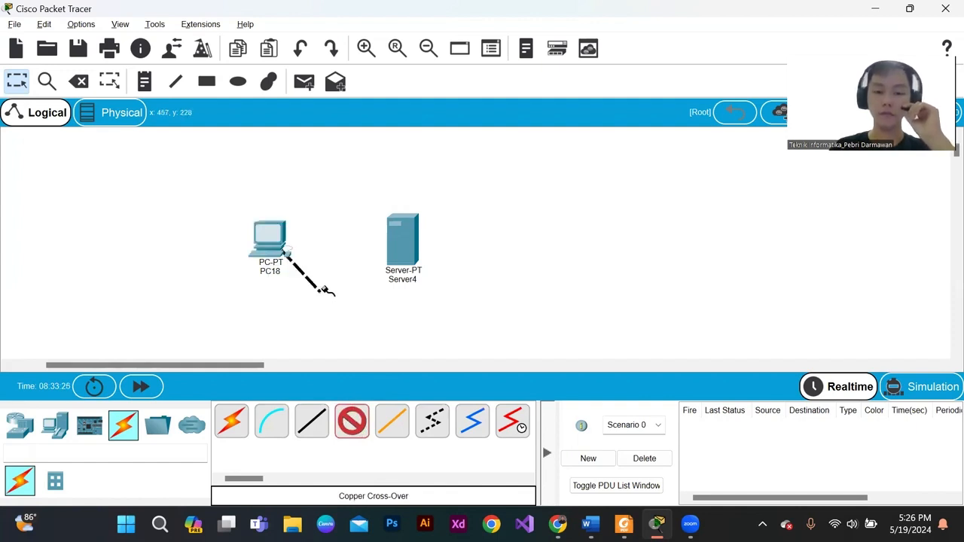
left_click(401, 242)
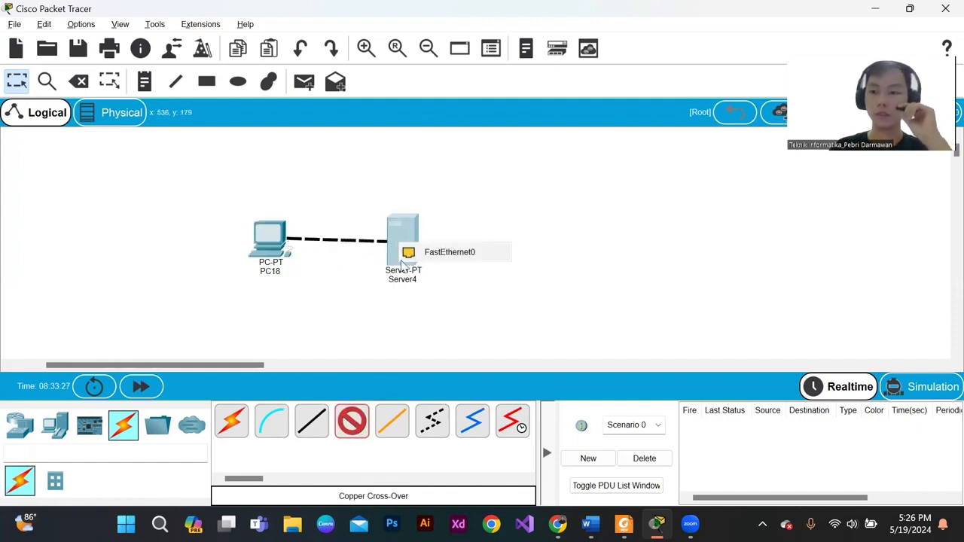
left_click(444, 257)
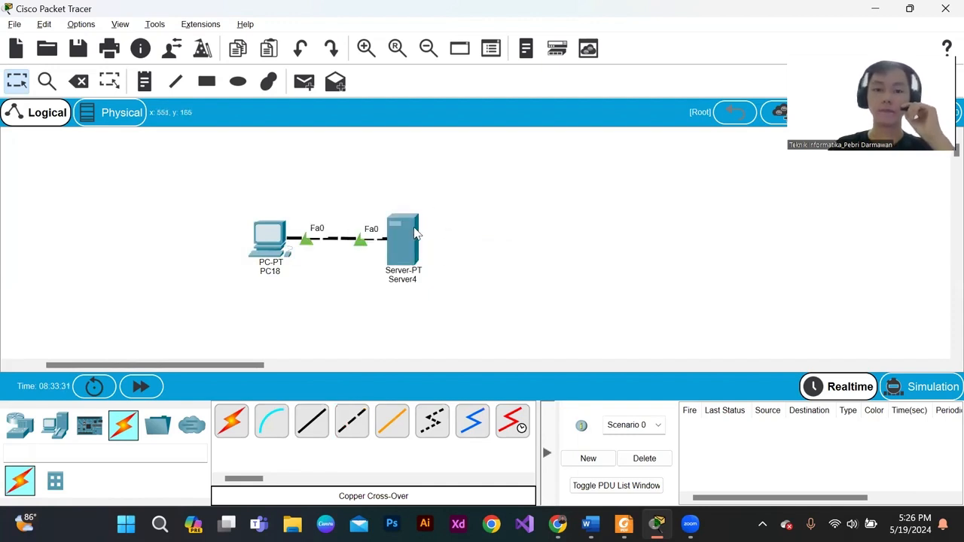
- Move Server4 and PC18 higher in the workspace, keeping them level with each other
left_click_drag(406, 239, 415, 207)
left_click_drag(278, 241, 280, 212)
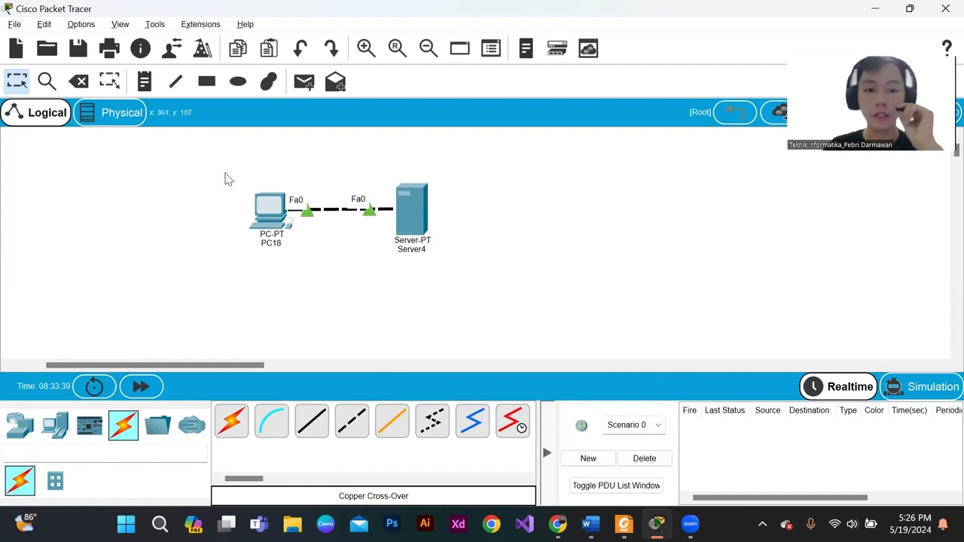
left_click_drag(224, 172, 470, 269)
left_click(385, 278)
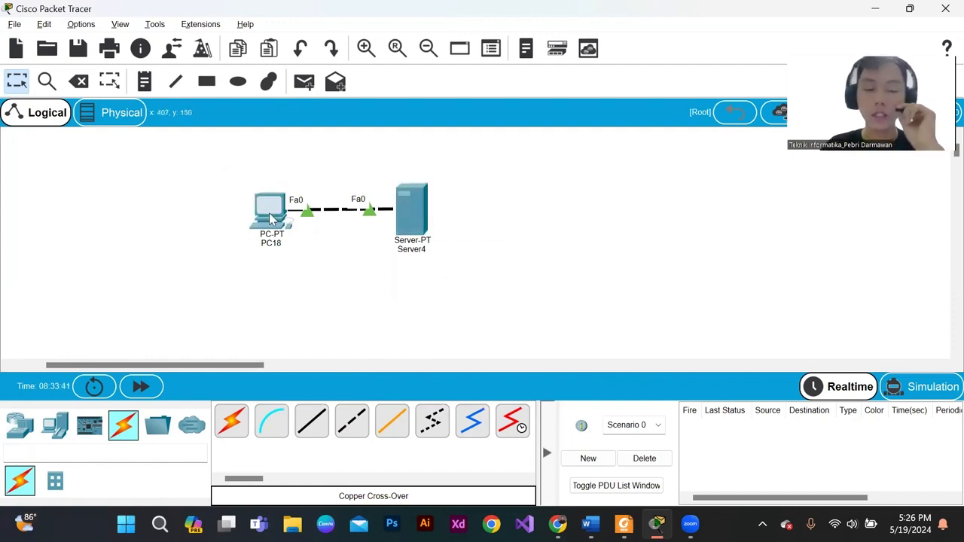
- Give PC18 the static IPv4 address 192.168.1.2 with subnet mask 255.255.255.0
mouse_move(274, 215)
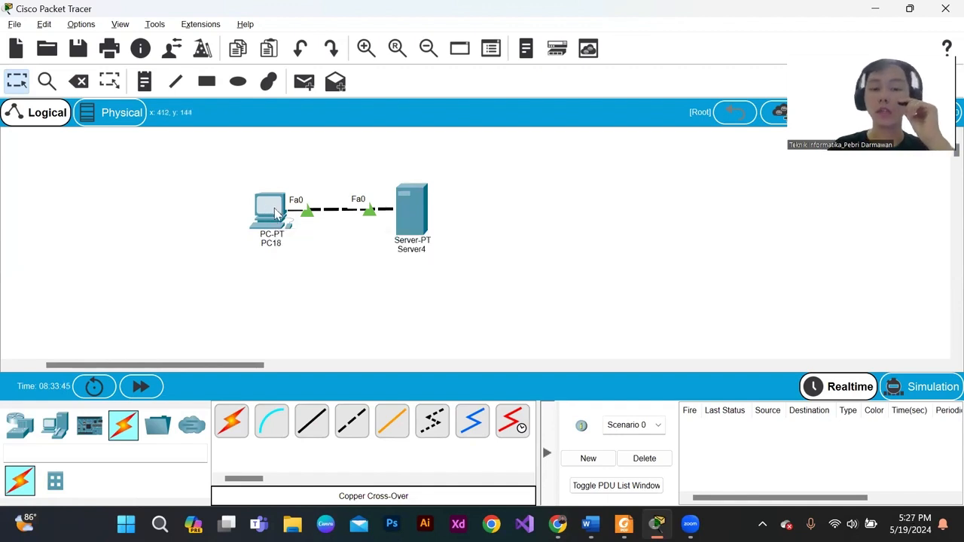
left_click(276, 214)
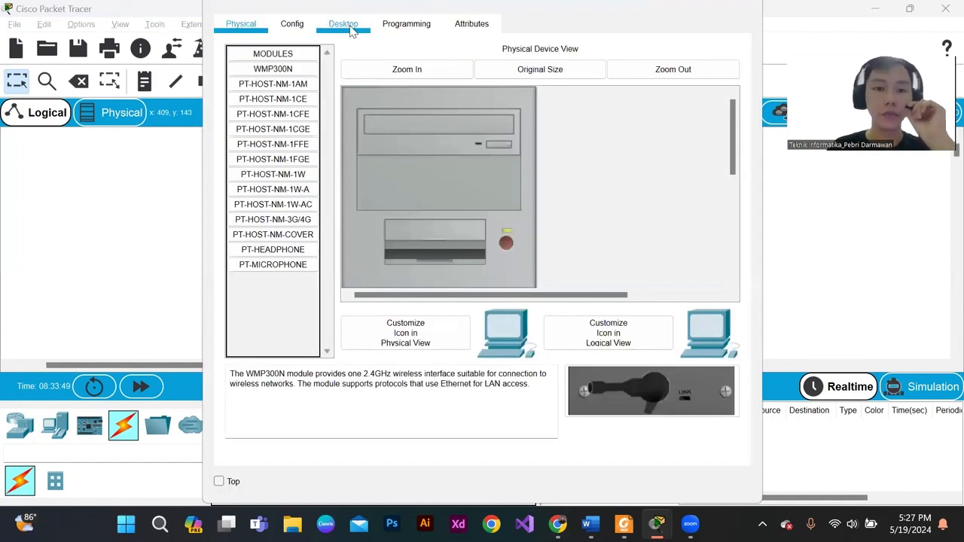
left_click(351, 30)
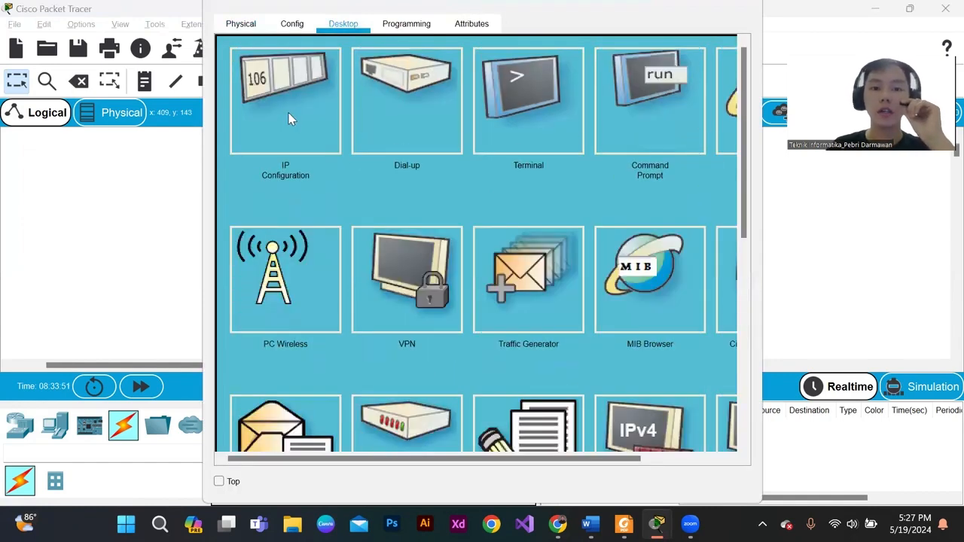
left_click(290, 118)
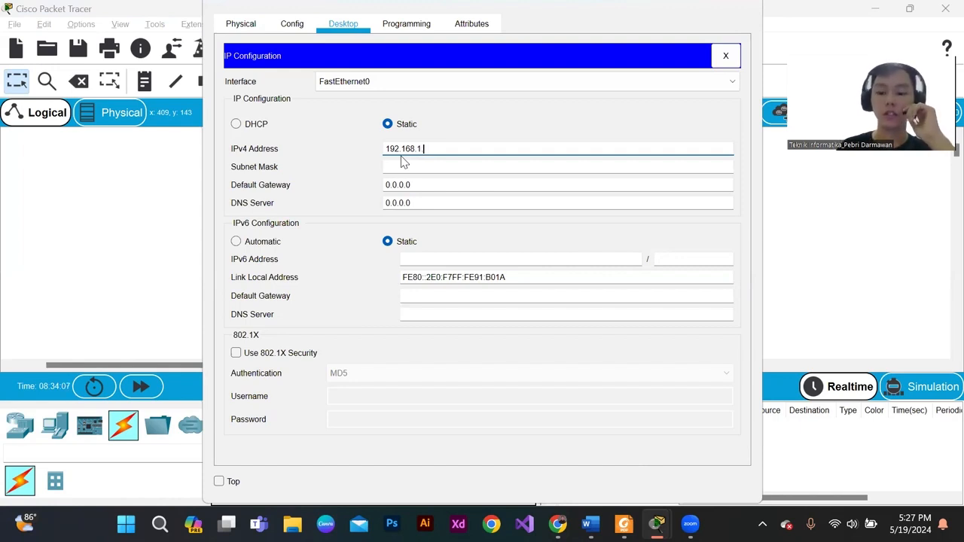
left_click(399, 166)
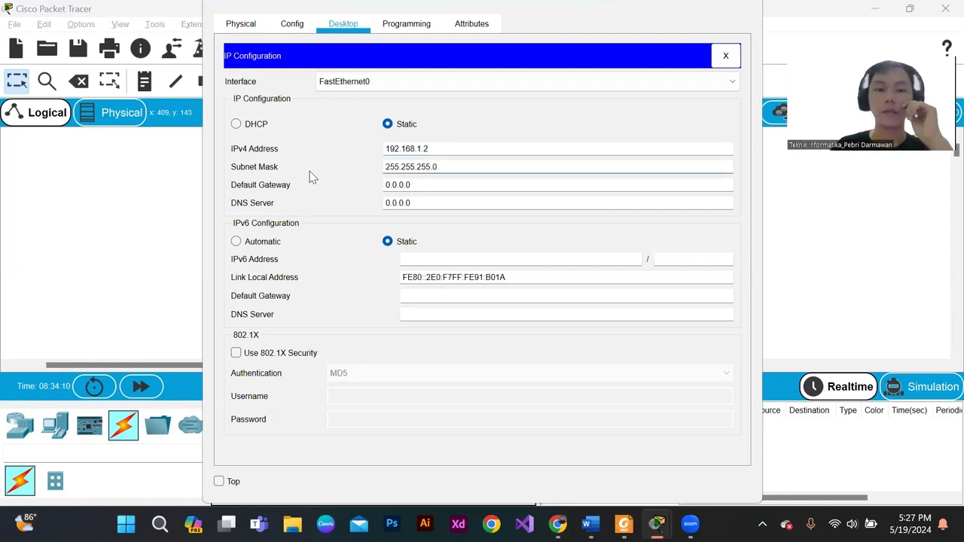
- Review PC18's IPv4 address, subnet mask, default gateway and DNS server fields, and close its configuration window
double_click(403, 165)
left_click_drag(414, 185, 372, 189)
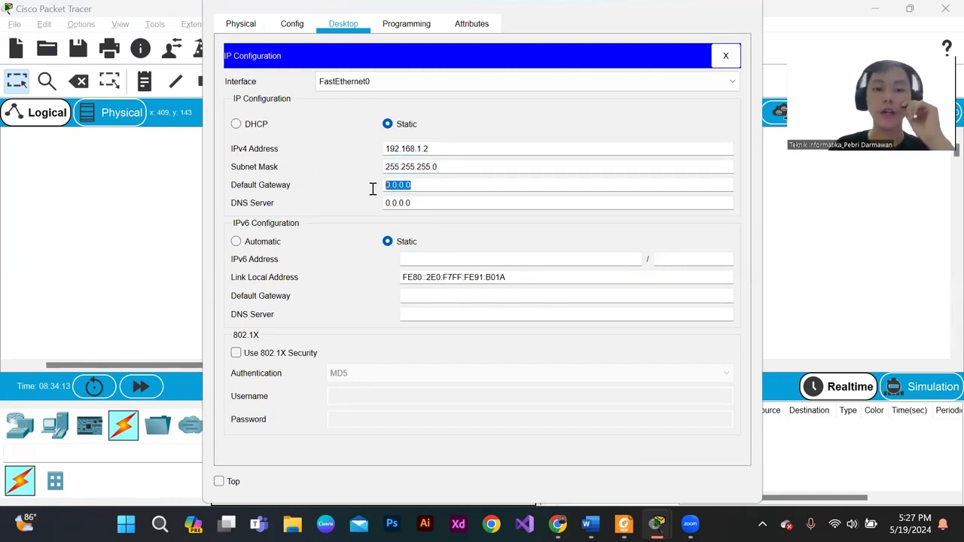
left_click_drag(422, 208, 379, 187)
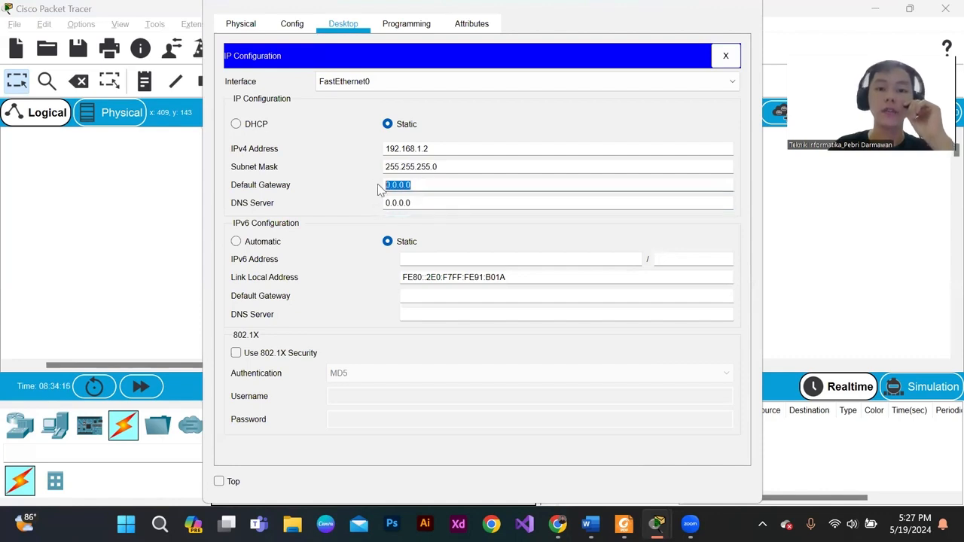
left_click(419, 186)
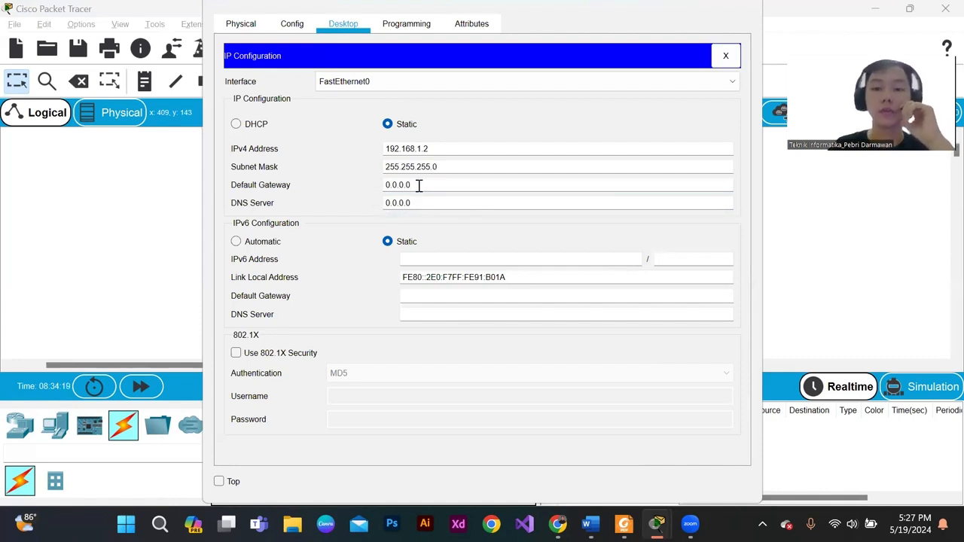
left_click(431, 148)
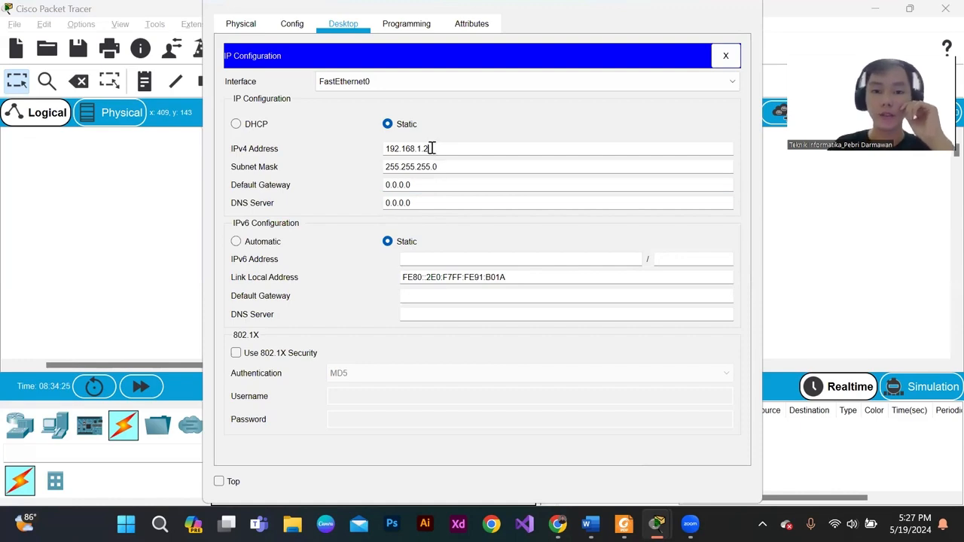
left_click(744, 7)
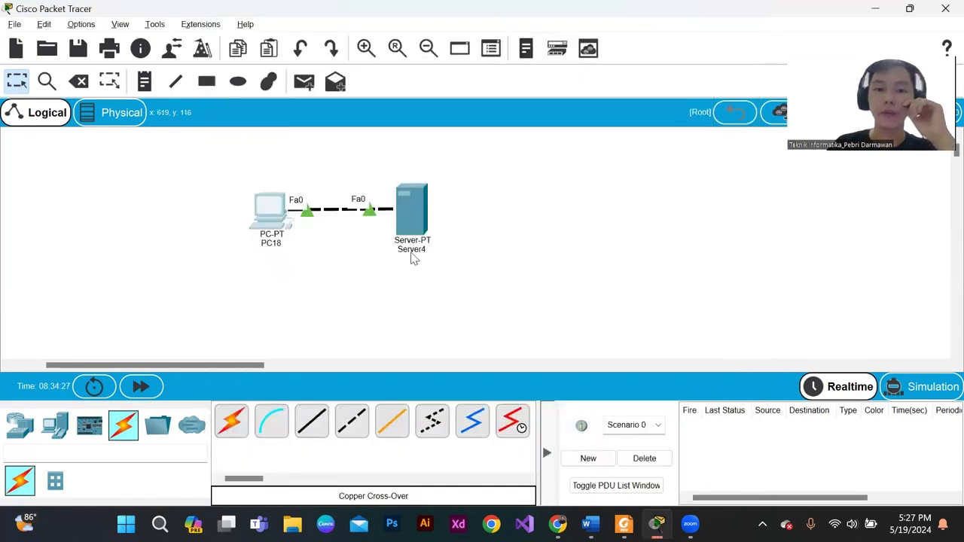
- Examine the HTTP service settings and hosted files on Server4
left_click(408, 221)
left_click(292, 23)
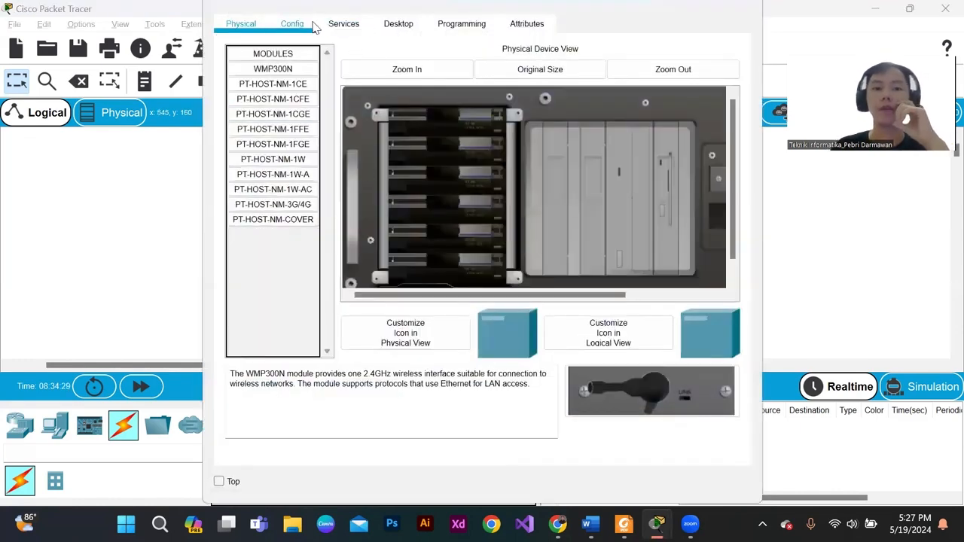
left_click(346, 24)
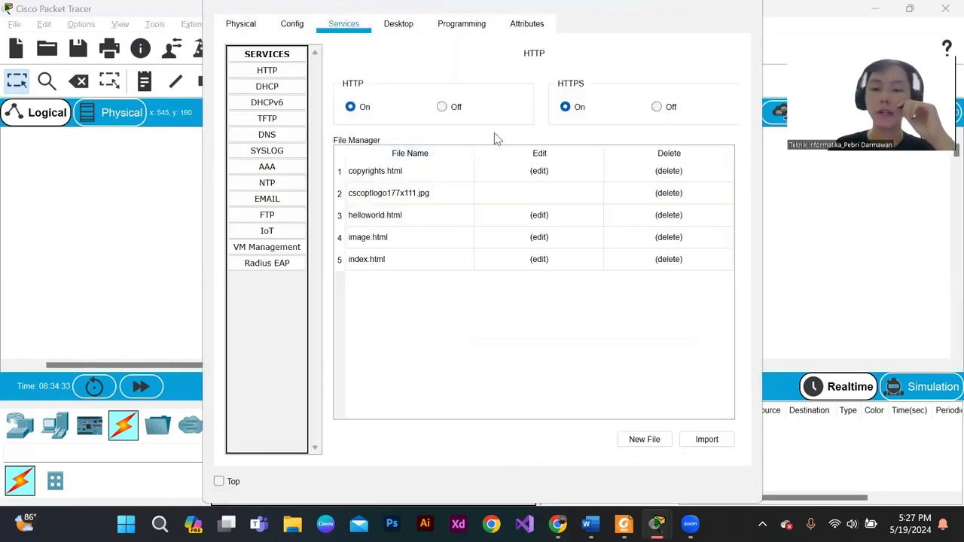
left_click(268, 71)
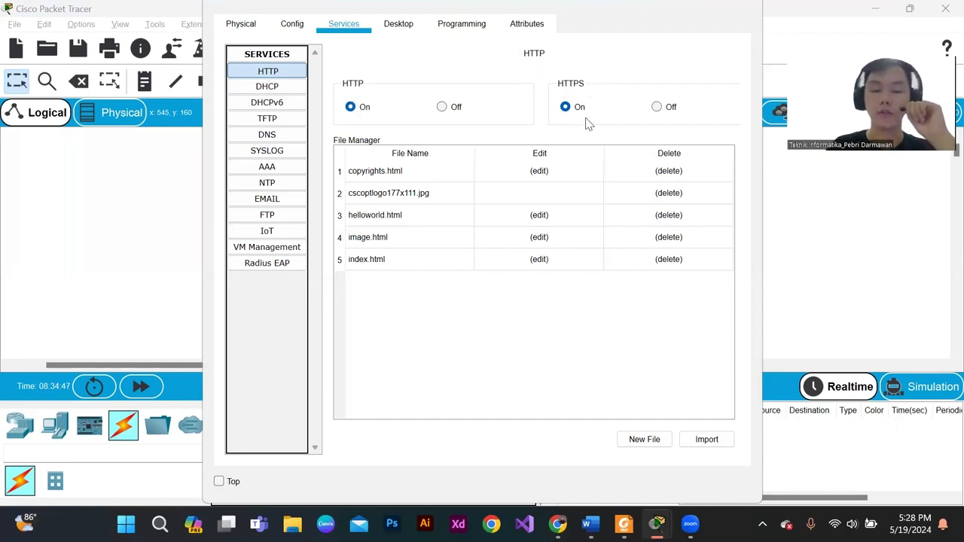
- Give Server4 the static IPv4 address 192.168.1.1 with subnet mask 255.255.255.0, and close its configuration window
left_click(294, 34)
left_click(399, 30)
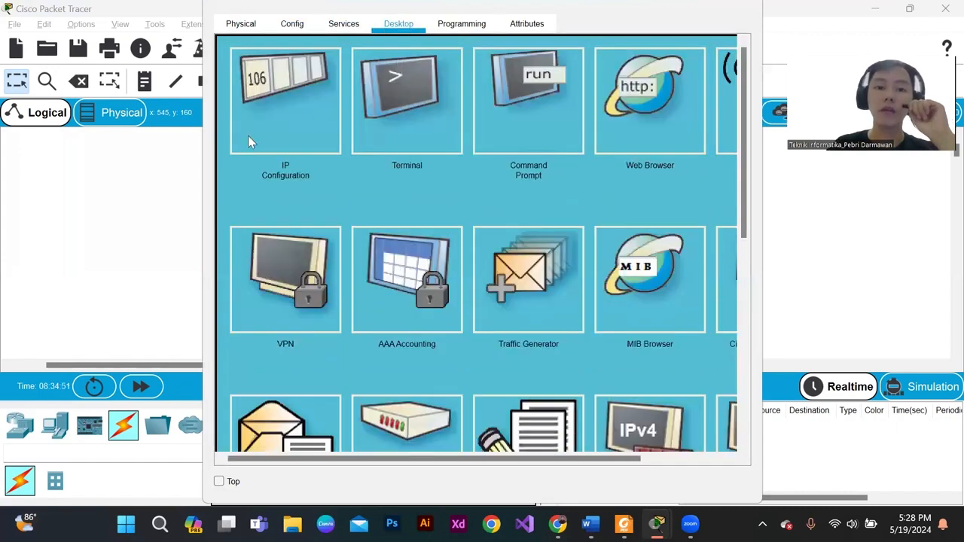
left_click(251, 143)
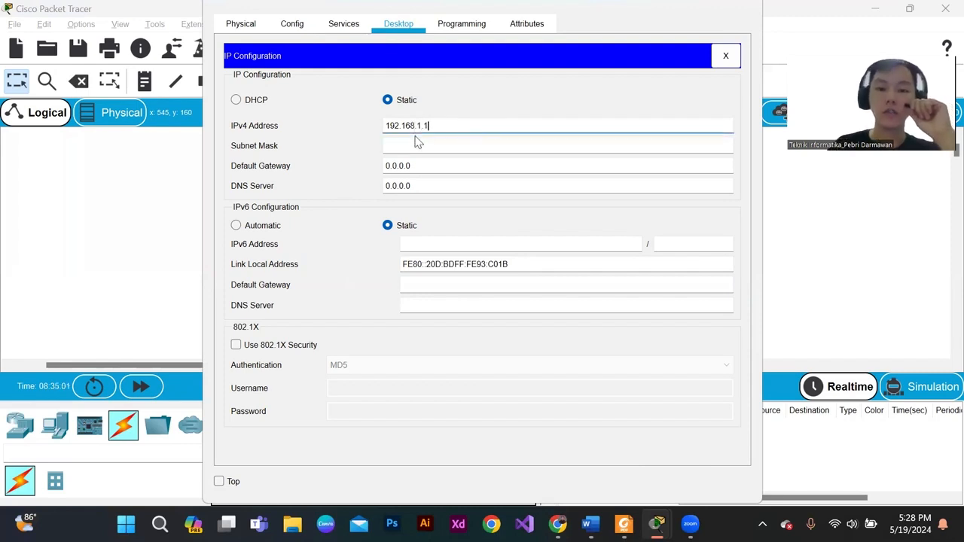
left_click(415, 145)
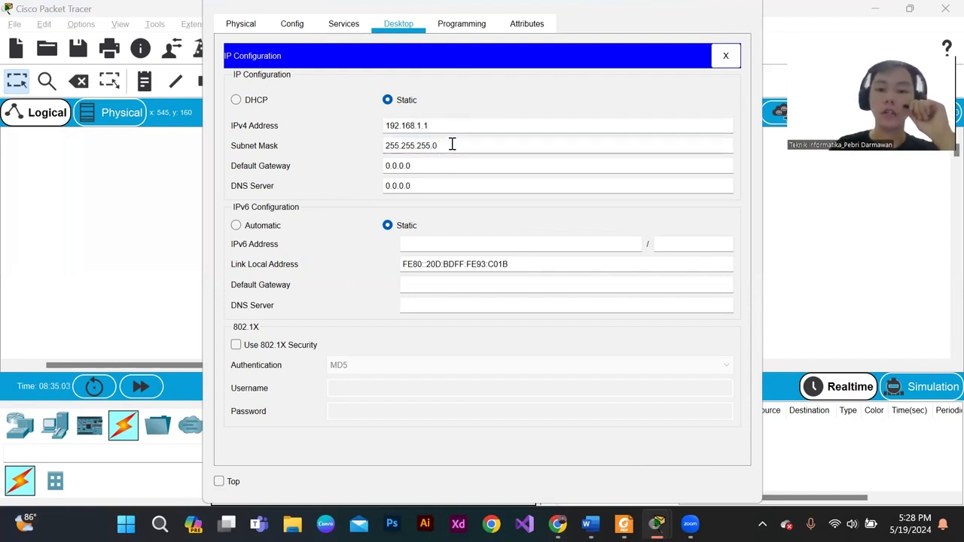
left_click(437, 127)
double_click(403, 126)
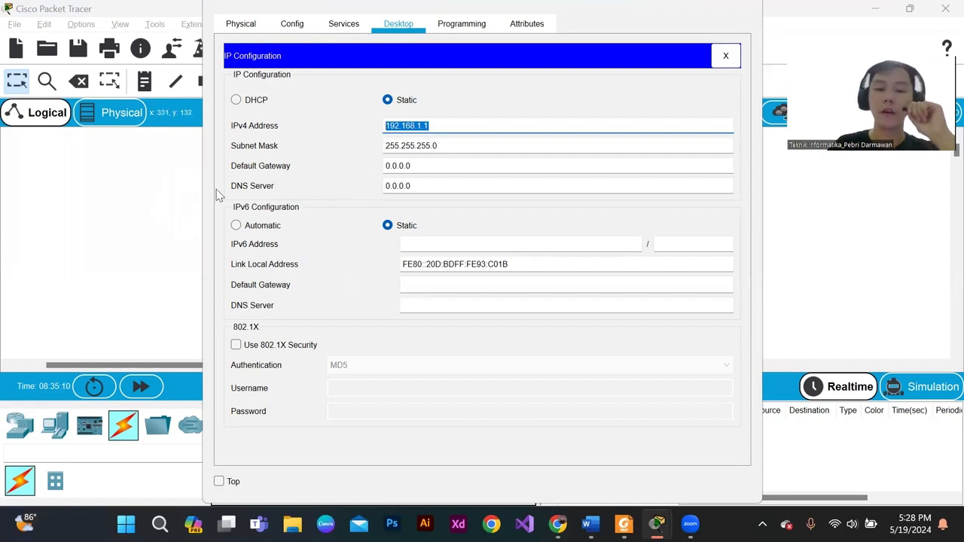
left_click(445, 146)
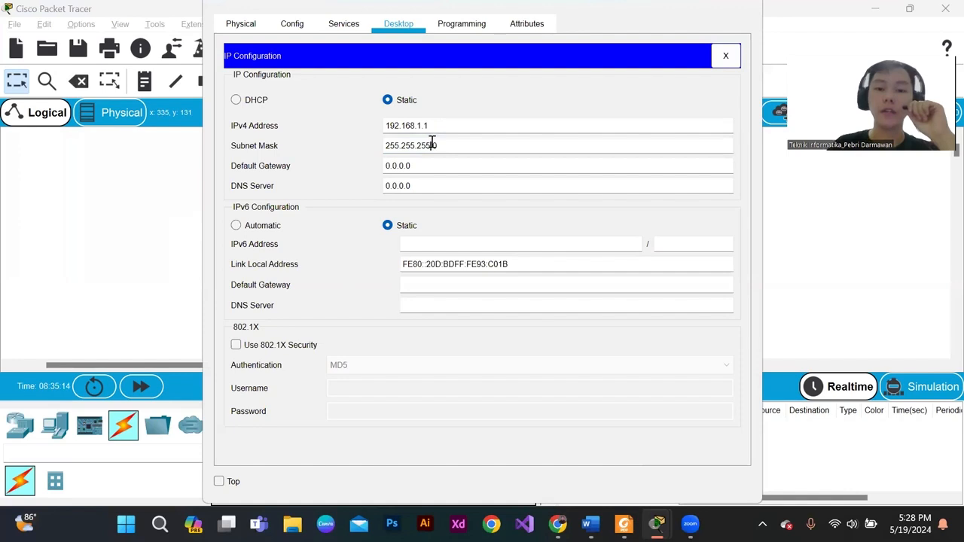
left_click(749, 6)
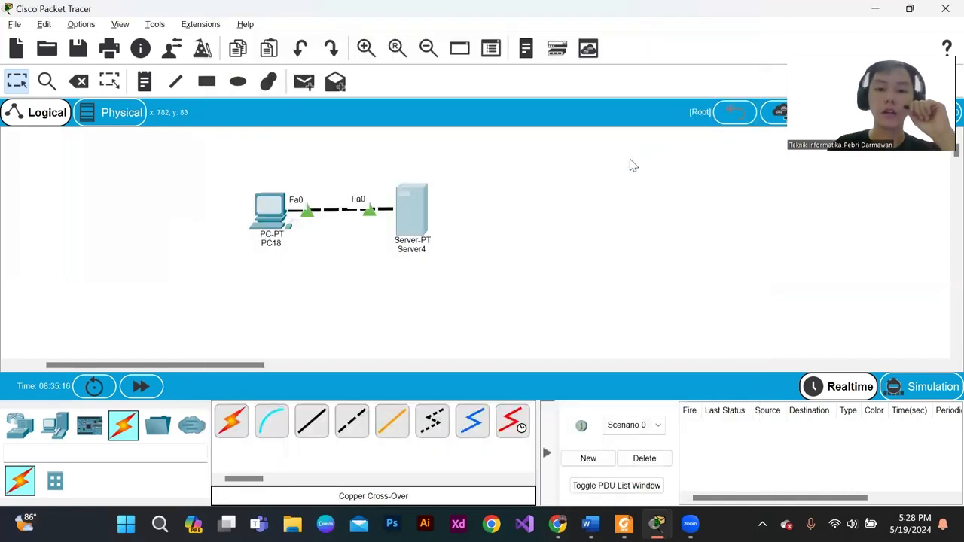
- Load the server's page at 192.168.1.1 in PC18's Web Browser
left_click_drag(239, 177, 294, 240)
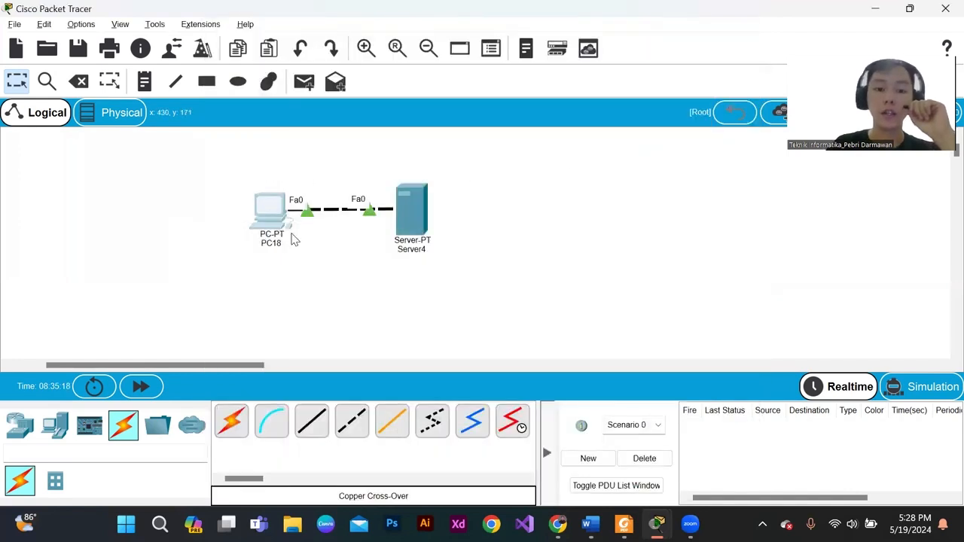
left_click(271, 214)
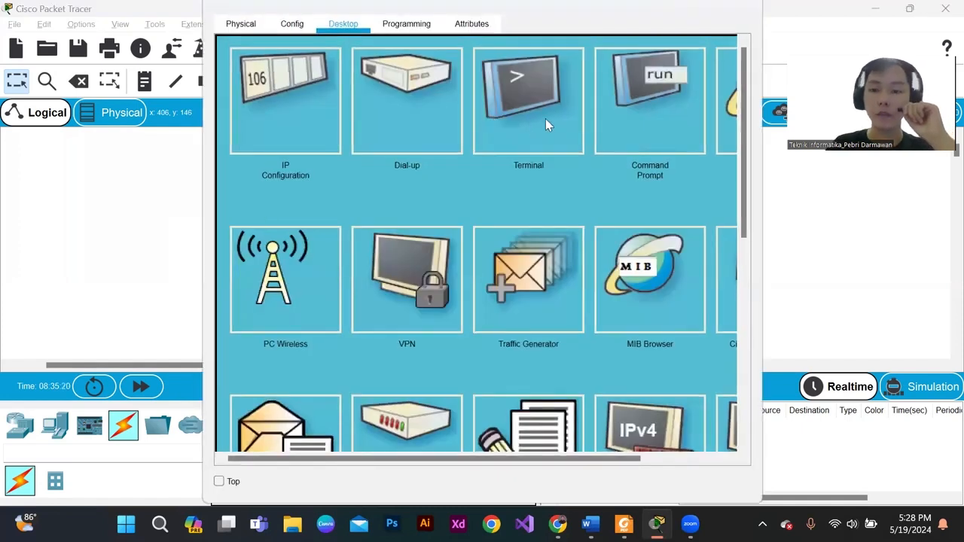
left_click(724, 127)
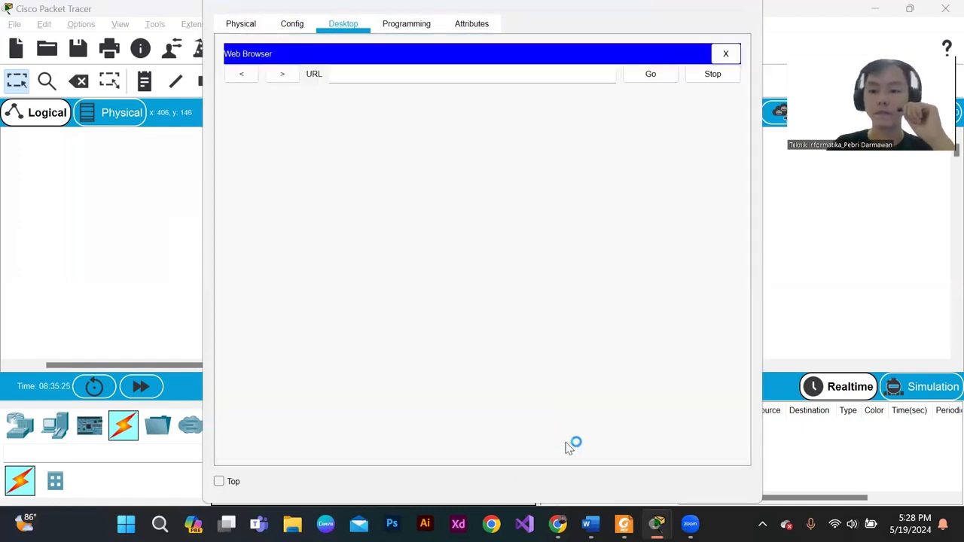
left_click(726, 53)
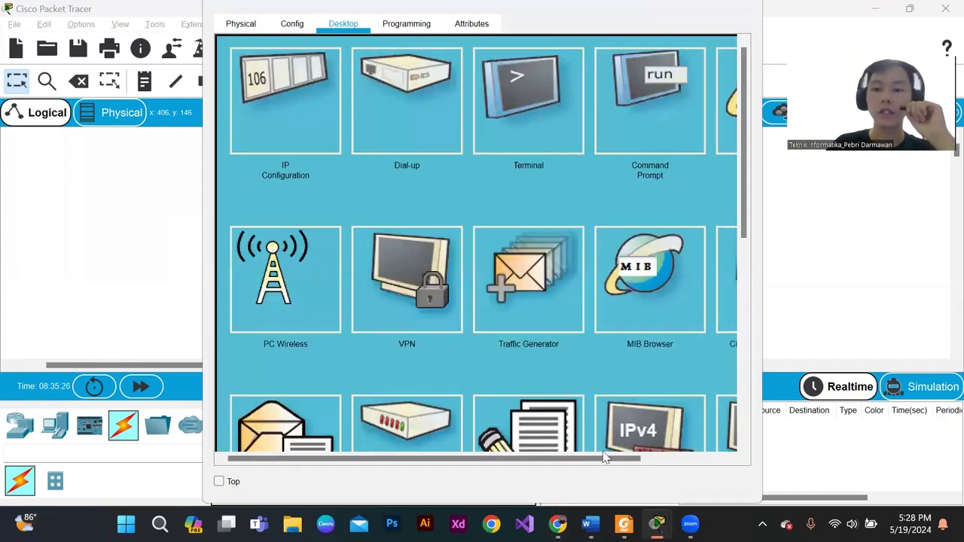
left_click(735, 457)
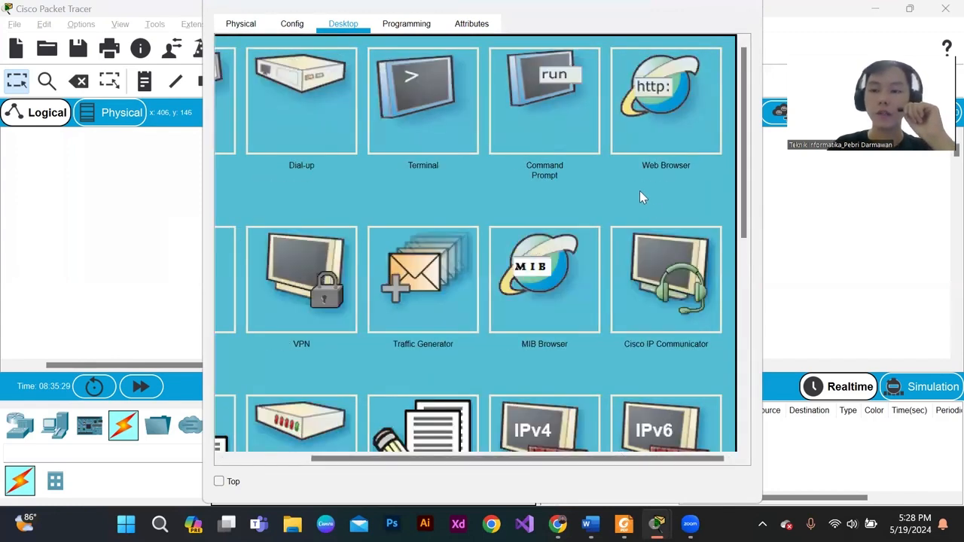
left_click(653, 90)
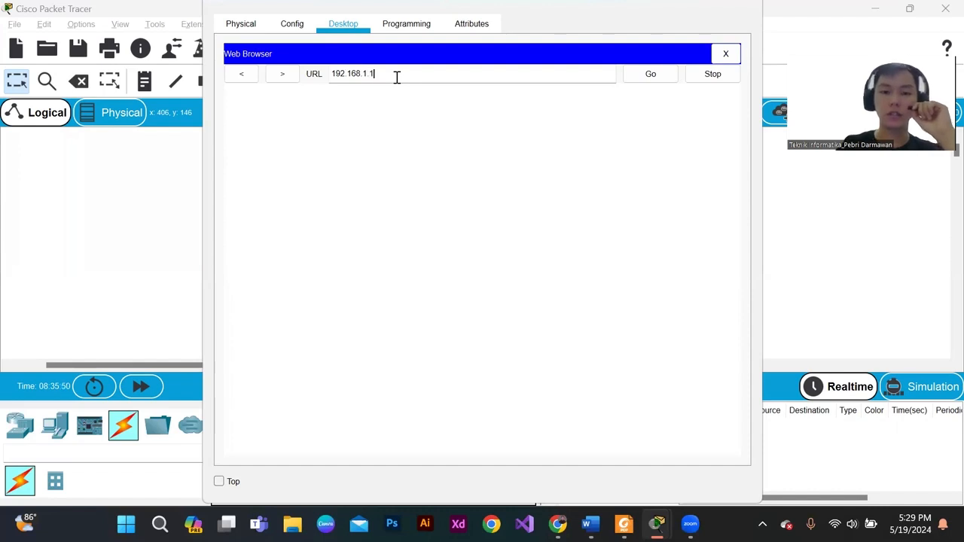
left_click(397, 77)
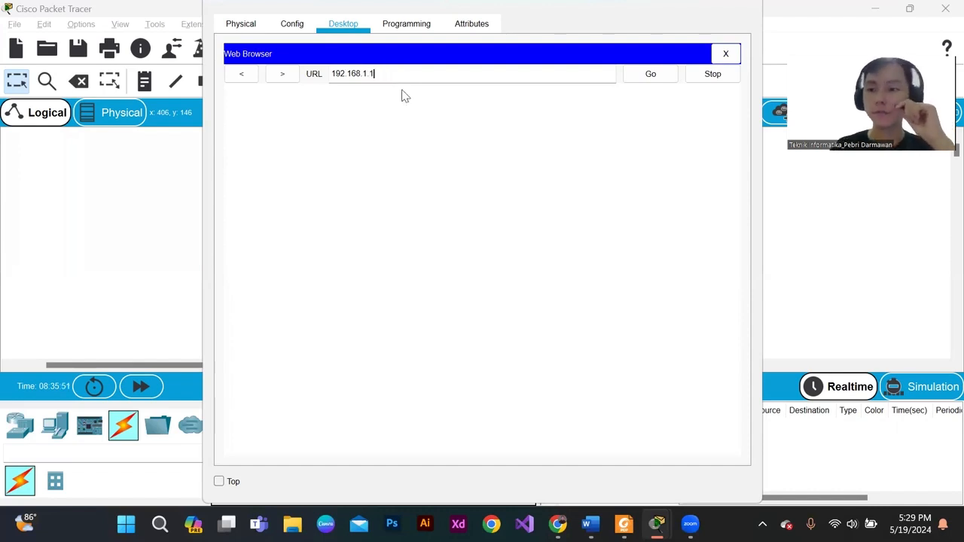
left_click(639, 80)
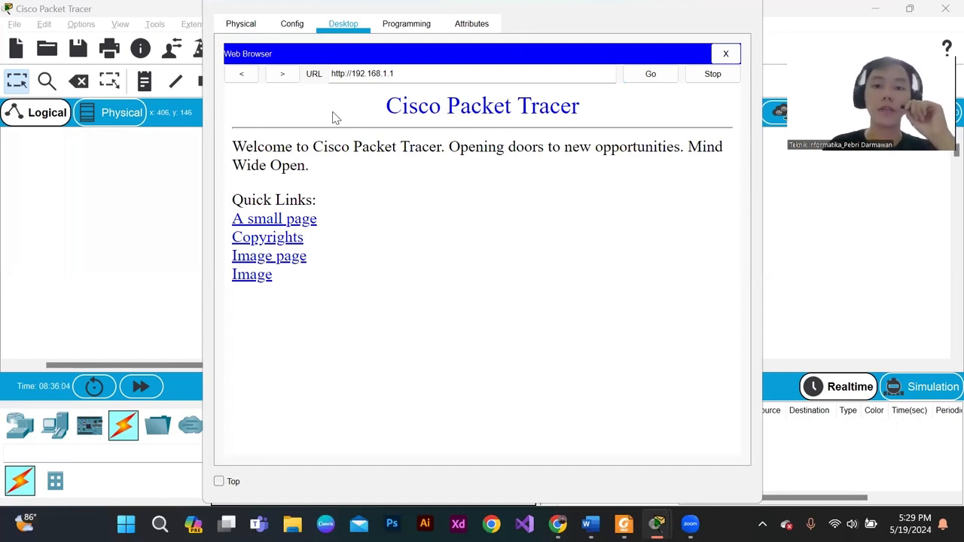
- Examine the web page served by Server4, and close PC18's Web Browser and device window
left_click_drag(355, 104, 411, 254)
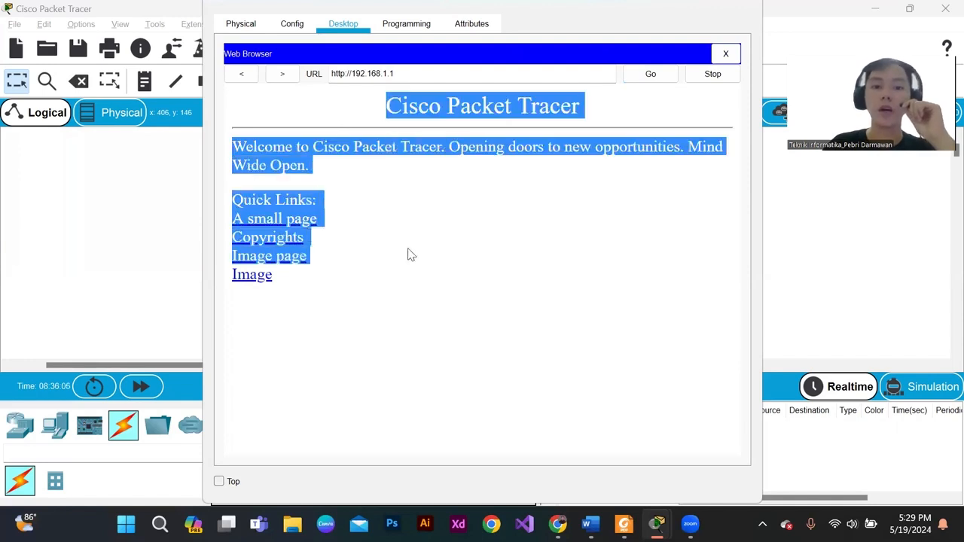
left_click(391, 235)
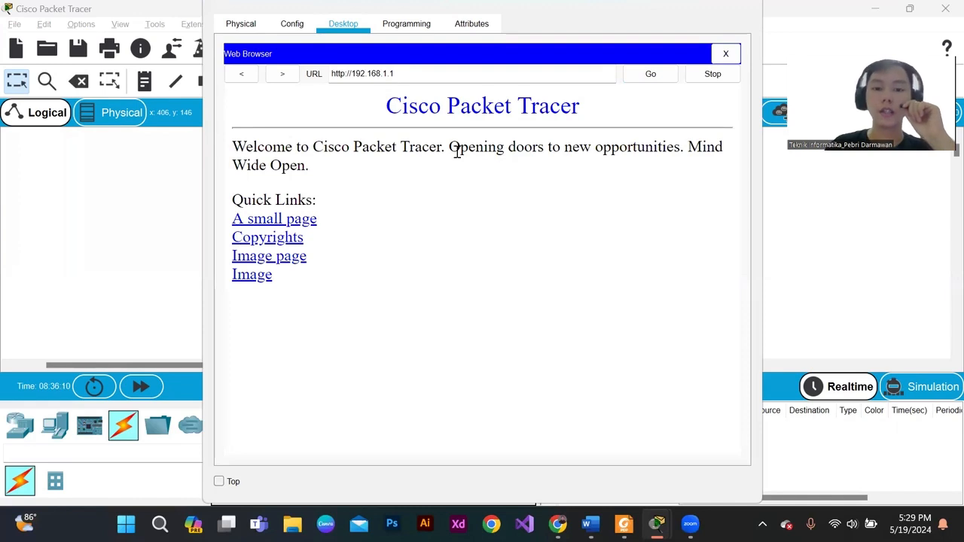
left_click_drag(457, 151, 389, 282)
left_click(387, 278)
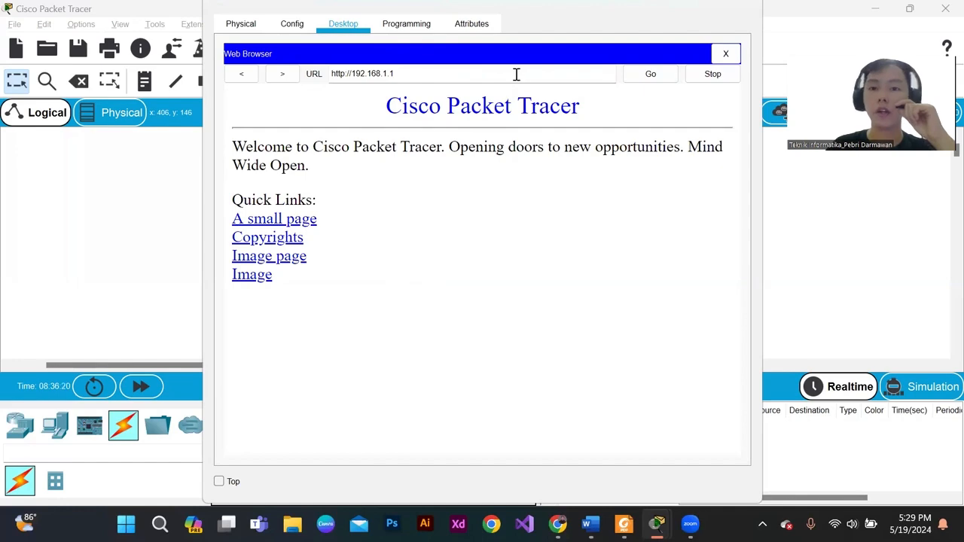
left_click(725, 54)
left_click(753, 6)
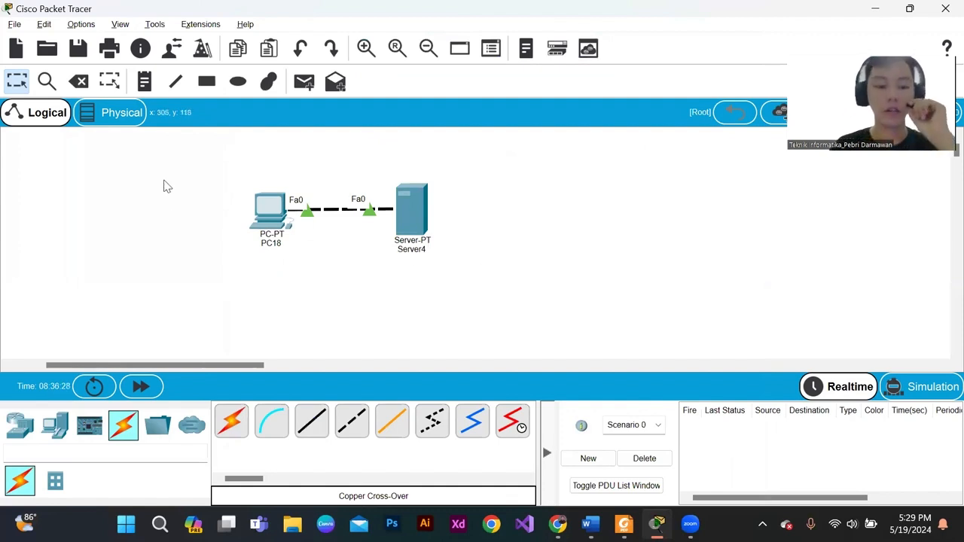
left_click_drag(213, 160, 519, 272)
left_click(469, 266)
left_click_drag(285, 270, 231, 130)
left_click(379, 164)
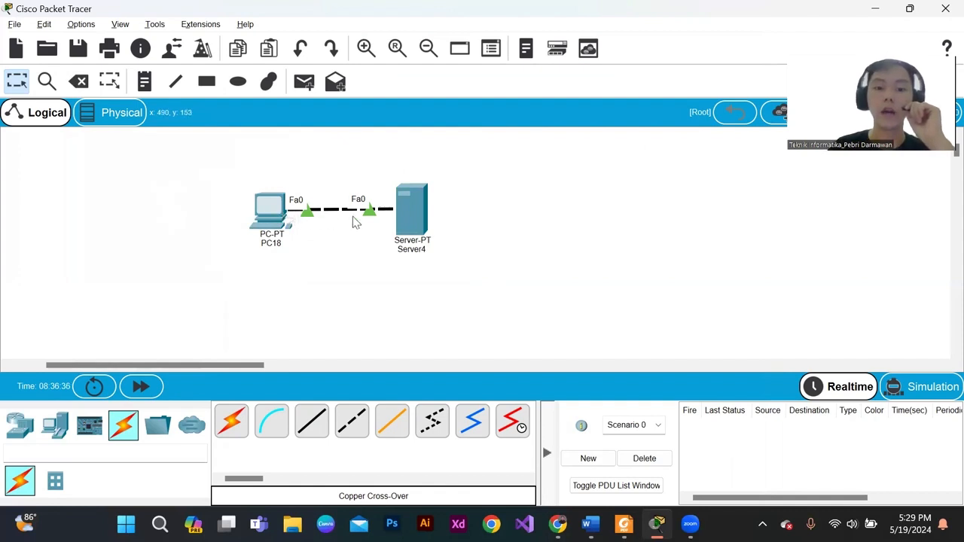
left_click_drag(211, 174, 457, 266)
left_click(456, 267)
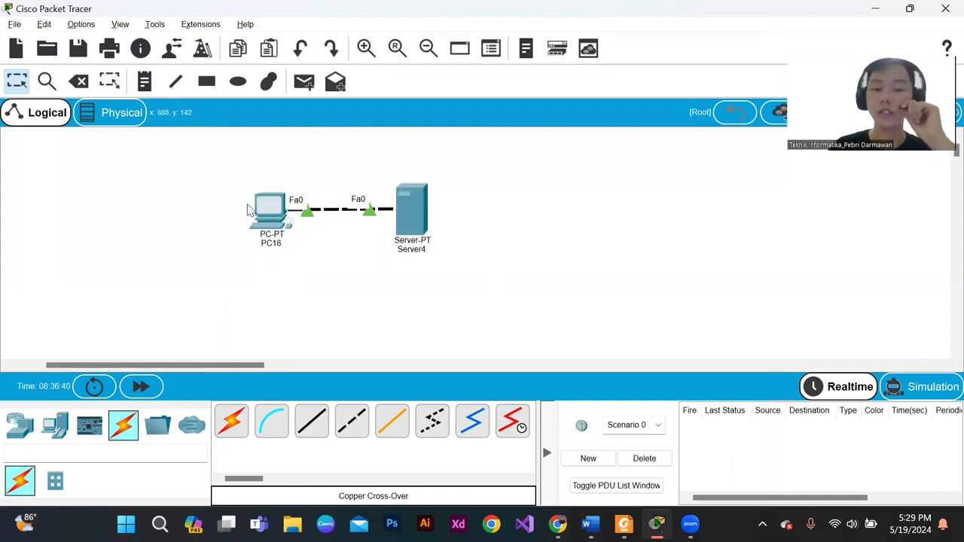
- Recheck the static IPv4 address and subnet mask in PC18's IP Configuration, and close its window
mouse_move(280, 218)
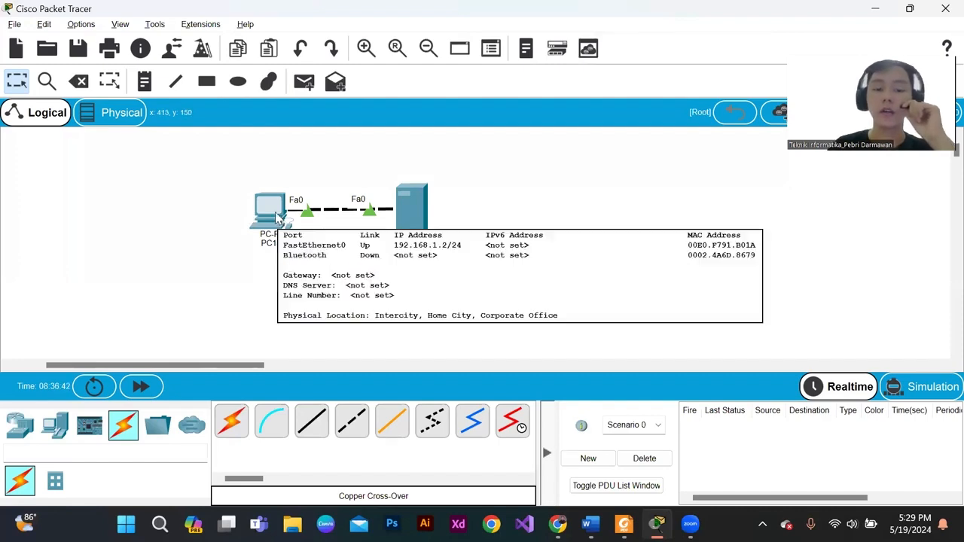
left_click(279, 218)
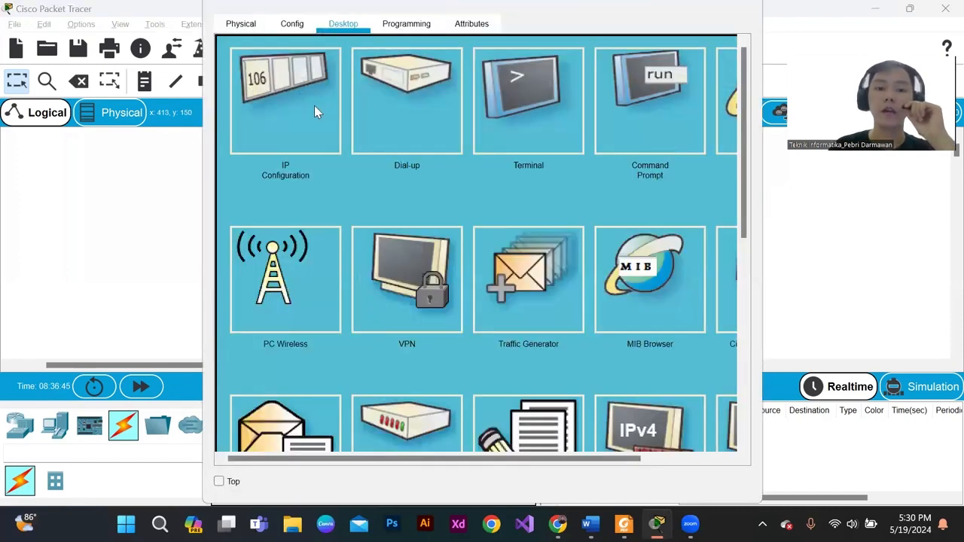
left_click(314, 105)
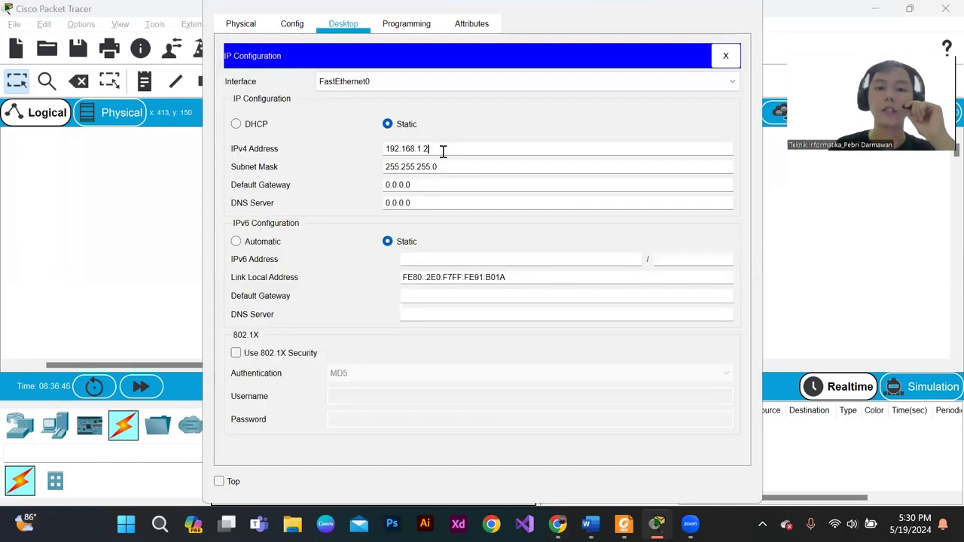
left_click_drag(443, 151, 354, 154)
left_click(440, 165)
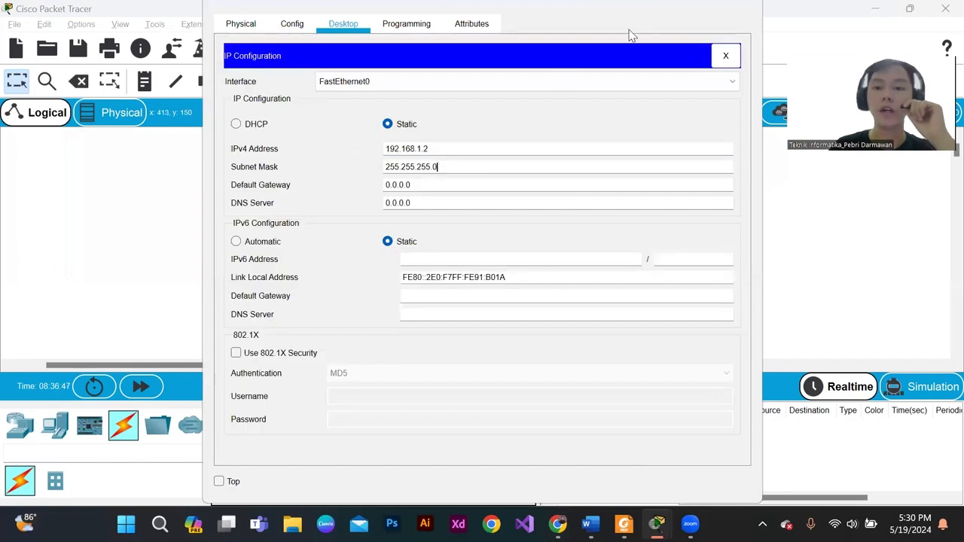
left_click(738, 6)
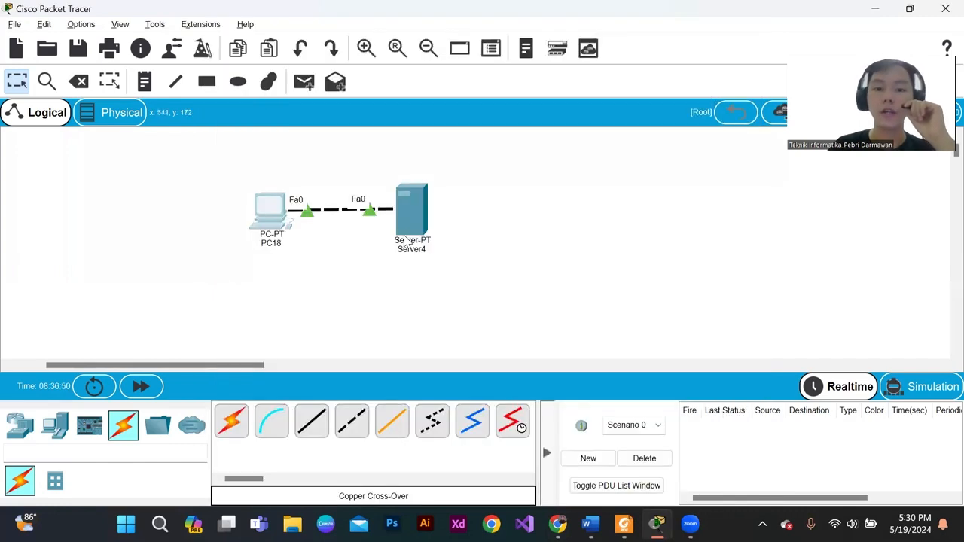
- Recheck the HTTP and HTTPS service states on Server4, and close its window
left_click(405, 225)
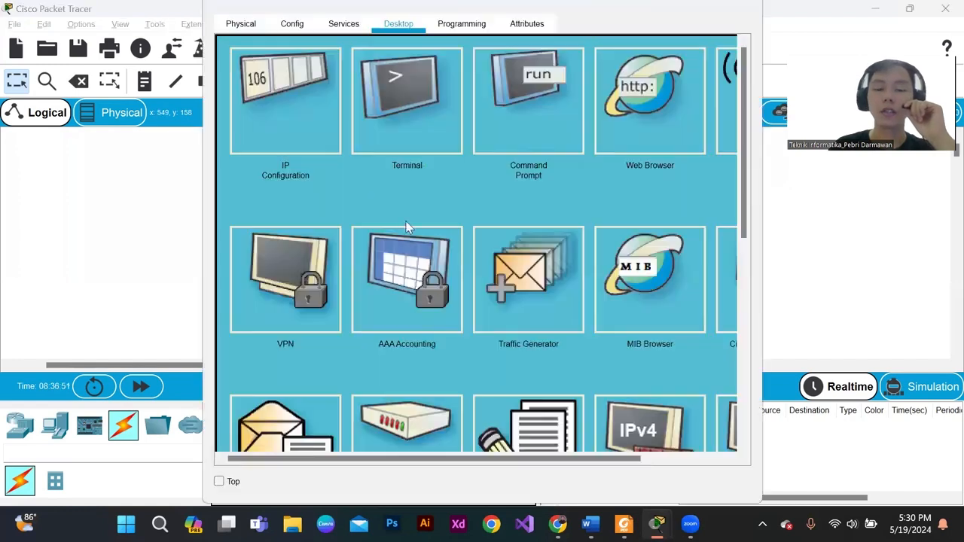
left_click(340, 27)
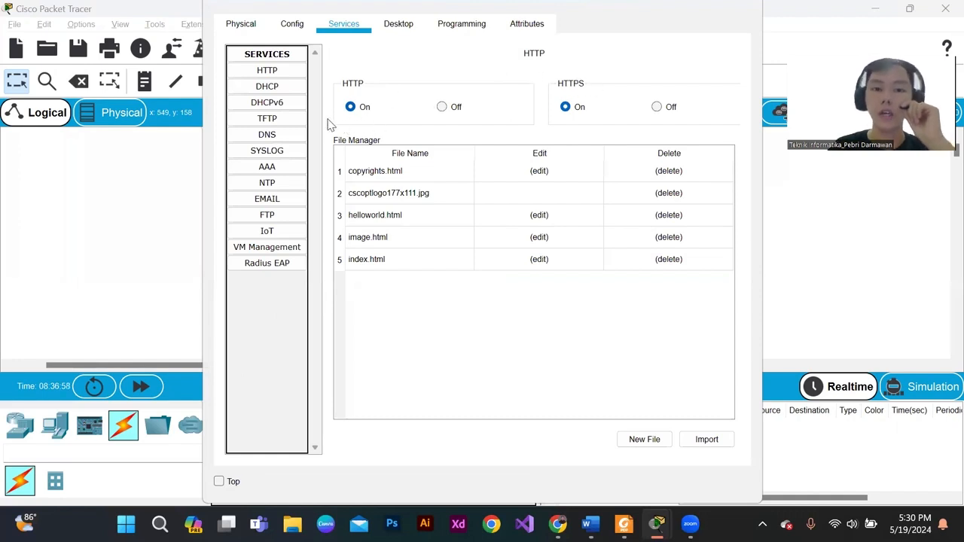
left_click(736, 7)
left_click_drag(201, 164, 189, 138)
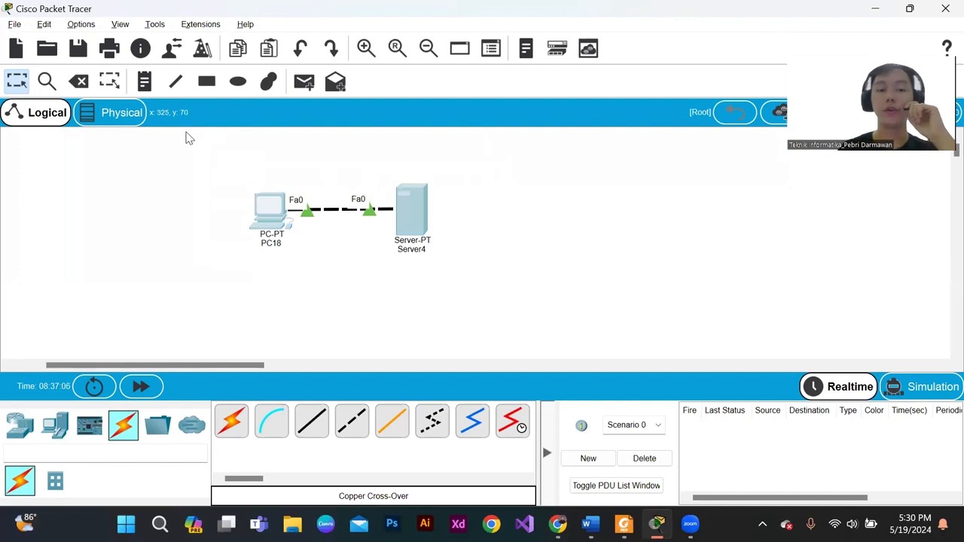
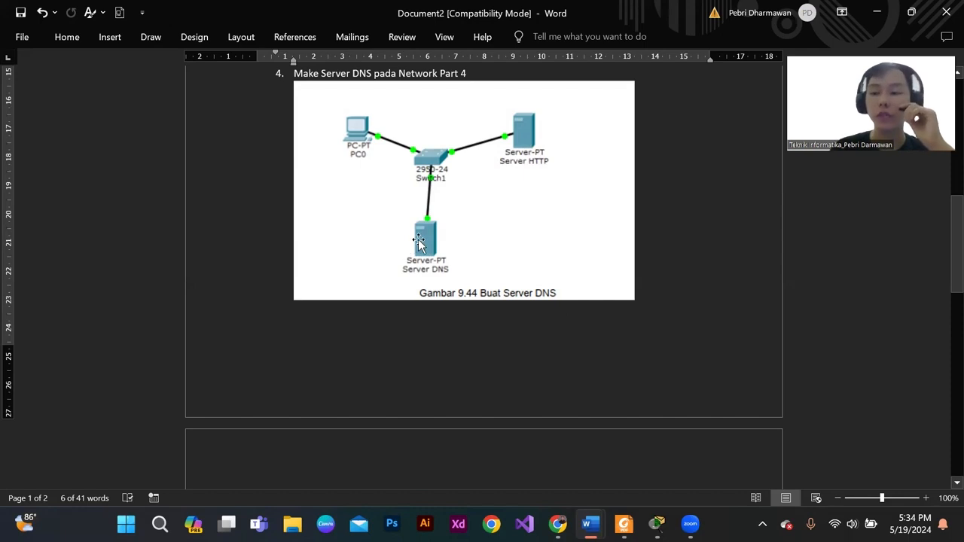
- Switch to Cisco Packet Tracer and shift PC18 and Server4 slightly lower in the workspace
mouse_move(657, 523)
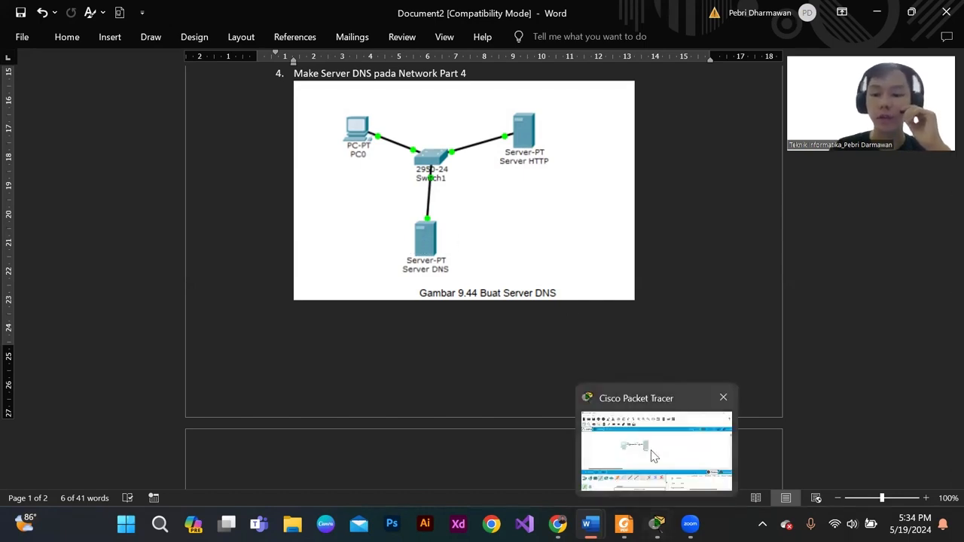
left_click(654, 456)
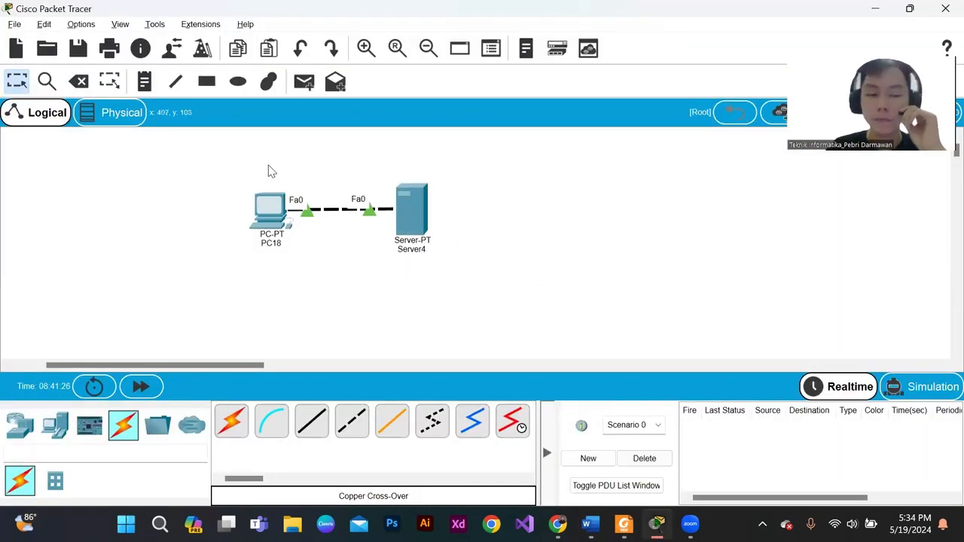
left_click_drag(237, 153, 461, 269)
left_click(461, 269)
left_click_drag(418, 221, 424, 228)
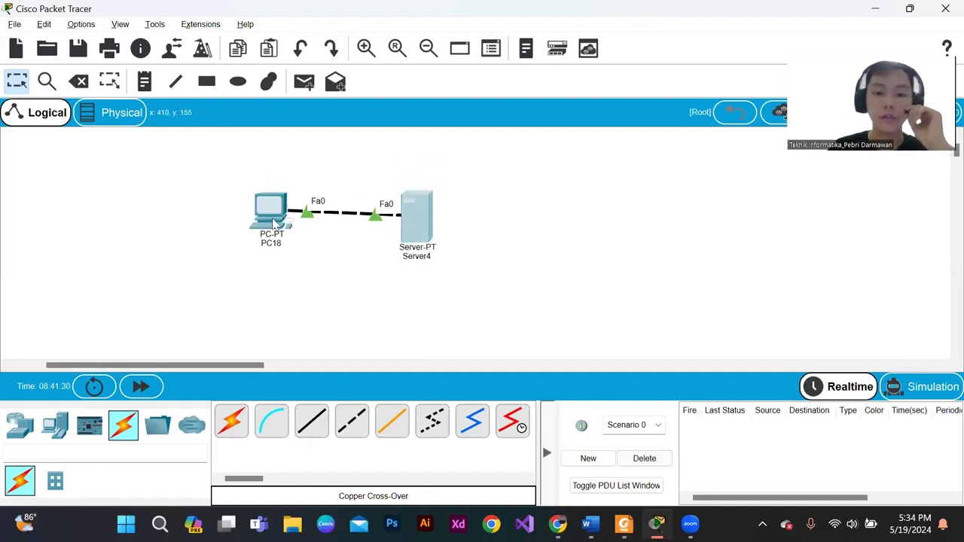
left_click_drag(274, 223, 284, 230)
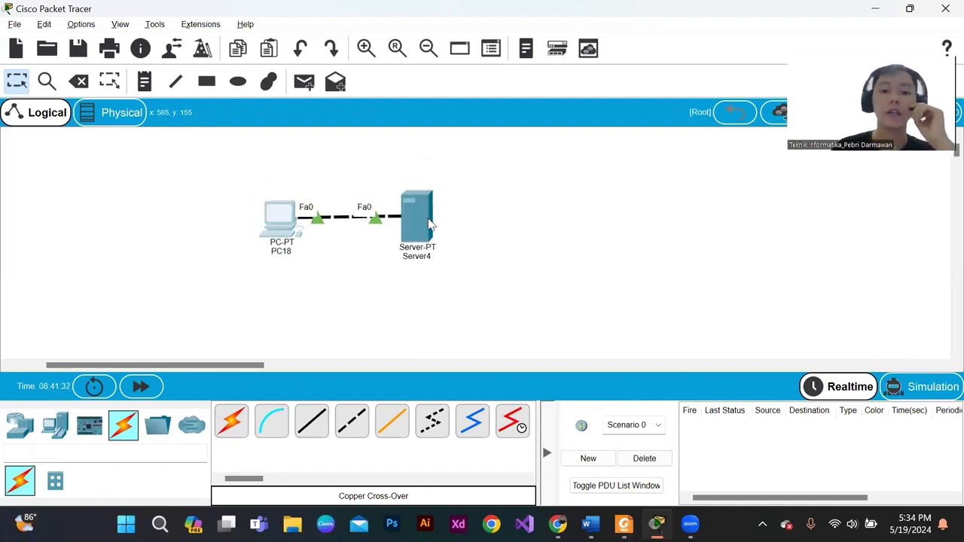
left_click_drag(422, 219, 428, 236)
left_click(269, 220)
left_click_drag(270, 220, 276, 231)
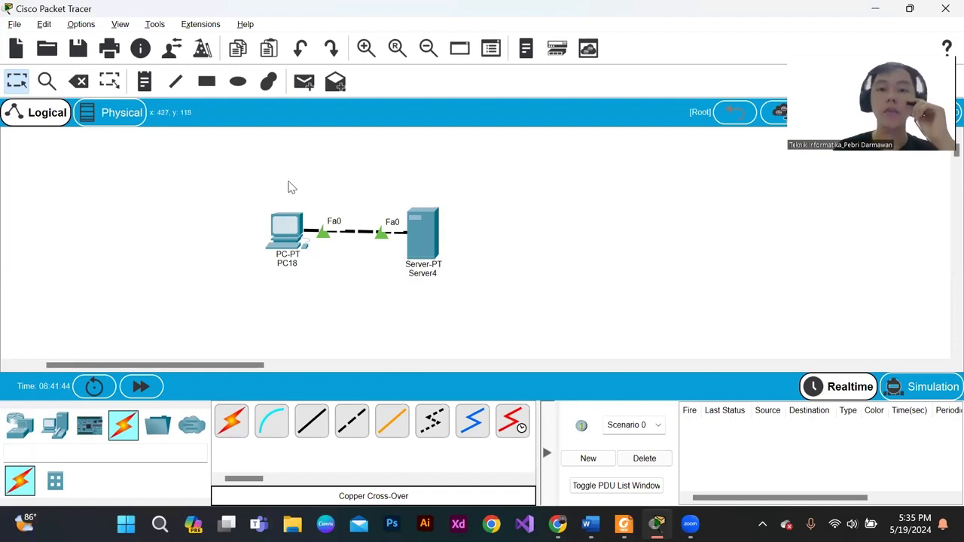
- Add a PT-Switch to the workspace below the link between PC18 and Server4
left_click(21, 433)
left_click(55, 426)
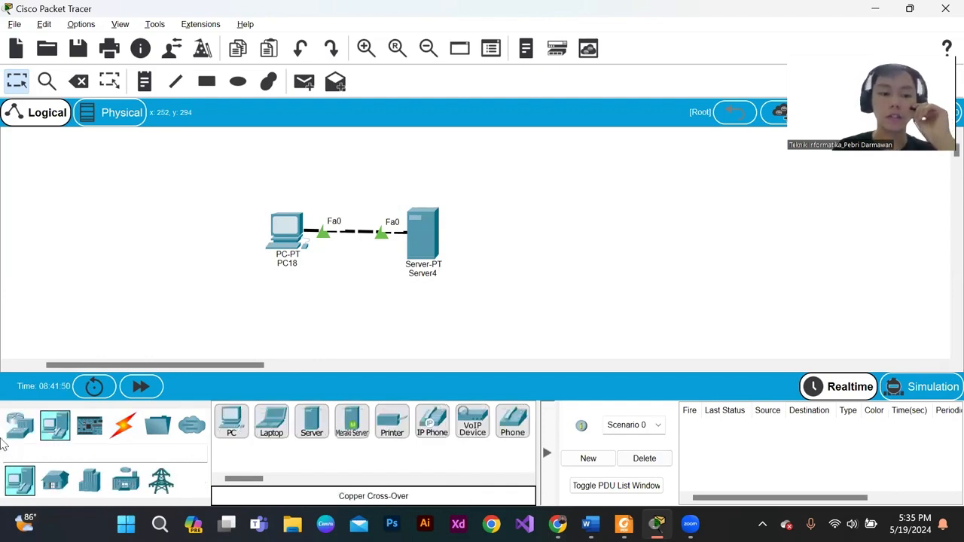
left_click(21, 426)
left_click(55, 480)
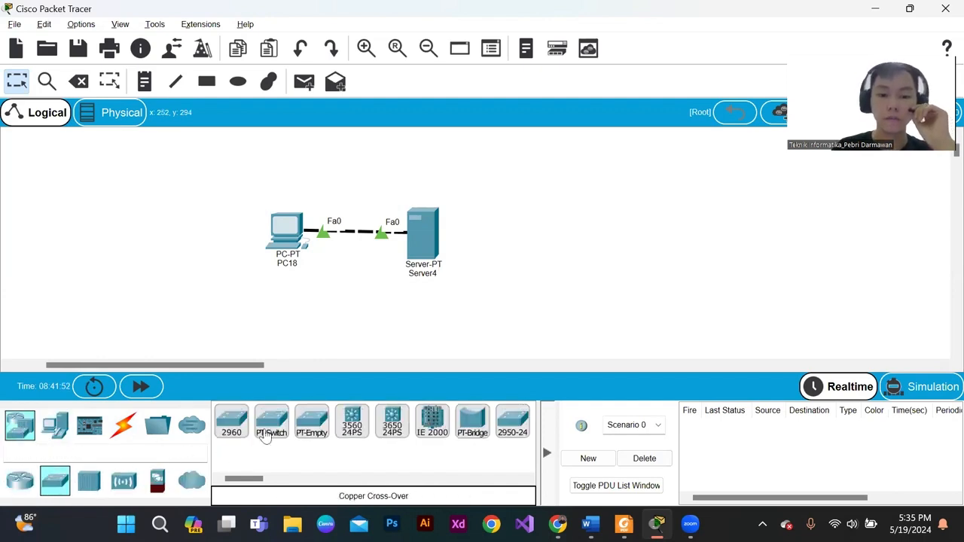
left_click_drag(271, 423, 361, 305)
- Space PC18, Server4 and the new switch apart, and delete the crossover cable between PC18 and Server4
left_click_drag(416, 241, 440, 233)
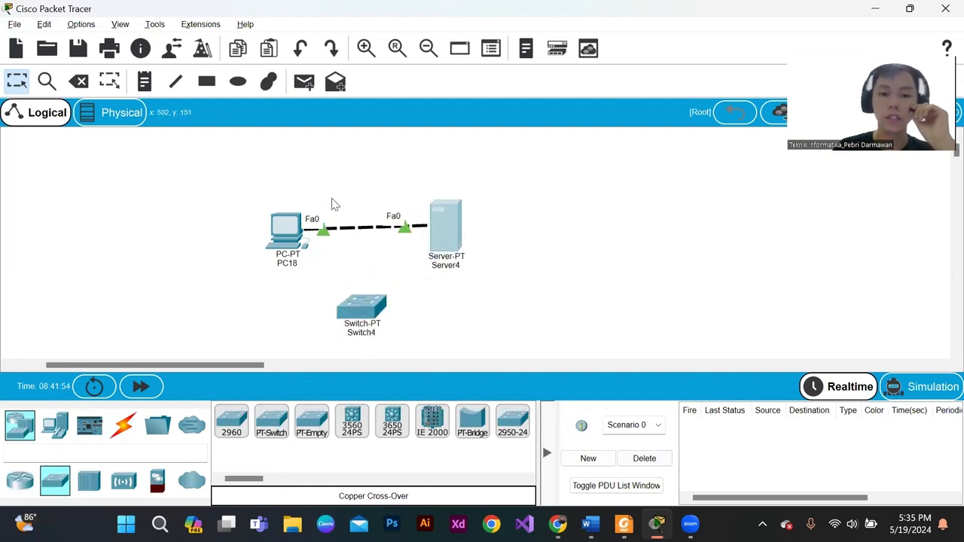
left_click_drag(361, 305, 358, 279)
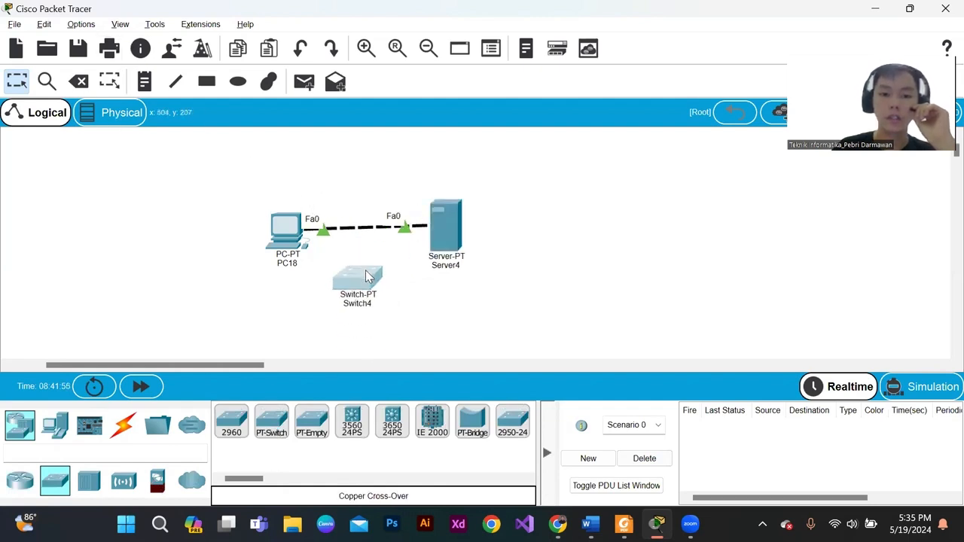
mouse_move(291, 241)
left_mouse_down()
mouse_move(265, 229)
mouse_move(275, 234)
left_mouse_up()
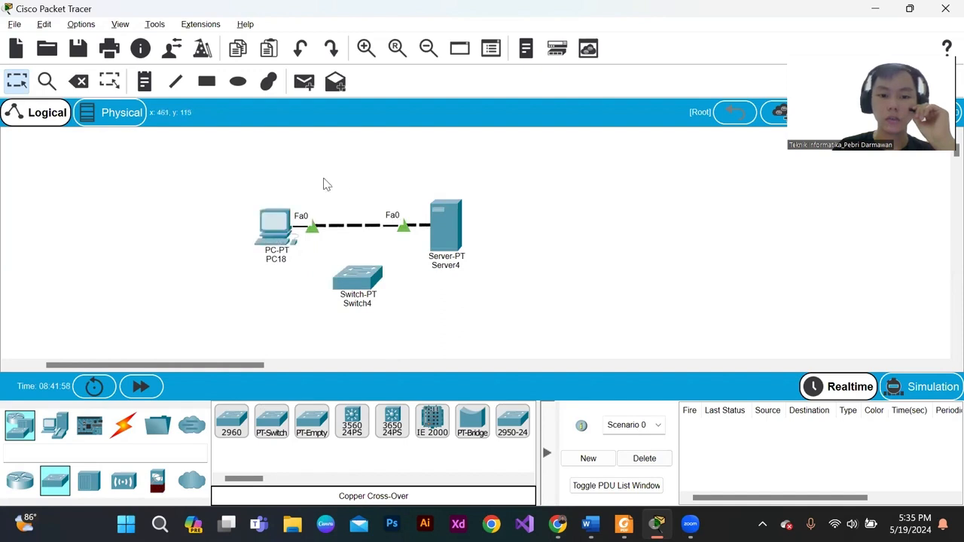
left_click(78, 80)
left_click(362, 227)
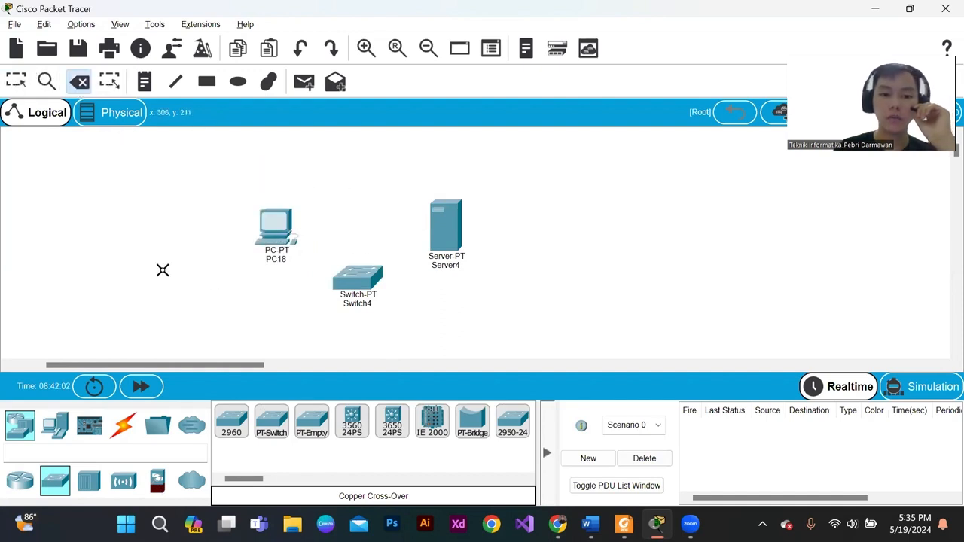
left_click(120, 427)
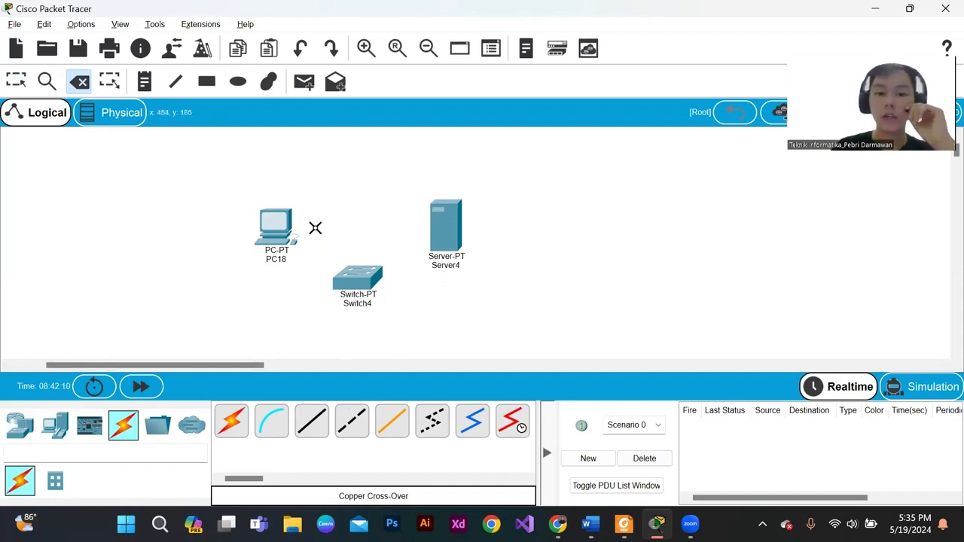
left_click(327, 432)
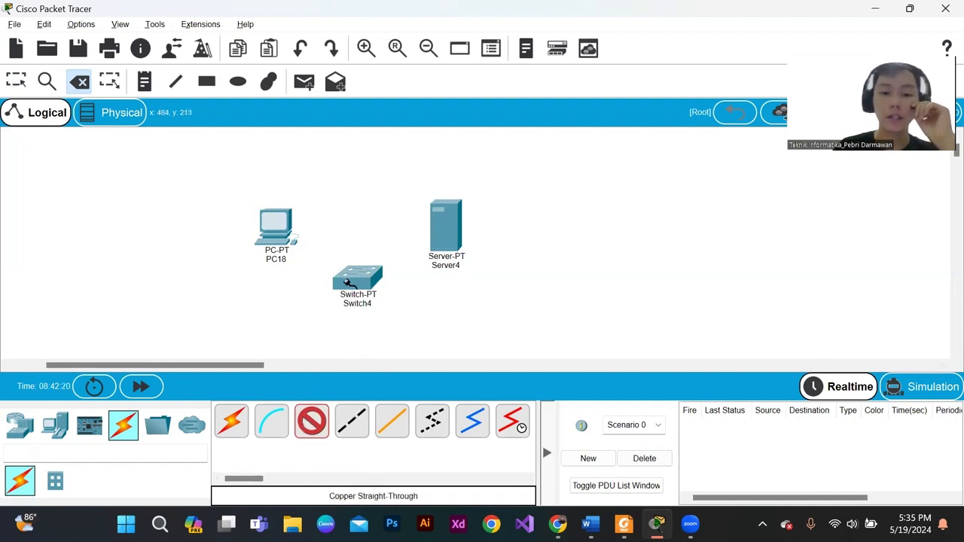
left_click(19, 427)
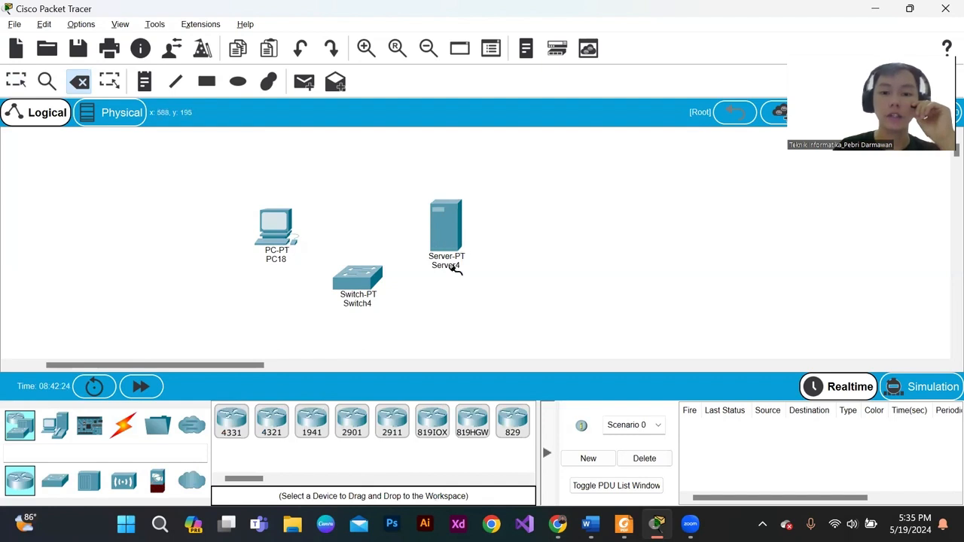
left_click(54, 481)
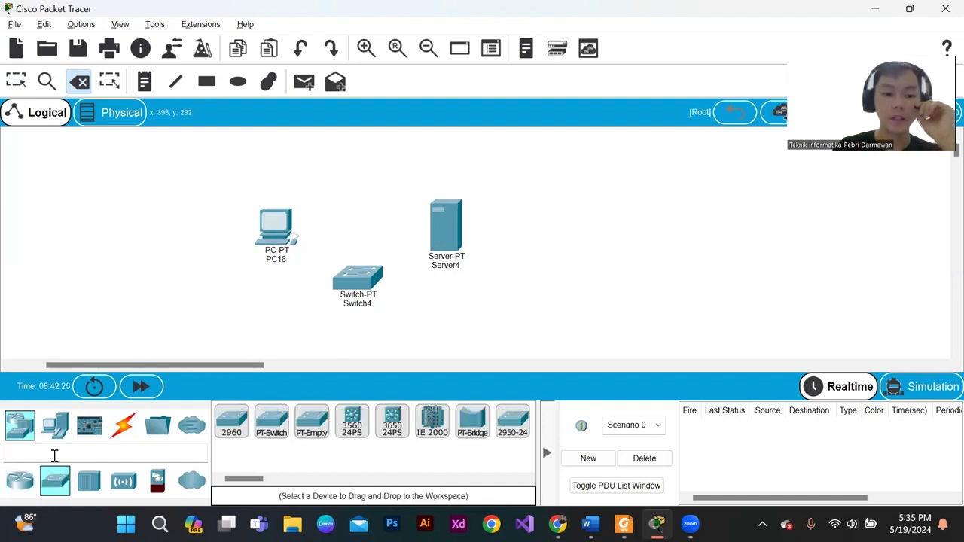
- Add a second server to the workspace below Switch4
left_click(66, 433)
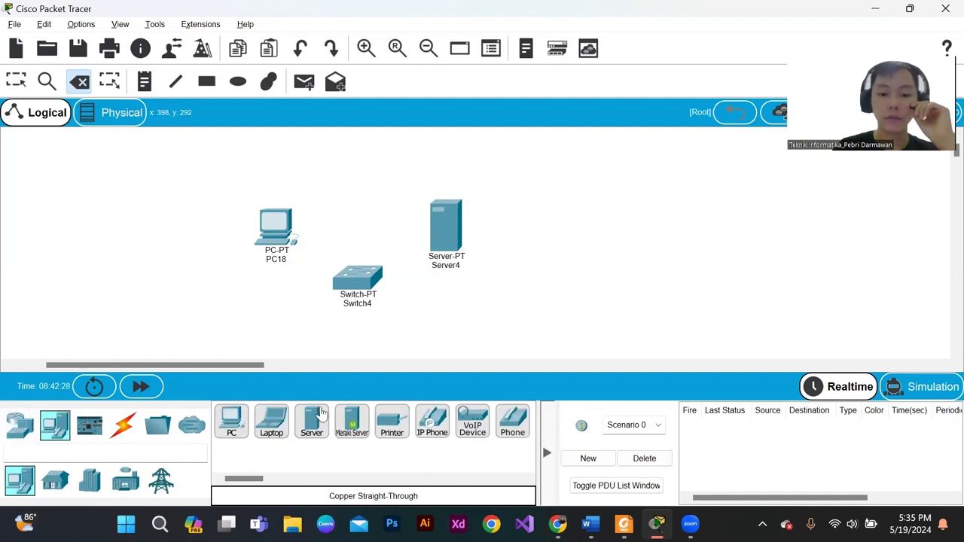
left_click_drag(311, 420, 359, 280)
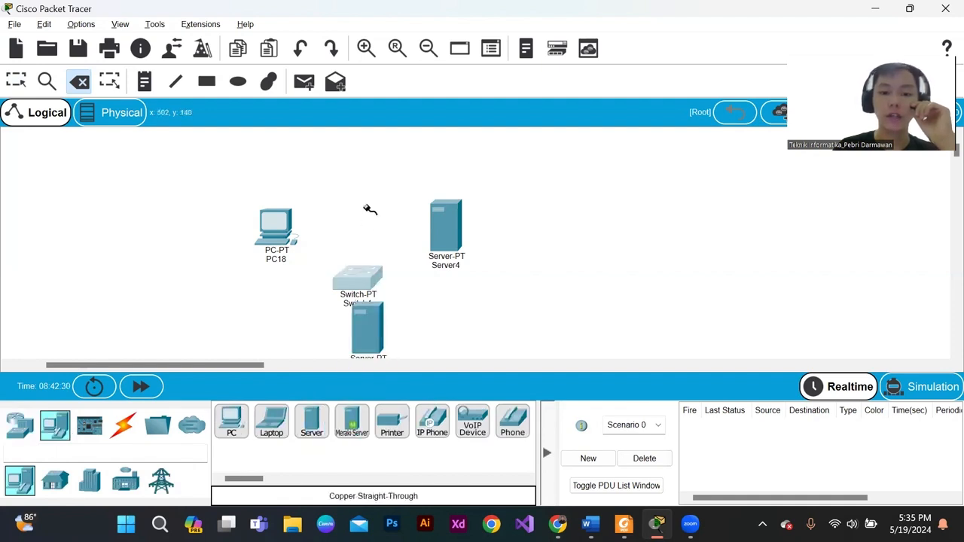
key("Escape")
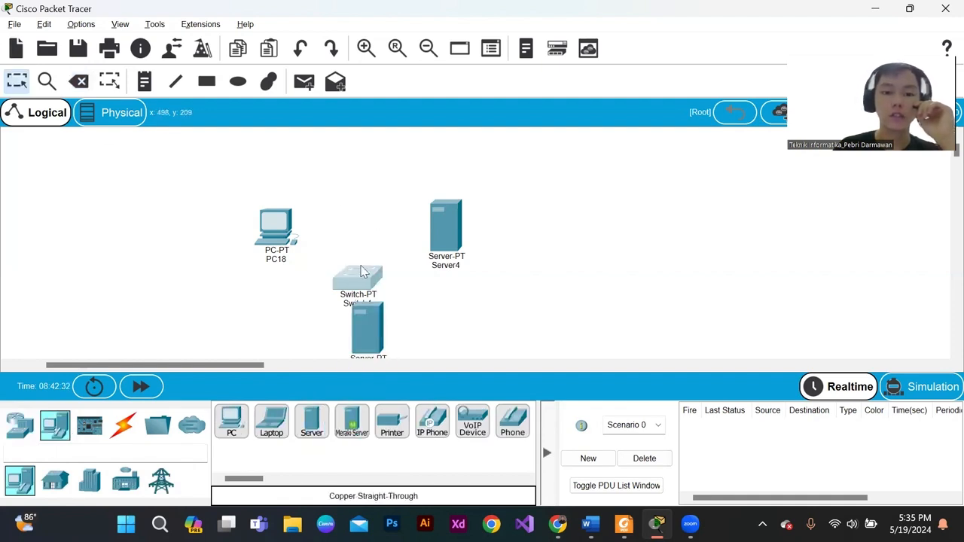
- Arrange PC18, Switch4 and Server4 in a row, with the new server just below the switch
left_click_drag(361, 267, 368, 197)
left_click_drag(275, 219, 276, 176)
left_click_drag(439, 222, 444, 175)
left_click_drag(374, 210, 375, 189)
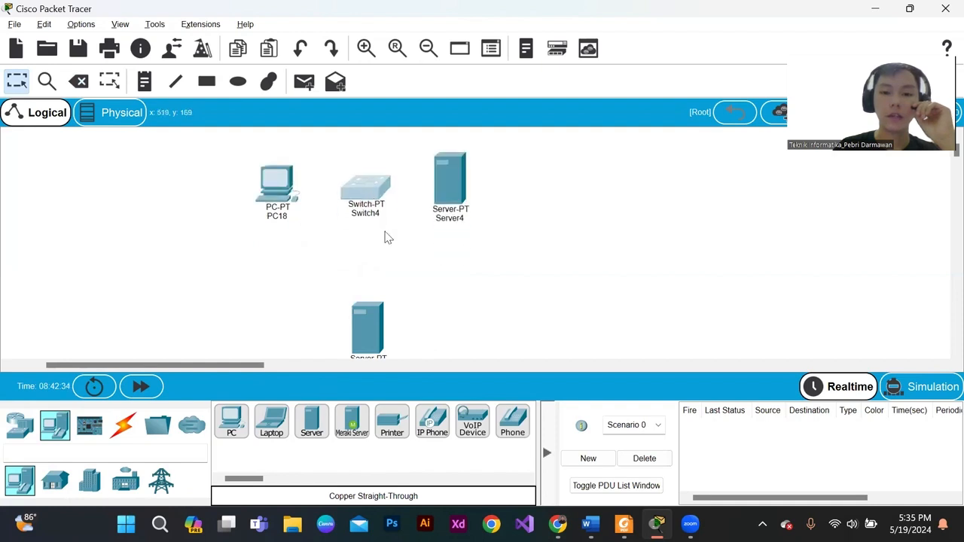
left_click_drag(432, 230, 437, 237)
left_click_drag(368, 339, 379, 289)
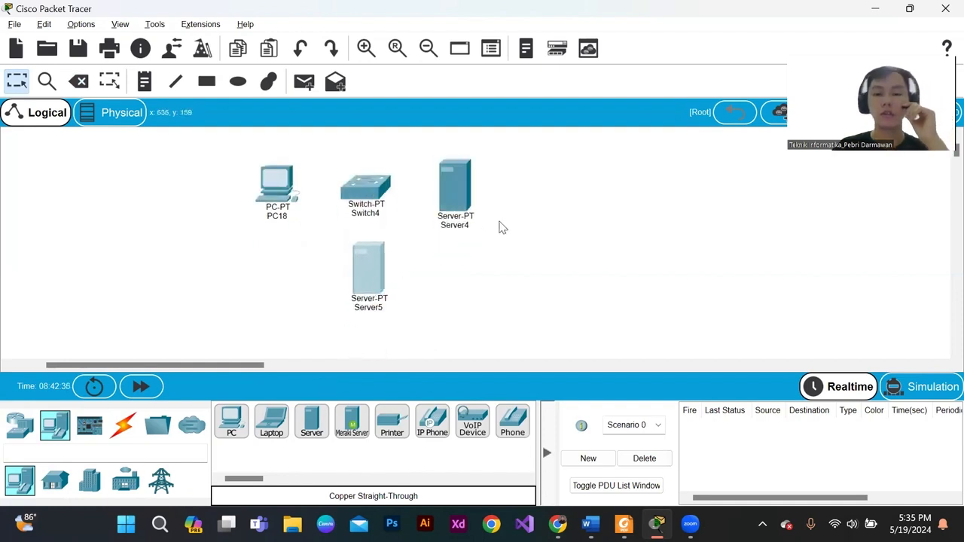
- Rename Server4 as Server HTTP
left_click(459, 224)
left_click(461, 226)
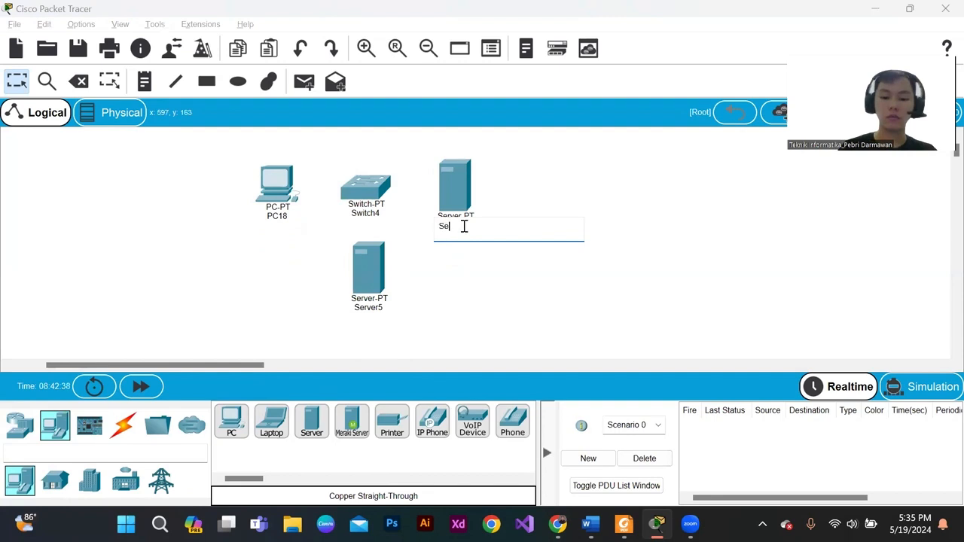
key("Return")
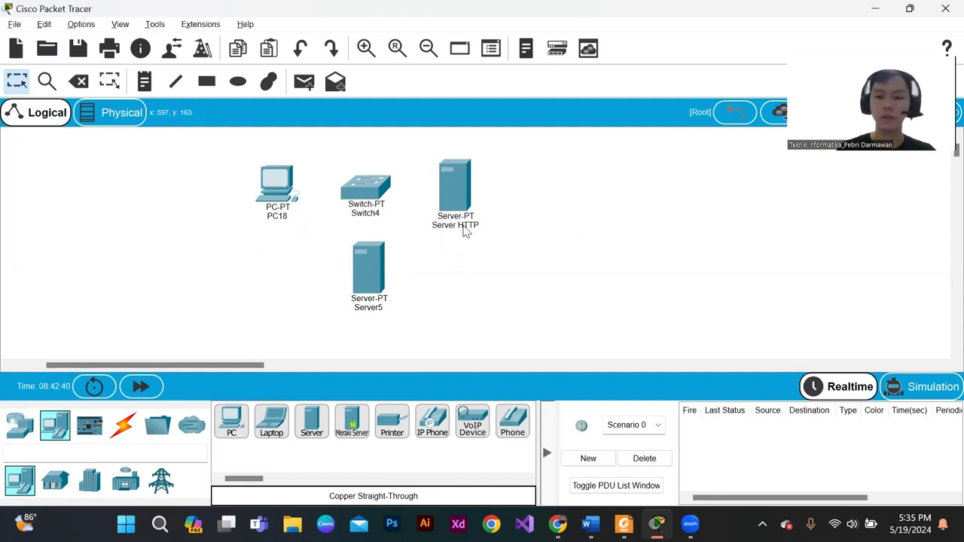
- Rename the server below the switch as Server DNS
left_click(369, 308)
left_click(372, 310)
key("BackSpace")
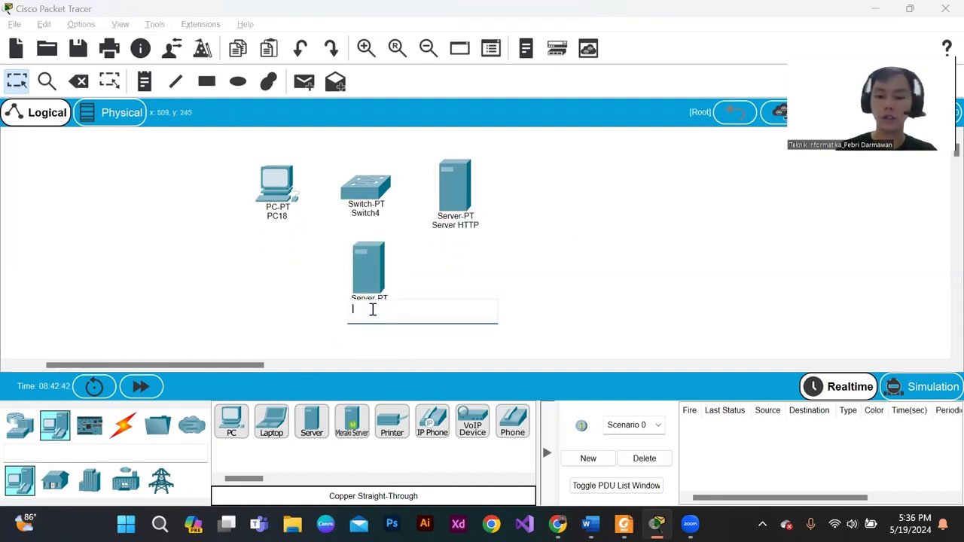
type("Server D")
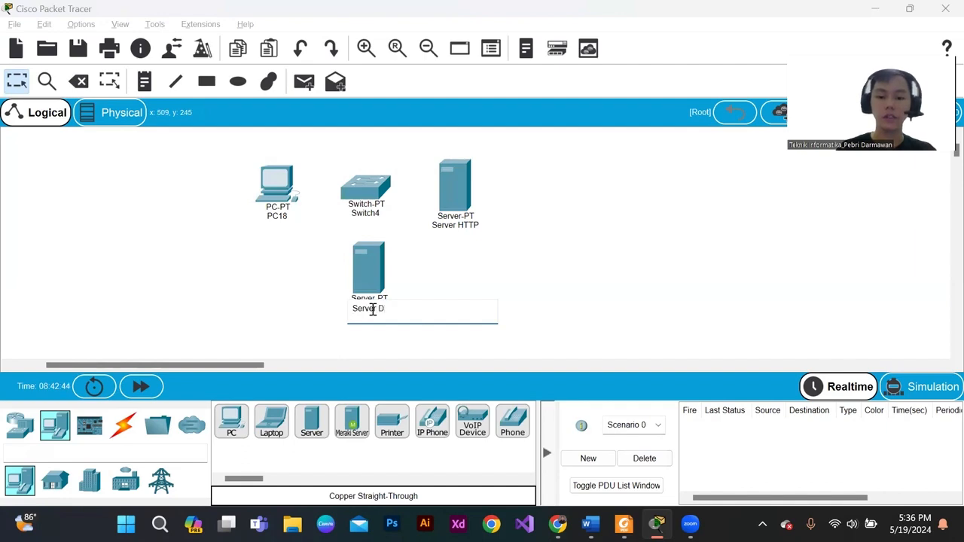
type("NS")
key("Return")
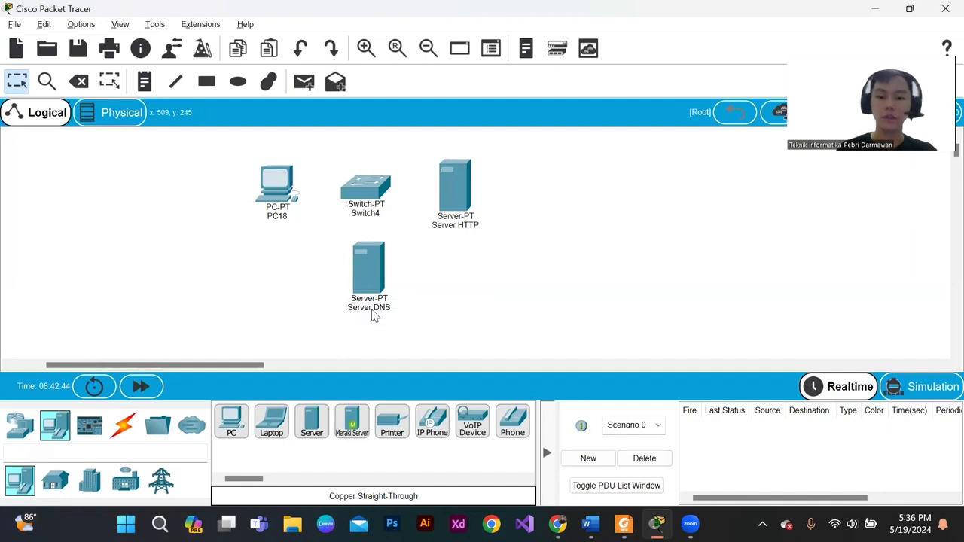
- Rename PC18 as PC Client
left_click(285, 216)
left_click(745, 6)
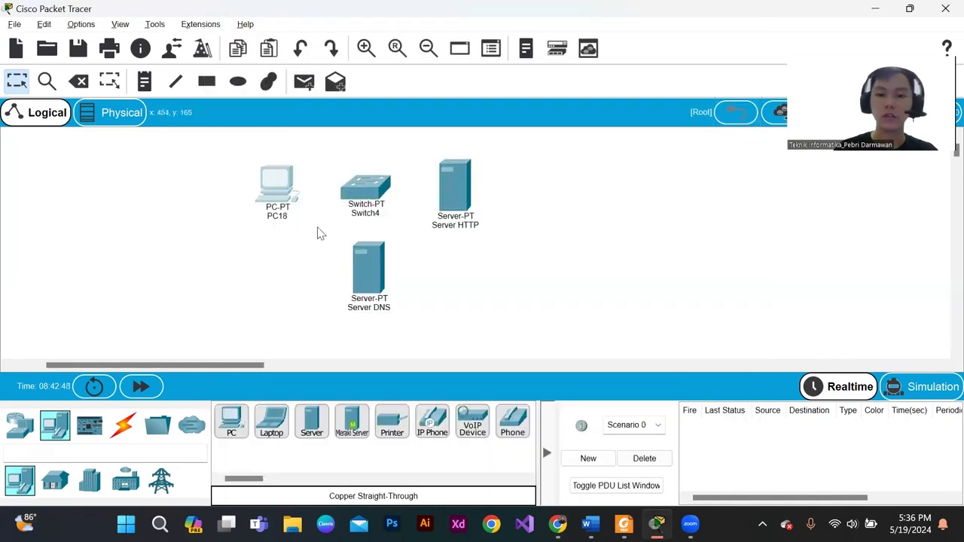
left_click(283, 216)
key("BackSpace")
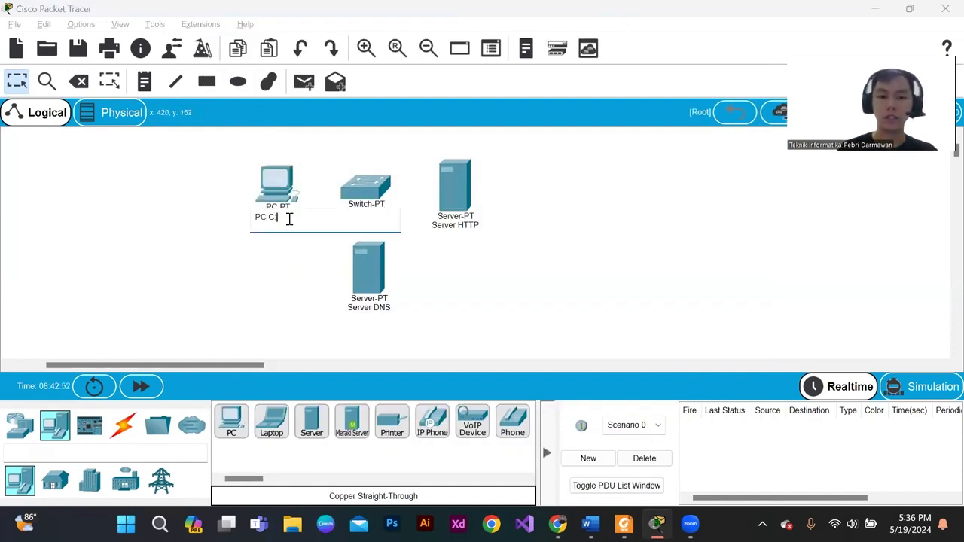
type("PC Client")
key("Return")
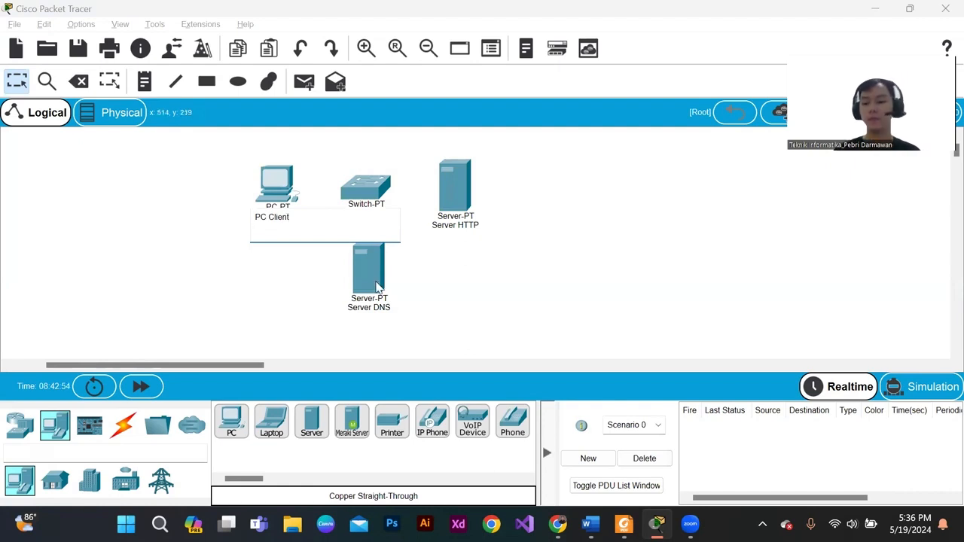
left_click(437, 269)
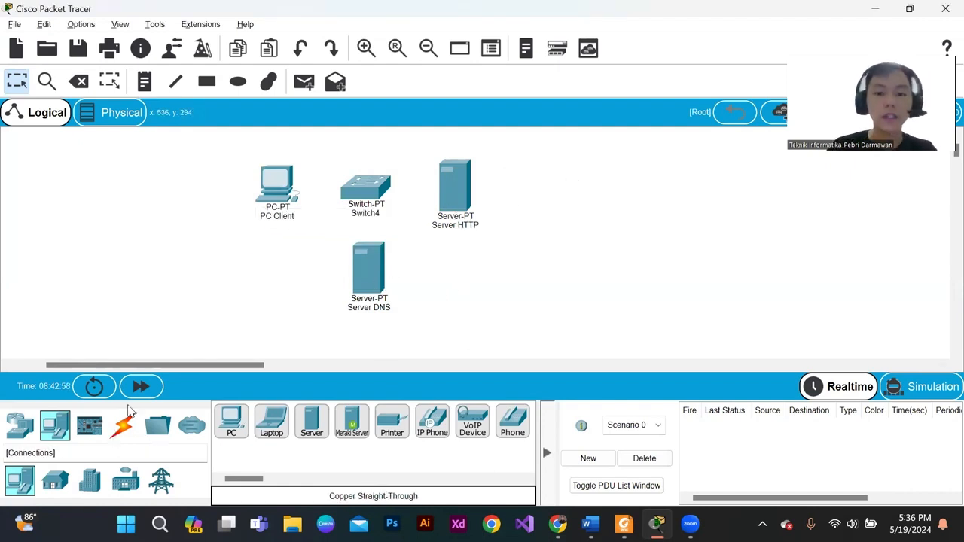
left_click_drag(189, 130, 548, 301)
- Connect PC Client's FastEthernet0 to Switch4's FastEthernet0/1 with a copper straight-through cable
left_click(123, 425)
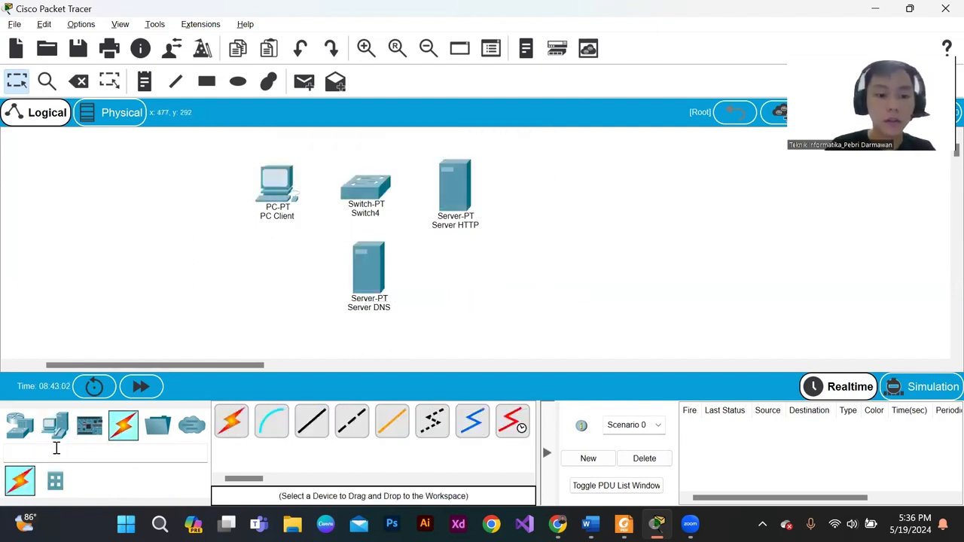
left_click(311, 423)
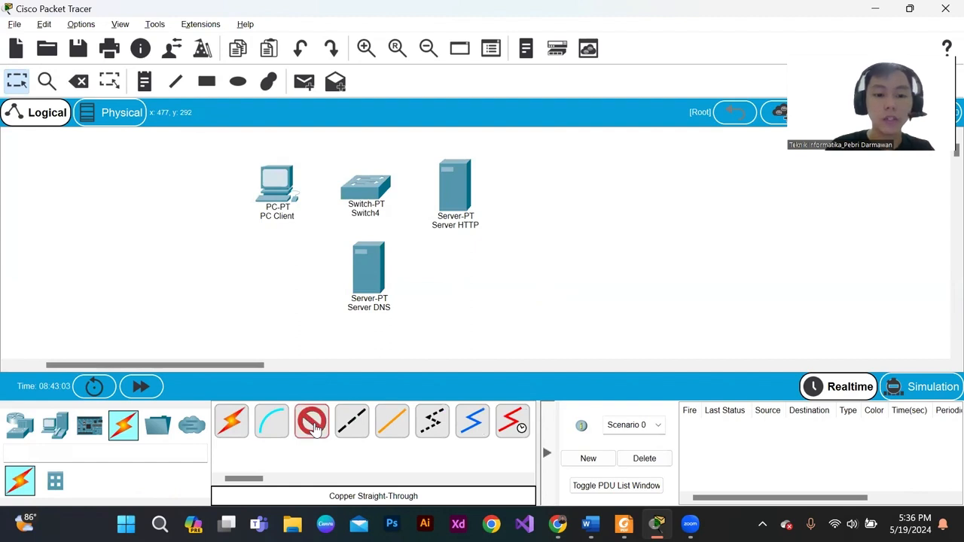
left_click(284, 184)
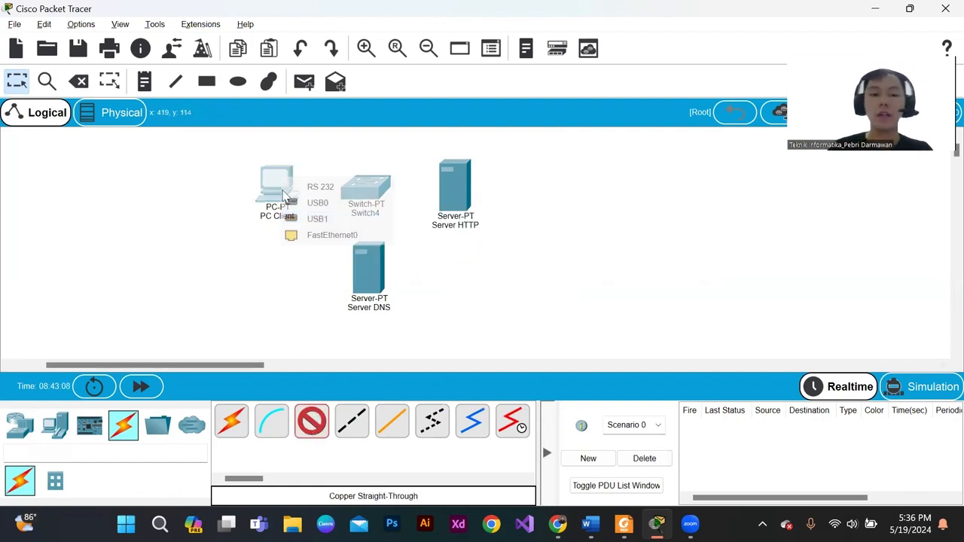
left_click(312, 233)
left_click(368, 188)
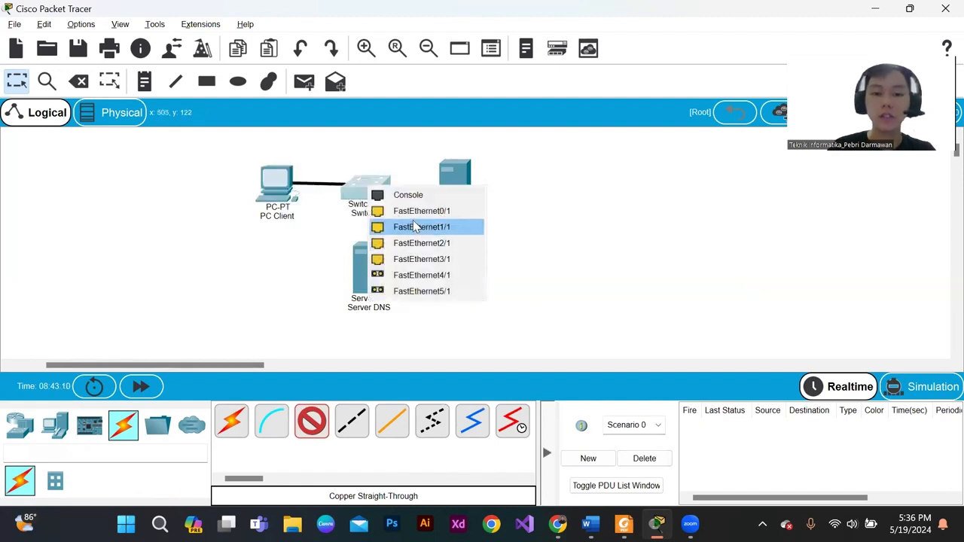
left_click(413, 216)
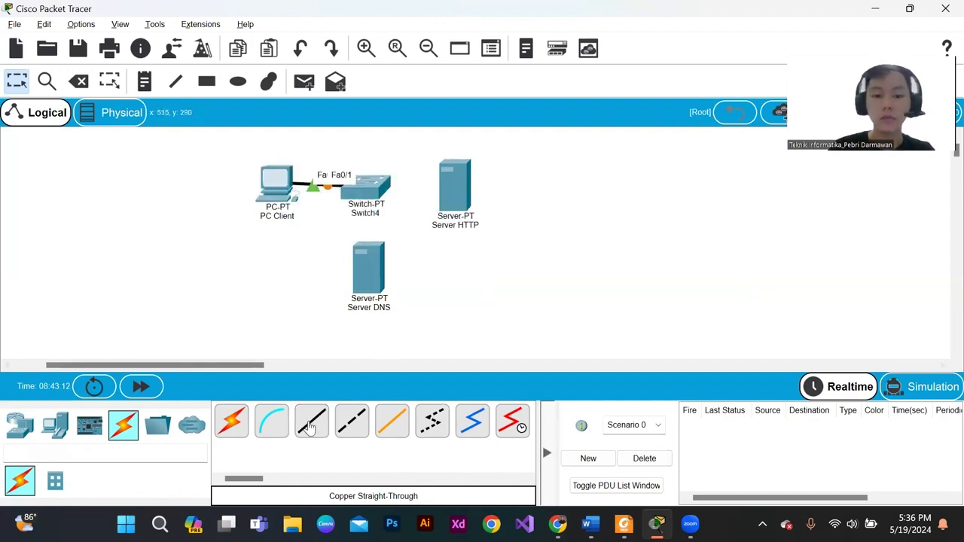
- Connect Server DNS to Switch4's FastEthernet1/1 with a copper straight-through cable
left_click(372, 285)
left_click(399, 293)
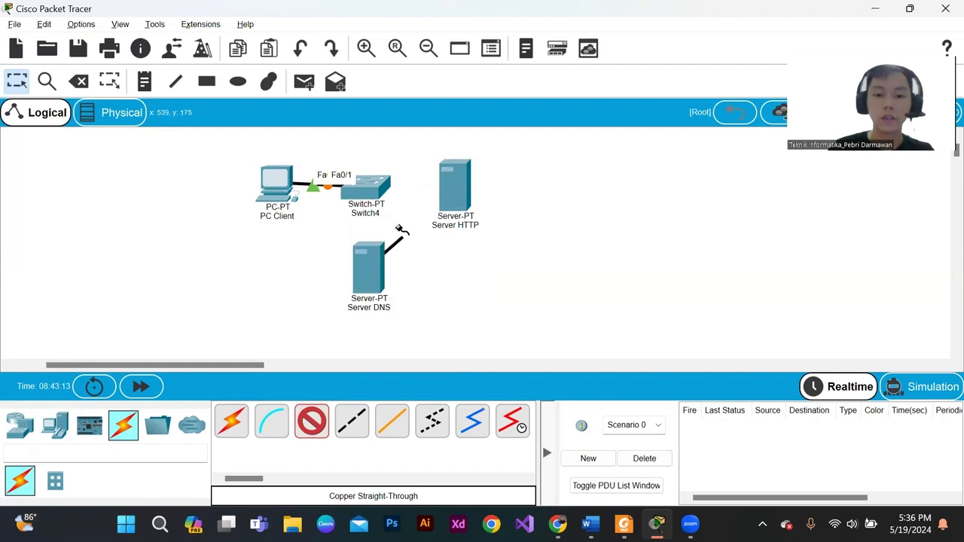
left_click(366, 191)
left_click(413, 214)
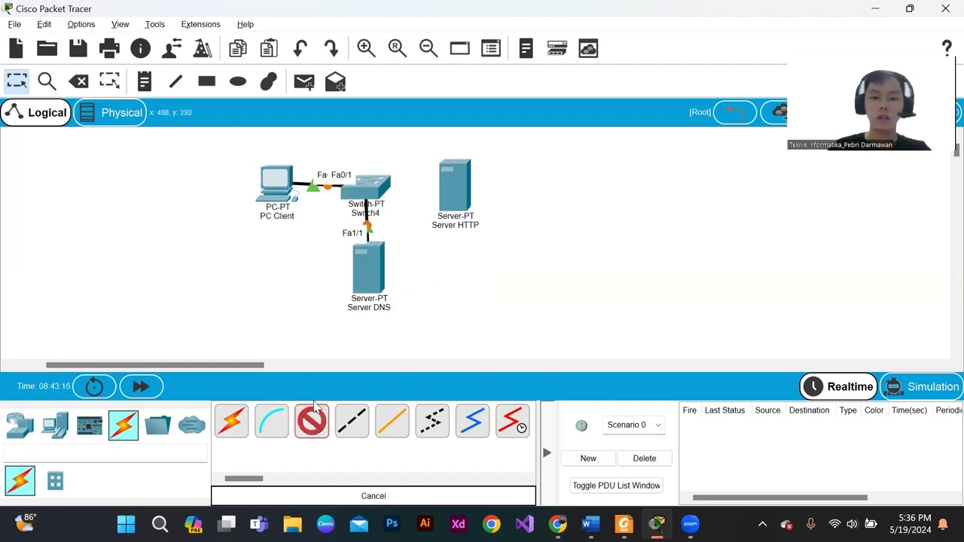
- Connect Server HTTP to Switch4's FastEthernet2/1 with a copper straight-through cable
left_click(464, 196)
left_click(497, 202)
left_click(363, 190)
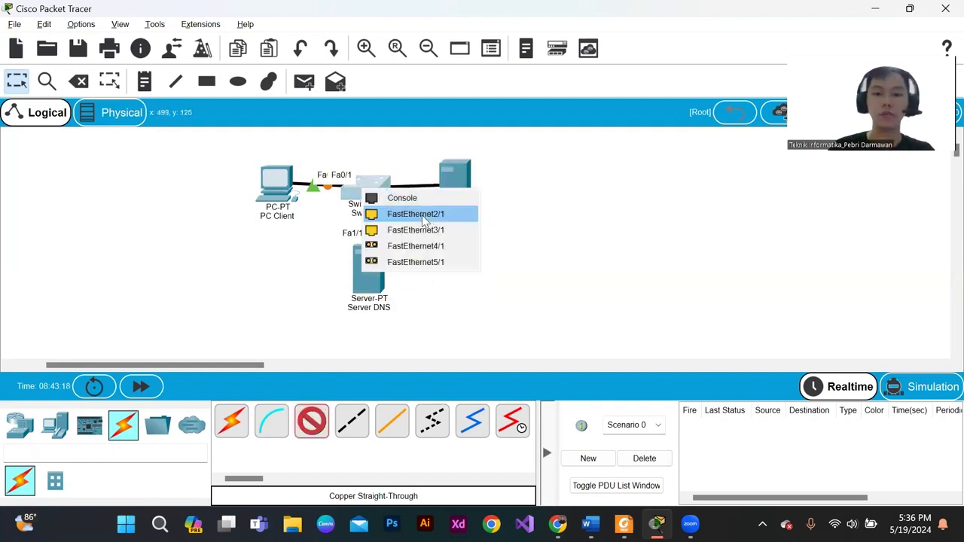
left_click(422, 218)
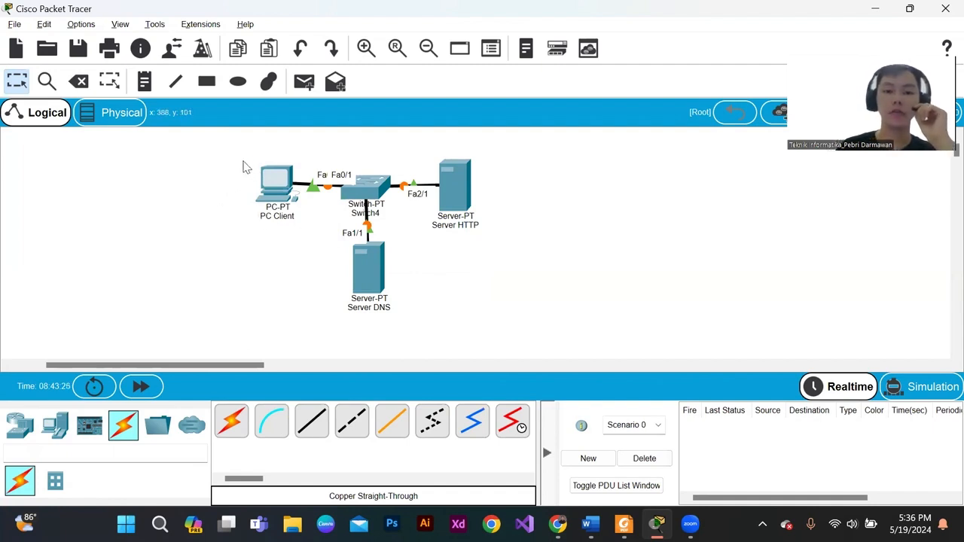
left_click_drag(243, 162, 311, 230)
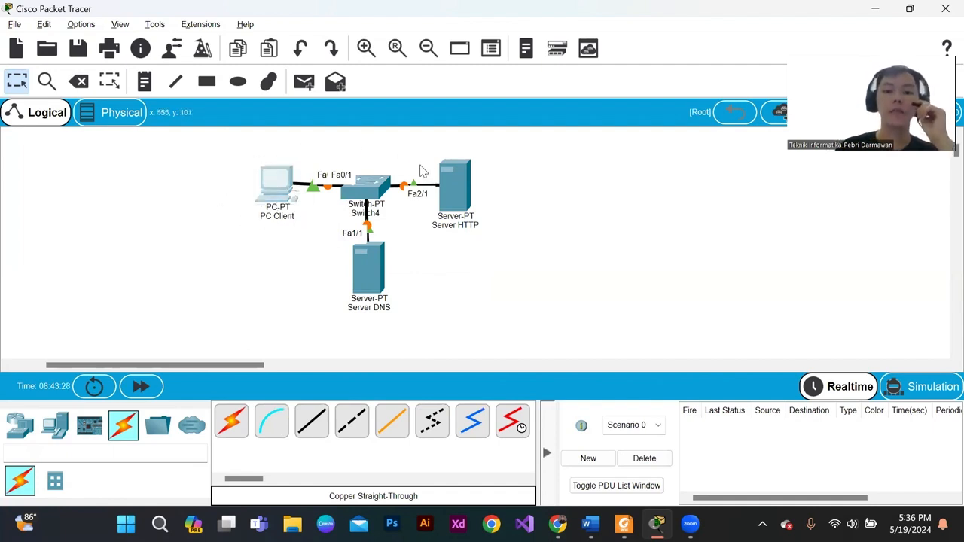
left_click_drag(430, 156, 486, 231)
left_click(484, 238)
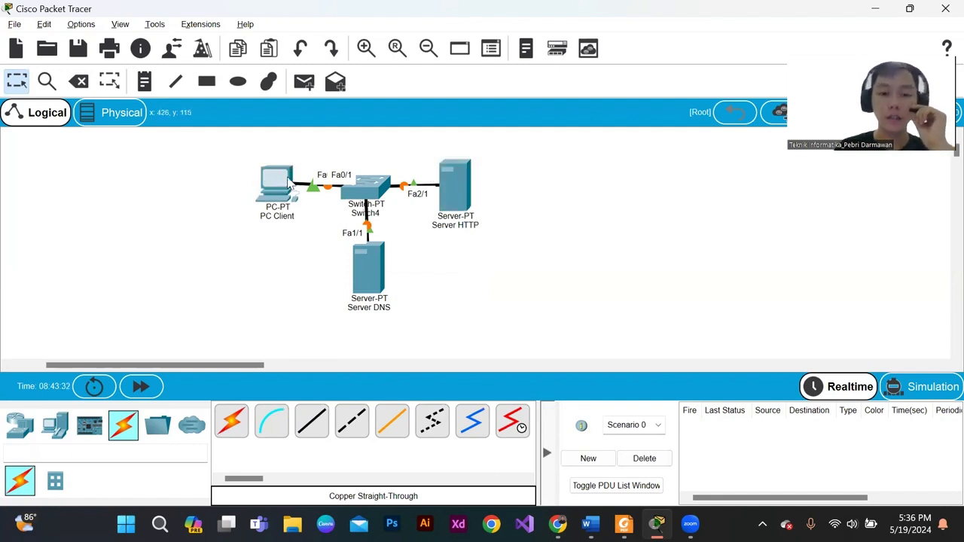
- Check PC Client's IP configuration and the HTTP service settings of Server HTTP
left_click(277, 181)
left_click(304, 57)
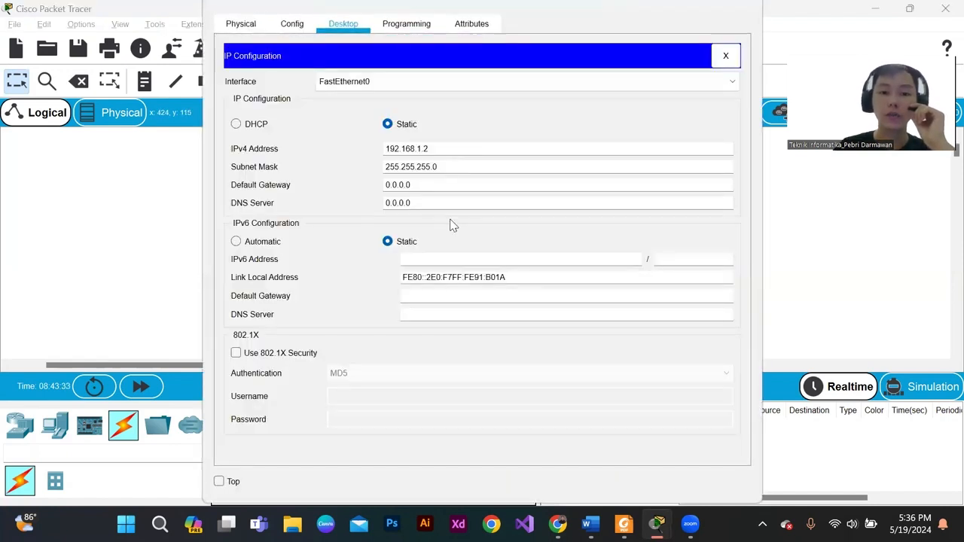
double_click(452, 148)
left_click(745, 6)
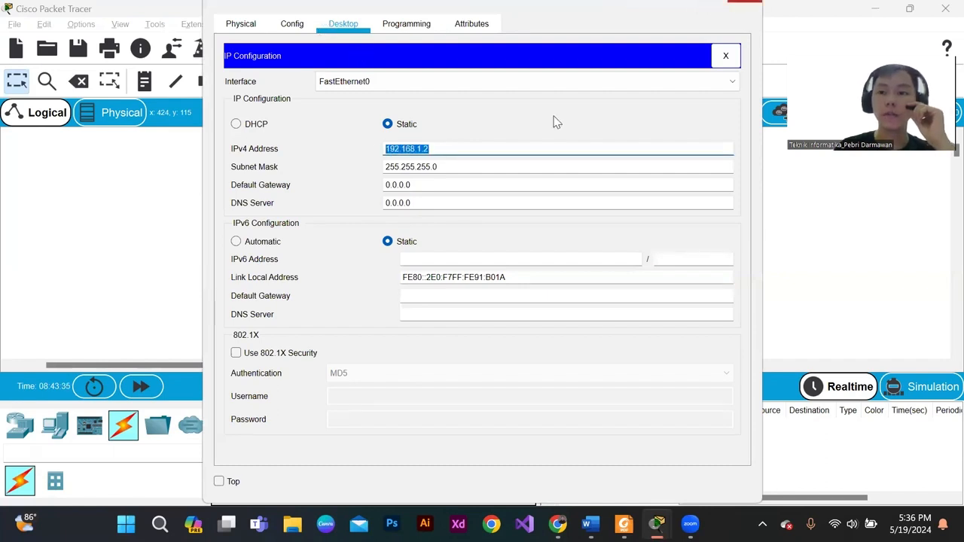
left_click(458, 182)
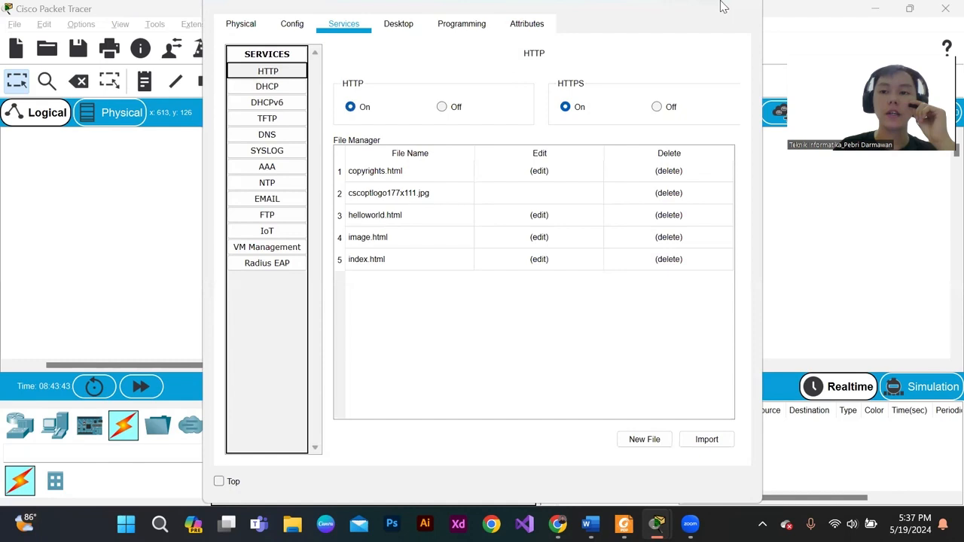
left_click(745, 6)
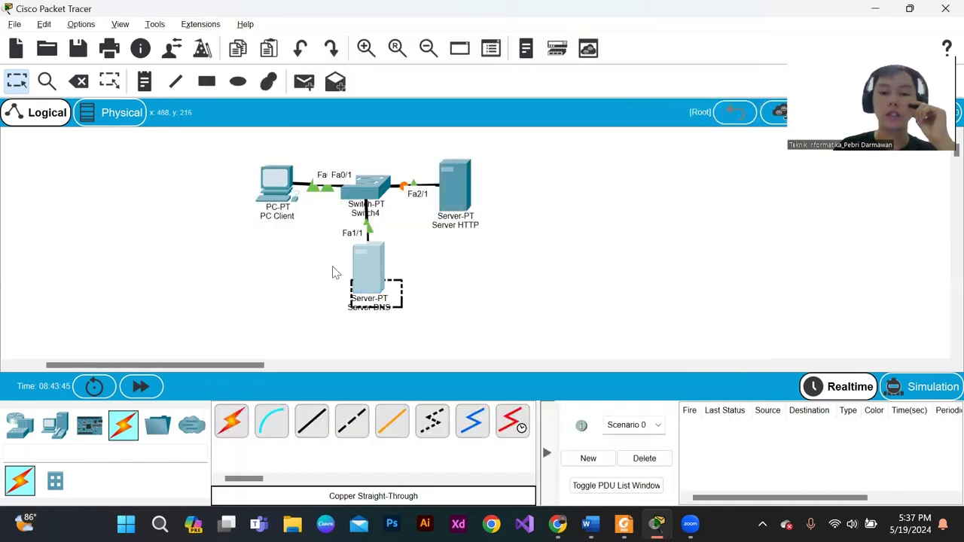
- Turn on the DNS service on Server DNS
left_click(368, 264)
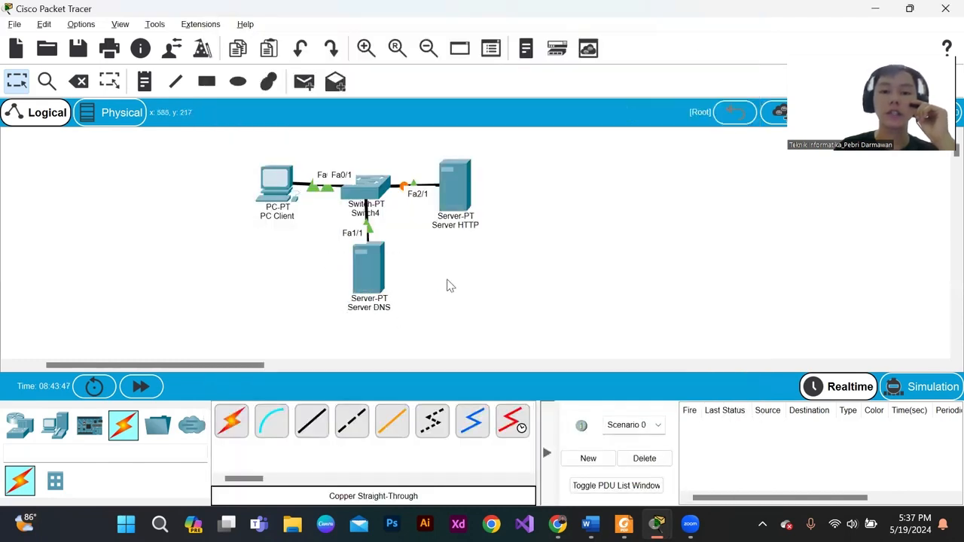
left_click(358, 265)
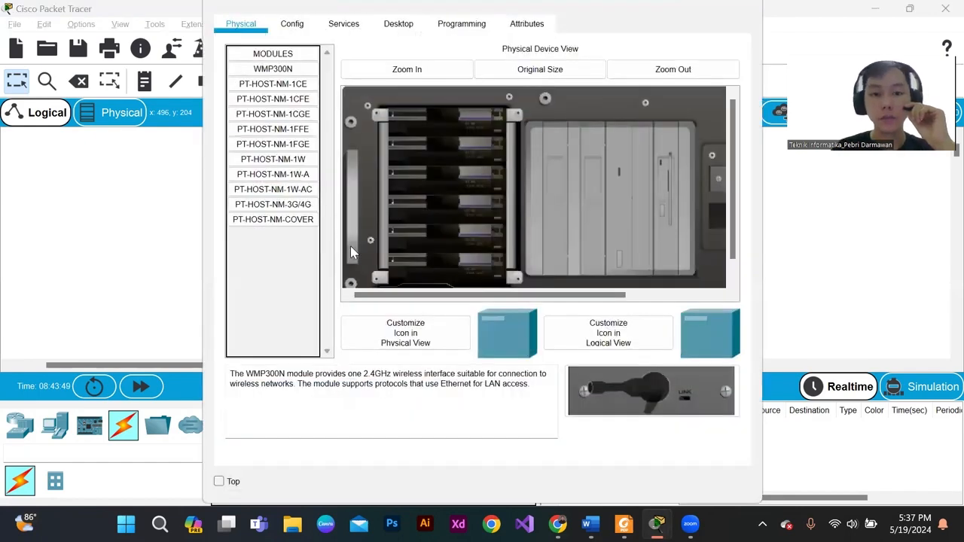
left_click(348, 37)
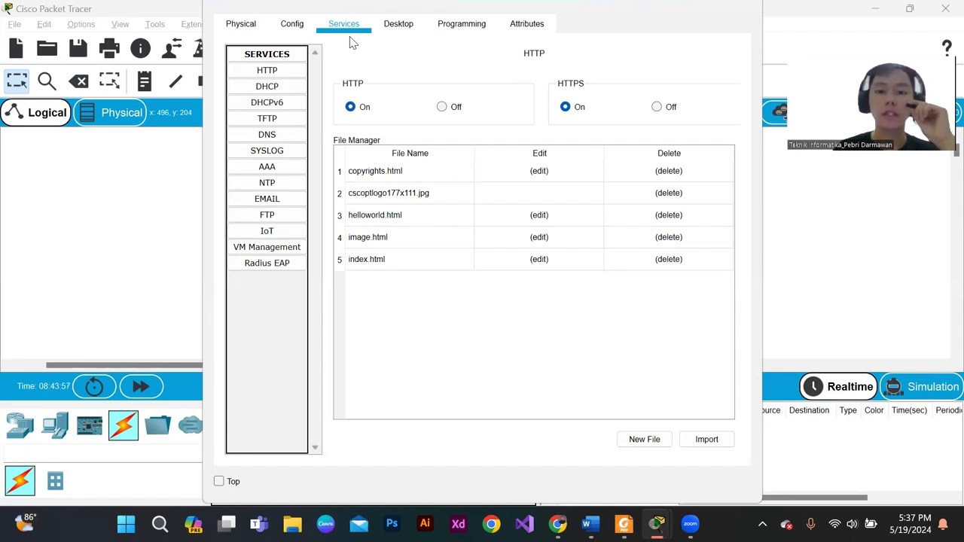
left_click(278, 134)
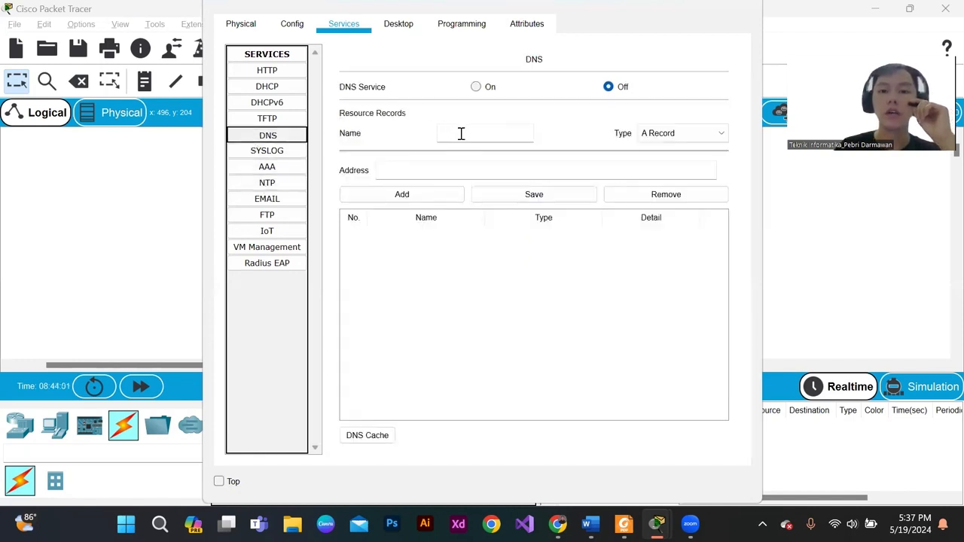
left_click(461, 134)
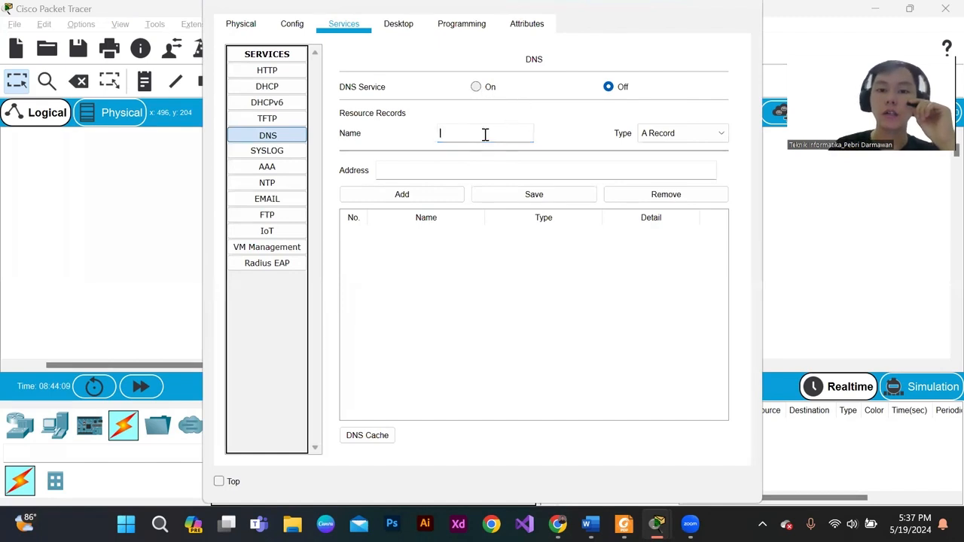
left_click(477, 87)
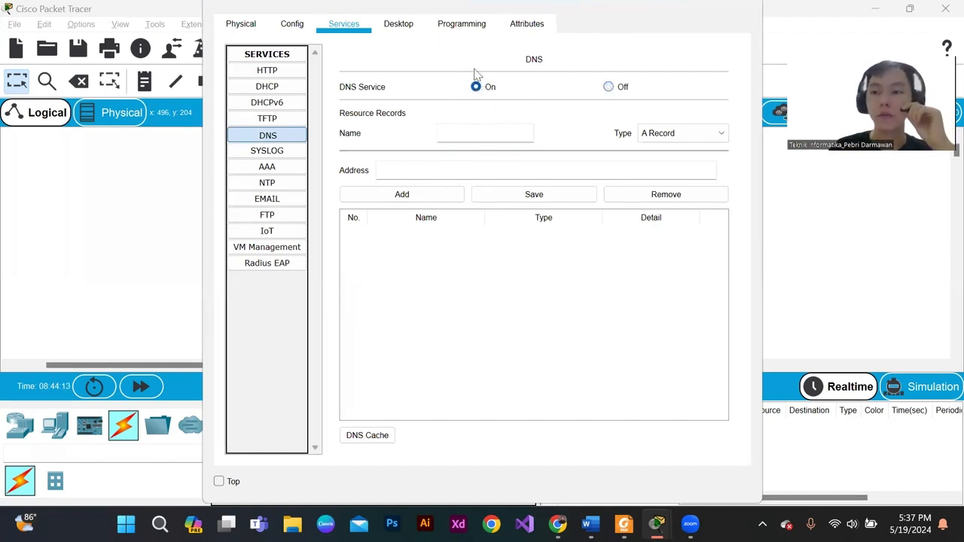
- Add an A record to Server DNS that maps the name cisco.com to the address 192.168.1.1
left_click(482, 135)
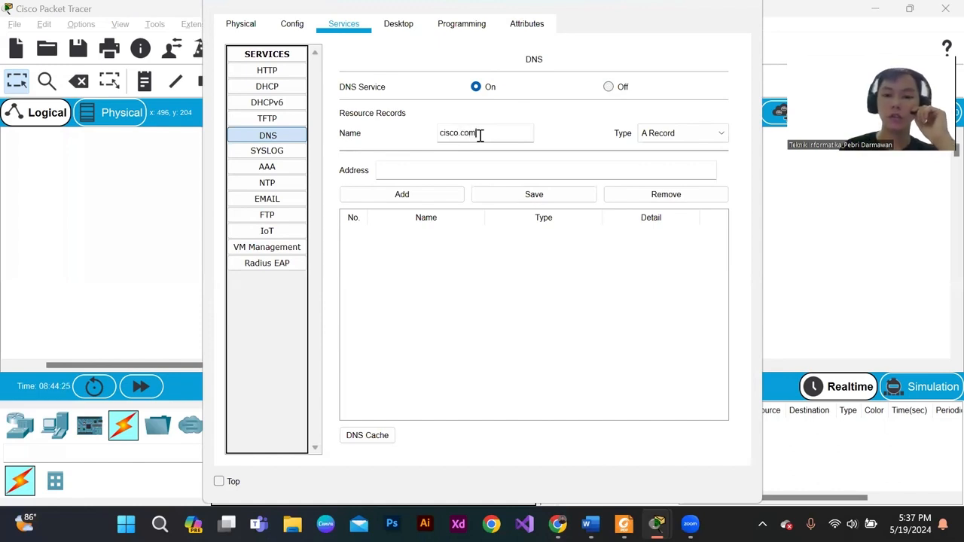
left_click(452, 170)
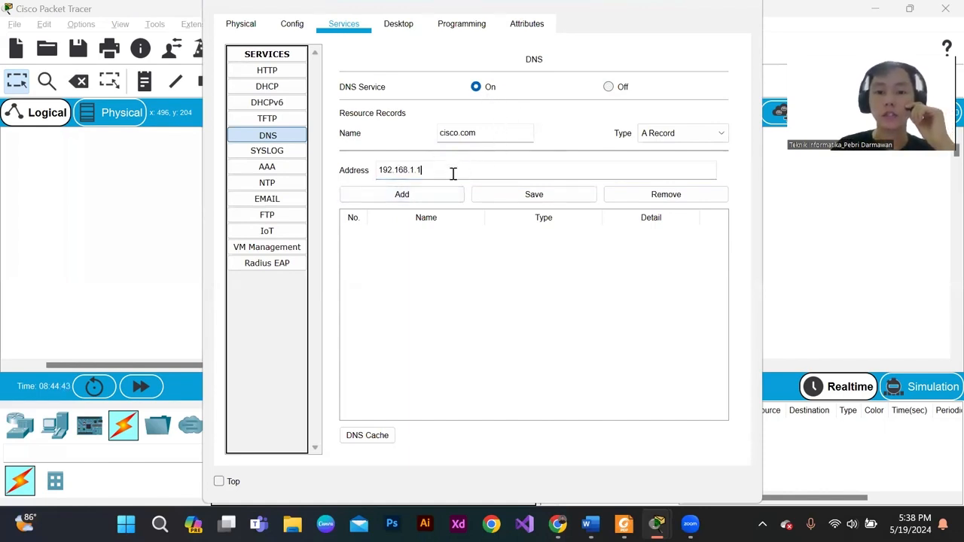
left_click_drag(453, 173, 364, 174)
left_click(418, 173)
left_click(419, 198)
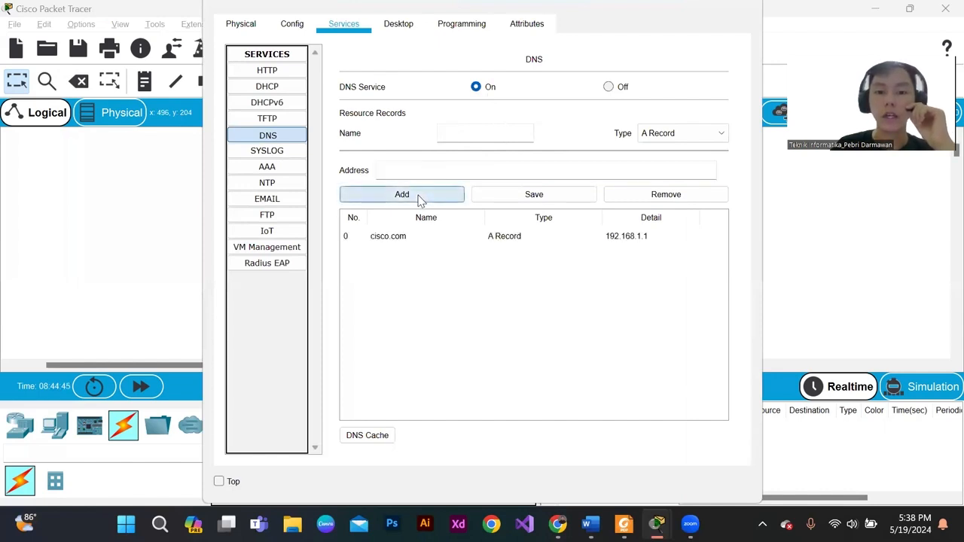
- Review the cisco.com record and the HTTP service page of Server DNS, and close the device window
left_click(437, 235)
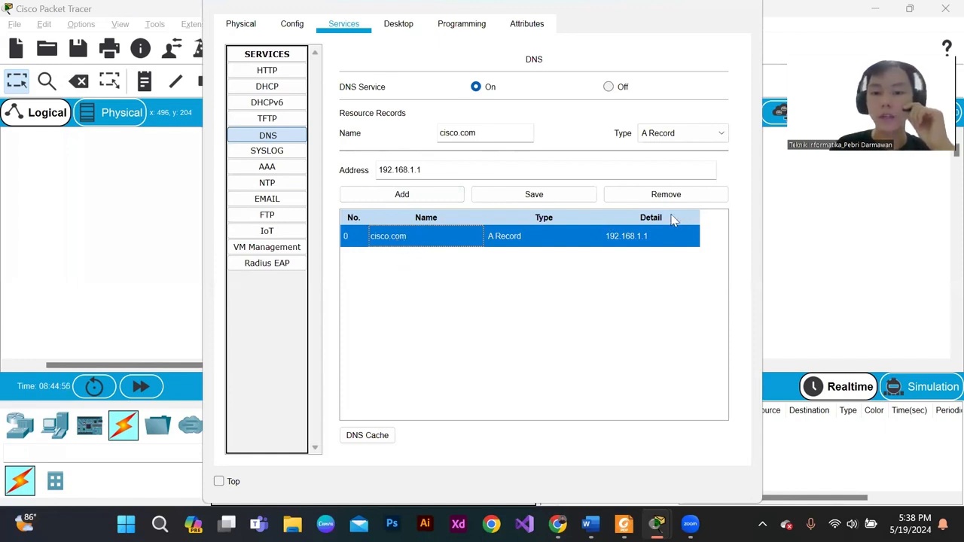
left_click(638, 240)
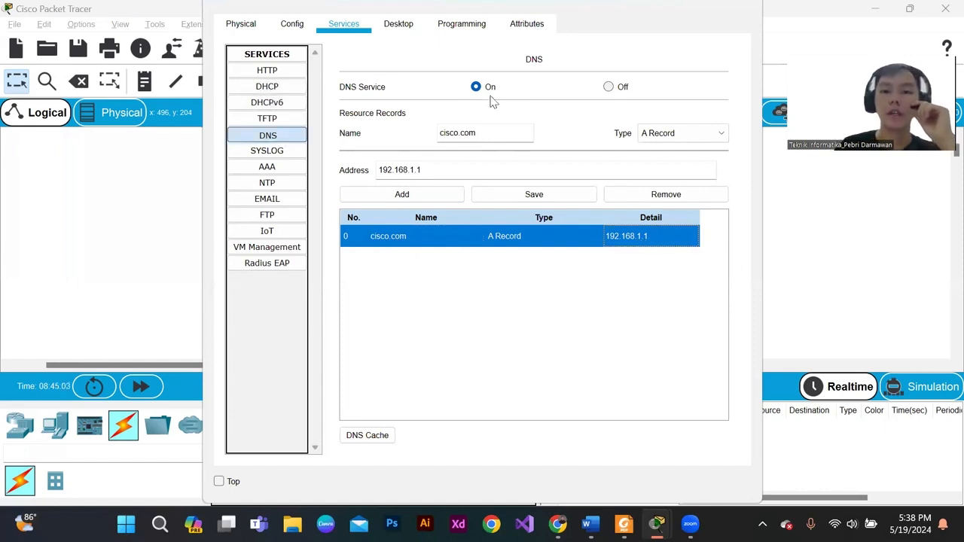
left_click(267, 70)
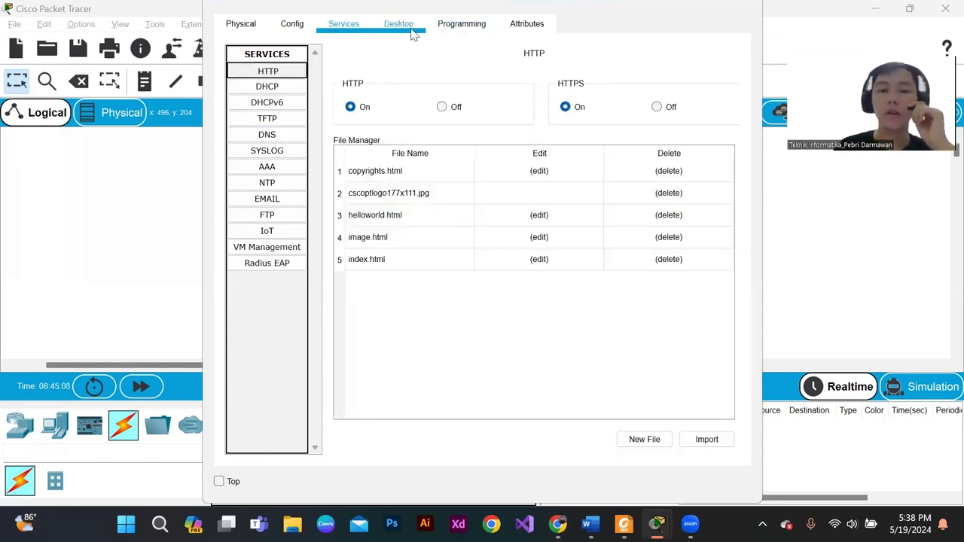
left_click(747, 7)
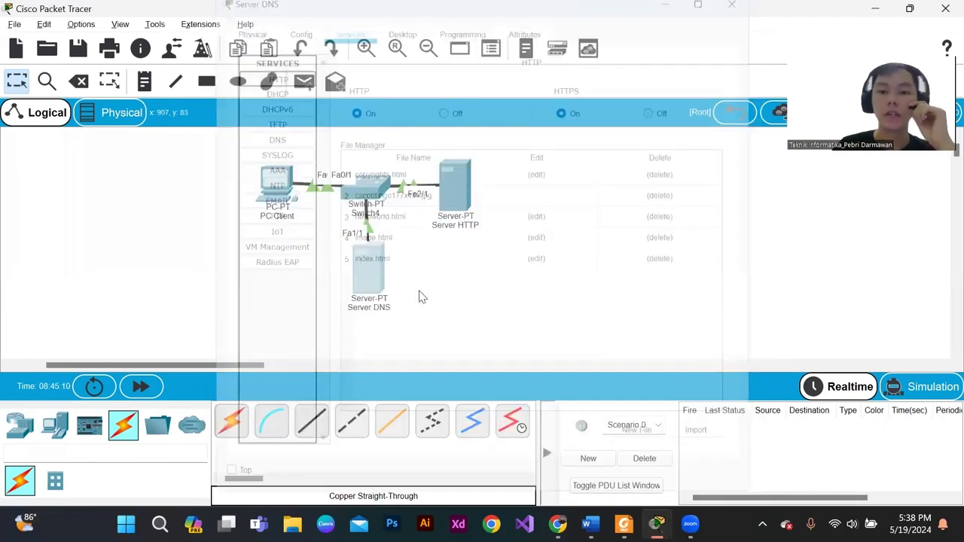
left_click_drag(323, 245, 426, 339)
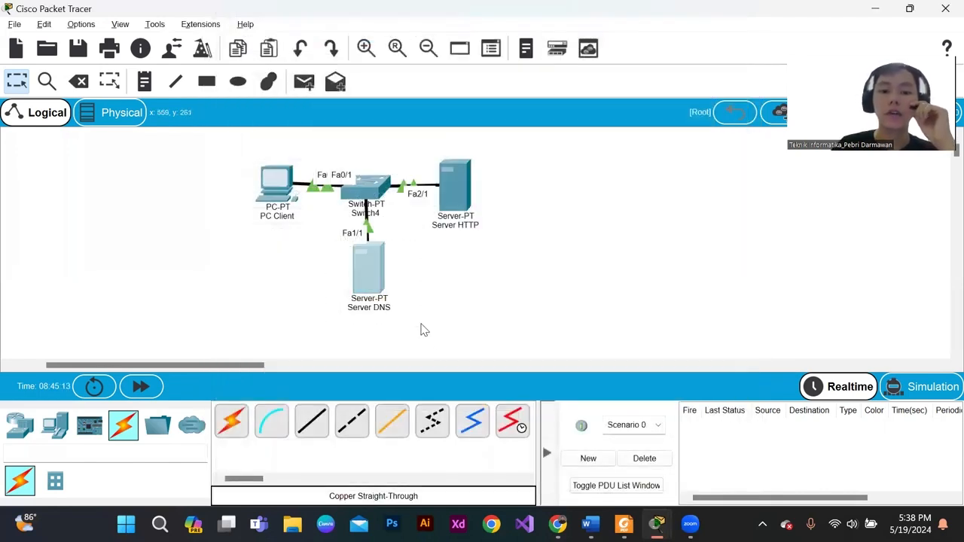
left_click_drag(337, 249, 430, 348)
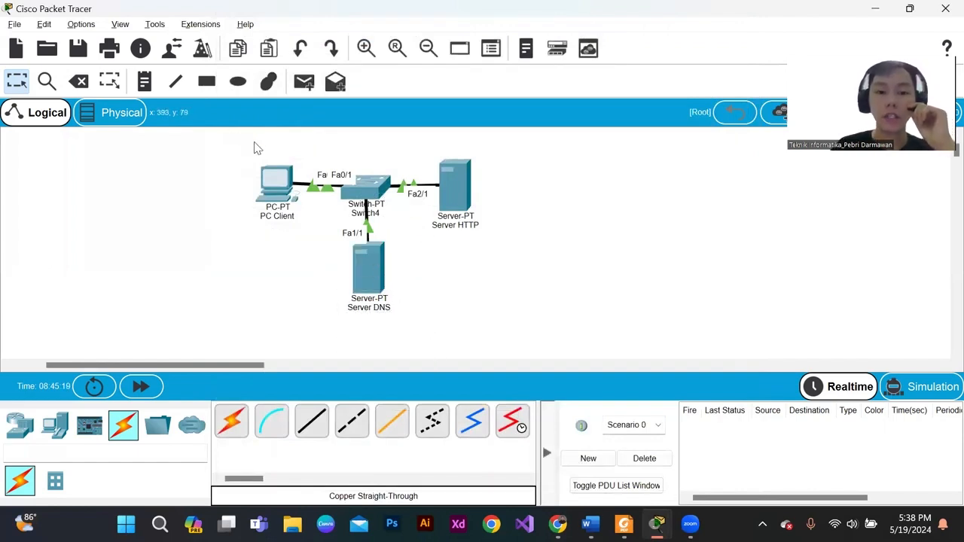
left_click_drag(256, 146, 300, 241)
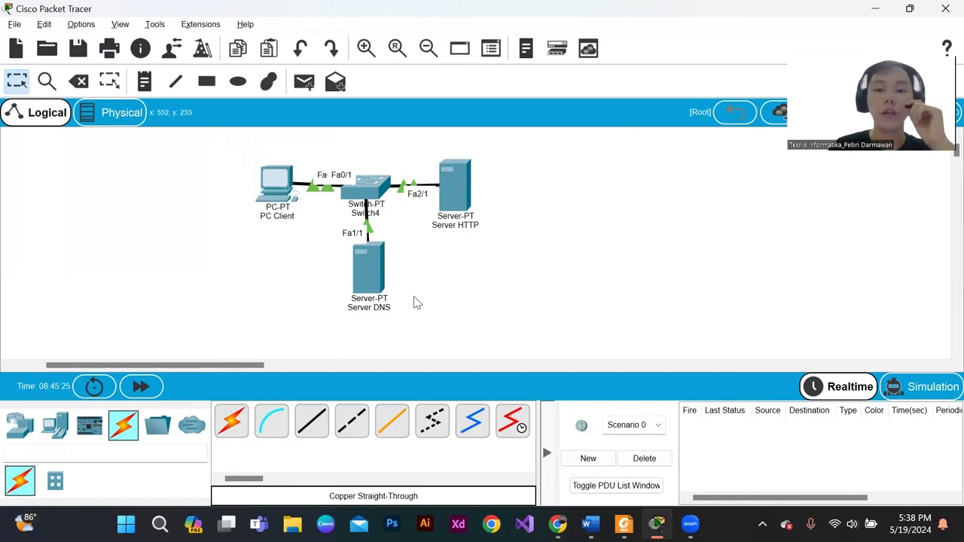
left_click_drag(251, 151, 294, 220)
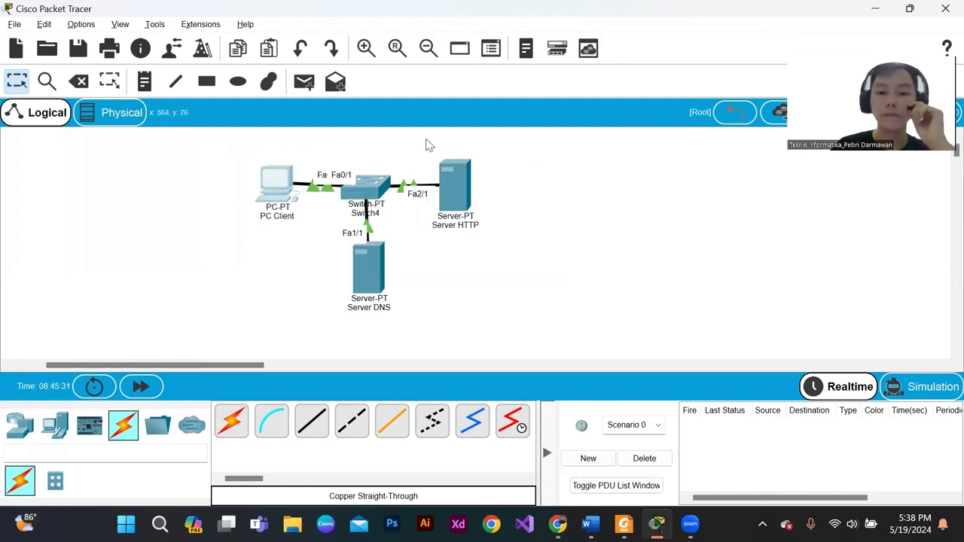
left_click_drag(426, 143, 499, 252)
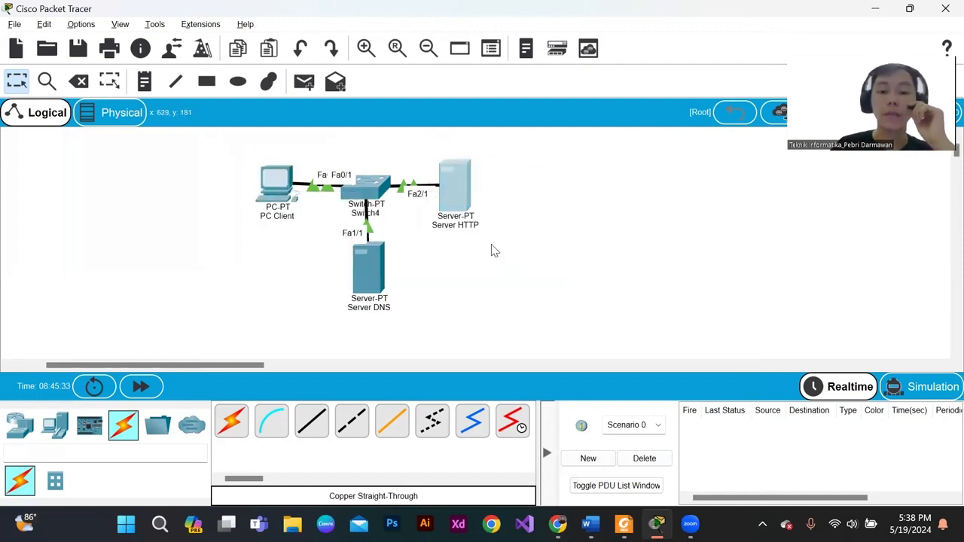
left_click(488, 187)
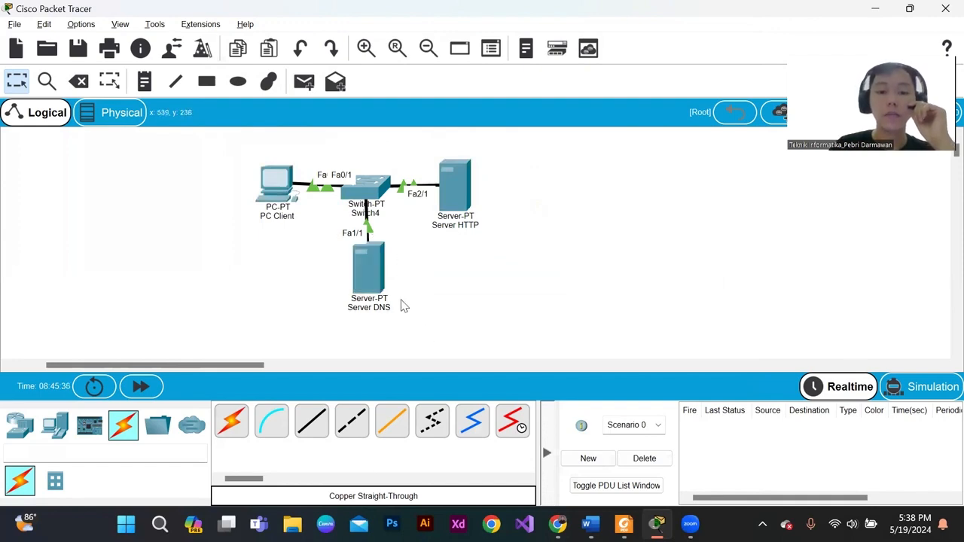
- Give Server DNS the static IPv4 address 192.168.1.3 with subnet mask 255.255.255.0
left_click(367, 268)
left_click(400, 24)
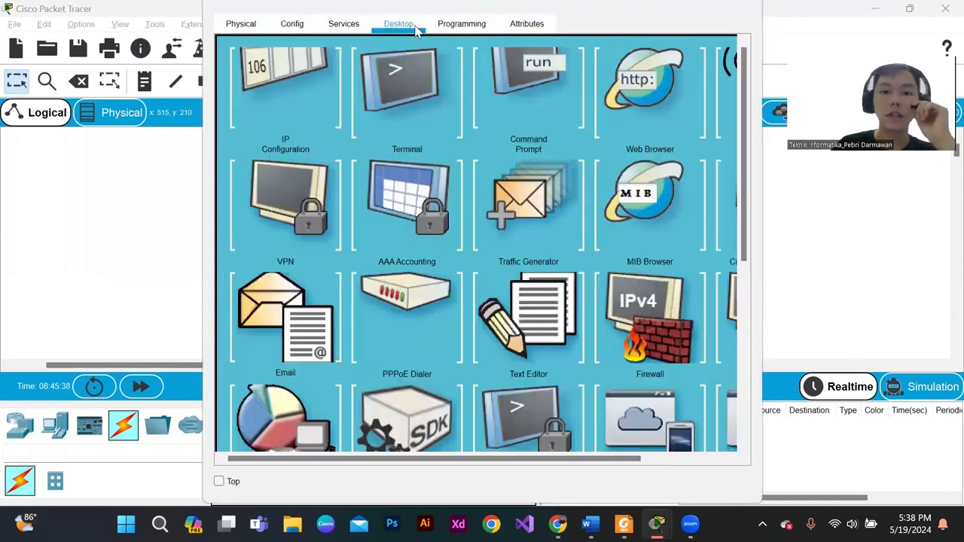
left_click(337, 145)
left_click(497, 131)
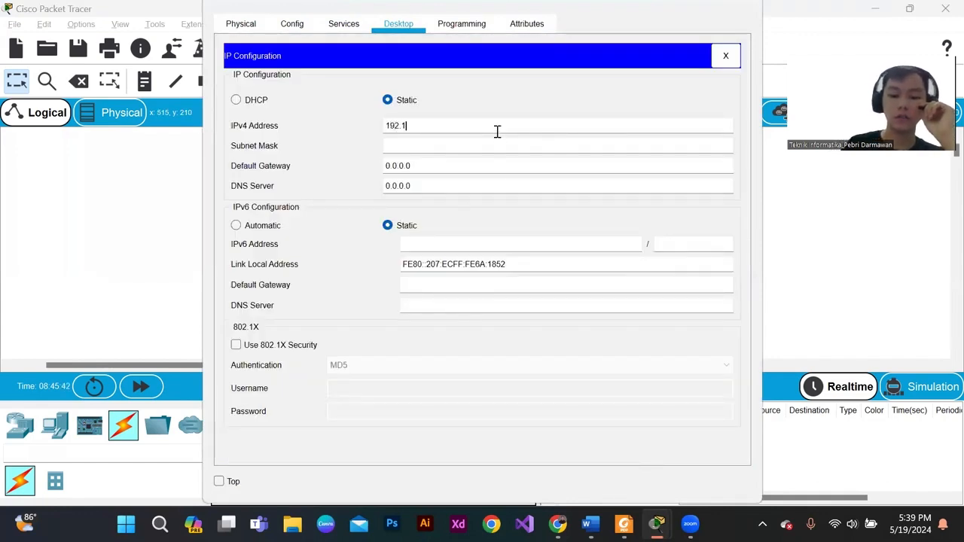
type("192.168.1.3")
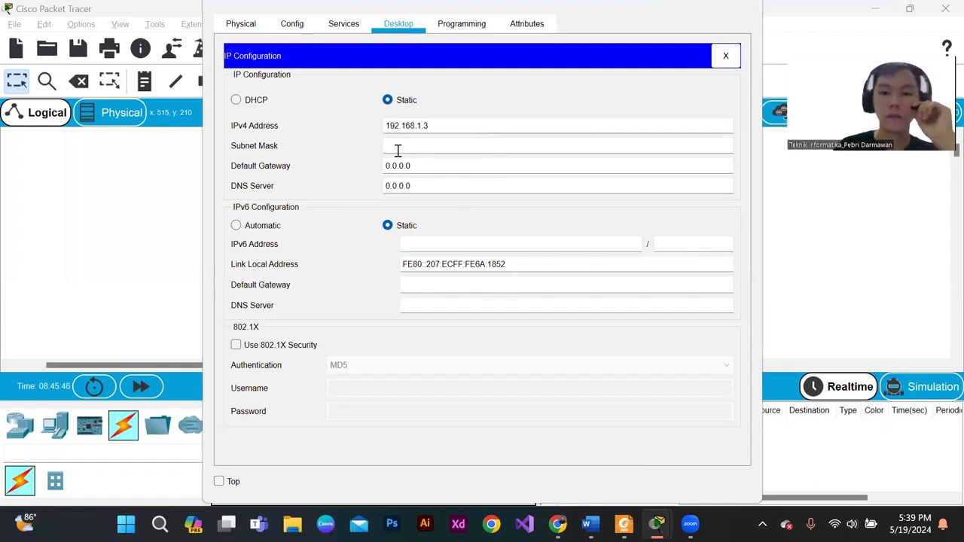
left_click(398, 148)
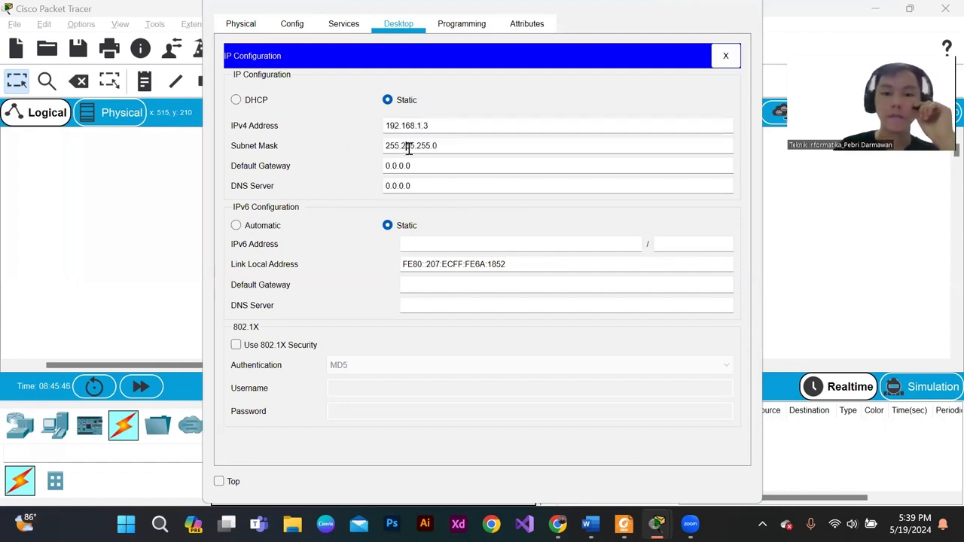
left_click_drag(461, 143, 366, 145)
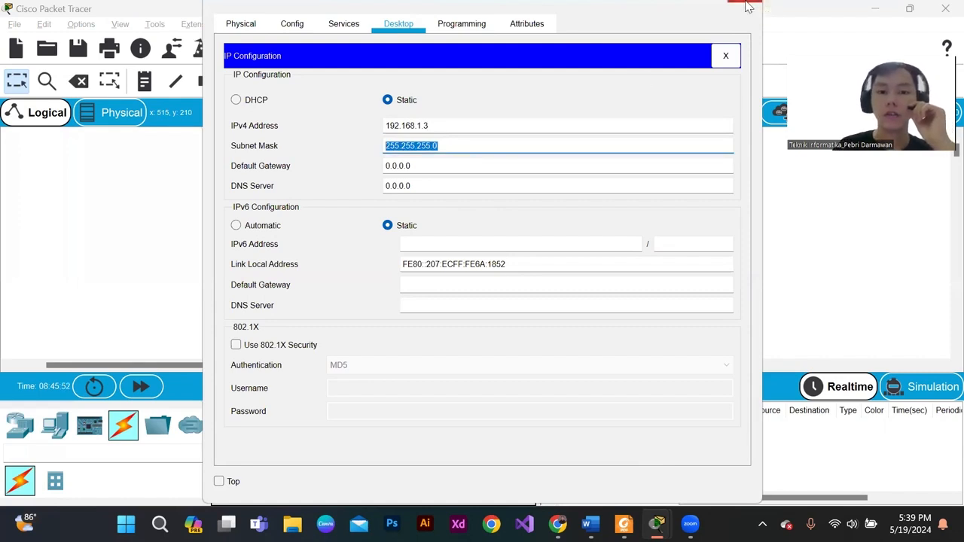
left_click(750, 6)
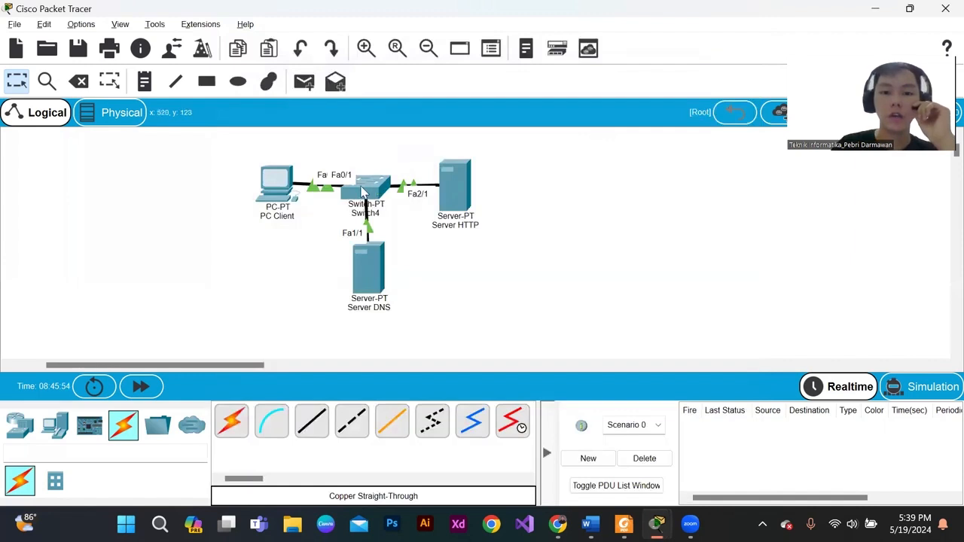
- Shift the switch and PC Client slightly toward Server HTTP in the topology
left_click_drag(368, 186, 373, 186)
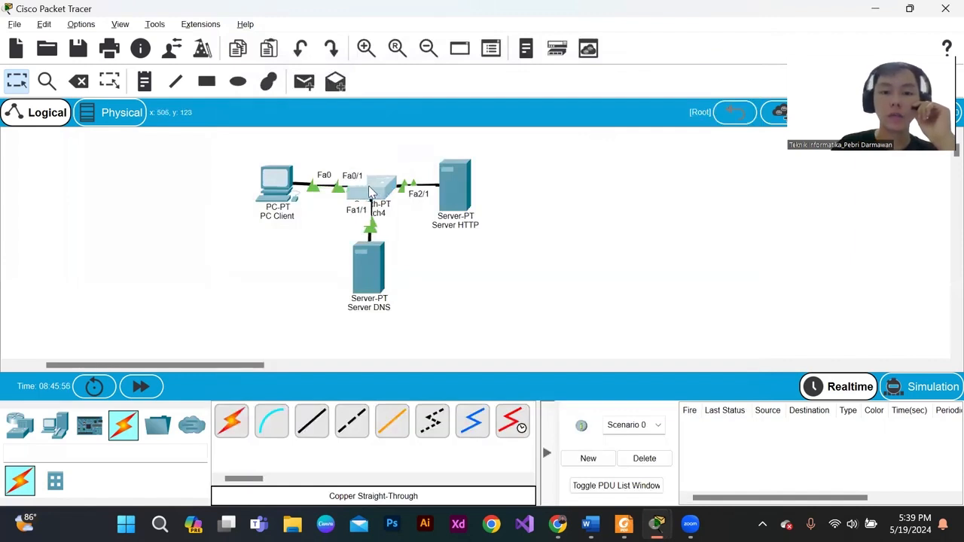
left_click_drag(286, 187, 292, 188)
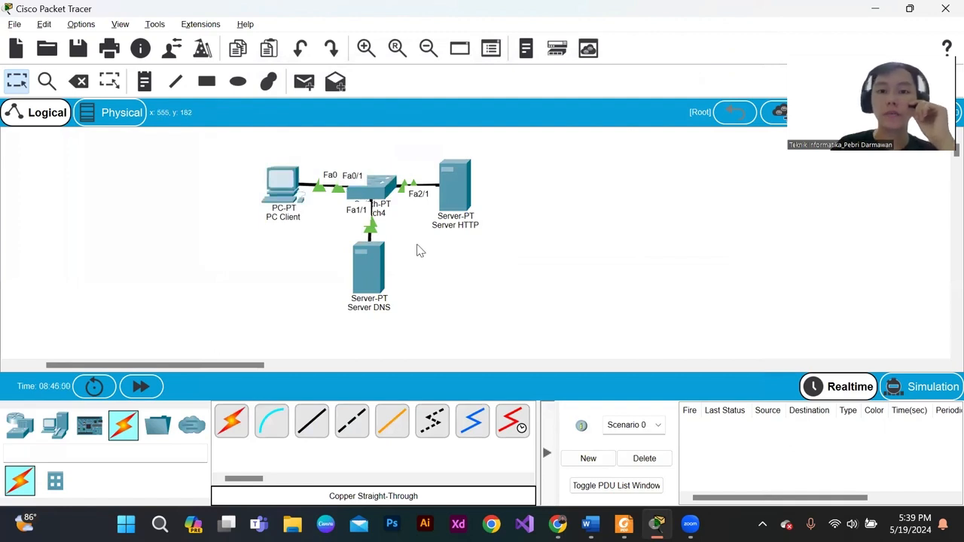
left_click_drag(246, 161, 301, 218)
- Try to load cisco.com in PC Client's web browser
left_click(284, 188)
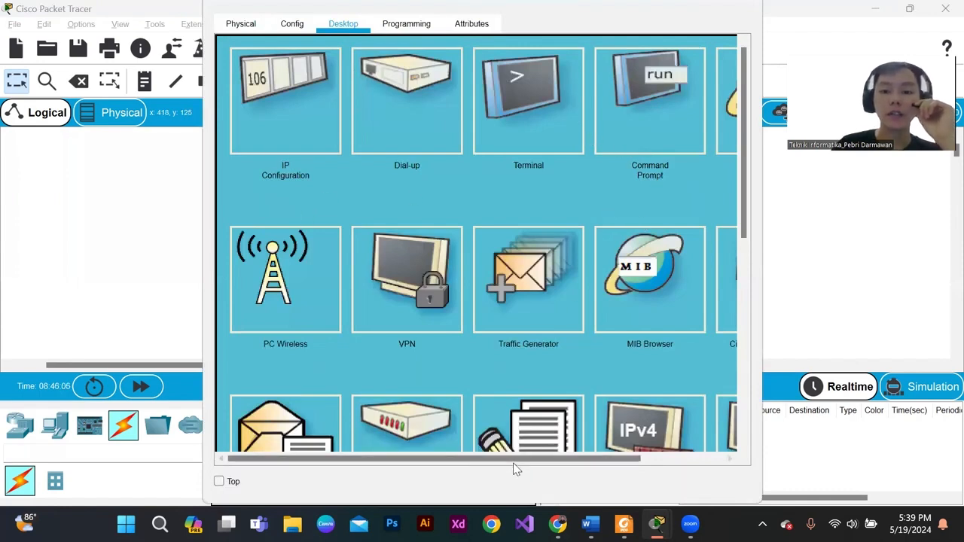
left_click_drag(581, 459, 665, 460)
left_click(661, 134)
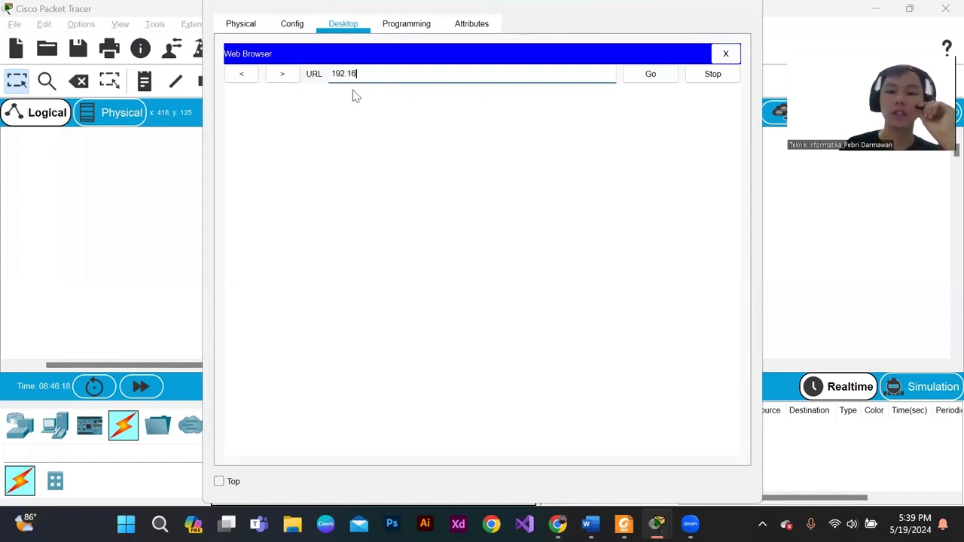
key("BackSpace")
key("BackSpace")
key("BackSpace")
key("BackSpace")
key("BackSpace")
key("BackSpace")
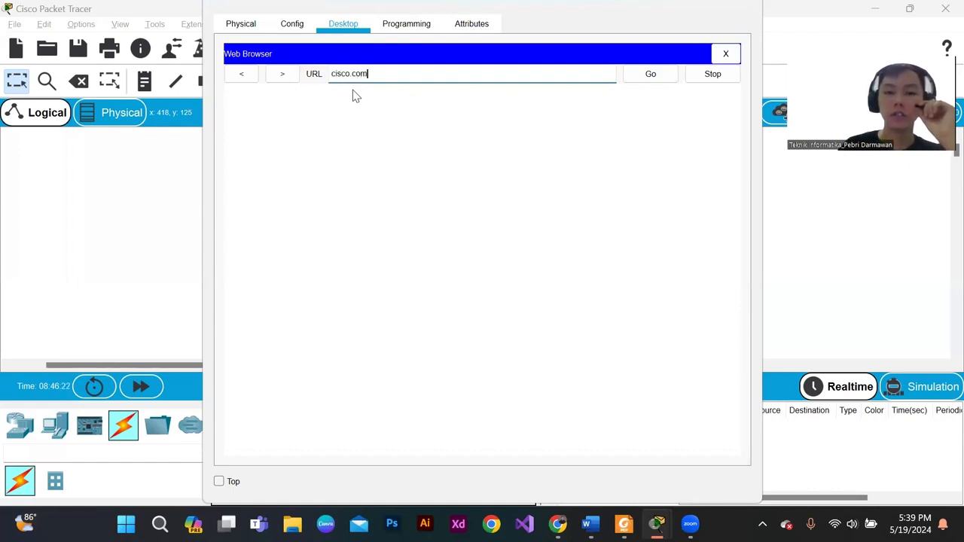
type("cisco.com")
left_click_drag(449, 72, 314, 79)
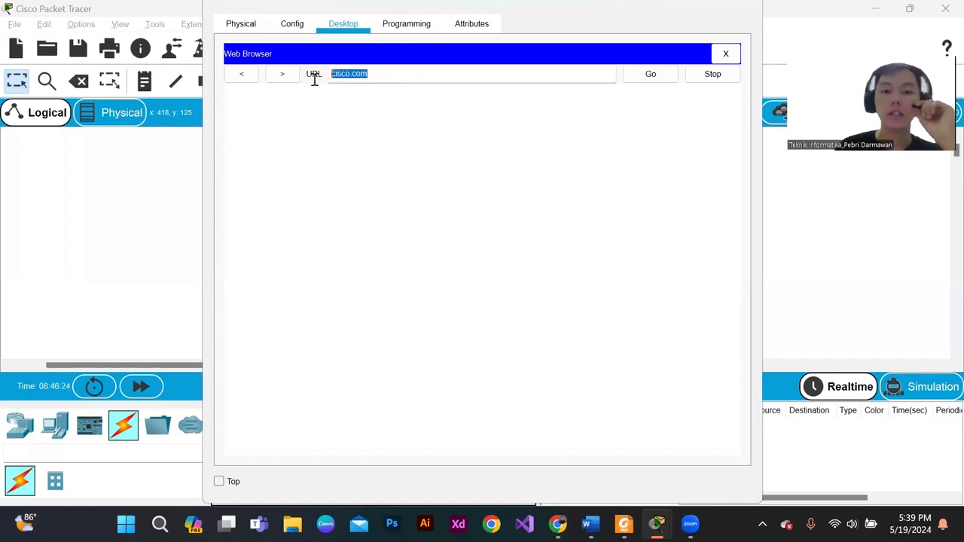
left_click(392, 73)
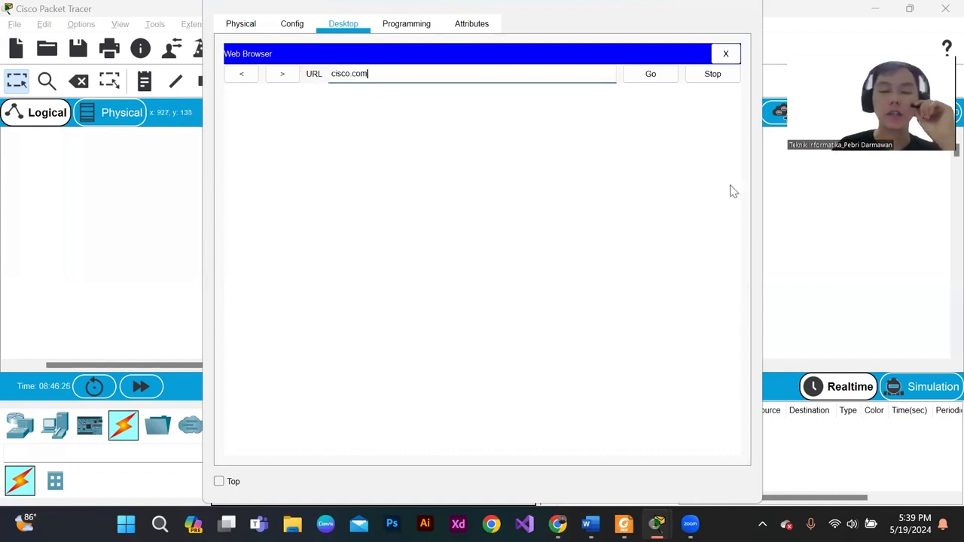
left_click(650, 78)
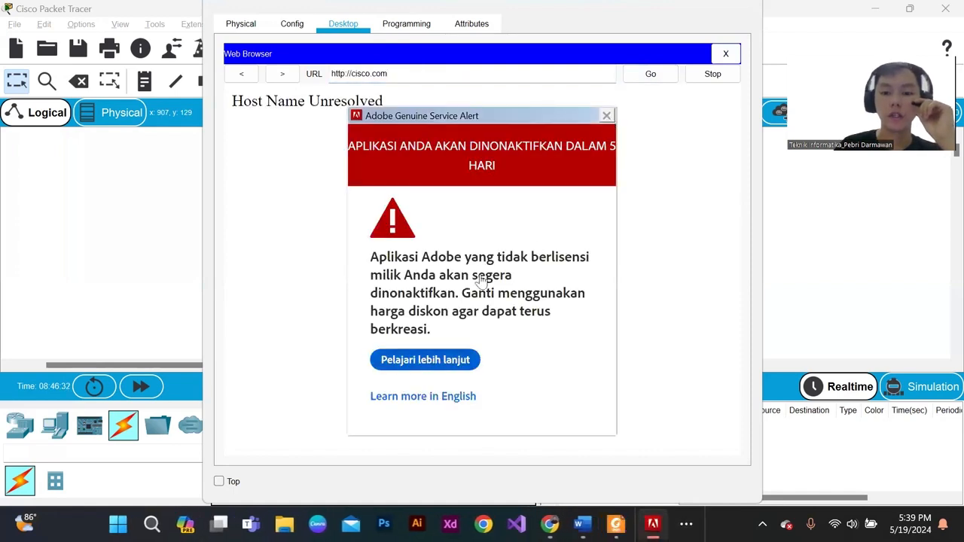
- Dismiss the Adobe alert and close PC Client's web browser
left_click(607, 116)
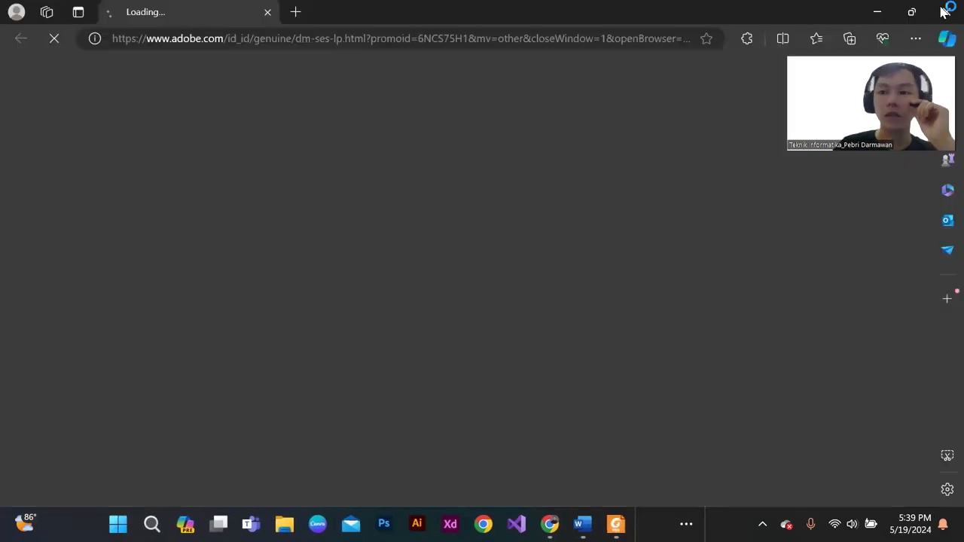
left_click(946, 9)
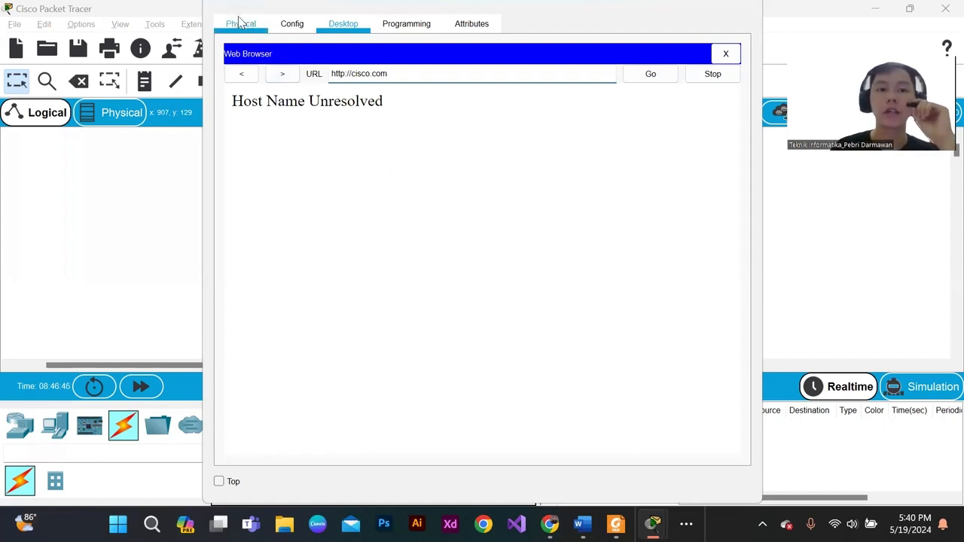
left_click(725, 54)
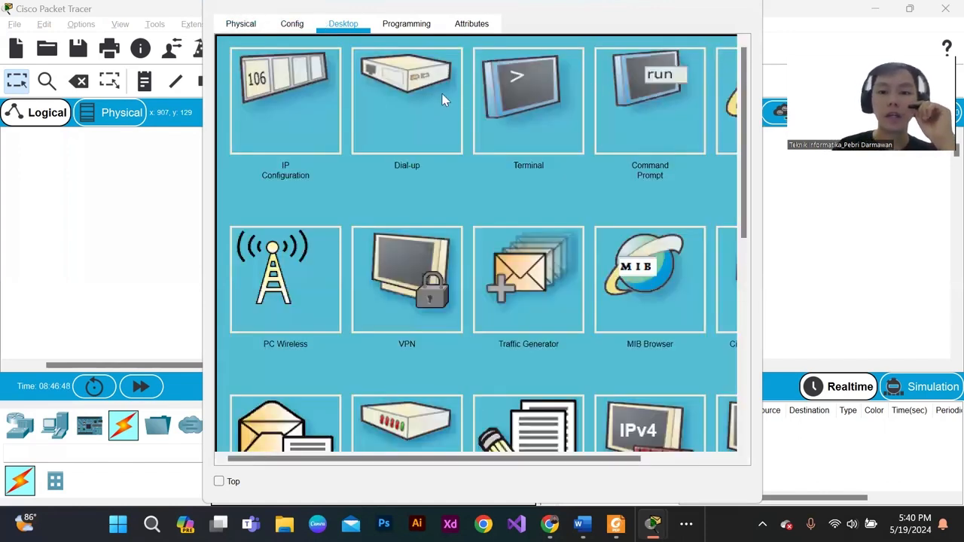
- Set PC Client's IPv4 DNS server to 192.168.1.3 and close the IP configuration
left_click(301, 118)
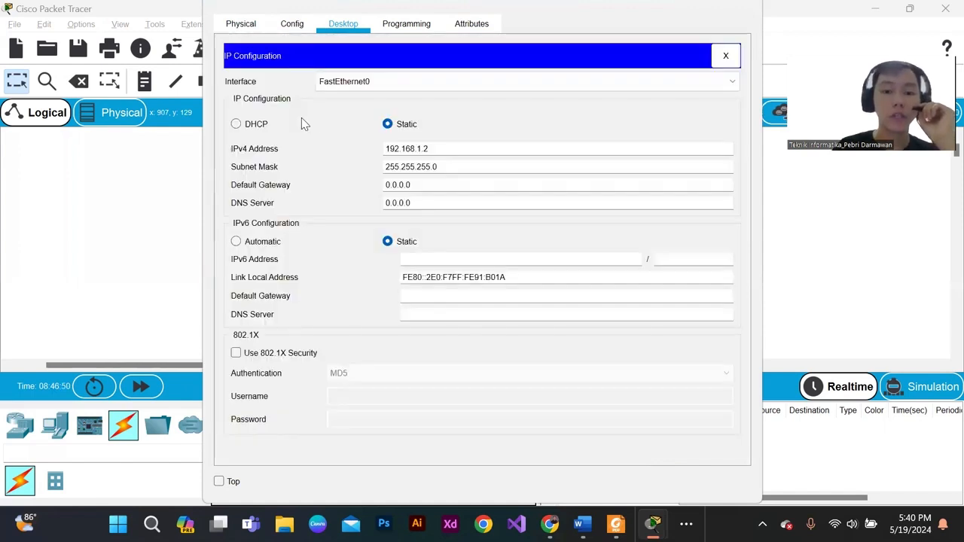
left_click_drag(374, 214, 242, 217)
left_click(422, 205)
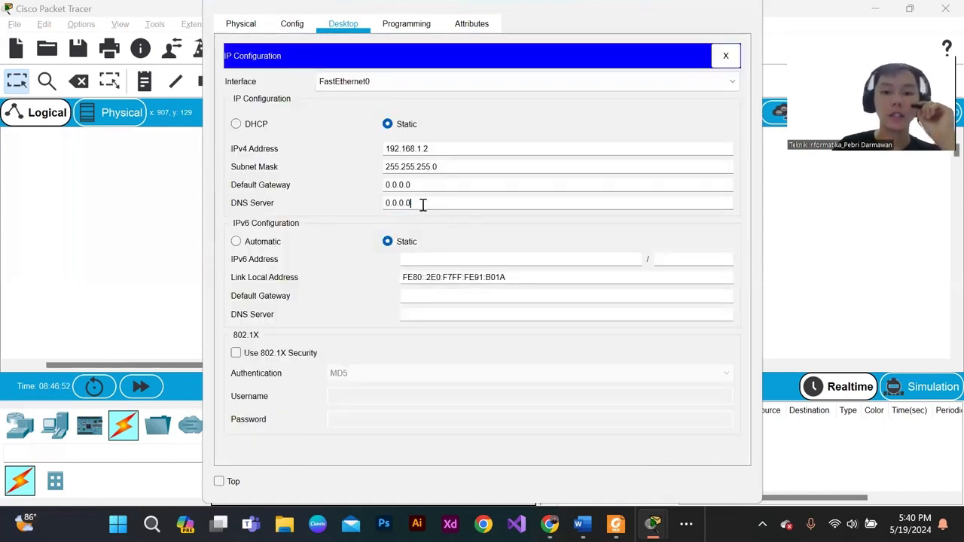
left_click_drag(408, 205, 307, 206)
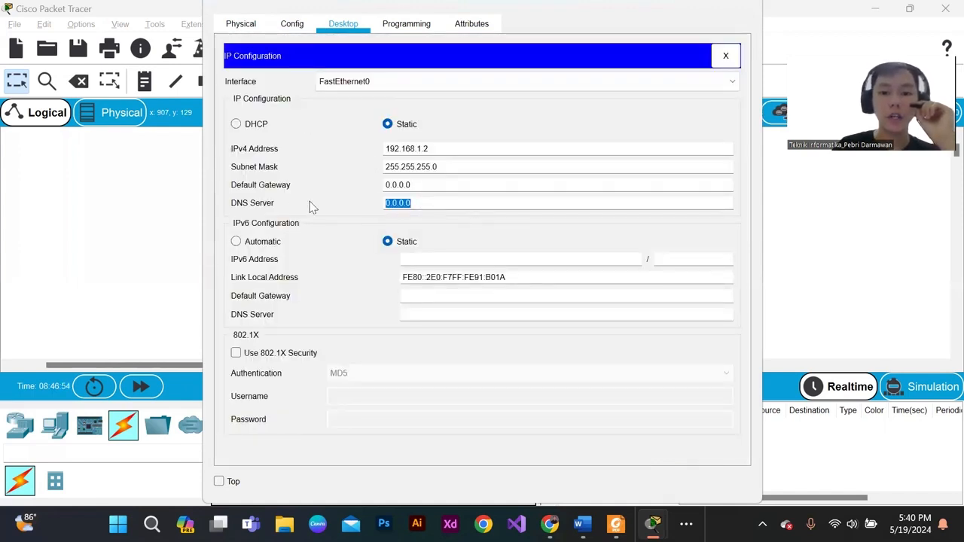
key("BackSpace")
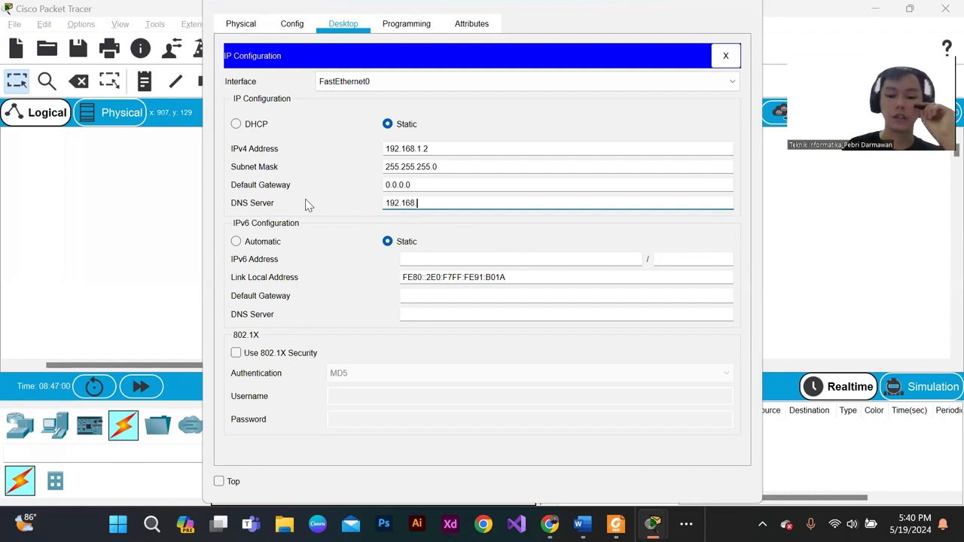
type("192.168.1.3")
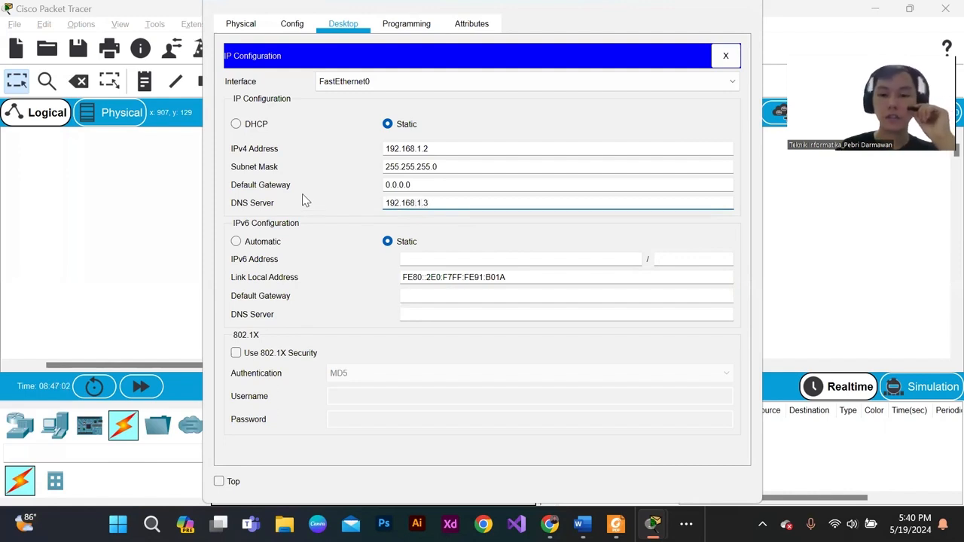
left_click_drag(424, 203, 366, 209)
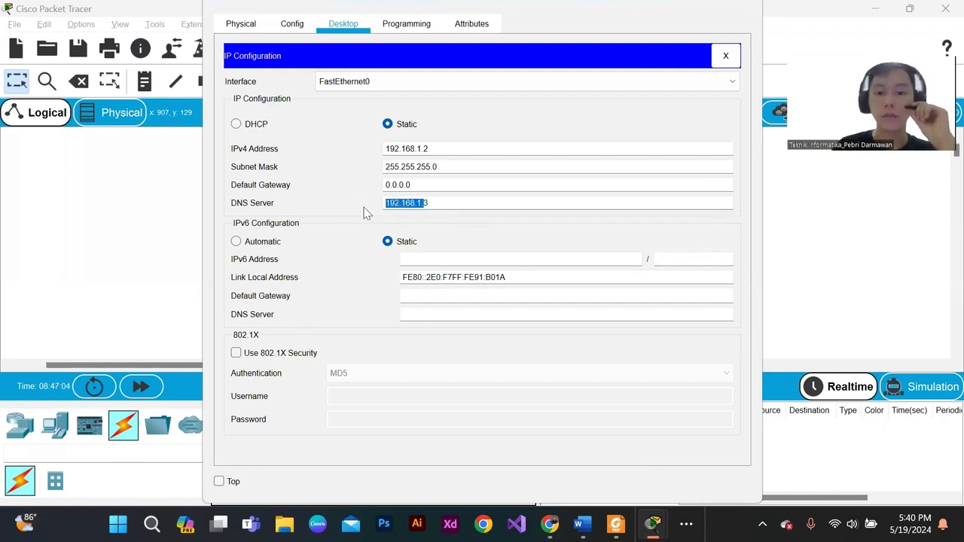
left_click(460, 206)
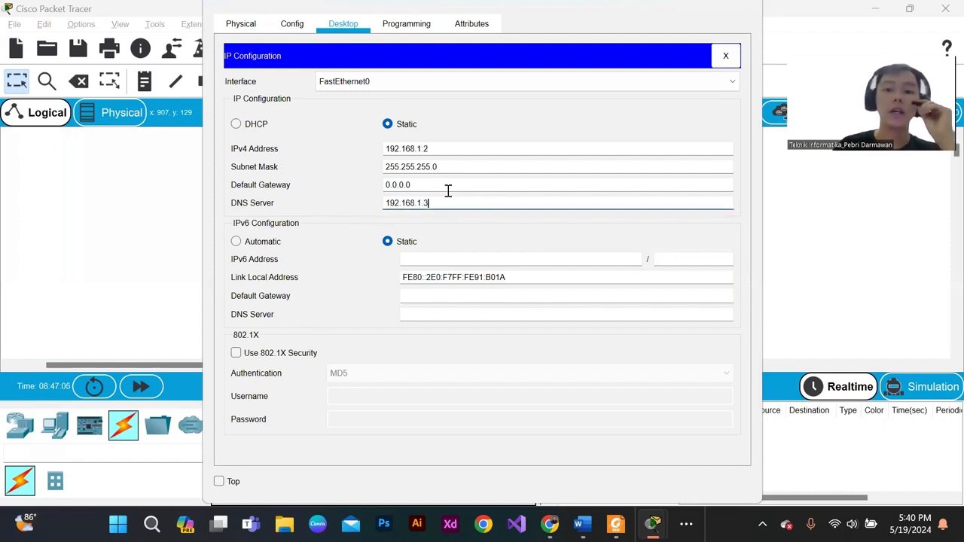
left_click_drag(441, 202, 379, 205)
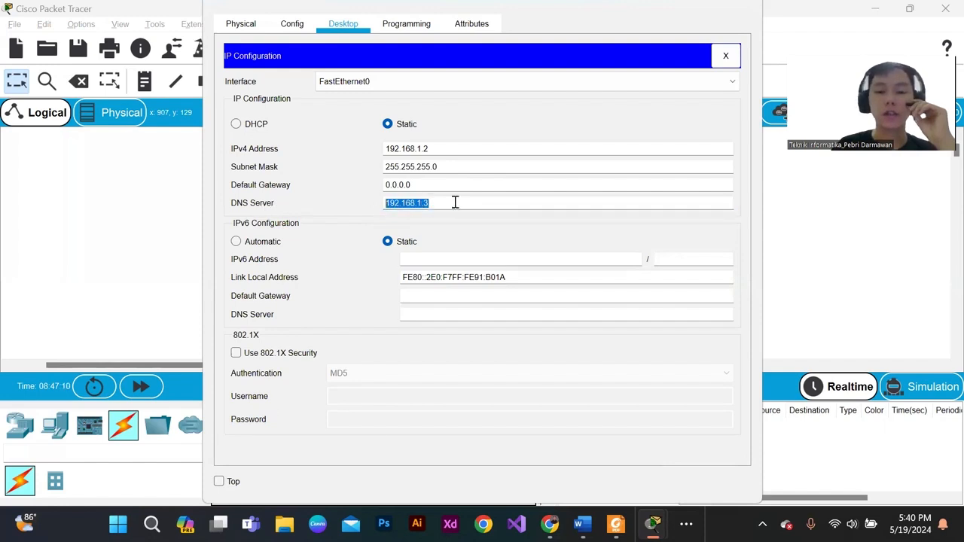
left_click(726, 56)
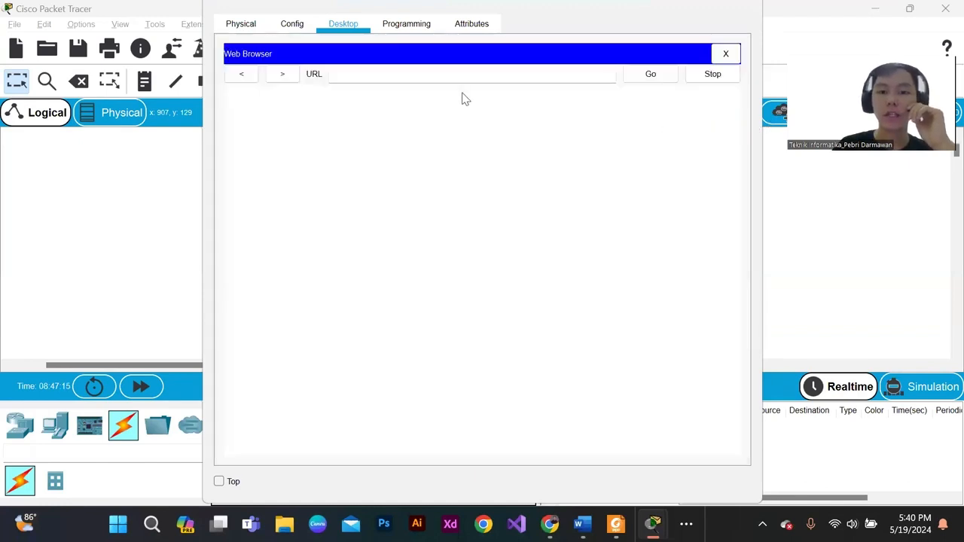
- Test name resolution by loading cisco.com in PC Client's web browser, and close the browser and device window
type("c")
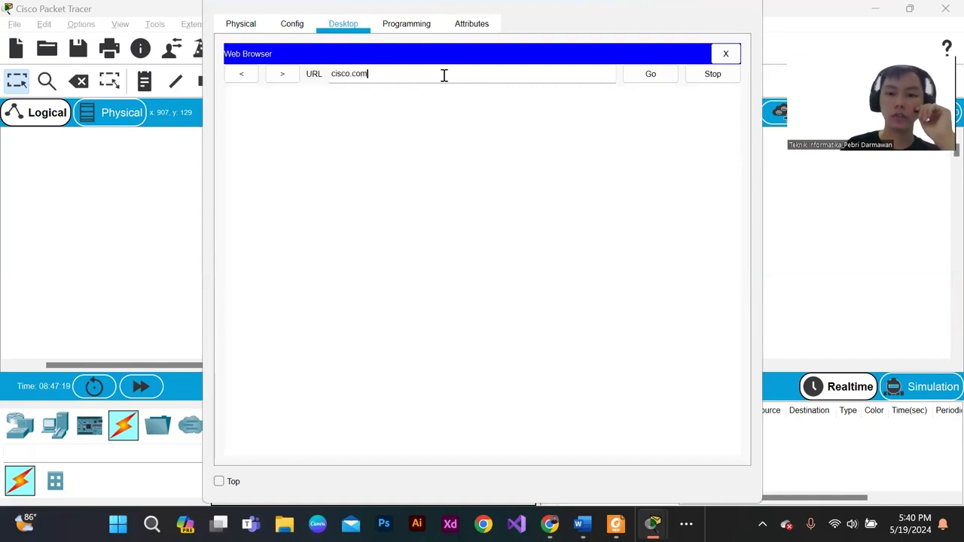
type("isco.com")
key("Return")
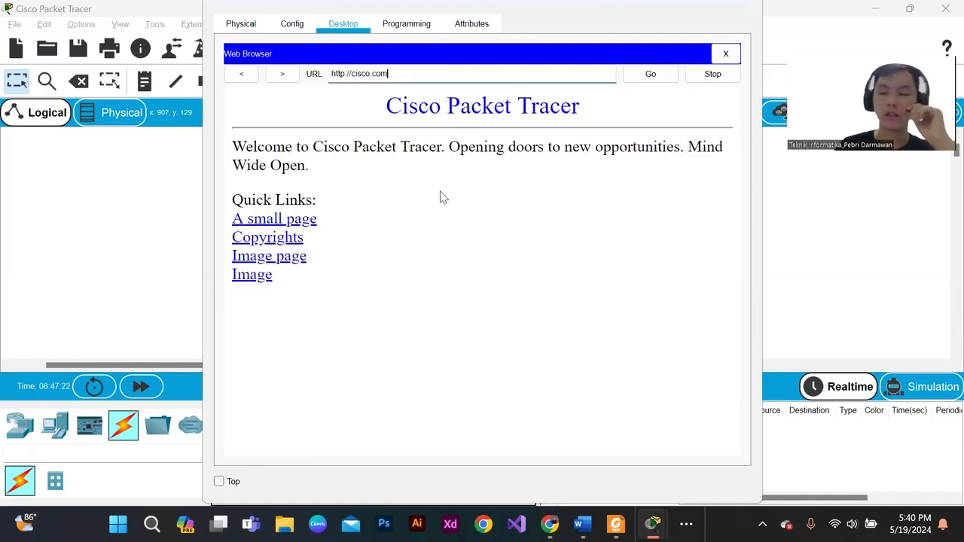
left_click_drag(336, 297, 224, 114)
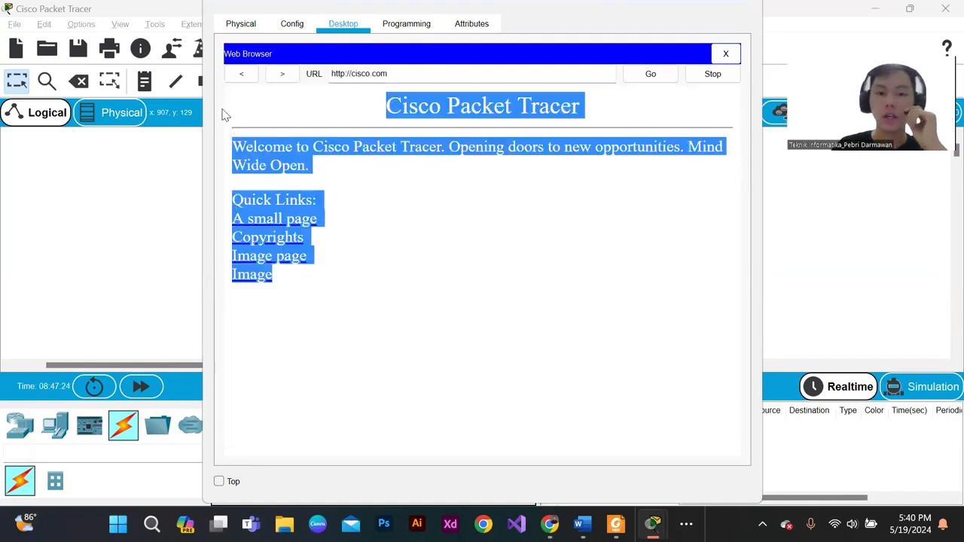
left_click(274, 127)
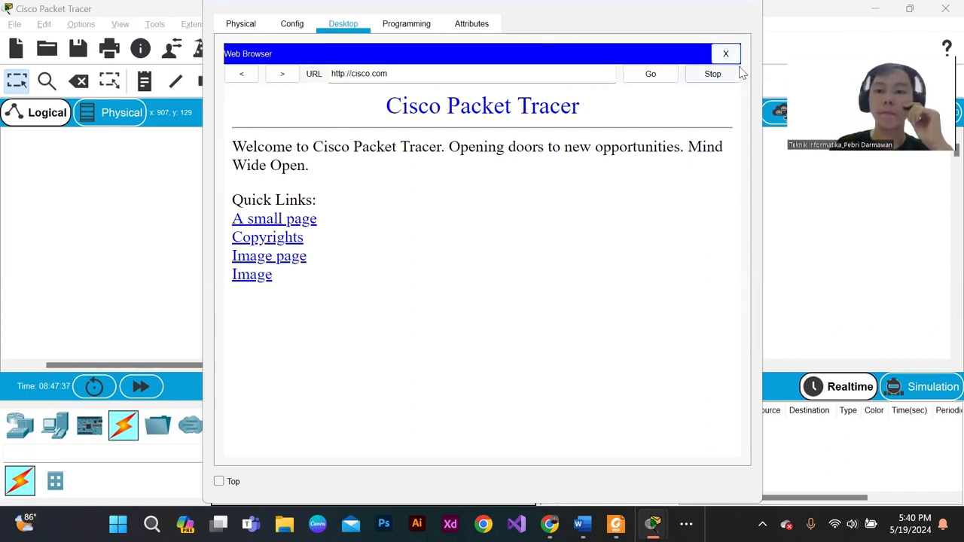
left_click(726, 54)
left_click(741, 7)
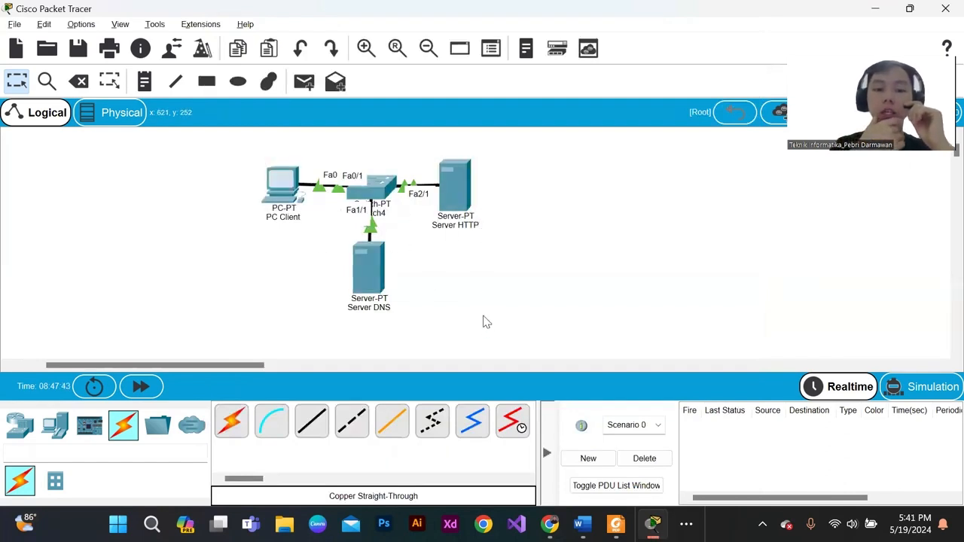
left_click_drag(232, 150, 313, 230)
left_click(306, 245)
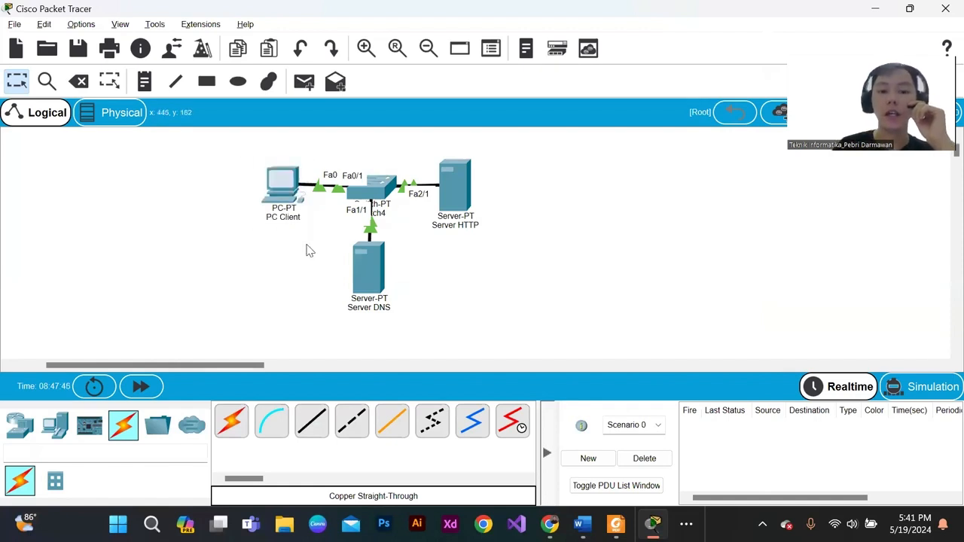
left_click_drag(435, 155, 503, 255)
left_click_drag(347, 150, 393, 316)
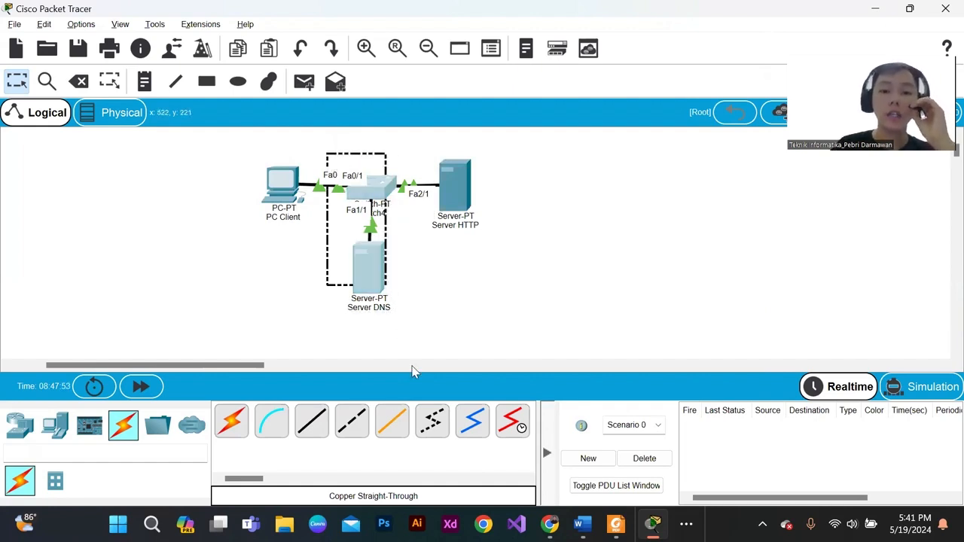
left_click_drag(257, 140, 299, 225)
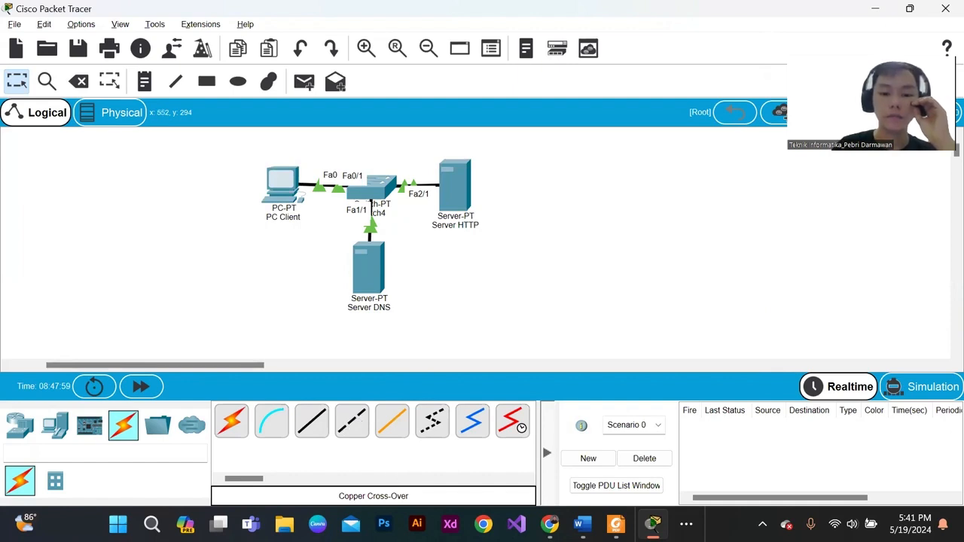
left_click(352, 421)
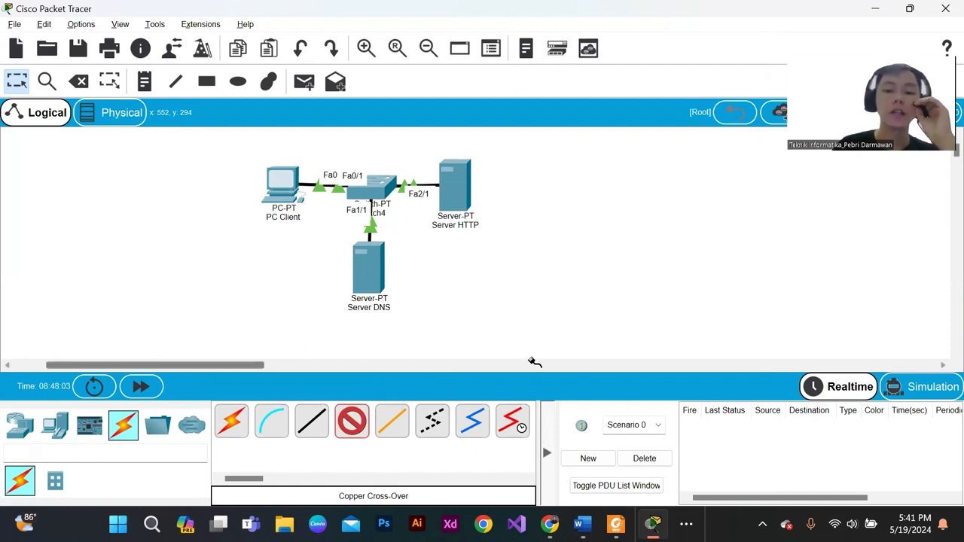
key("Escape")
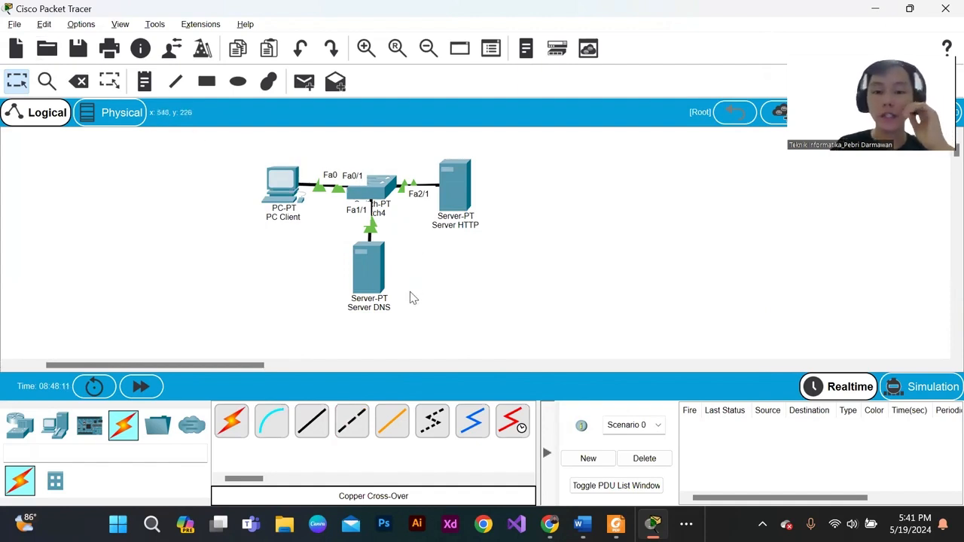
left_click_drag(410, 294, 301, 254)
left_click(419, 270)
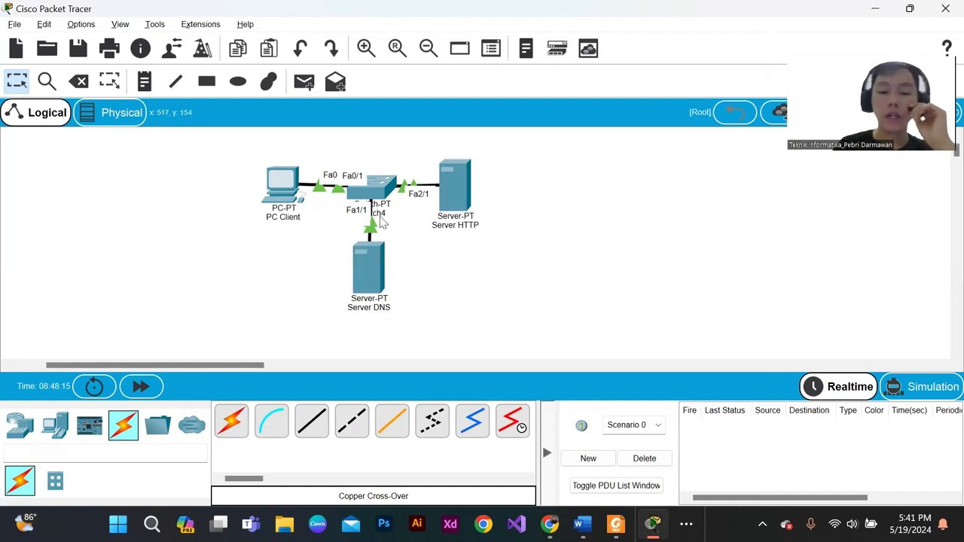
left_click_drag(392, 335, 587, 295)
left_click(243, 147)
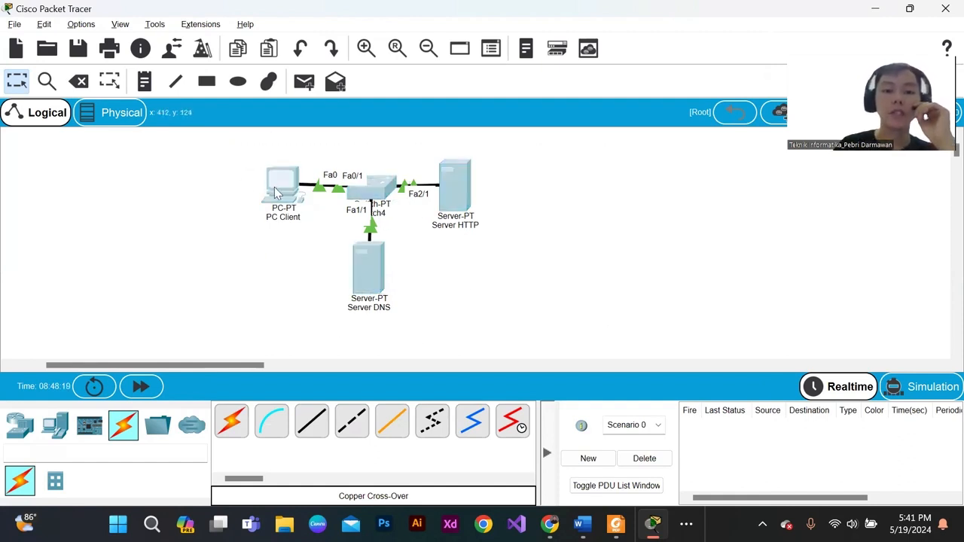
left_click(386, 268)
left_click_drag(405, 303, 339, 230)
left_click_drag(345, 162, 412, 229)
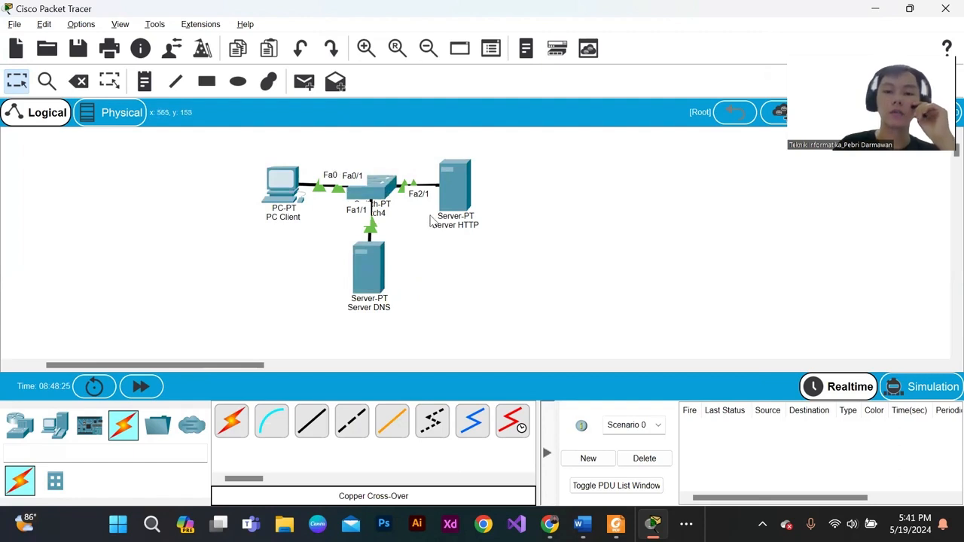
- Open the IP configuration of Server DNS and check its IPv4 address
left_click_drag(329, 238, 448, 336)
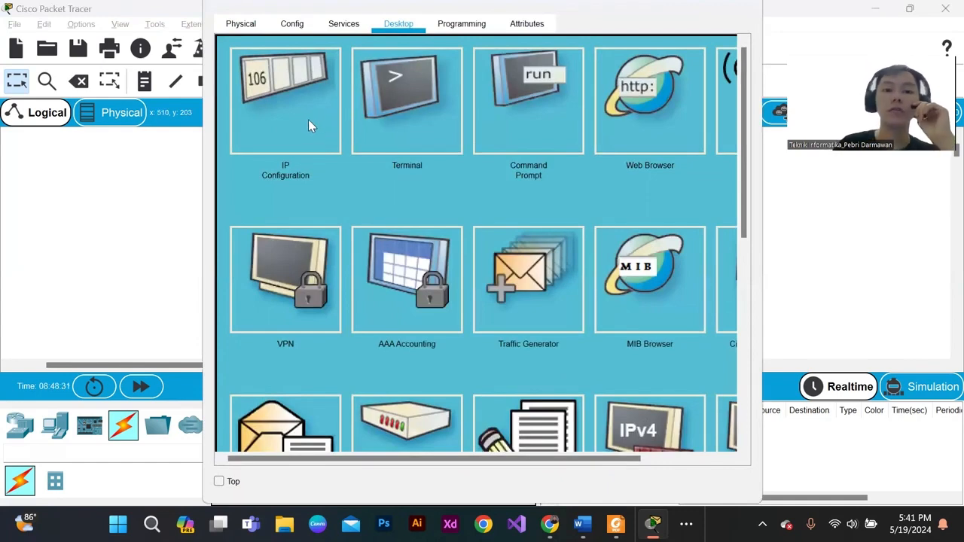
left_click(308, 126)
left_click_drag(435, 128, 340, 139)
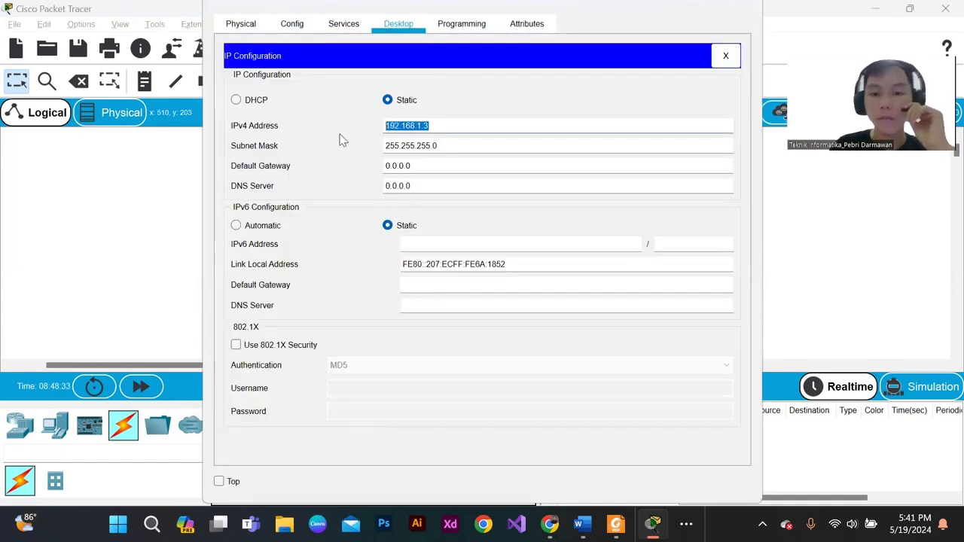
- Check Server DNS's subnet mask and the resource records of its DNS service, and close the device window
left_click(435, 128)
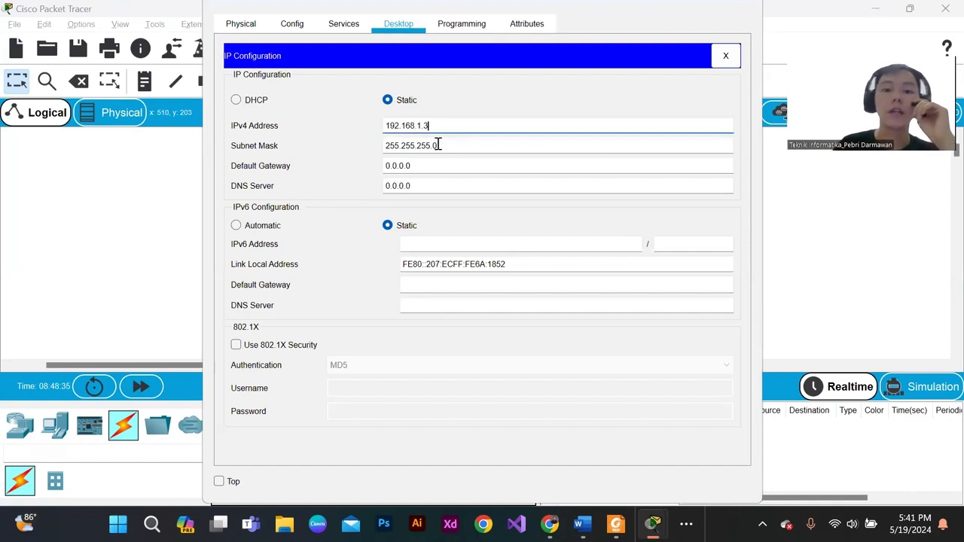
left_click_drag(438, 144, 333, 148)
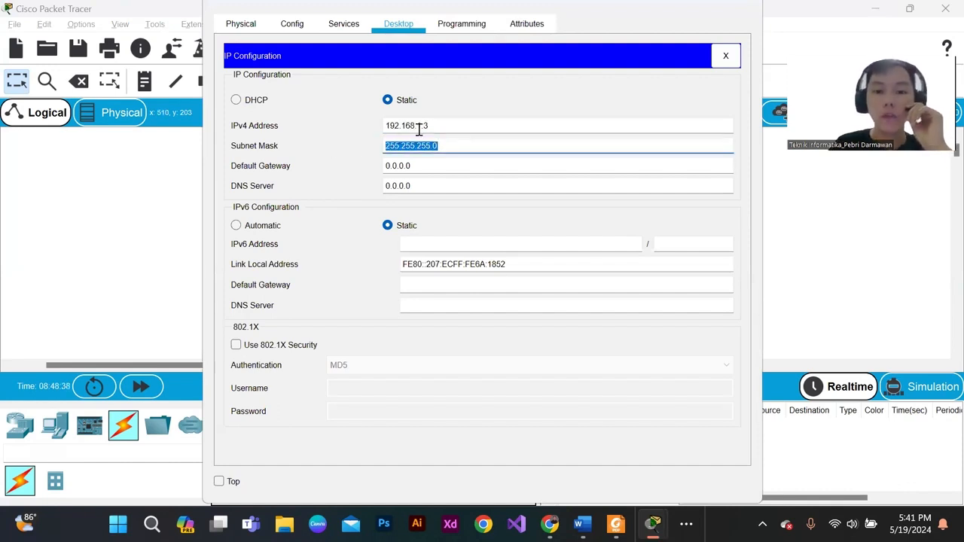
left_click(348, 34)
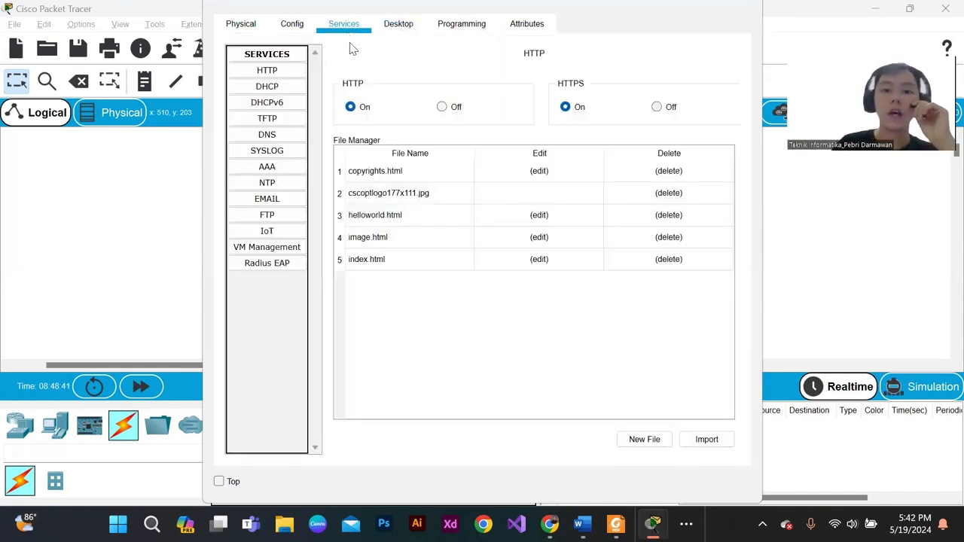
left_click(284, 70)
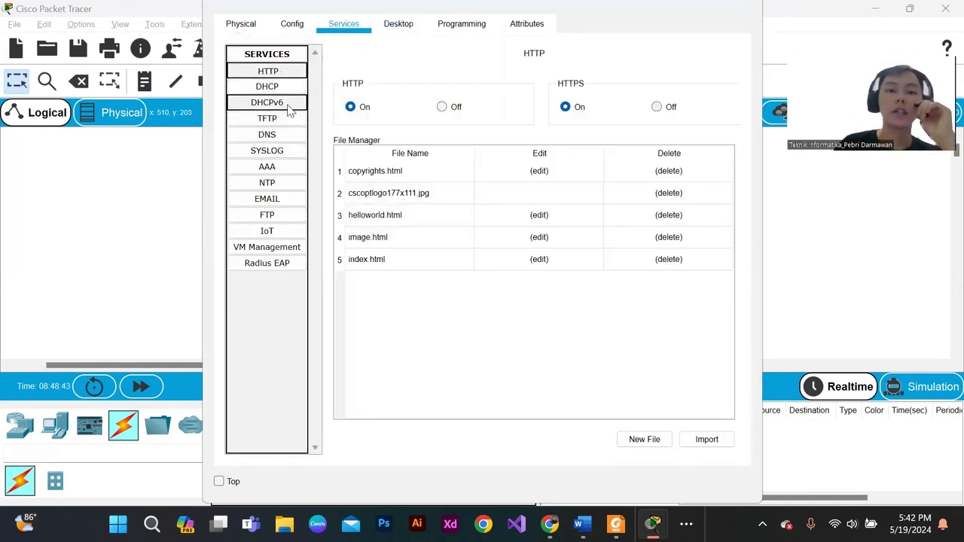
left_click(265, 140)
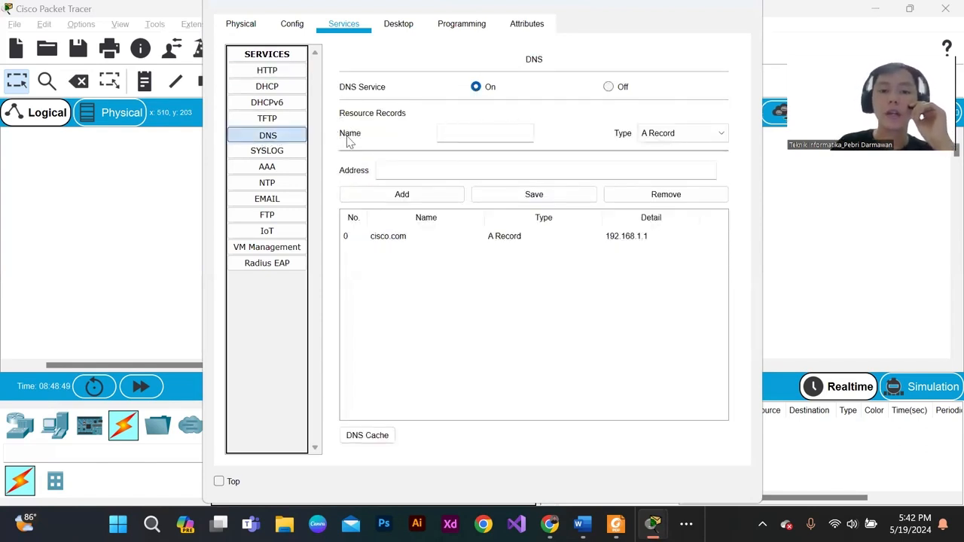
left_click(458, 136)
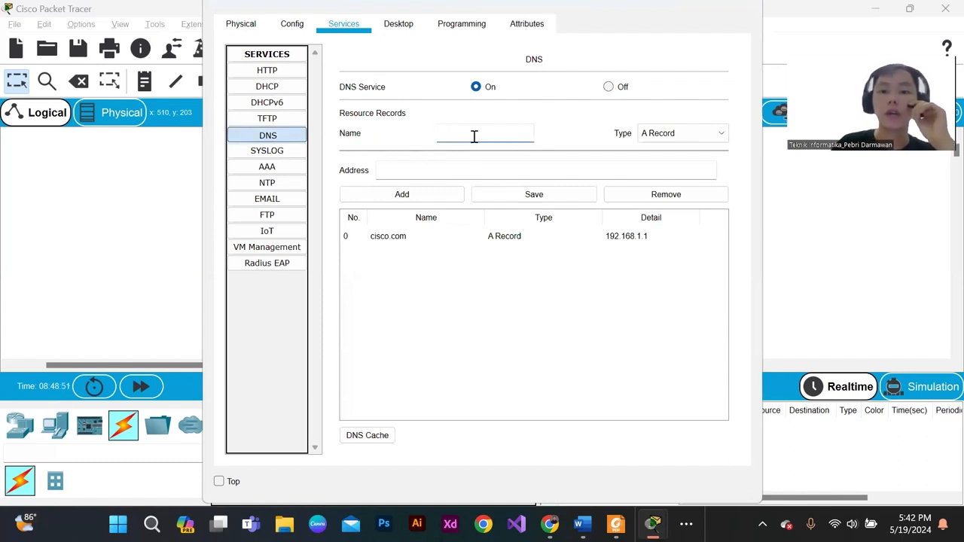
left_click(396, 167)
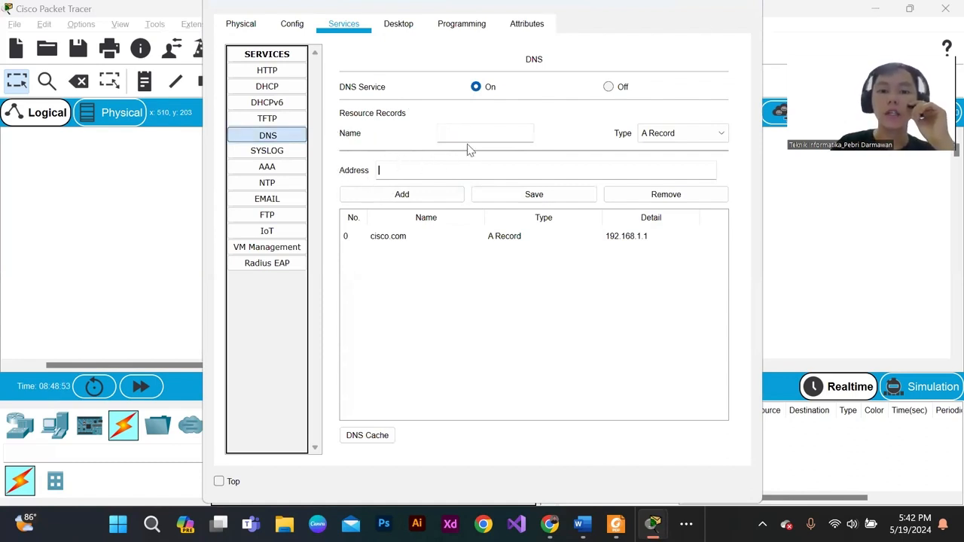
left_click(746, 6)
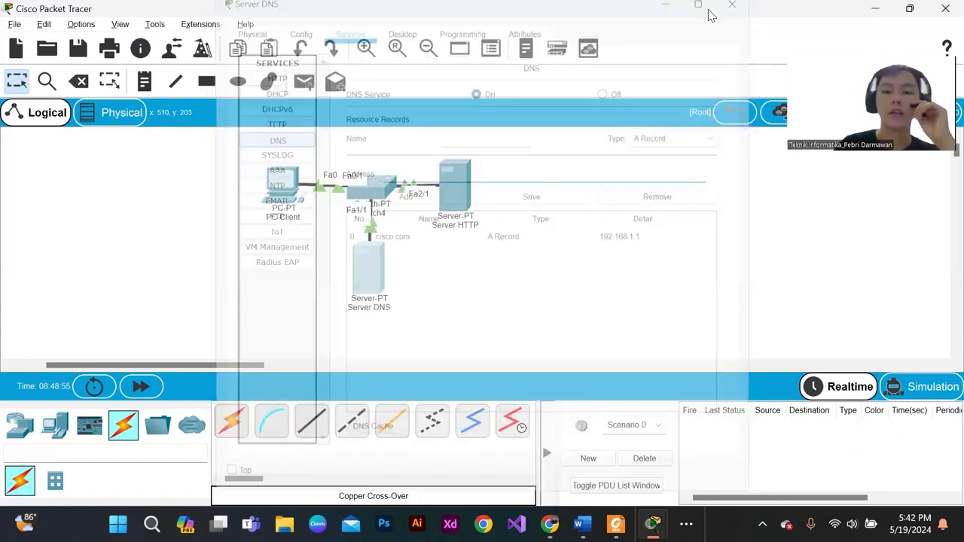
- Check the IPv4 DNS server address in PC Client's IP configuration and close the configuration
left_click(282, 183)
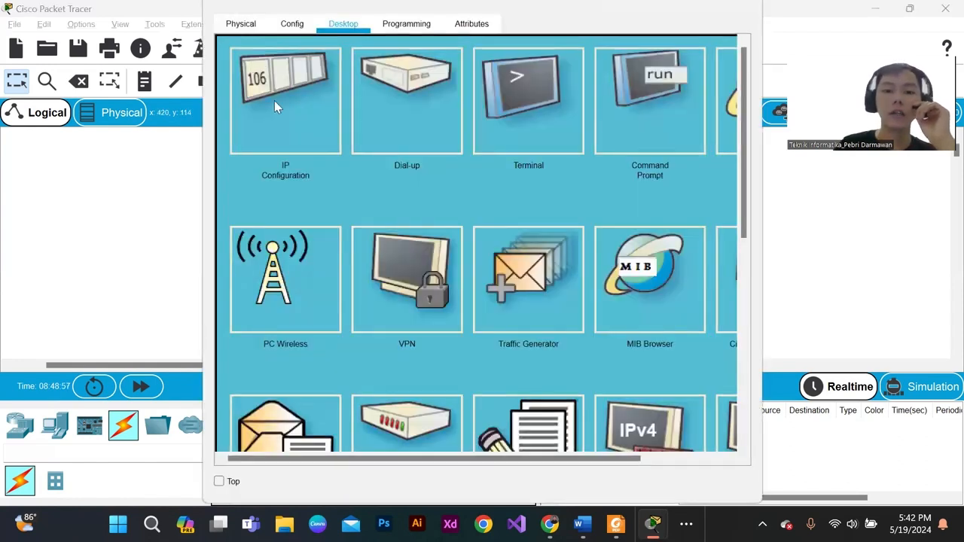
left_click(276, 102)
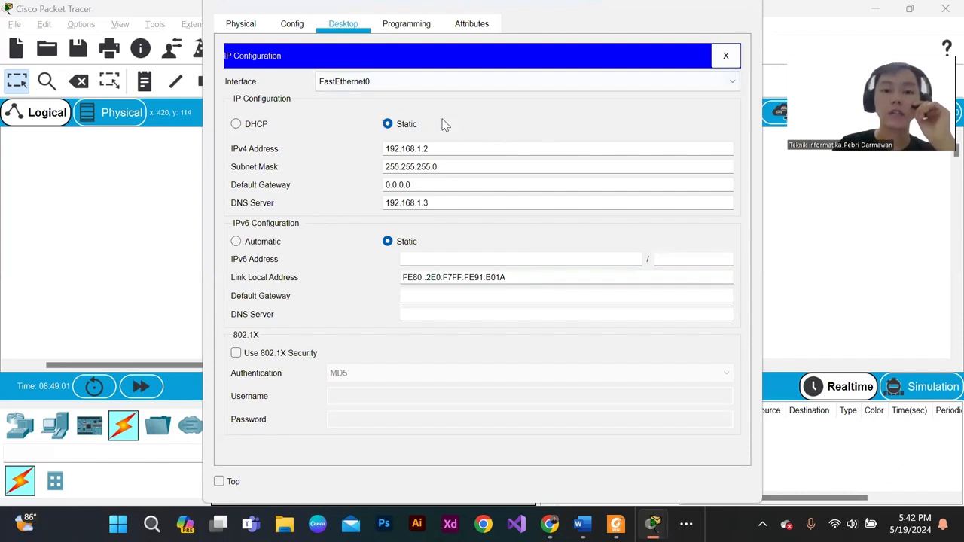
left_click_drag(452, 202, 363, 206)
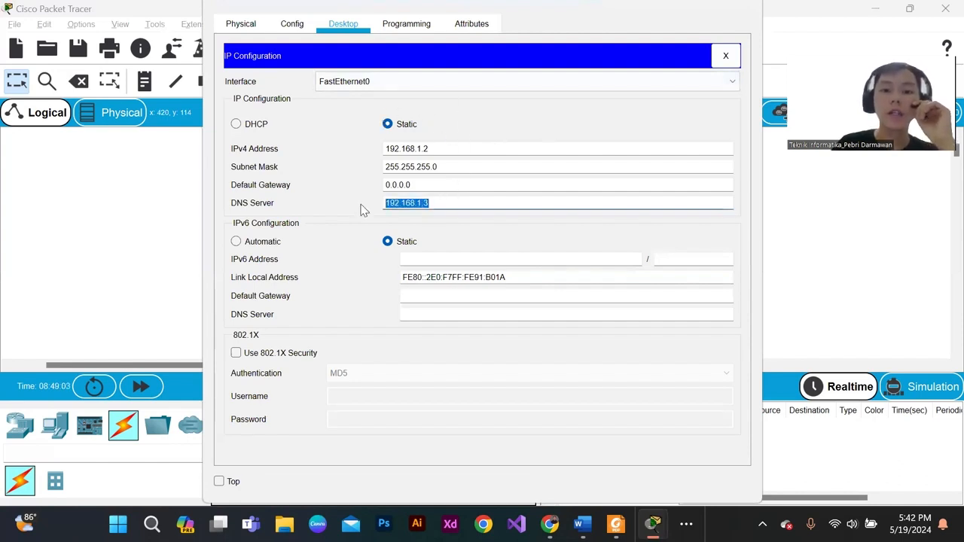
left_click(433, 204)
left_click_drag(435, 202, 376, 200)
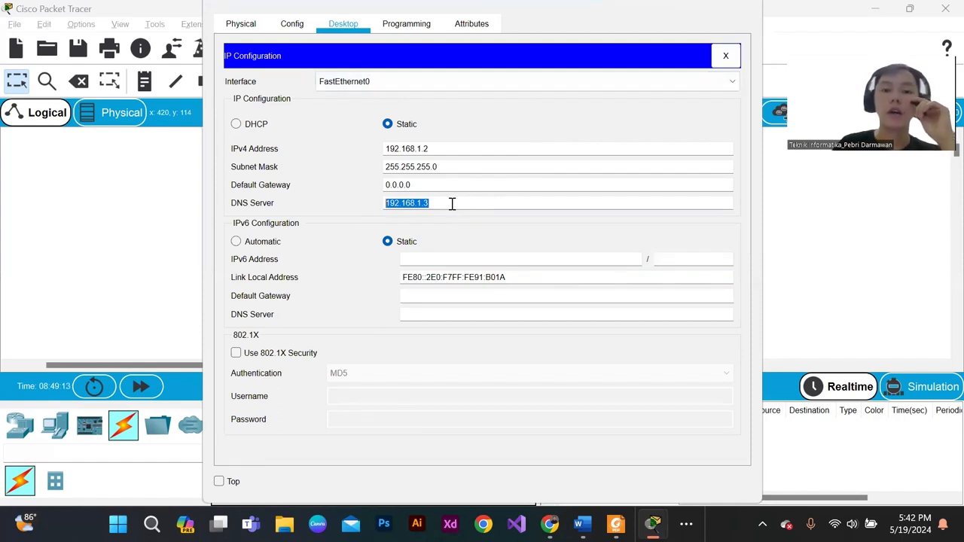
left_click_drag(452, 203, 364, 211)
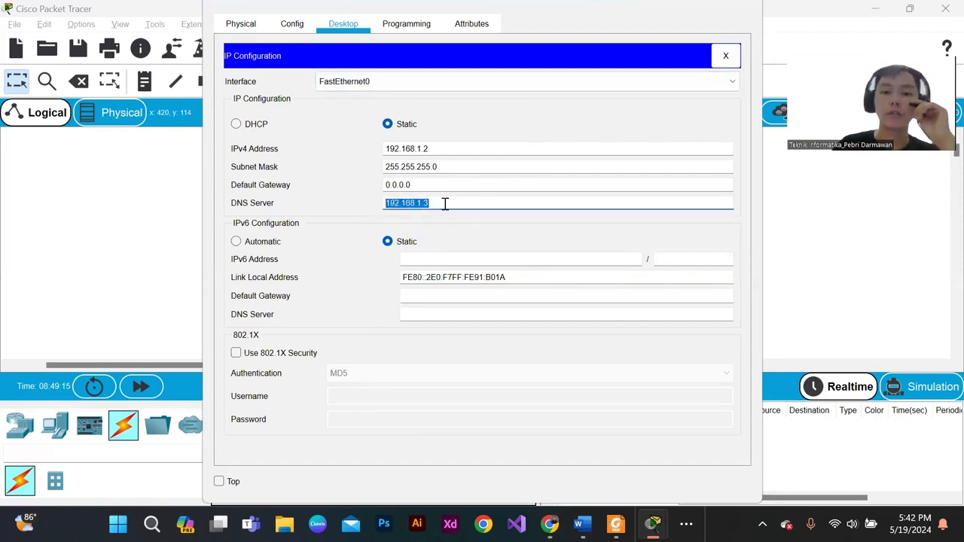
left_click(445, 204)
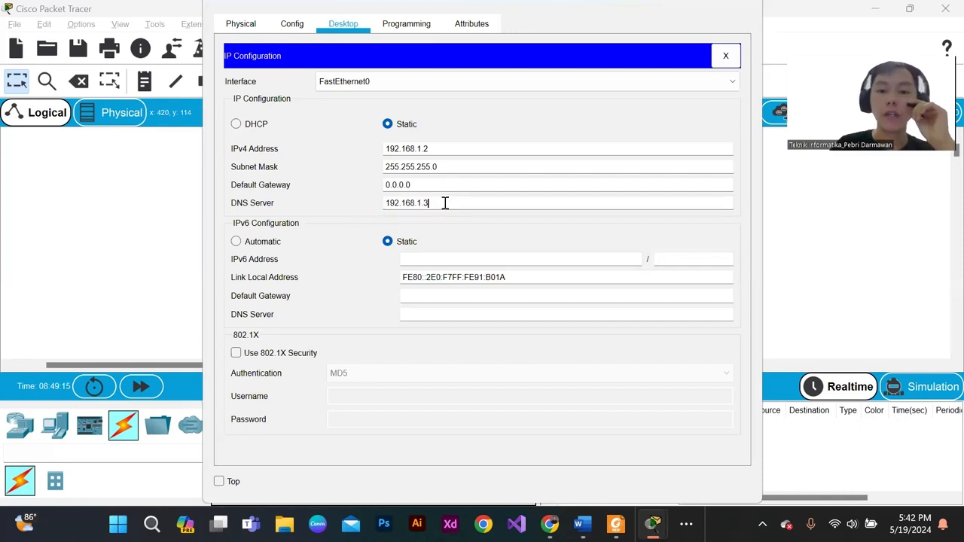
left_click(726, 58)
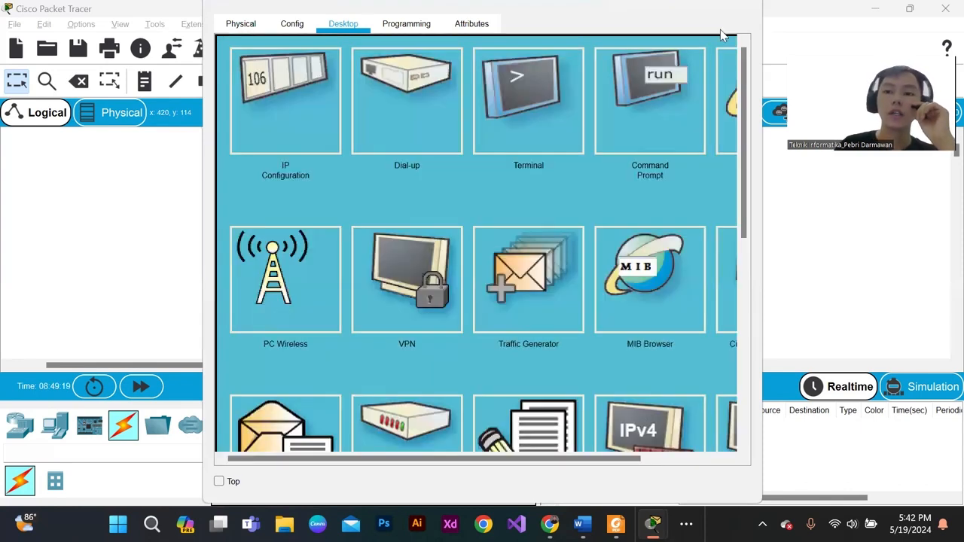
- Load cisco.com in PC Client's web browser and review the page that the HTTP server delivers
left_click(717, 102)
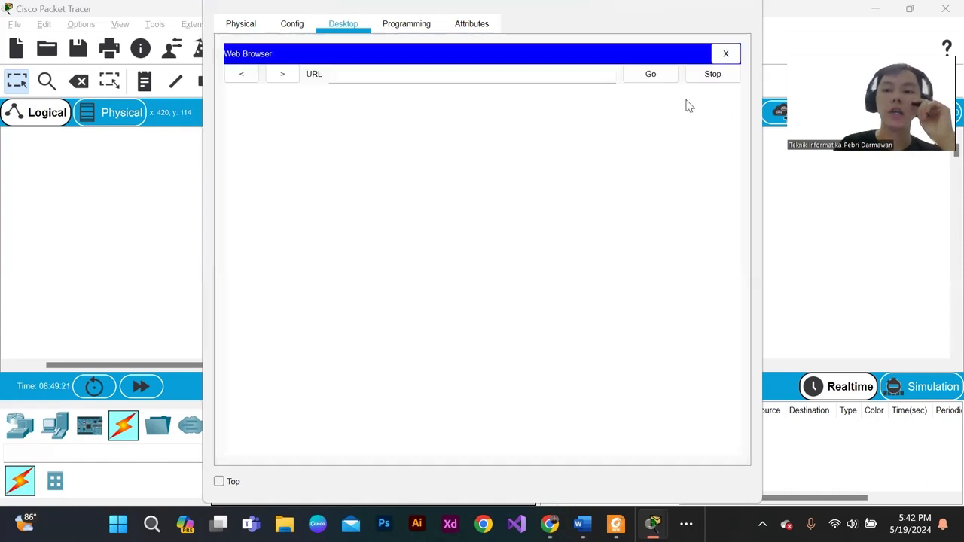
left_click(362, 76)
type("cisco.com")
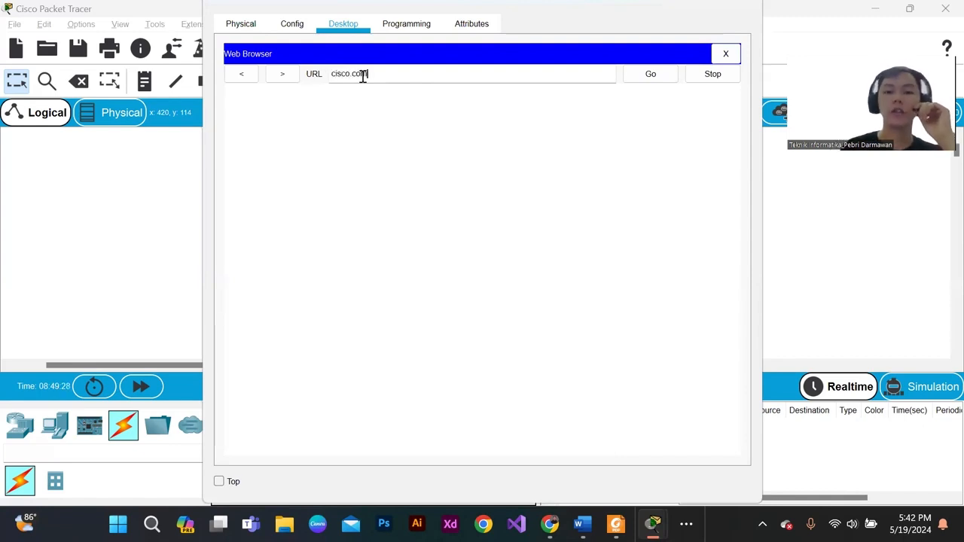
left_click(665, 77)
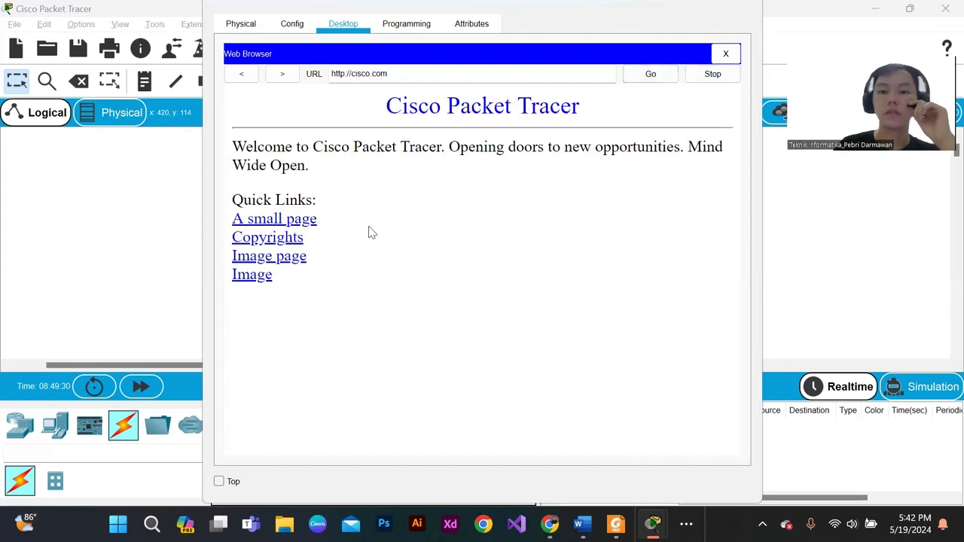
left_click_drag(356, 259, 310, 143)
left_click(357, 141)
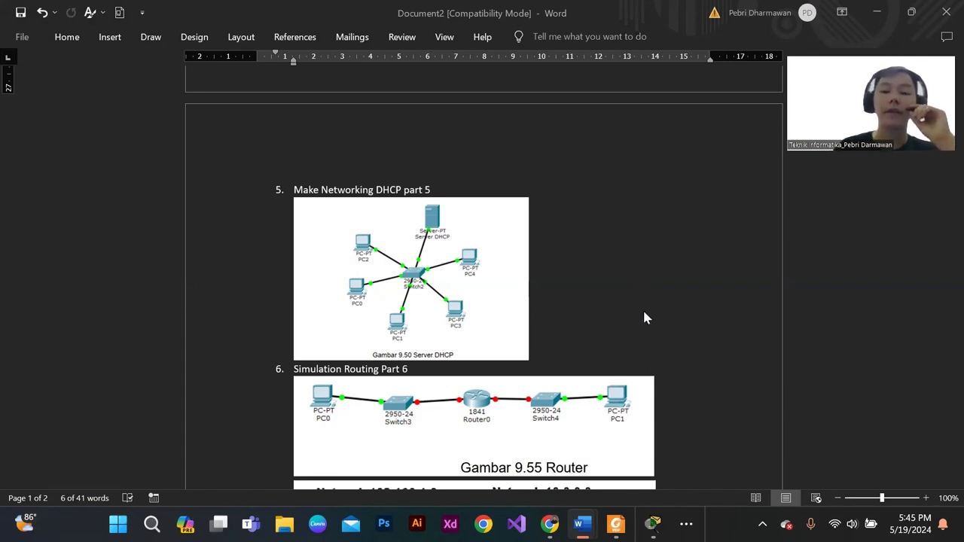
- Switch to Cisco Packet Tracer and place five PCs in the empty logical workspace
left_click(652, 523)
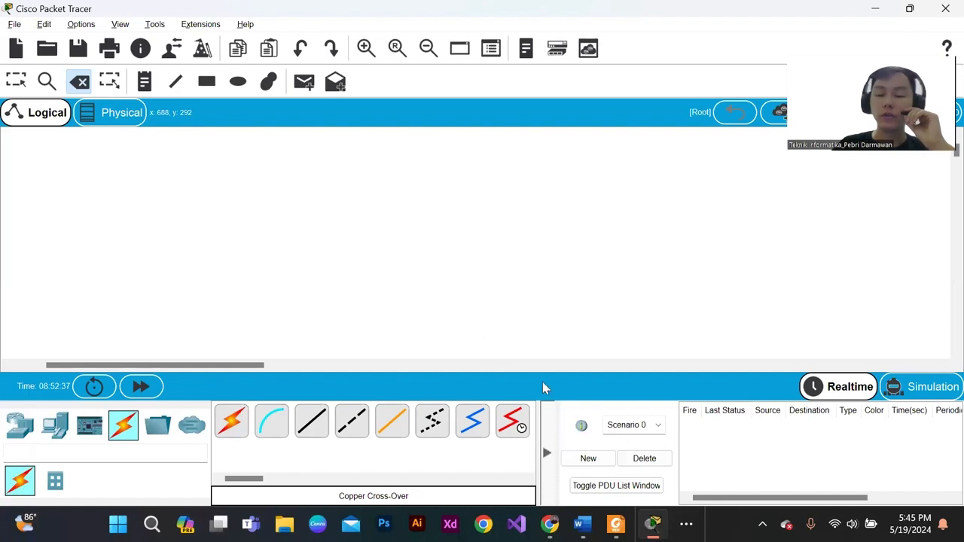
left_click(21, 426)
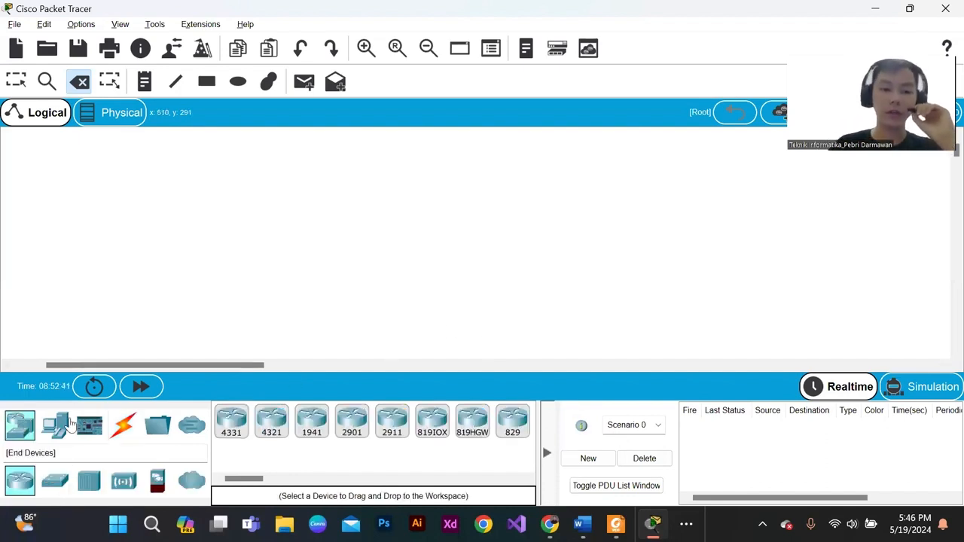
left_click(60, 426)
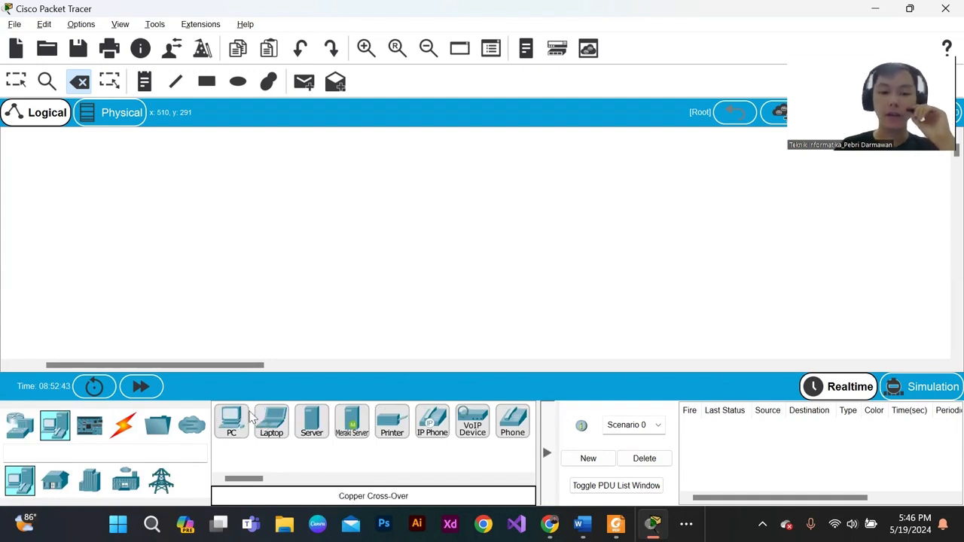
left_click_drag(231, 420, 319, 251)
left_click_drag(231, 420, 573, 267)
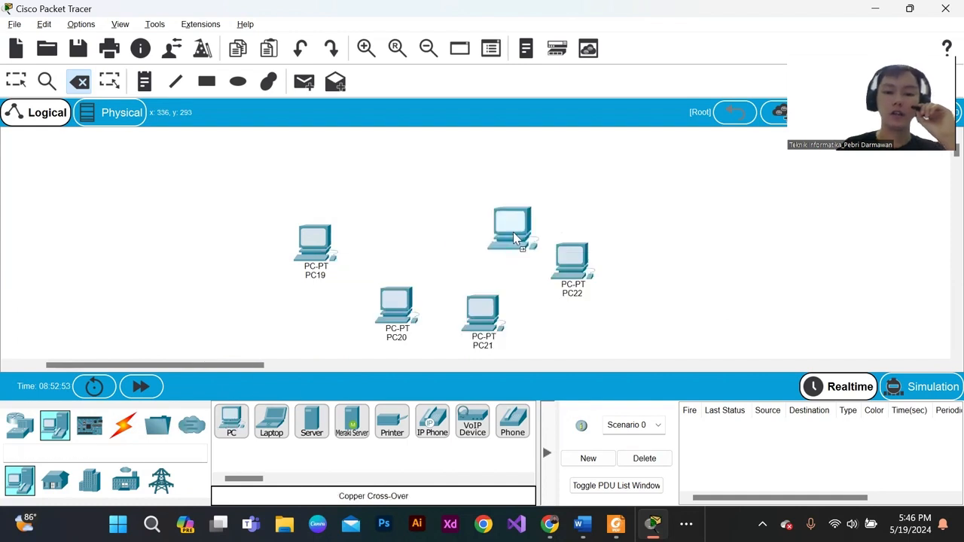
left_click(453, 242)
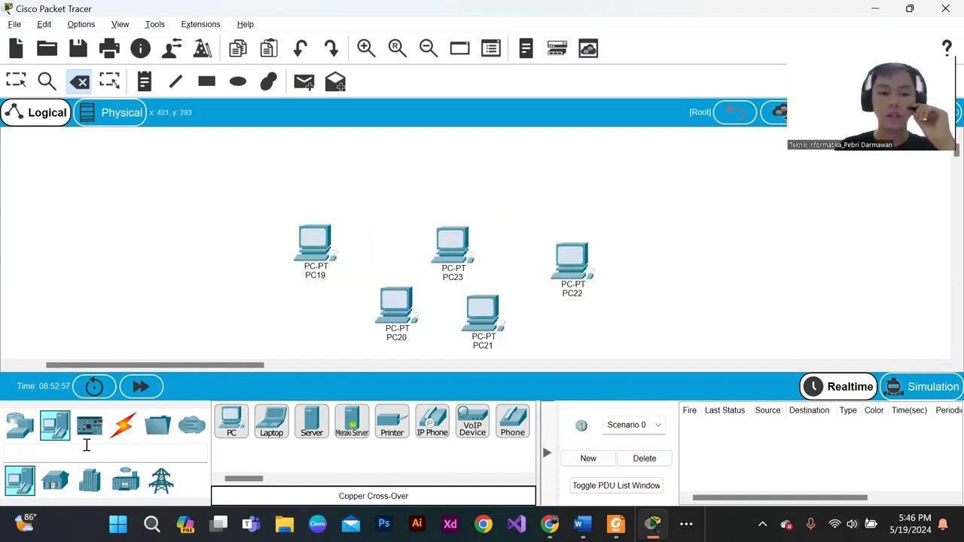
- Add a Server above the PCs and a PT-Switch between the server and the PCs
left_click_drag(312, 423, 523, 183)
left_click(522, 184)
left_click(19, 425)
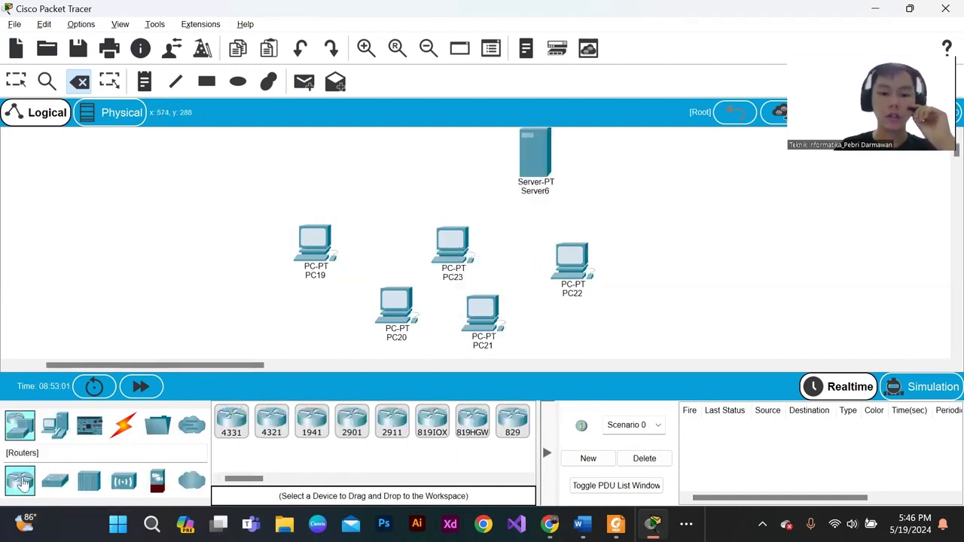
left_click(54, 482)
left_click_drag(271, 421, 430, 218)
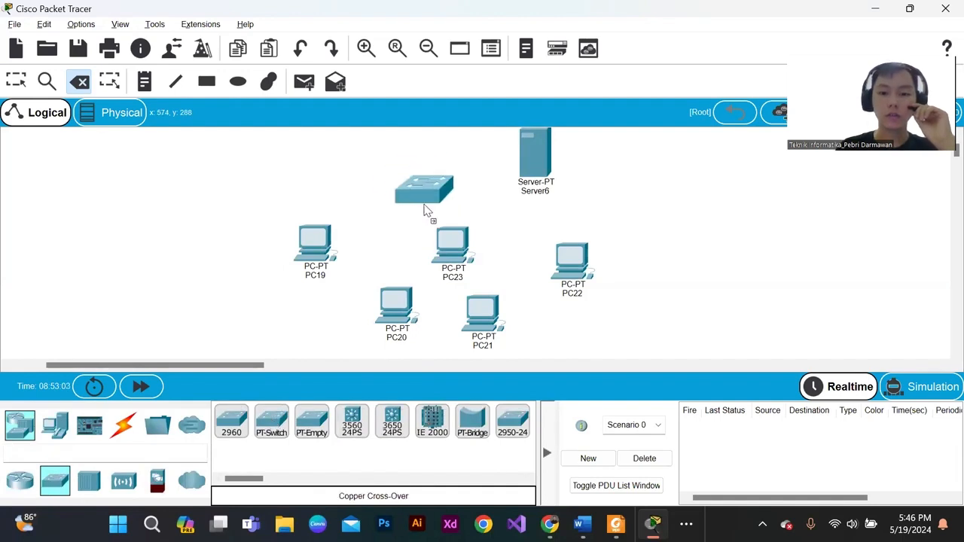
left_click(430, 218)
key("Escape")
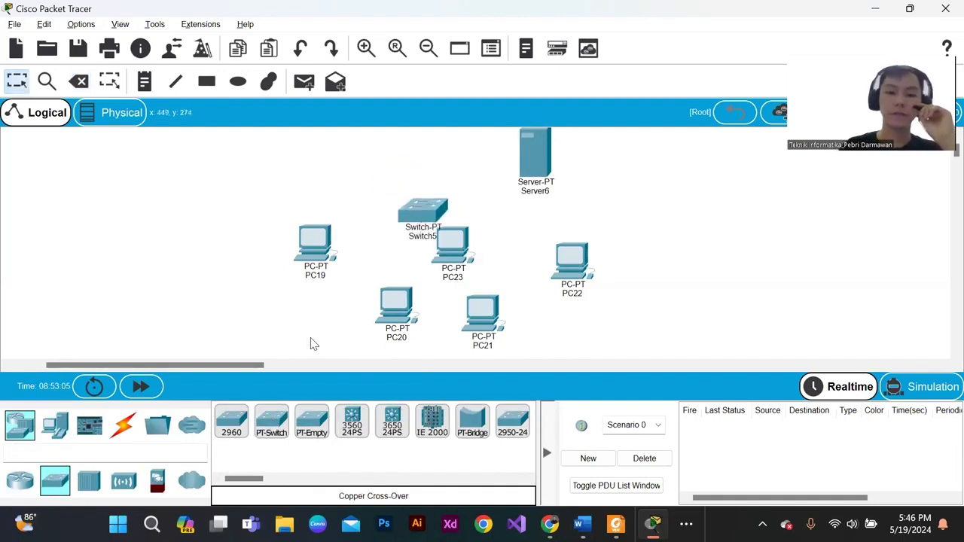
- Arrange the five PCs in a half circle below Switch5 and place the server directly above the switch
left_click_drag(338, 248, 318, 236)
left_click_drag(386, 295, 340, 280)
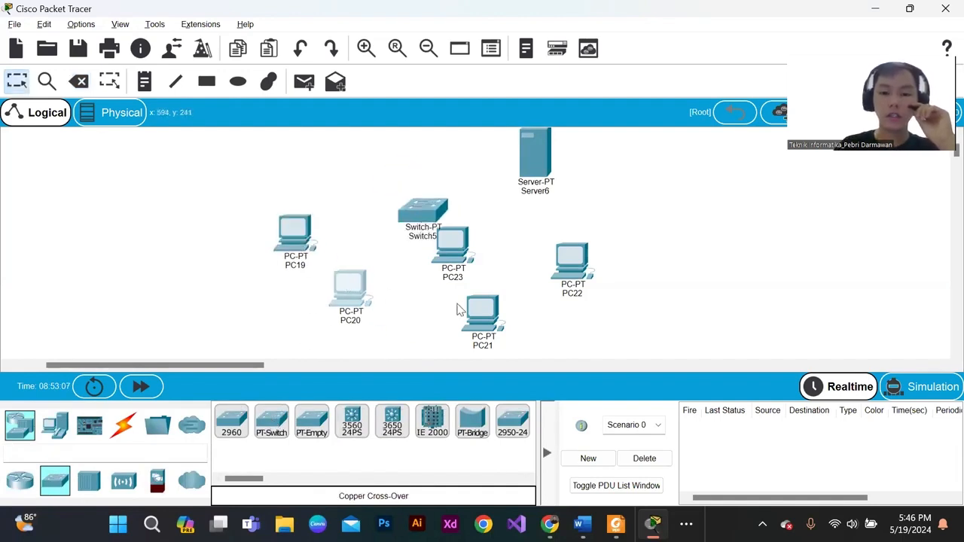
left_click_drag(460, 310, 399, 303)
left_click_drag(445, 260, 471, 298)
left_click_drag(571, 261, 531, 248)
left_click_drag(304, 249, 314, 264)
left_click_drag(423, 225, 424, 236)
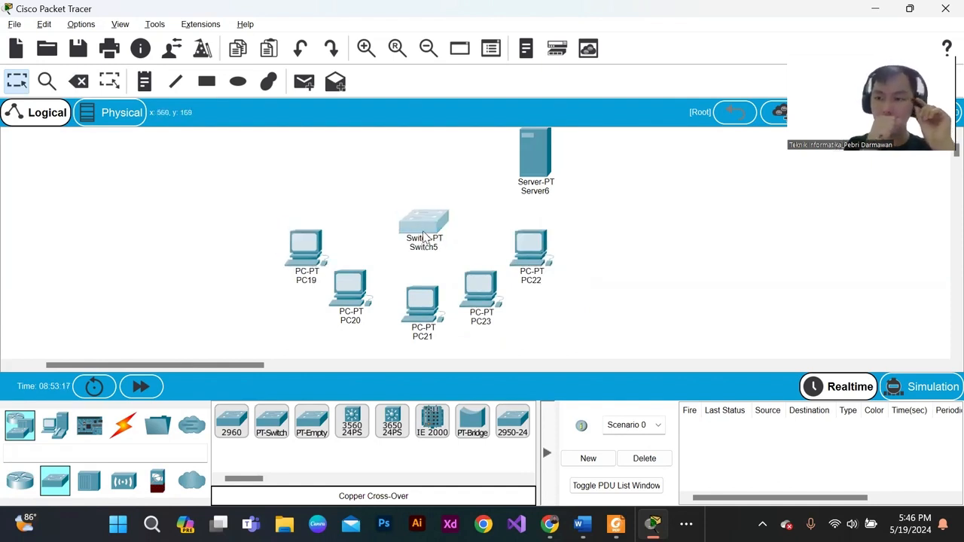
left_click_drag(431, 233, 430, 238)
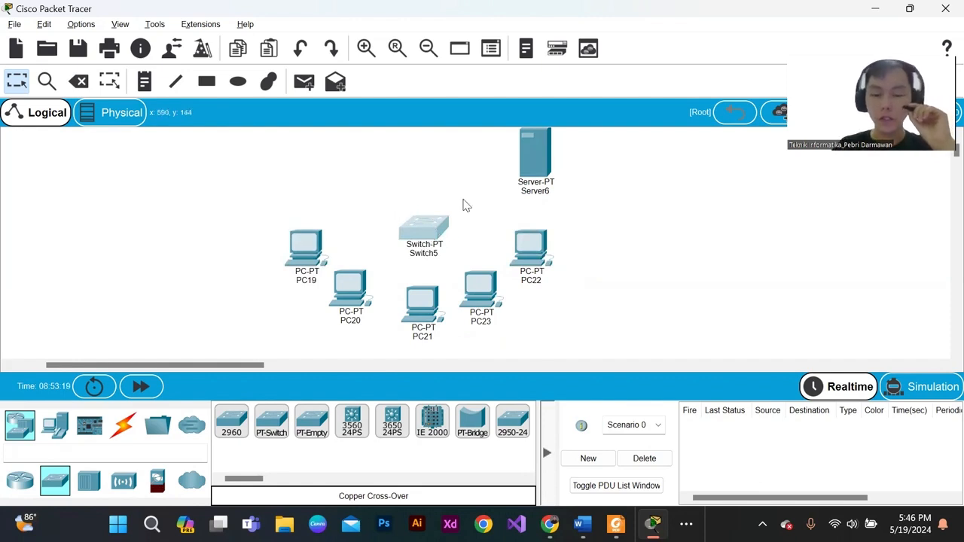
left_click_drag(535, 158, 427, 162)
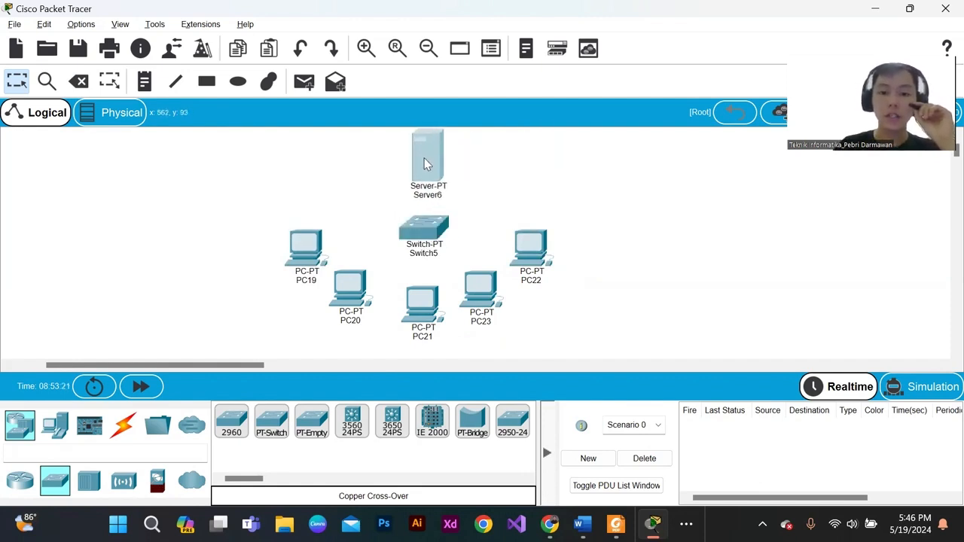
left_click_drag(433, 237, 433, 244)
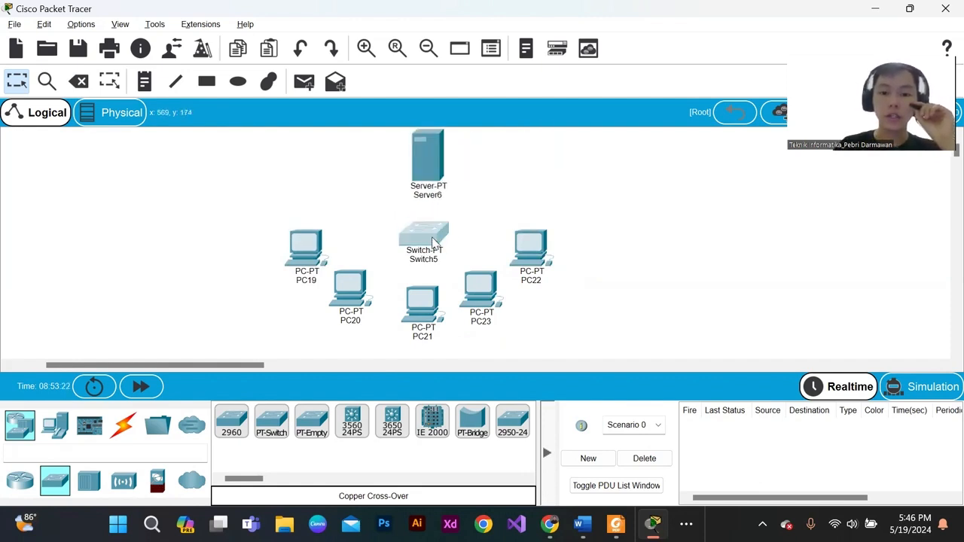
- Rename the server as Server DHCP
left_click(430, 180)
left_click(730, 6)
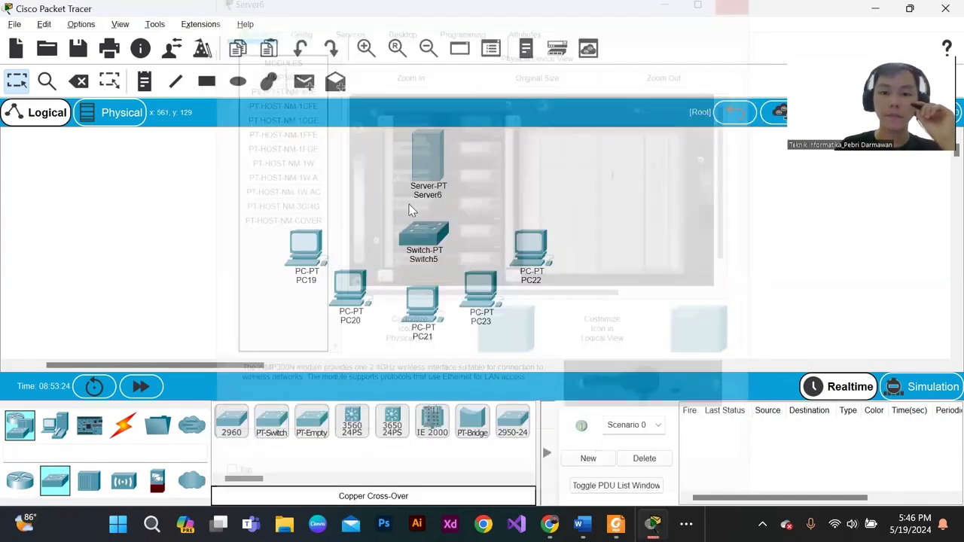
left_click(429, 195)
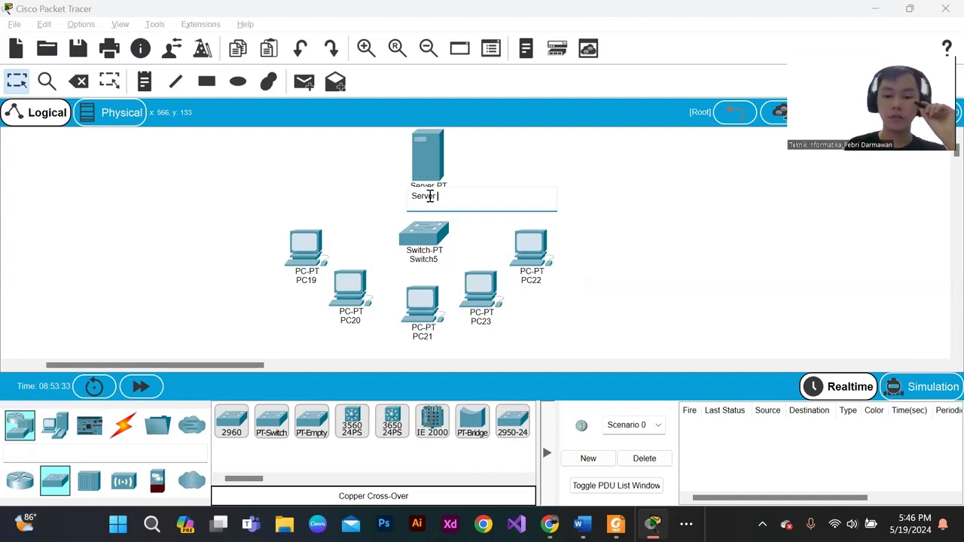
type("P")
key("Return")
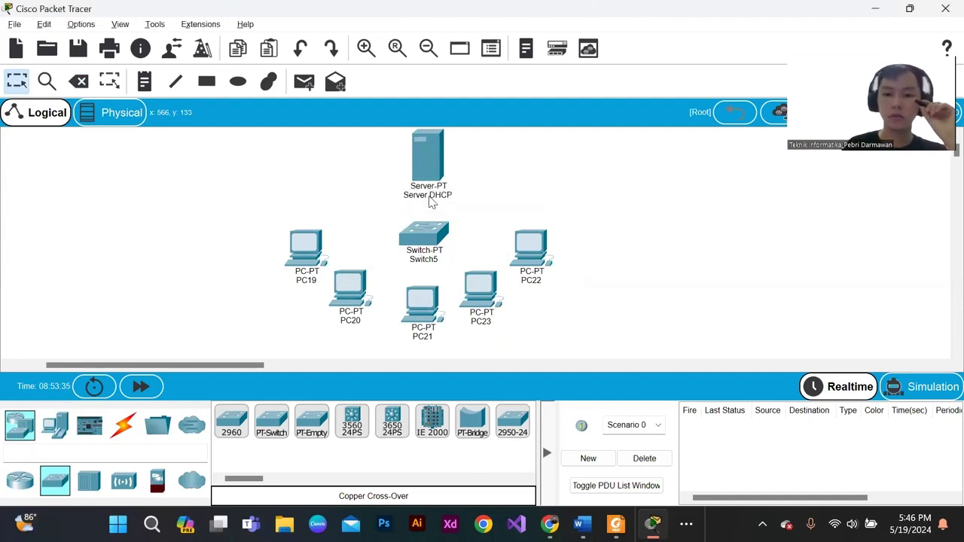
left_click(305, 280)
left_click(297, 248)
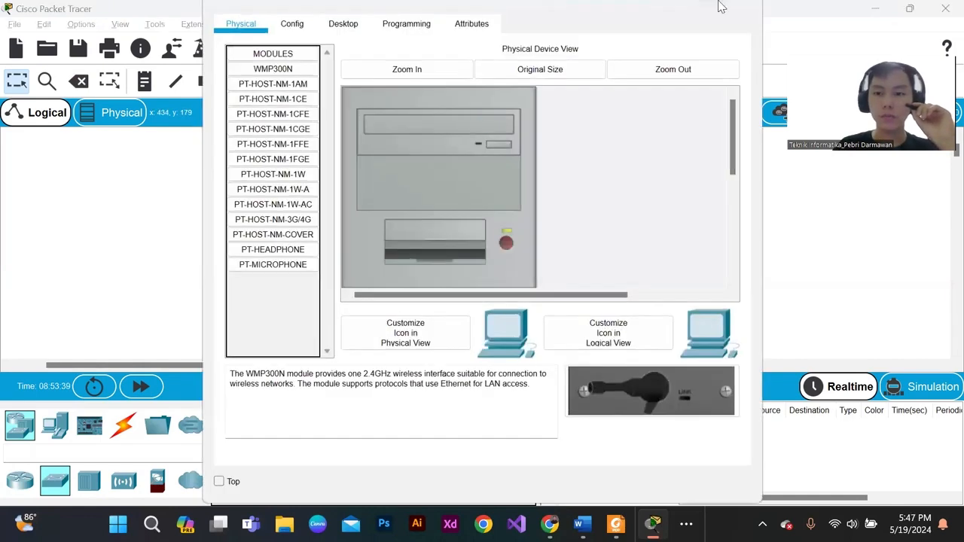
left_click(750, 7)
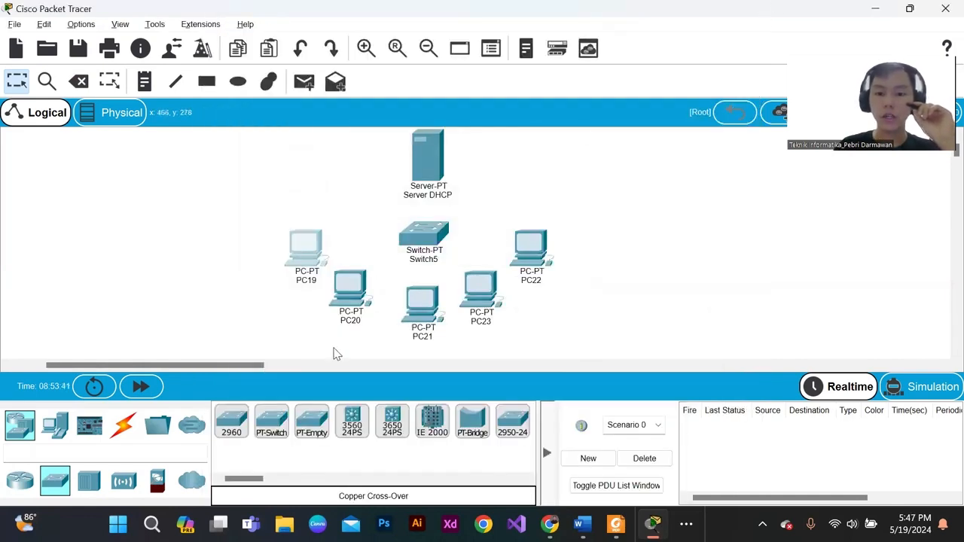
left_click_drag(338, 348, 349, 305)
left_click_drag(470, 340, 394, 290)
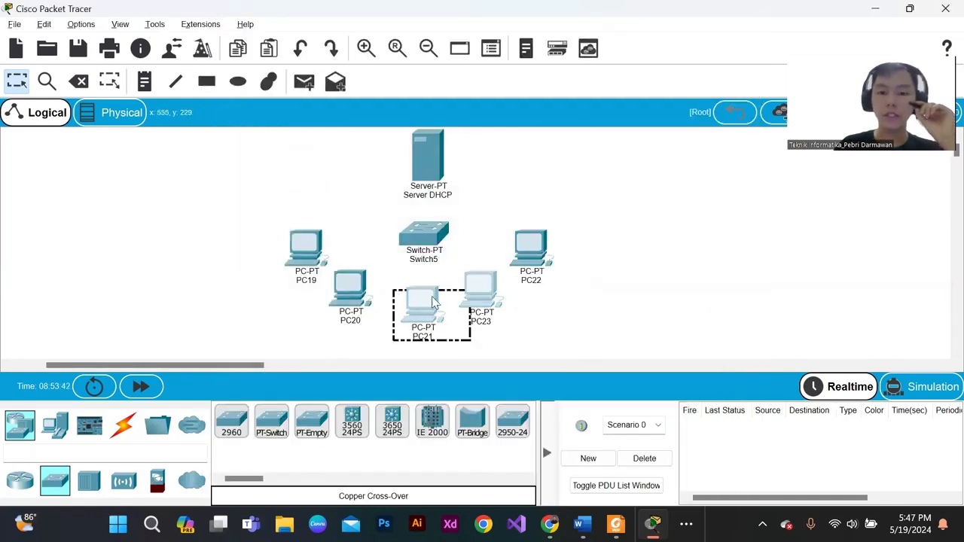
left_click(591, 234)
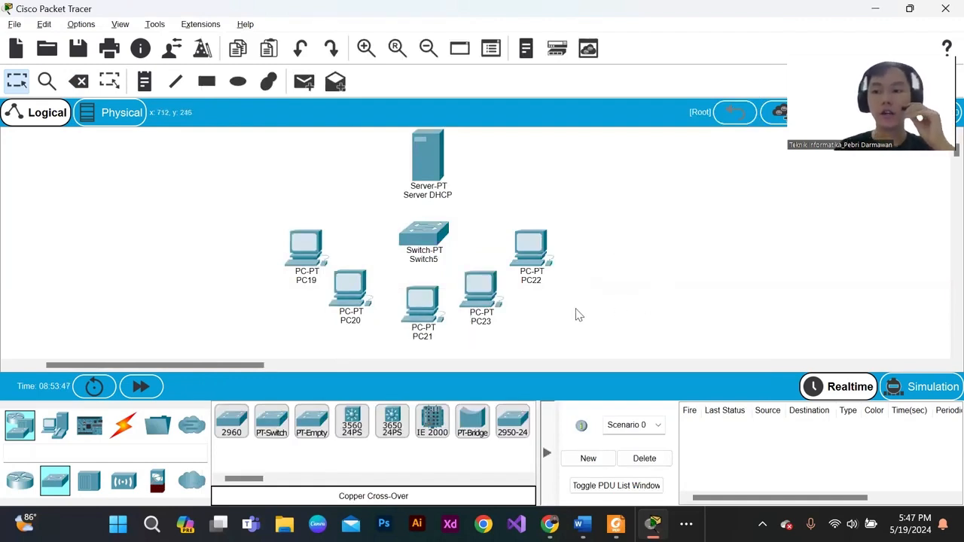
left_click_drag(269, 226, 612, 308)
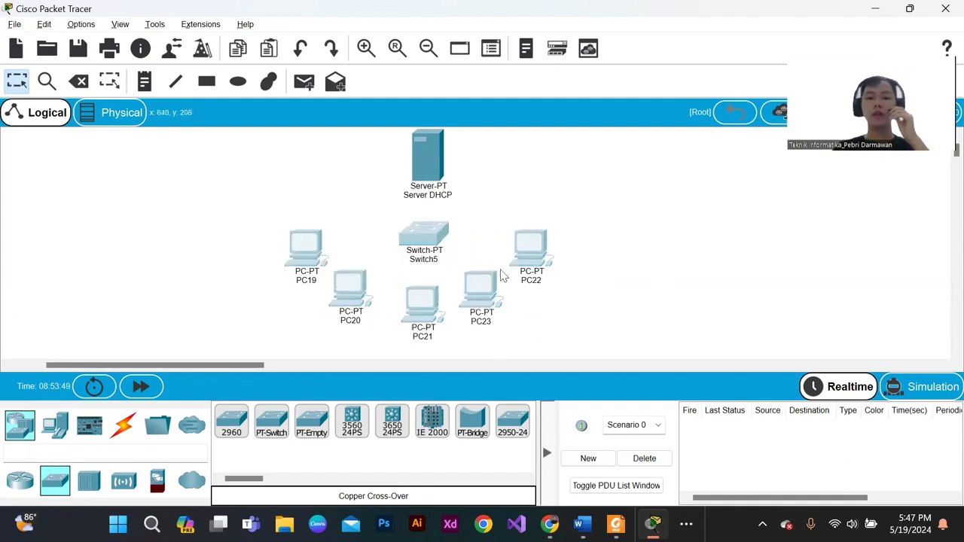
- Connect PC19's FastEthernet0 to Switch5's FastEthernet0/1 with a copper straight-through cable
left_click(122, 425)
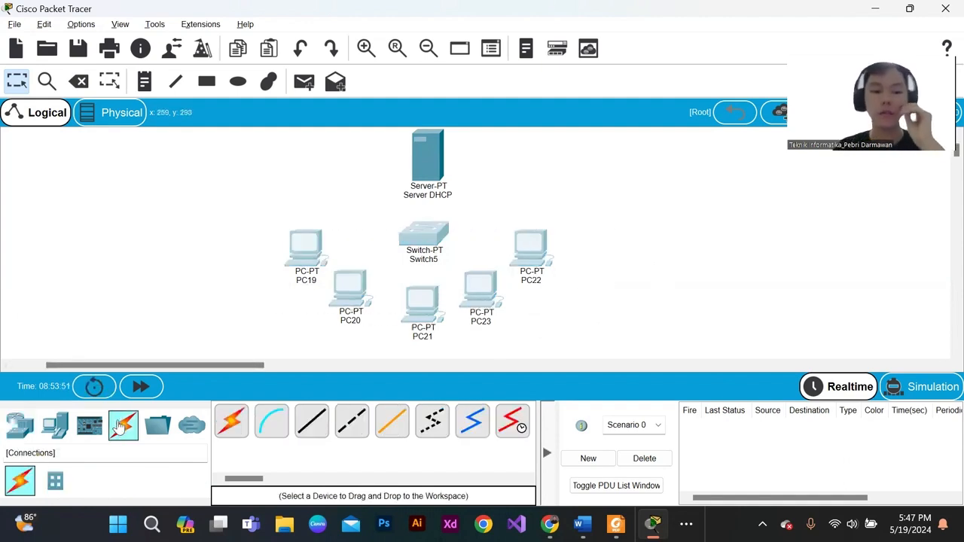
left_click(311, 420)
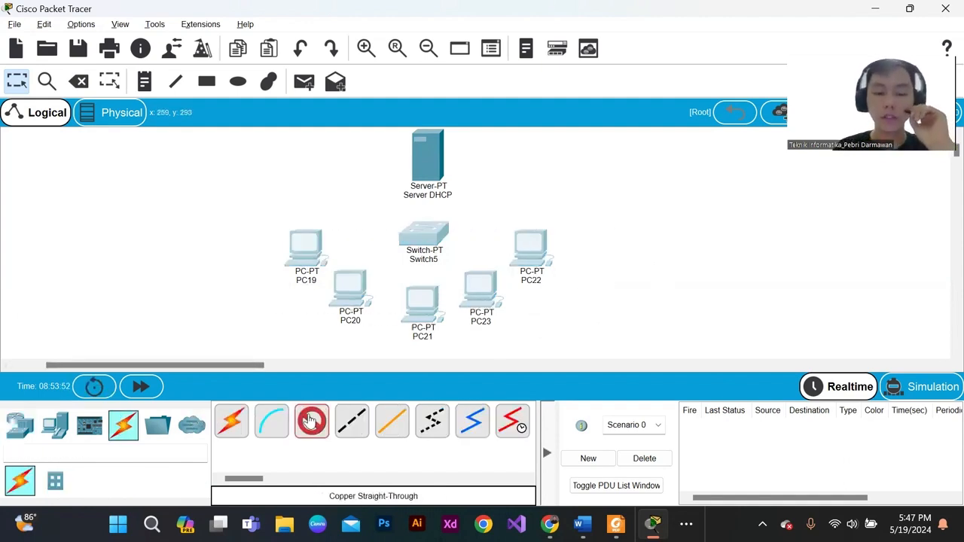
left_click(310, 245)
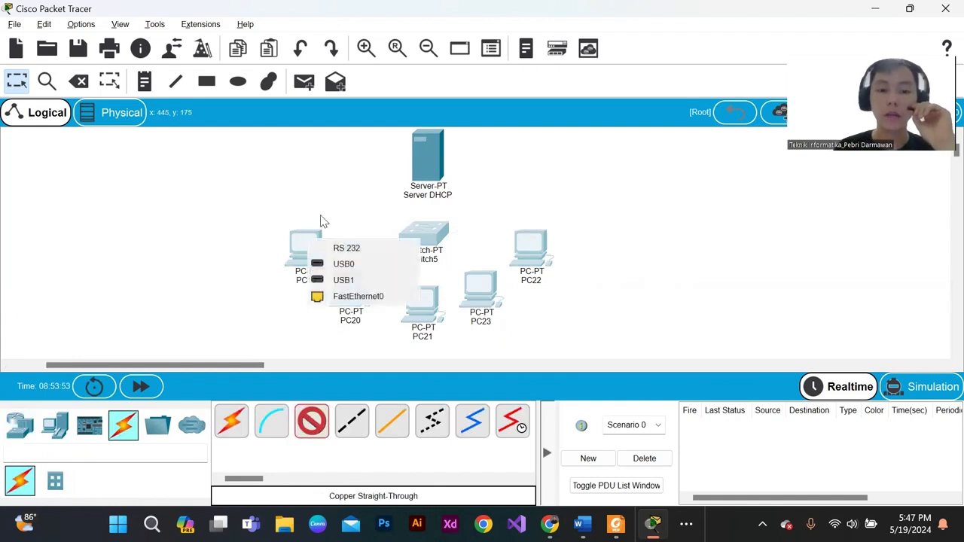
left_click(345, 297)
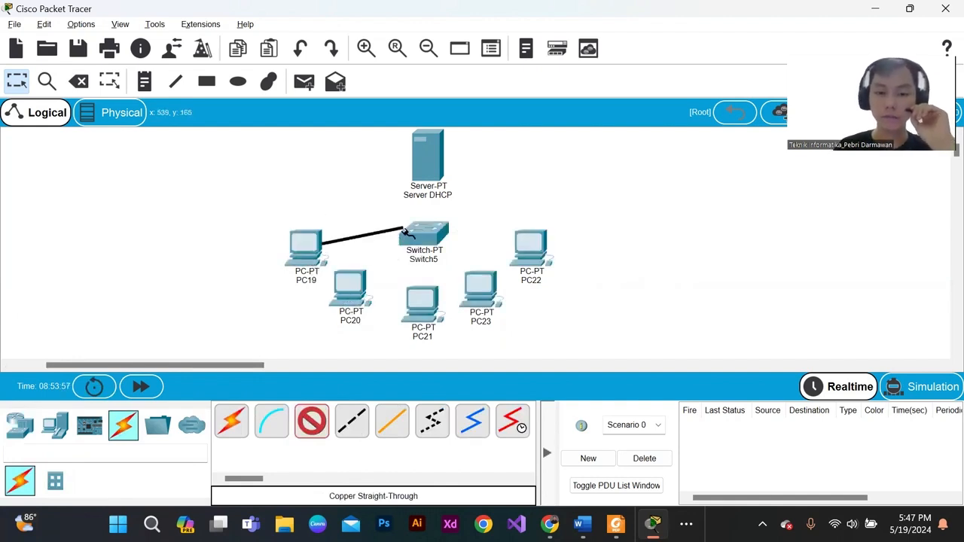
left_click(418, 244)
left_click(460, 269)
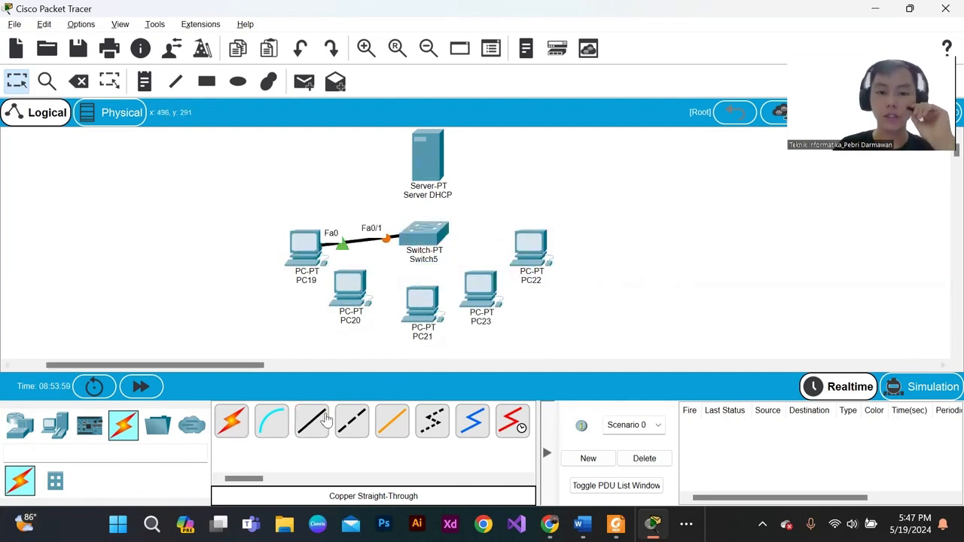
- Connect PC20's FastEthernet0 to Switch5's FastEthernet1/1 with a copper straight-through cable
left_click(345, 298)
left_click(385, 351)
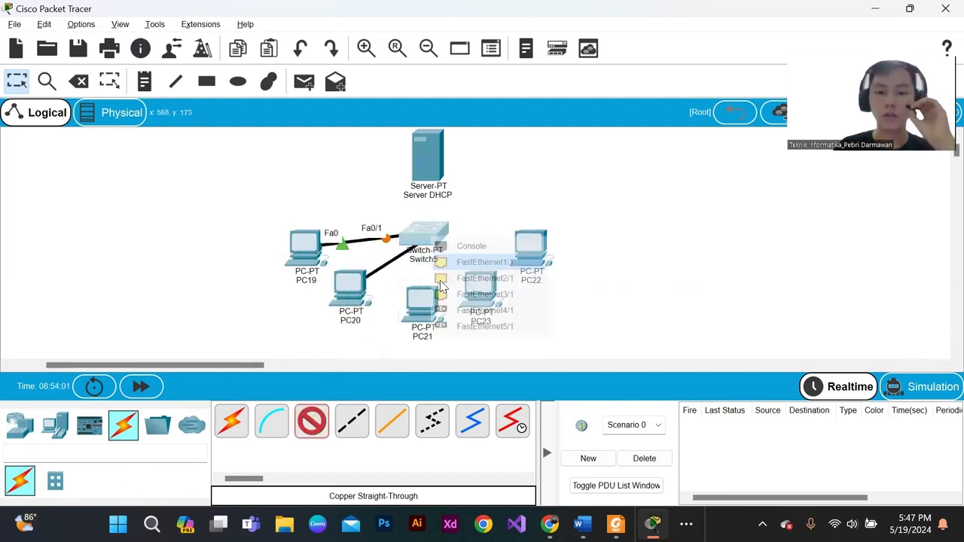
left_click(418, 244)
left_click(469, 270)
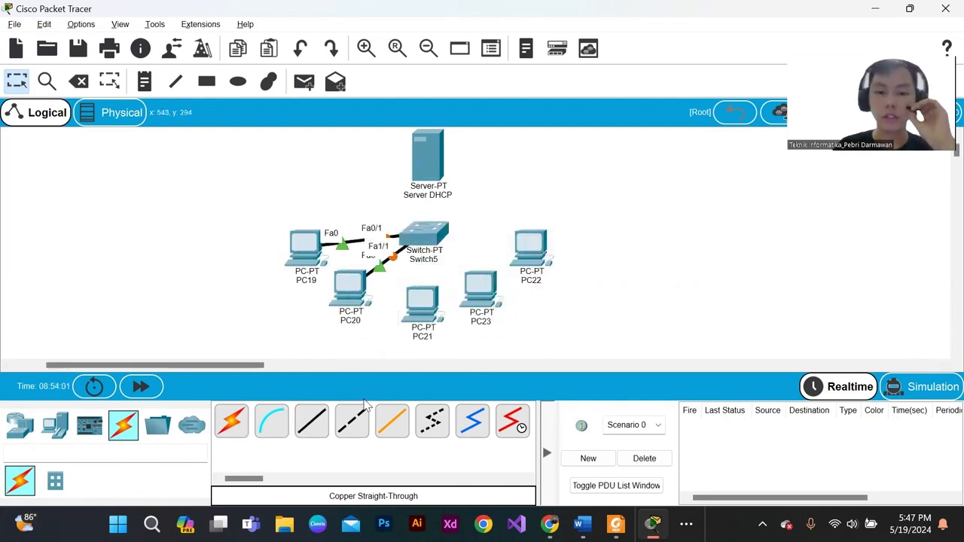
left_click(422, 310)
left_click(465, 371)
left_click(439, 235)
left_click(316, 422)
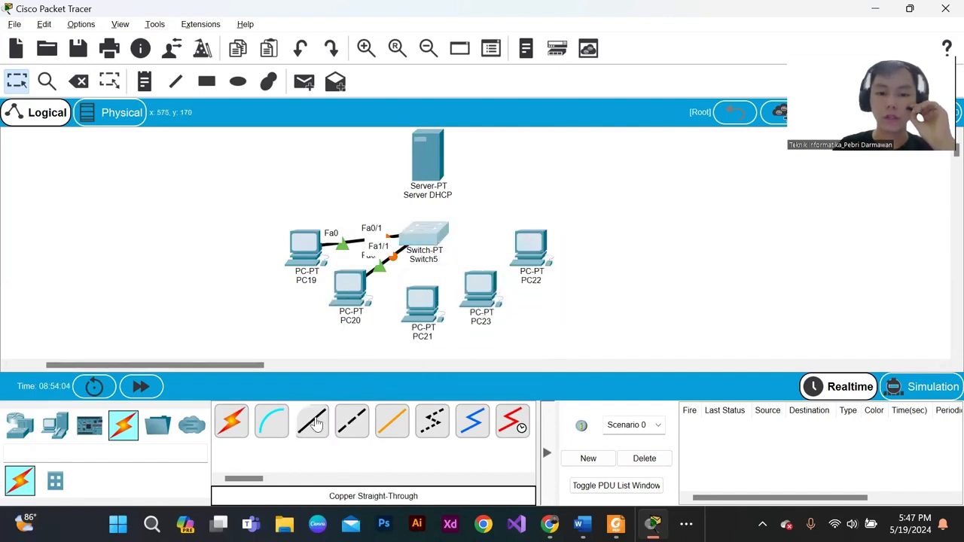
- Connect PC21's FastEthernet0 to Switch5's FastEthernet2/1 with a copper straight-through cable
left_click(312, 420)
left_click(412, 302)
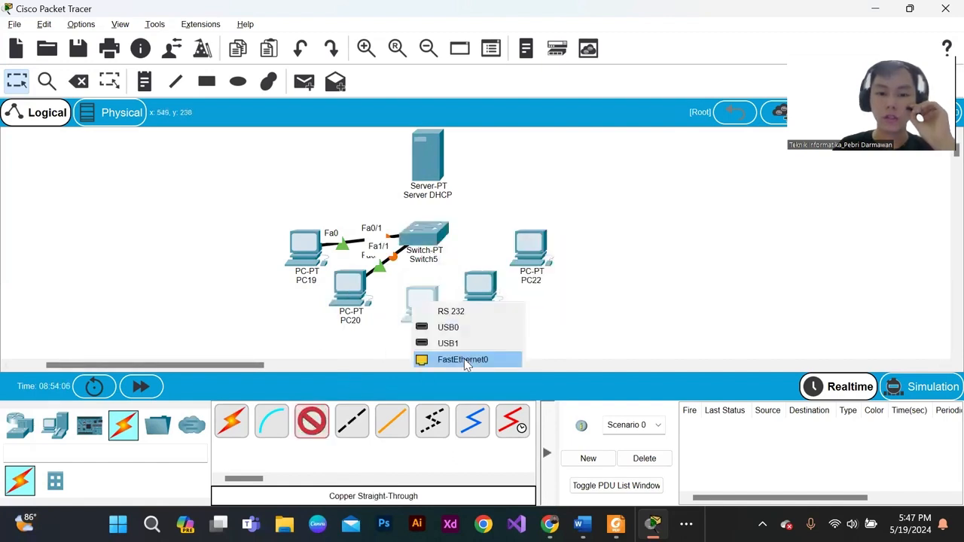
left_click(463, 359)
left_click(418, 241)
left_click(433, 312)
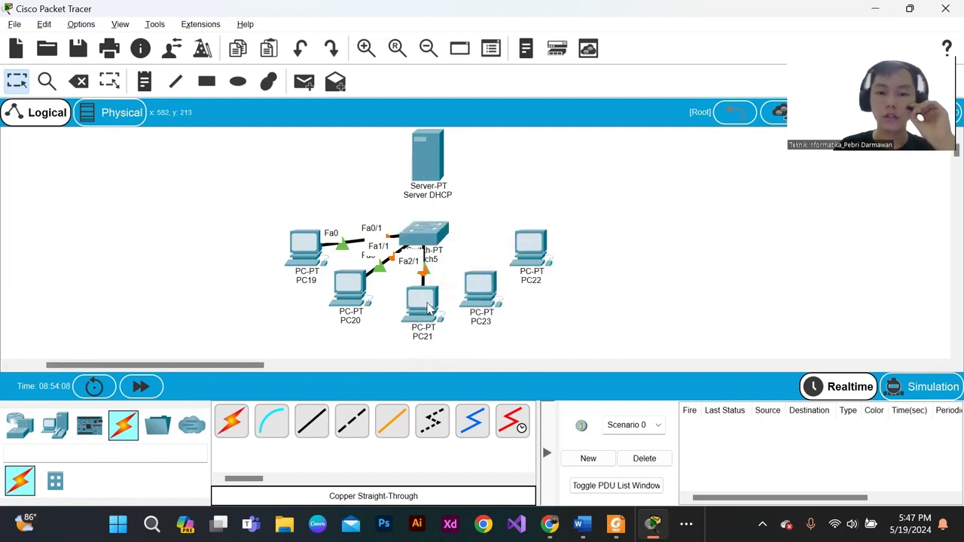
- Connect PC23's FastEthernet0 to Switch5's FastEthernet3/1 with a copper straight-through cable
left_click(471, 290)
left_click(497, 344)
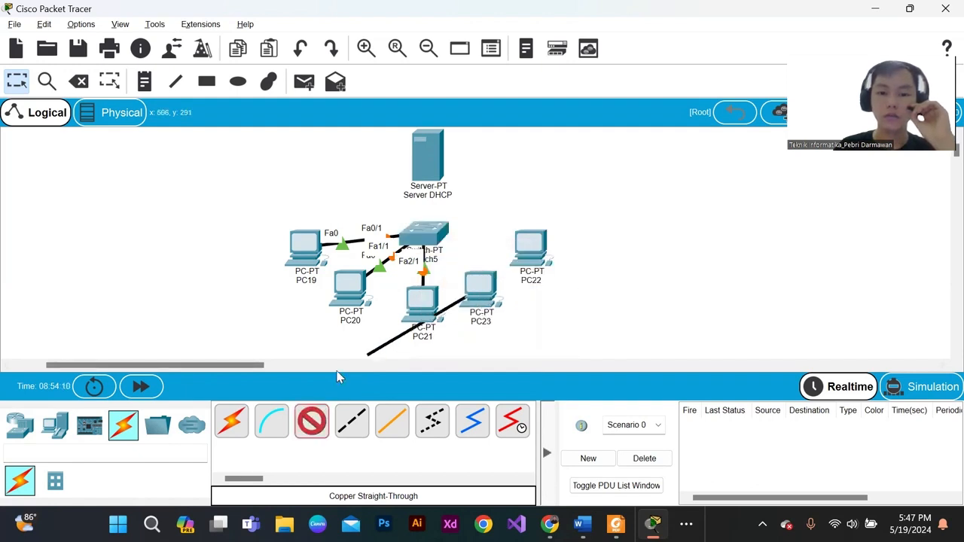
left_click(427, 235)
left_click(474, 252)
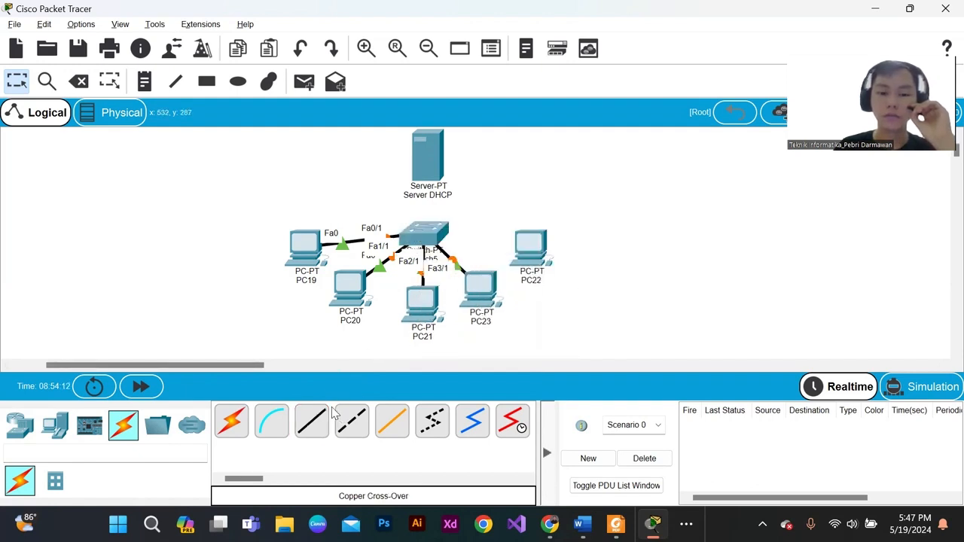
- Power off Switch5, install two PT-SWITCH-NM-1CE modules in the empty slots next to the existing modules, and power it back on
mouse_move(421, 239)
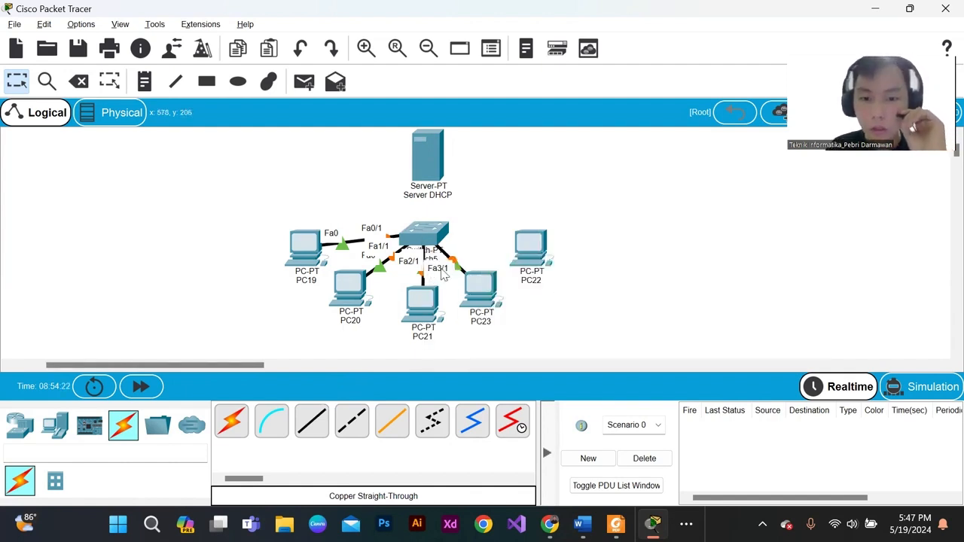
left_click(425, 232)
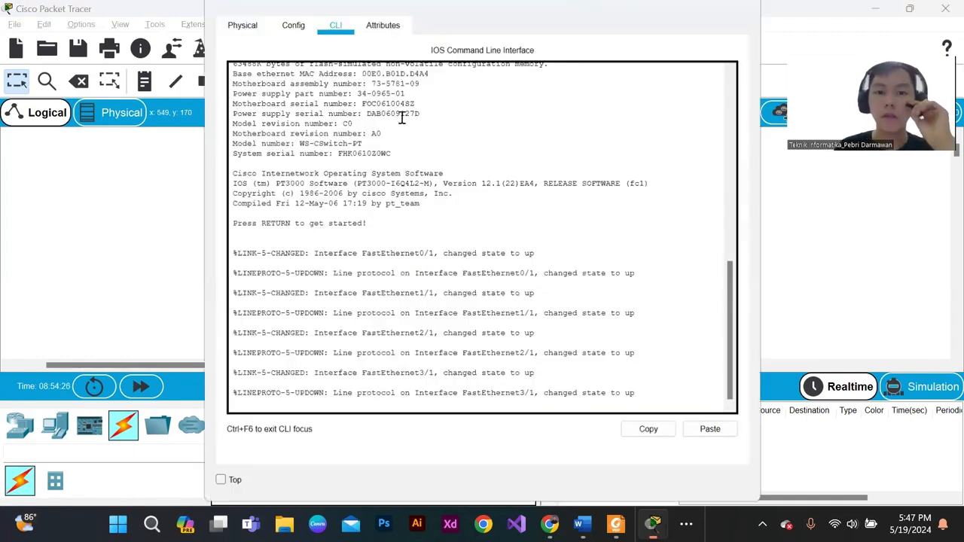
left_click(241, 25)
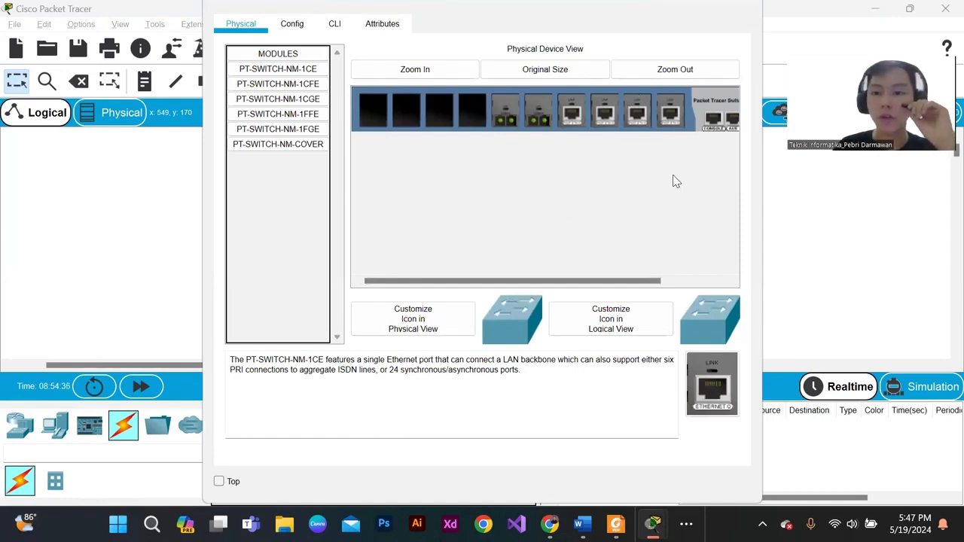
left_click_drag(580, 280, 688, 112)
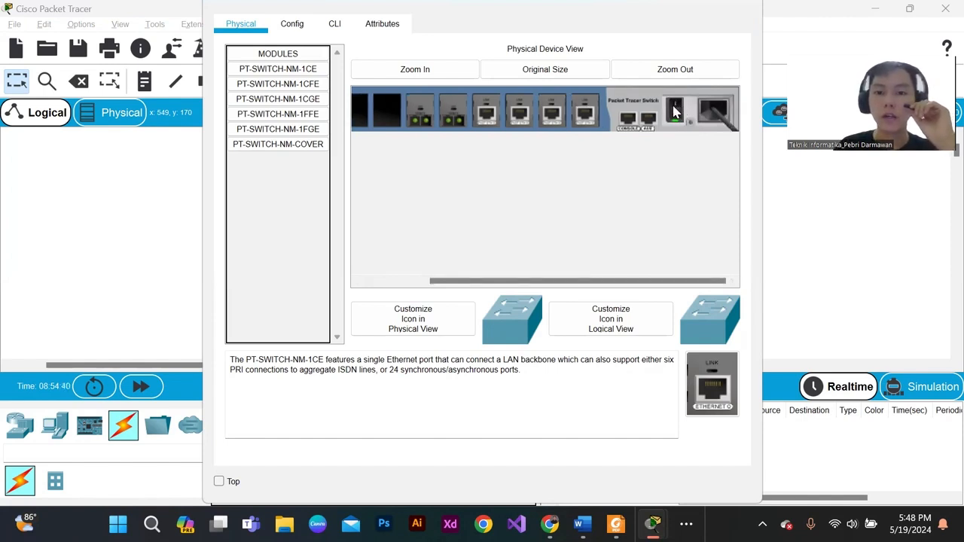
left_click(745, 7)
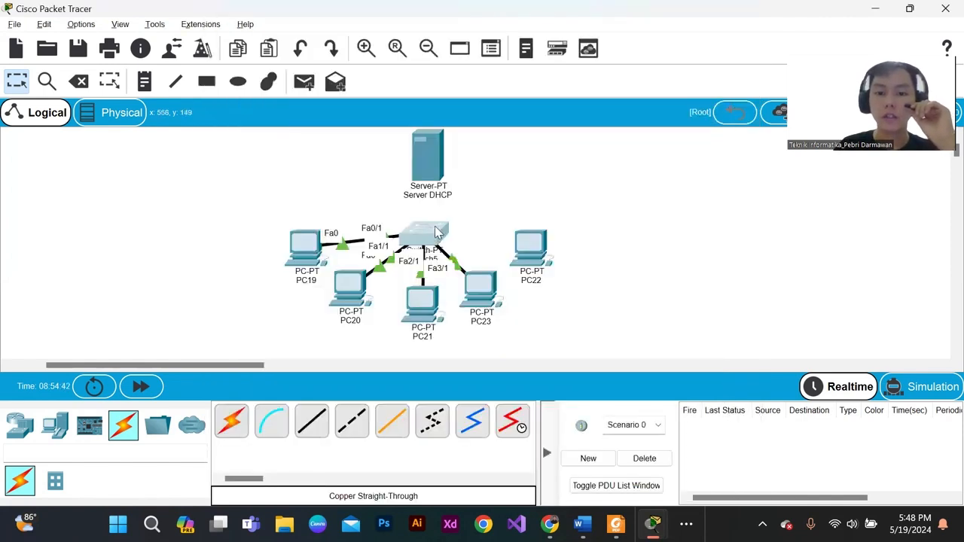
left_click(435, 237)
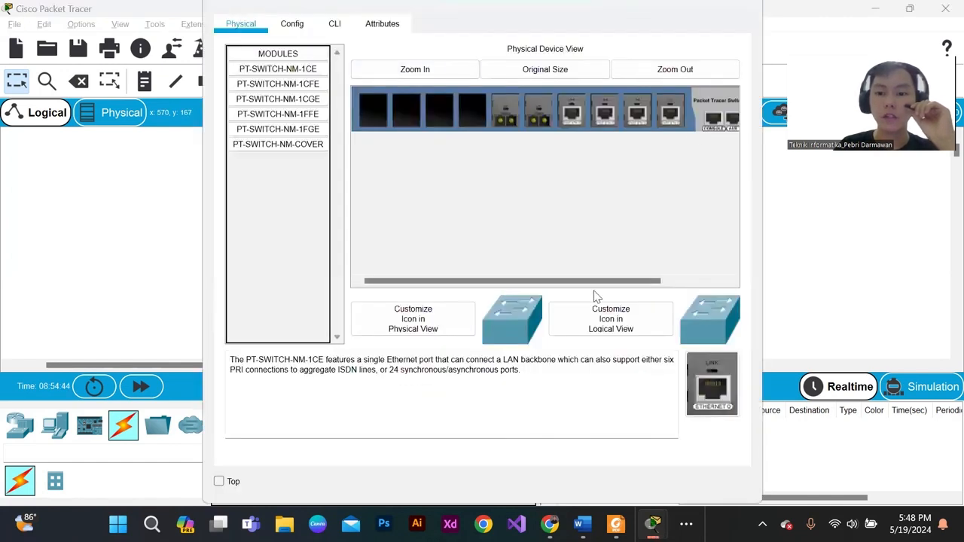
left_click_drag(607, 283, 670, 279)
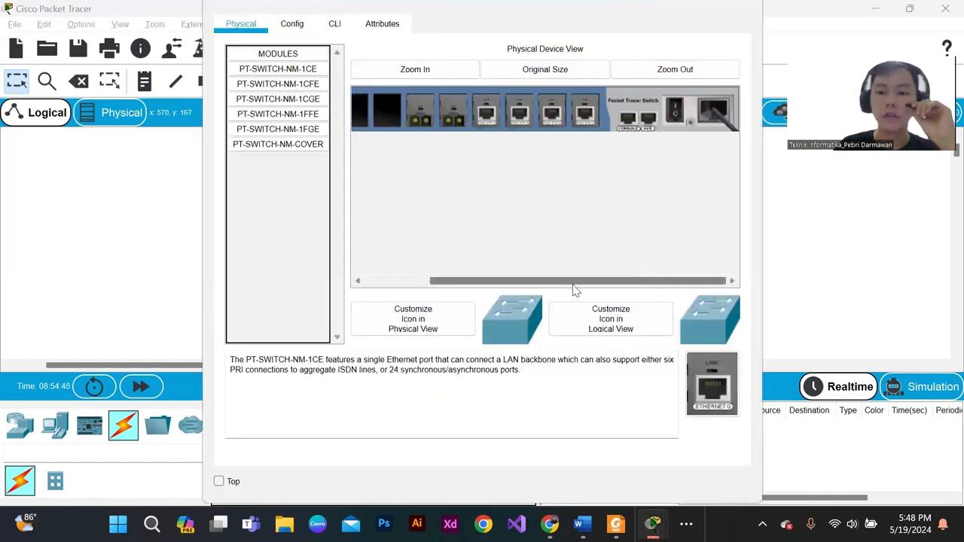
left_click_drag(574, 284, 482, 280)
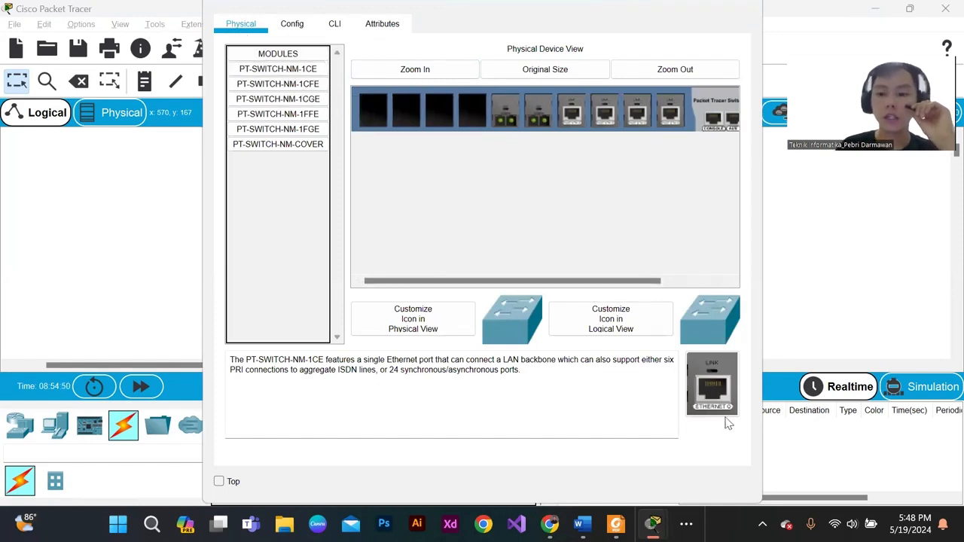
left_click_drag(719, 396, 472, 113)
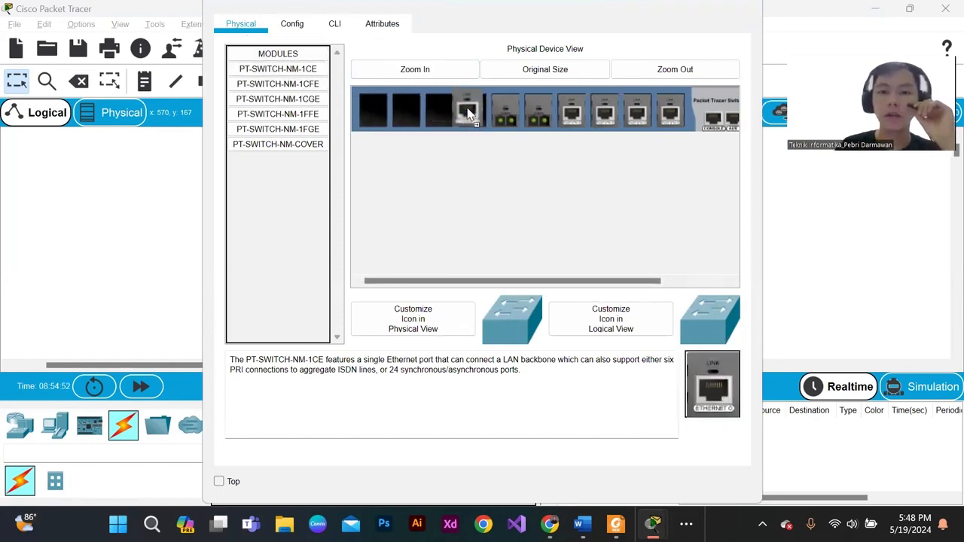
left_click_drag(712, 384, 449, 113)
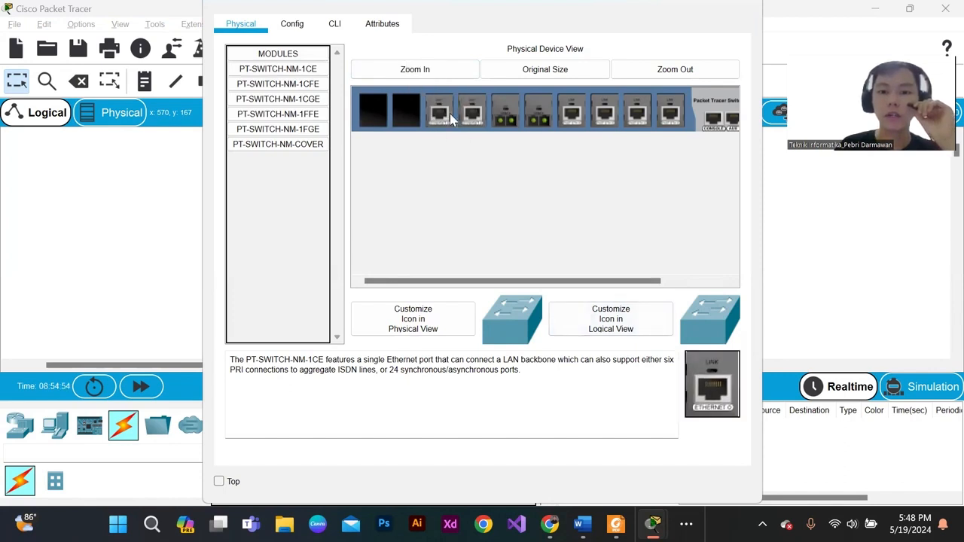
left_click_drag(645, 282, 669, 162)
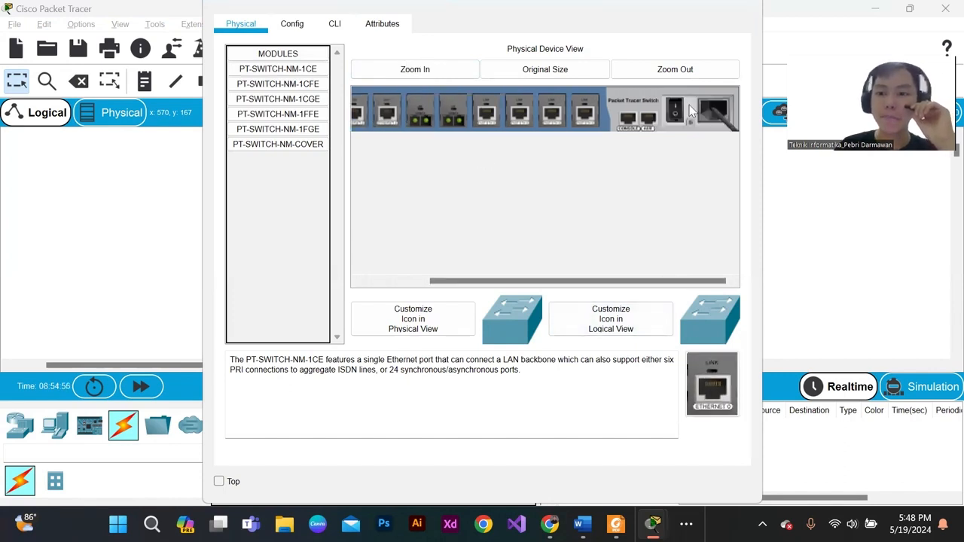
left_click(742, 6)
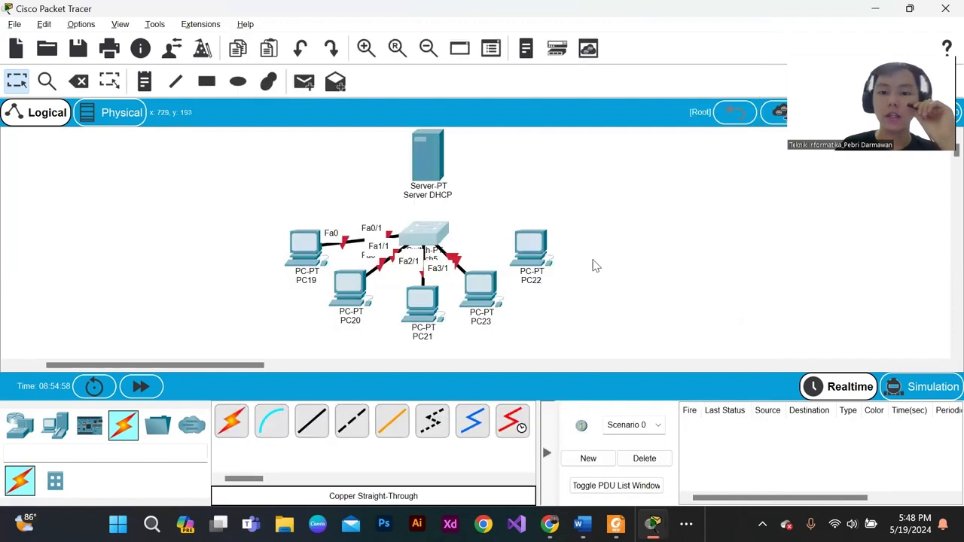
- Fast-forward the simulation time so the restarted switch can bring up its PC links
left_click_drag(541, 341, 238, 202)
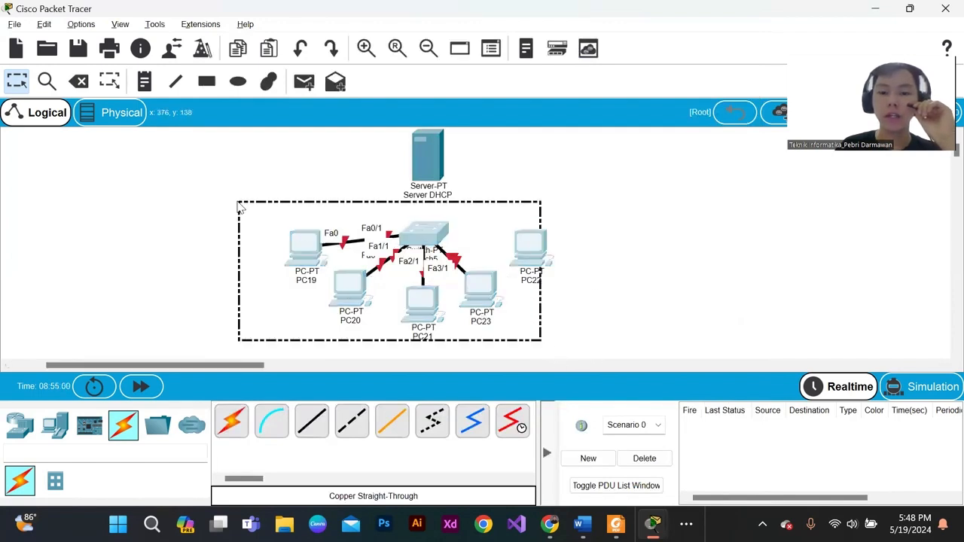
left_click(540, 195)
left_click_drag(279, 230, 560, 338)
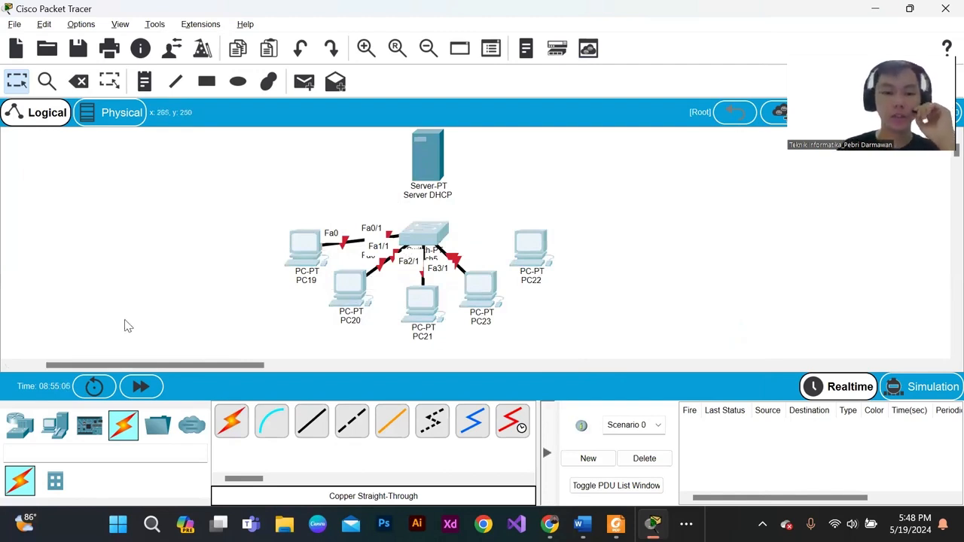
left_click(140, 387)
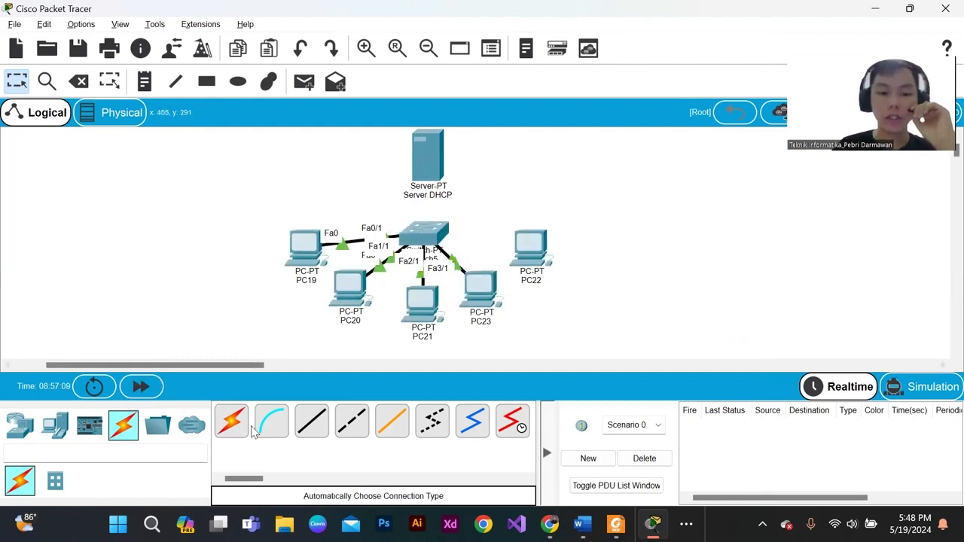
- Connect PC22's FastEthernet0 to Switch5's Ethernet6/1 with a copper straight-through cable
left_click(20, 425)
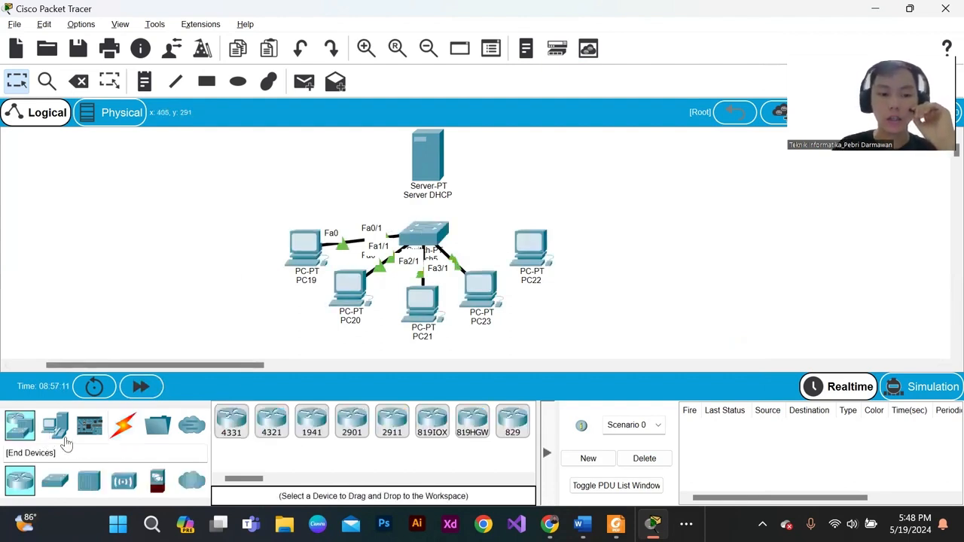
left_click(57, 428)
left_click(123, 425)
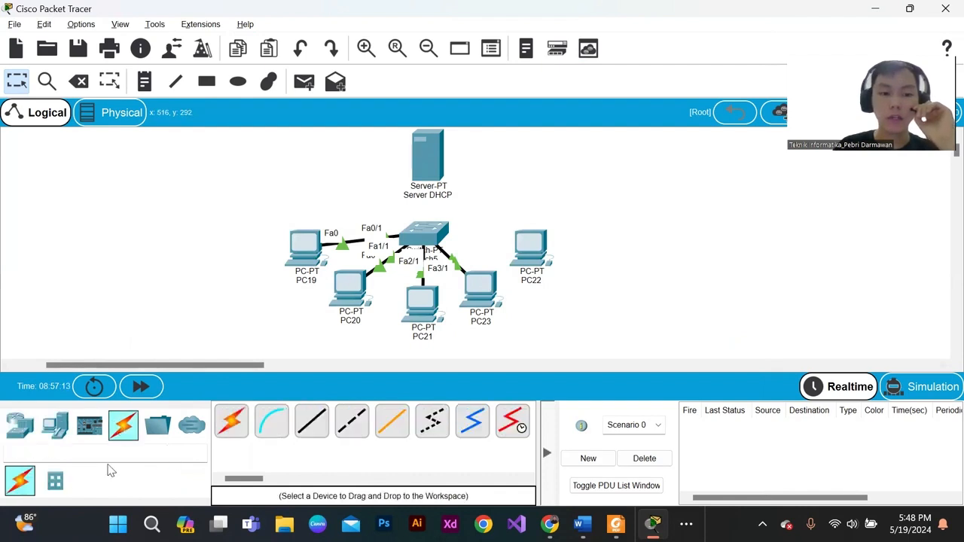
left_click(311, 422)
left_click(531, 252)
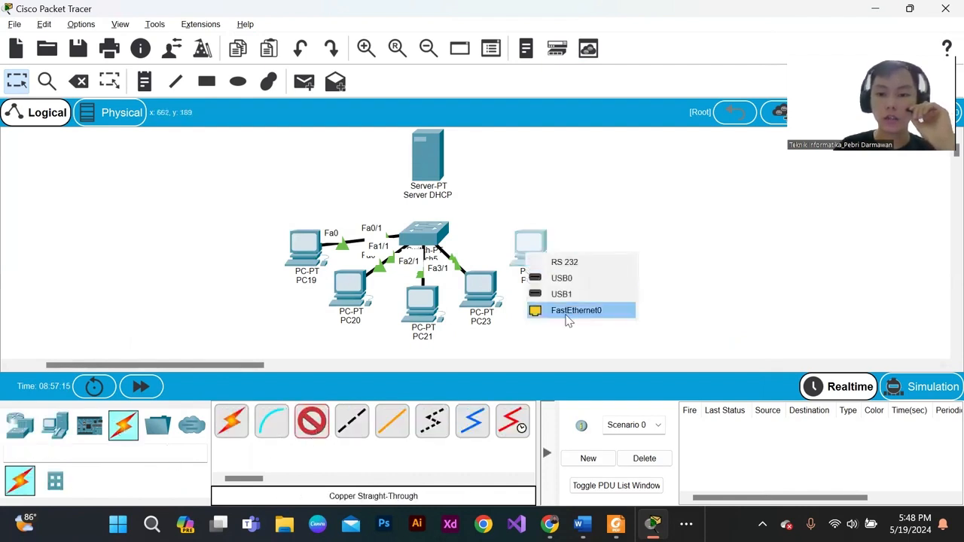
left_click(568, 317)
left_click(418, 233)
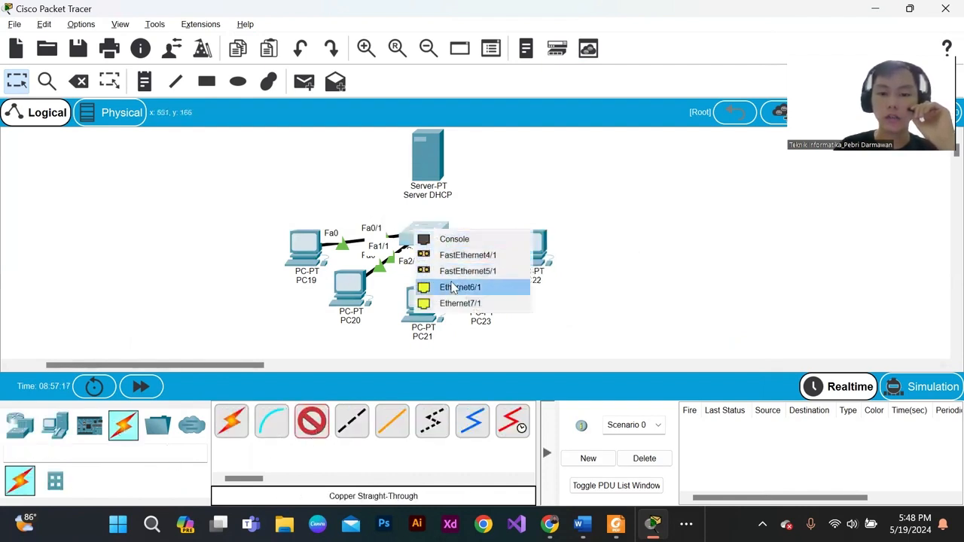
left_click(453, 287)
- Connect Switch5's Ethernet7/1 to Server DHCP's FastEthernet0 with a copper straight-through cable
left_click(311, 421)
left_click(425, 229)
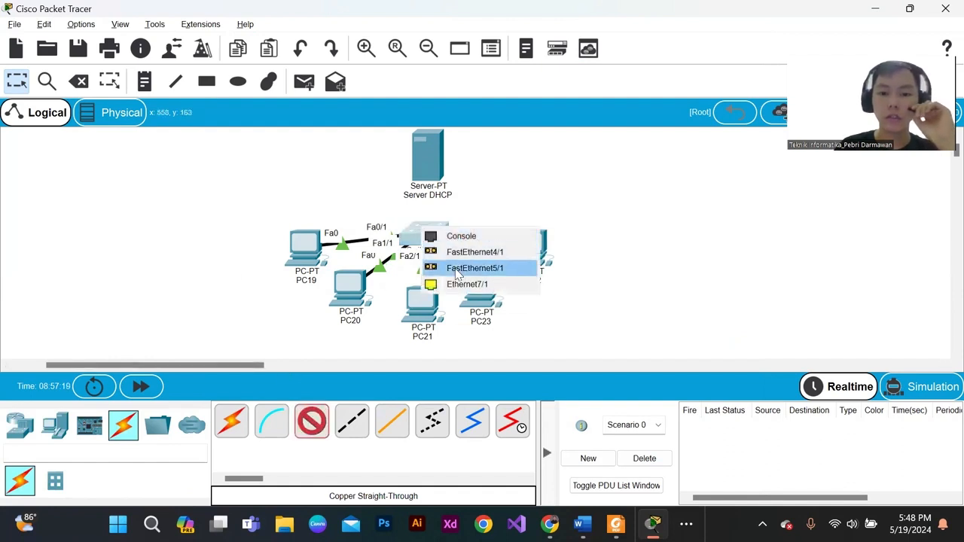
left_click(456, 283)
left_click(433, 158)
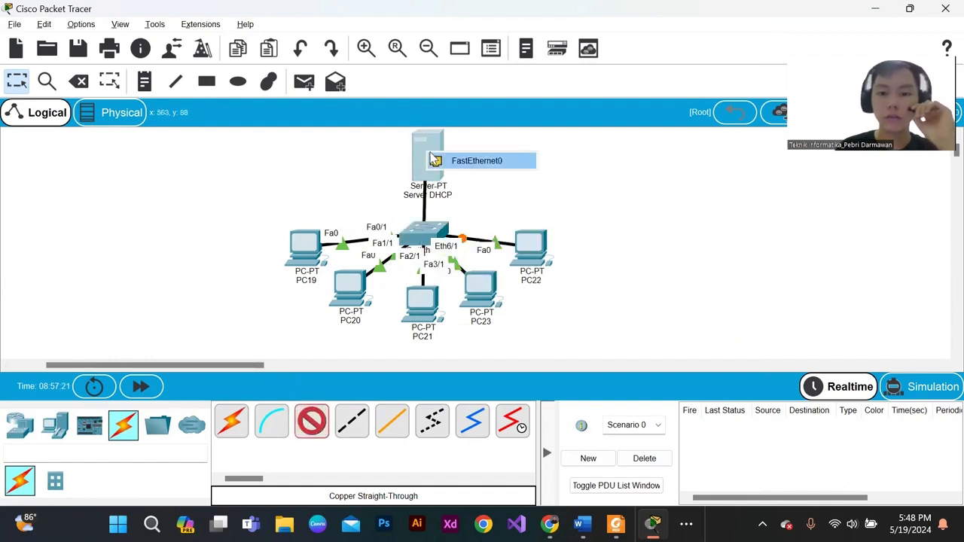
left_click(446, 157)
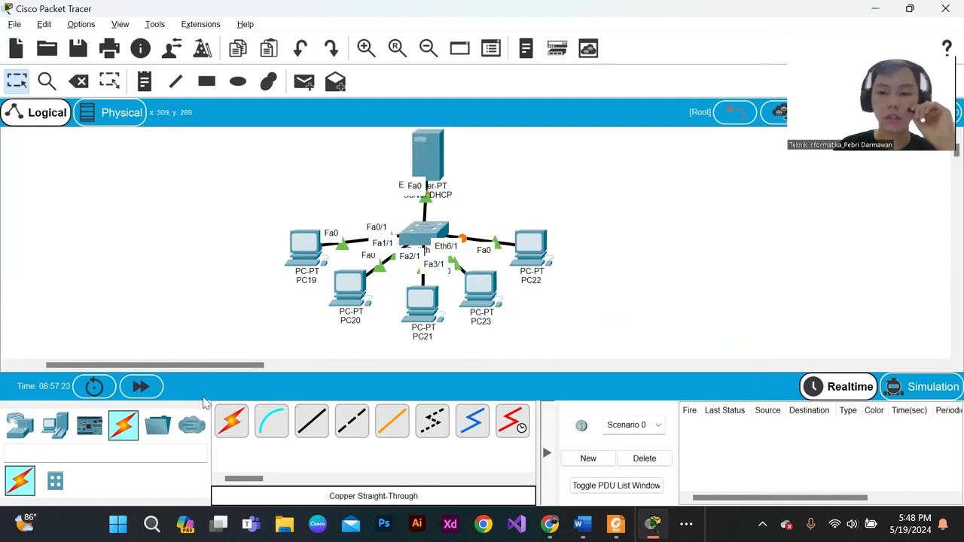
left_click_drag(277, 149, 589, 379)
scroll(504, 300, "up", 1)
scroll(503, 303, "down", 1)
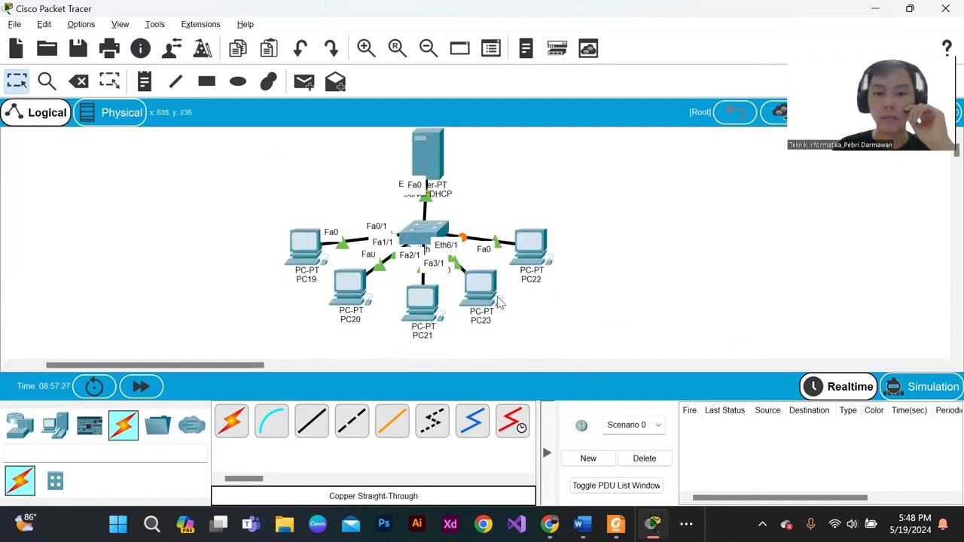
scroll(499, 301, "up", 1)
scroll(501, 303, "down", 1)
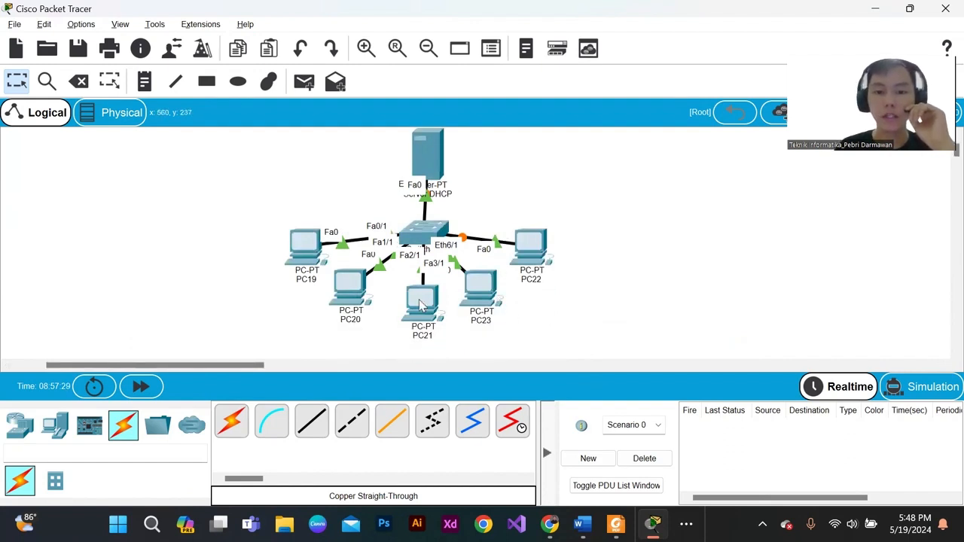
- Shift PC20 and PC19 slightly inward, closer to the switch
left_click_drag(345, 289, 351, 292)
left_click_drag(300, 254, 307, 258)
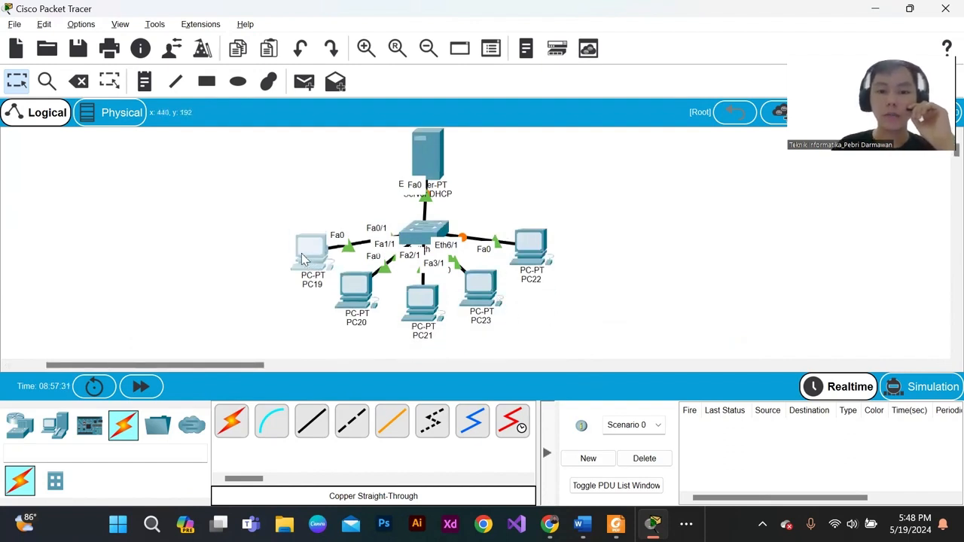
left_click(300, 257)
left_click(749, 3)
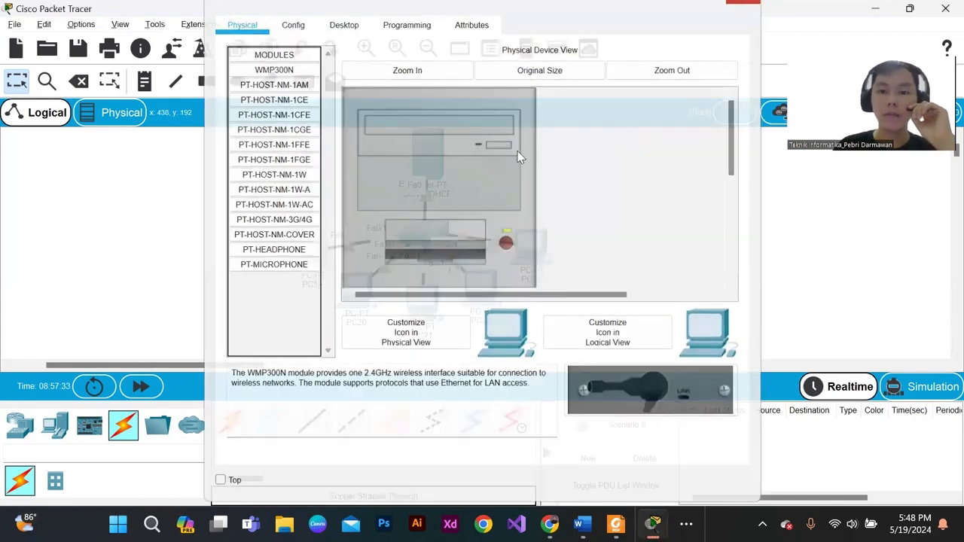
- Open the DHCP service settings of Server DHCP and turn the service on for FastEthernet0
left_click(425, 147)
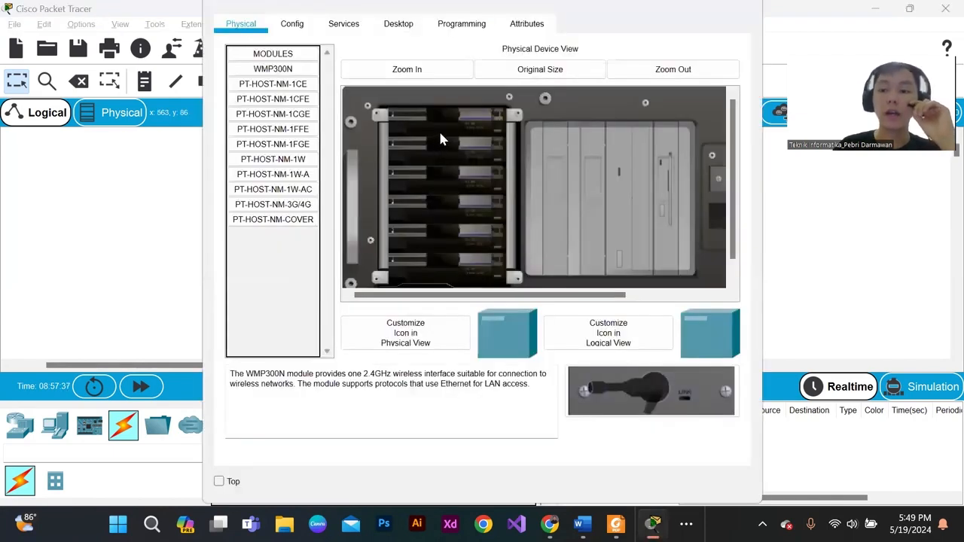
left_click(339, 24)
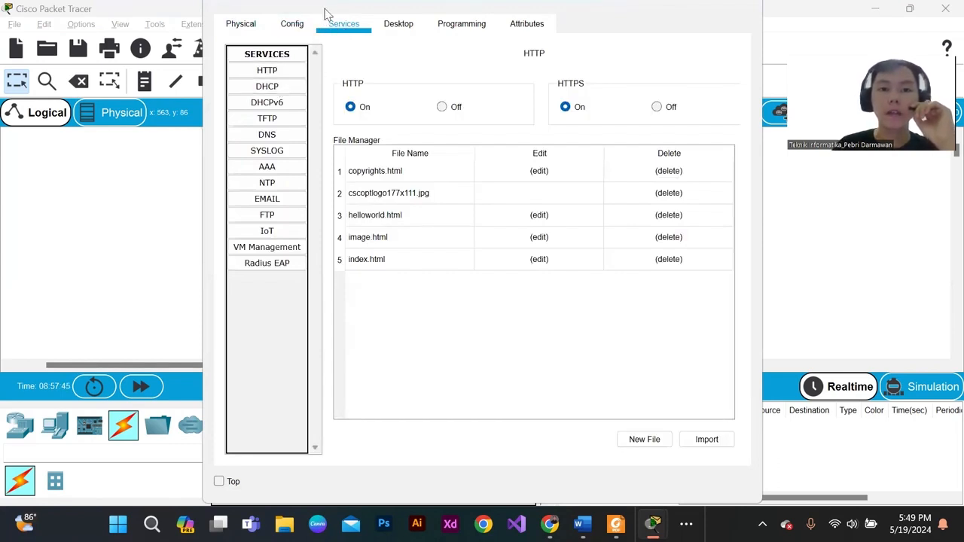
left_click(273, 87)
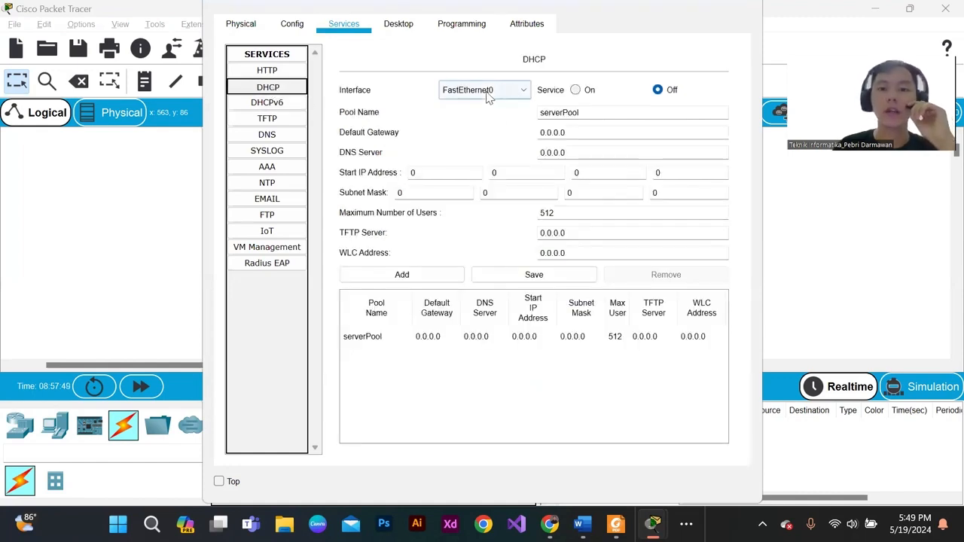
left_click(576, 90)
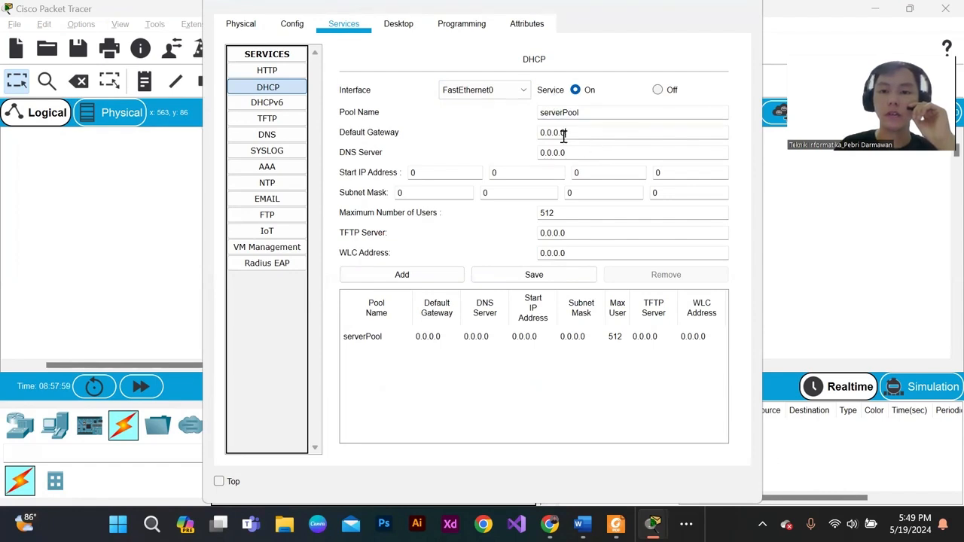
left_click(461, 179)
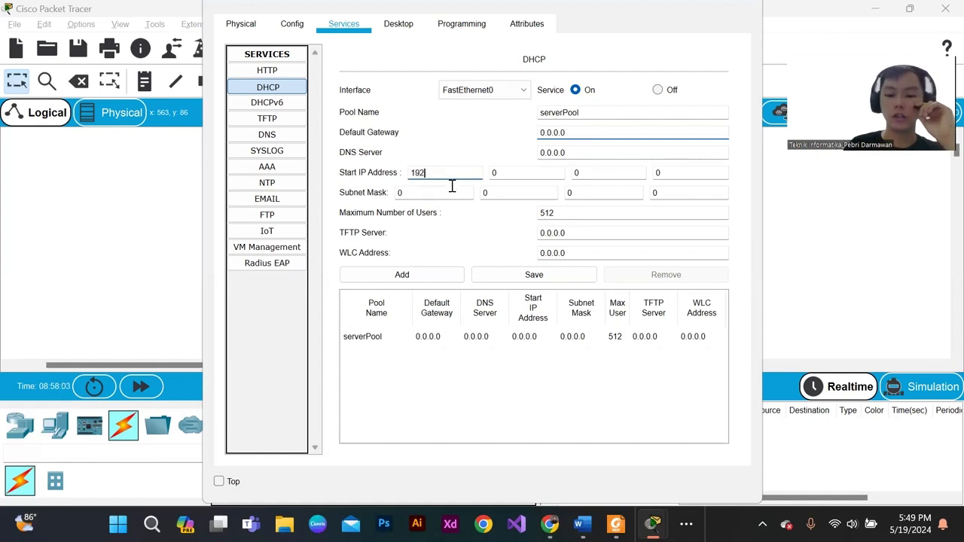
type("192")
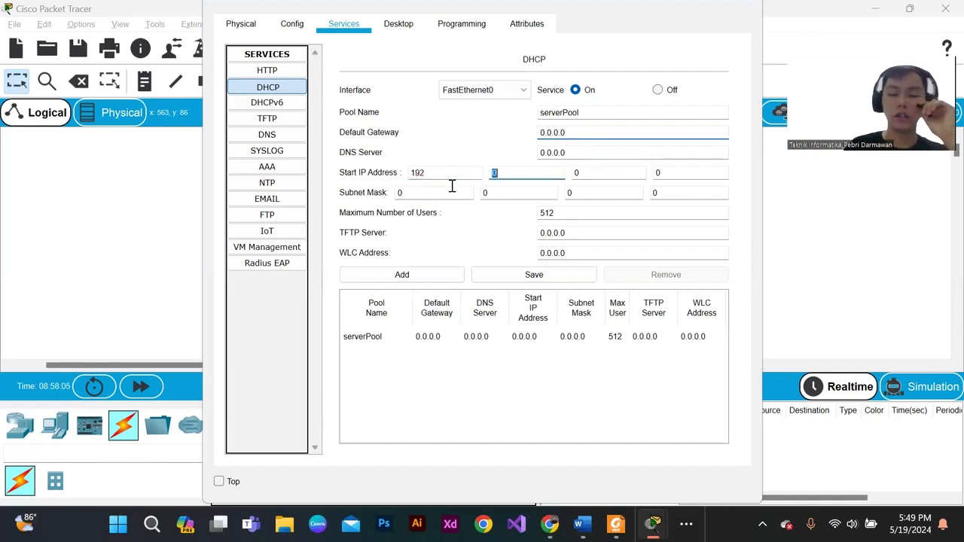
key("Tab")
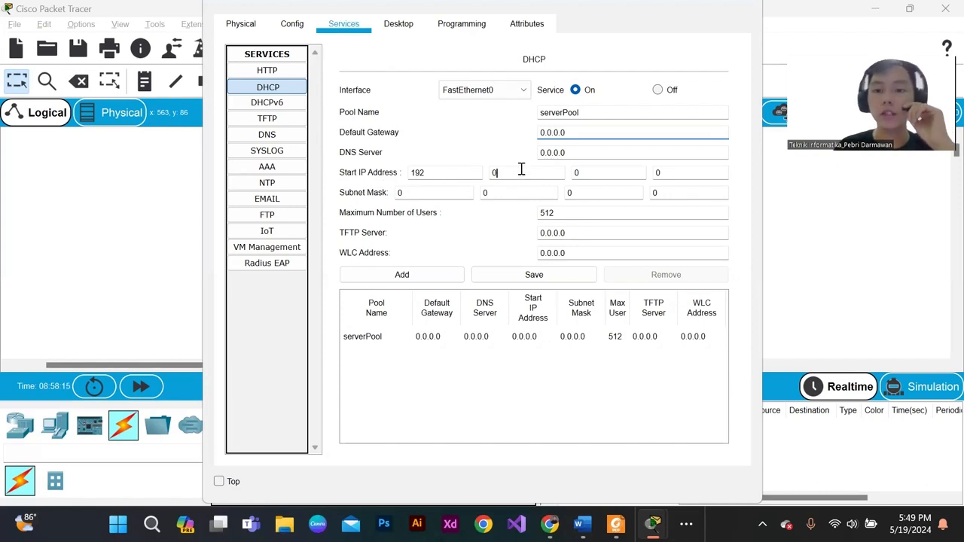
left_click(748, 7)
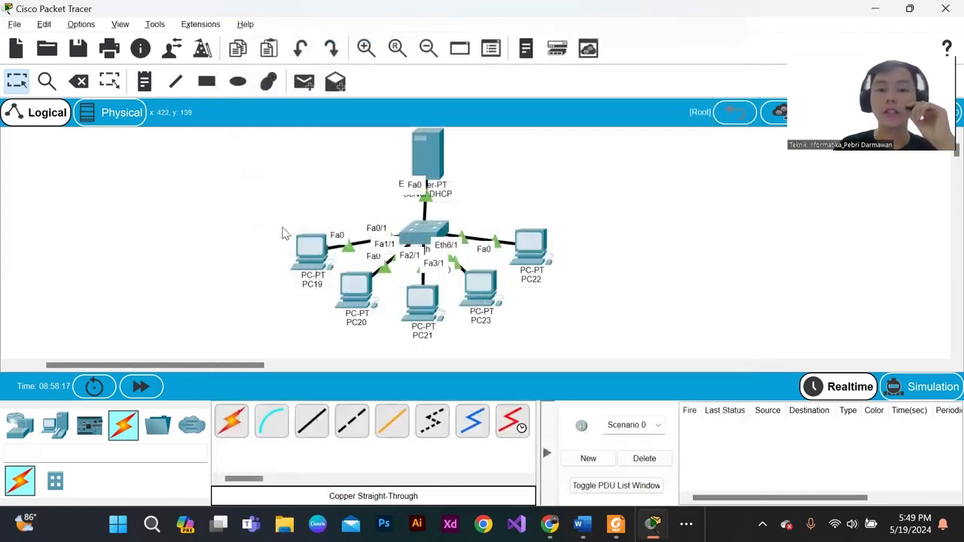
left_click_drag(283, 200, 542, 324)
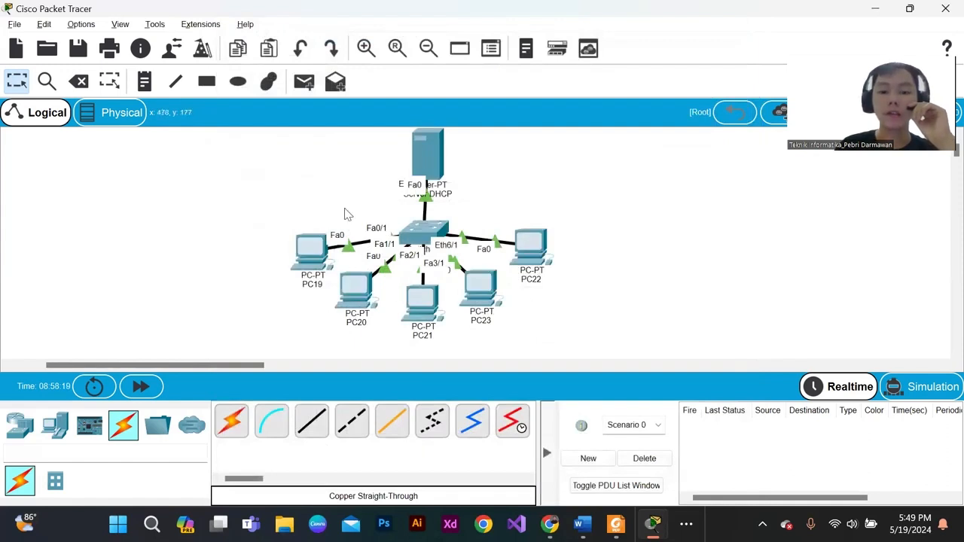
left_click_drag(254, 223, 589, 293)
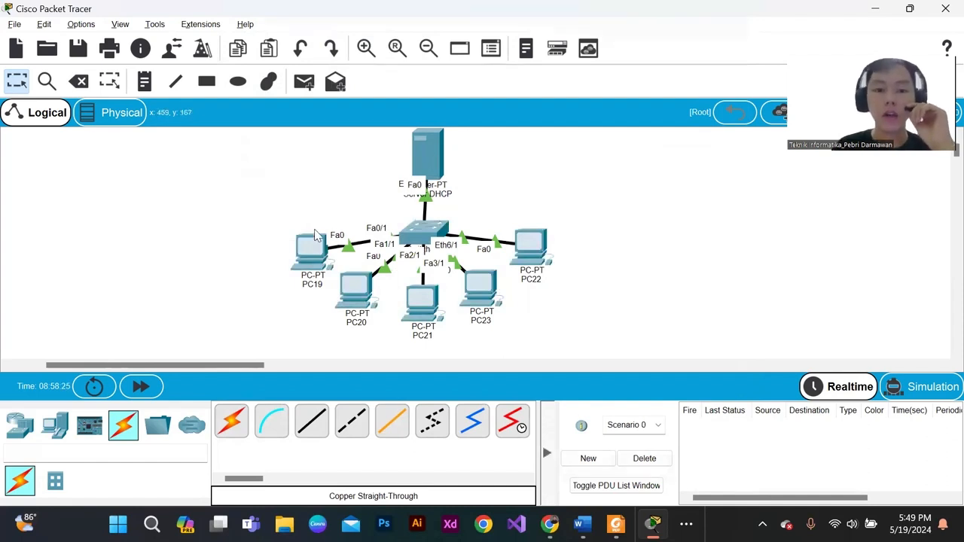
left_click_drag(265, 210, 316, 291)
left_click(254, 227)
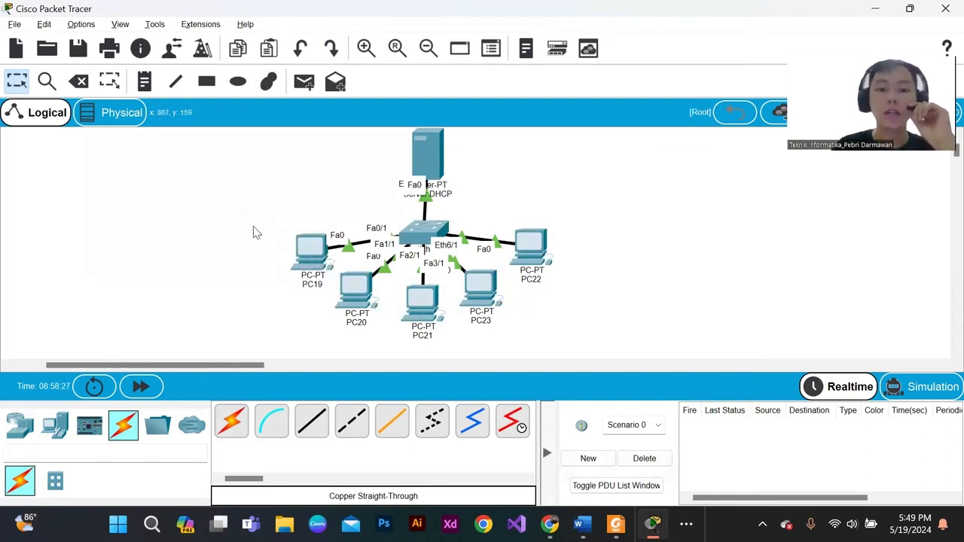
left_click_drag(280, 226, 326, 283)
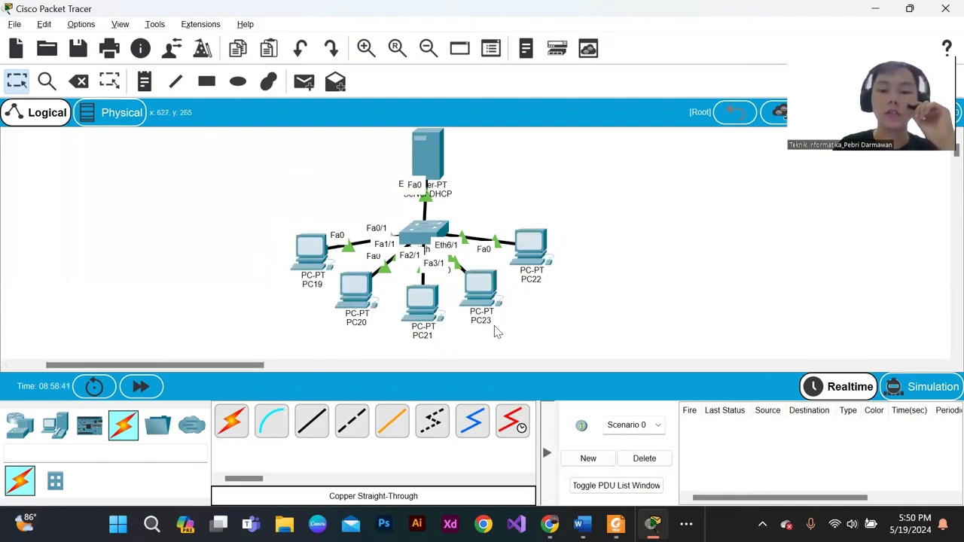
left_click(493, 305)
left_click(744, 8)
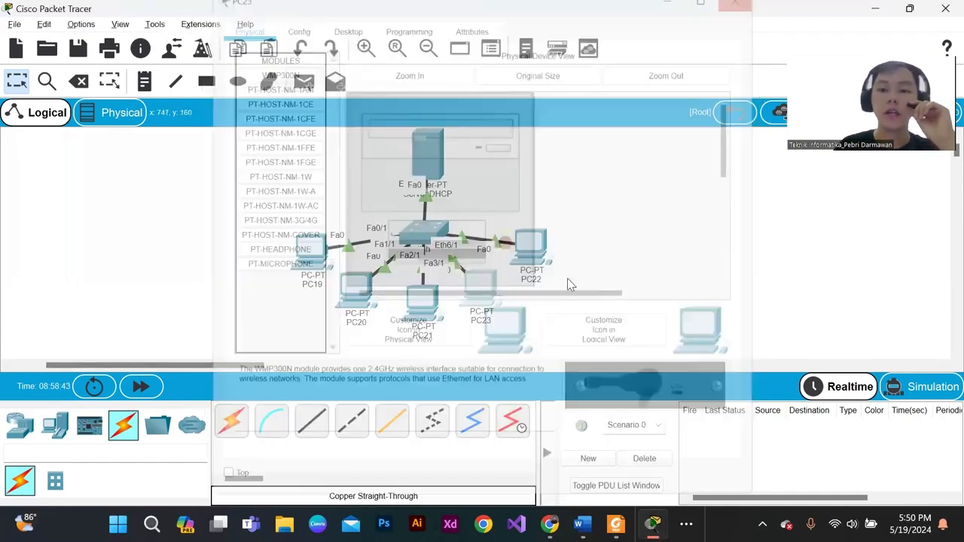
left_click_drag(209, 236, 558, 282)
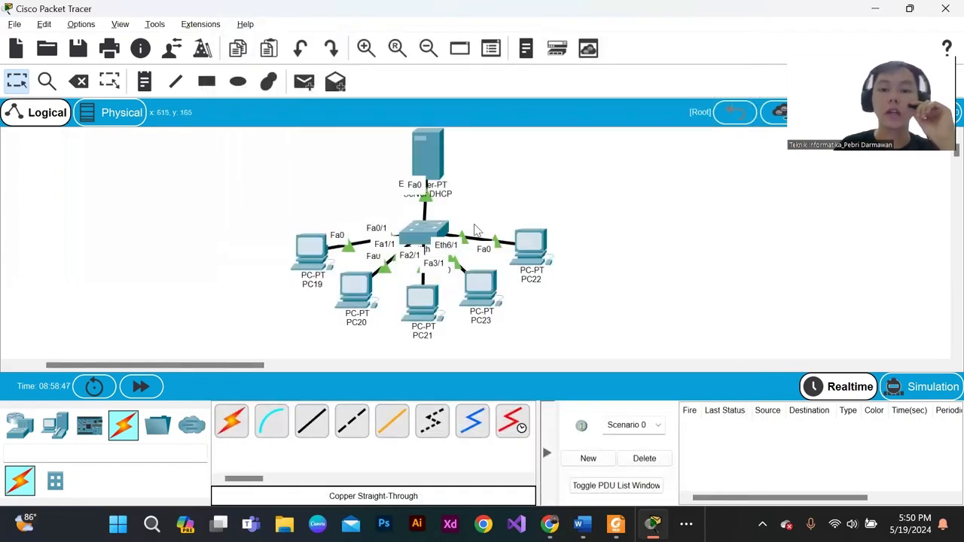
- Set the start IP address of serverPool in Server DHCP's DHCP service to 192.168.1.2
left_click(425, 155)
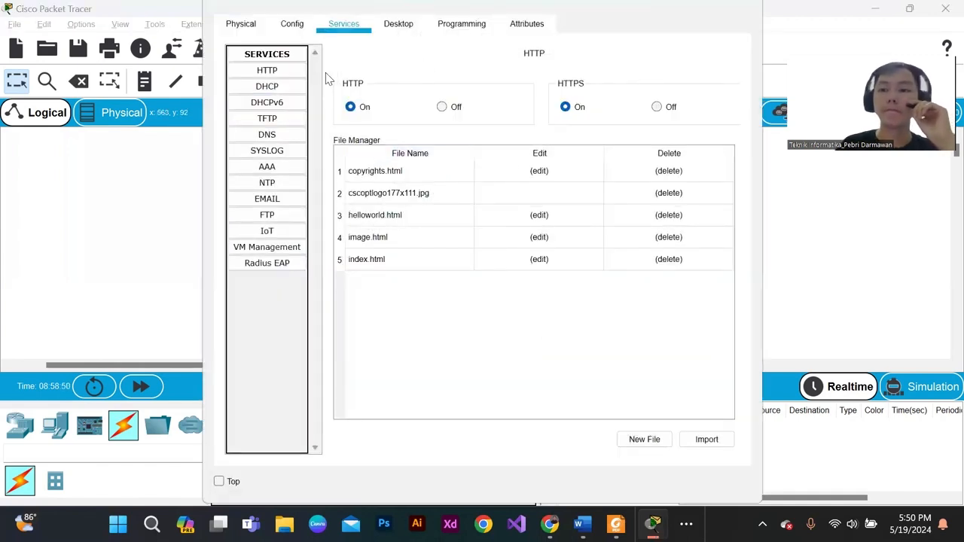
left_click(268, 86)
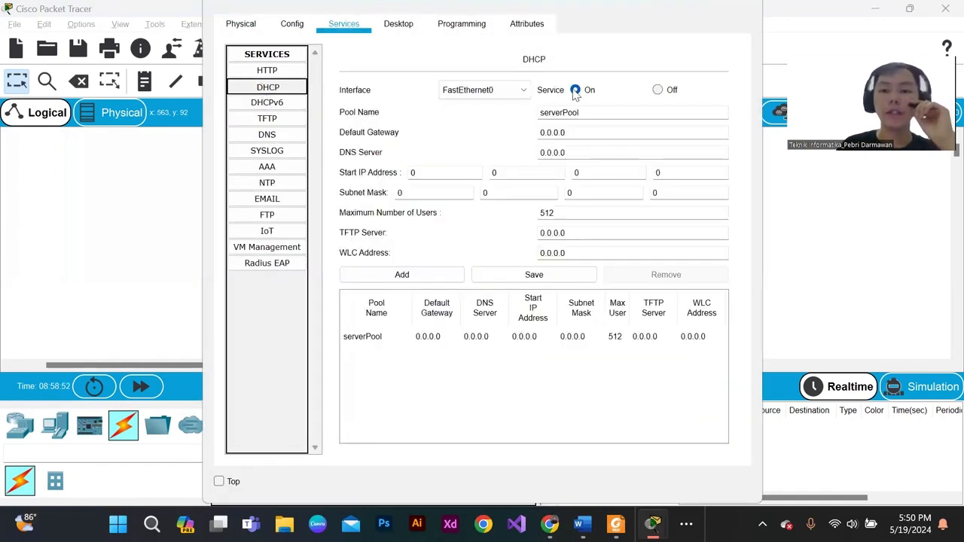
left_click(455, 173)
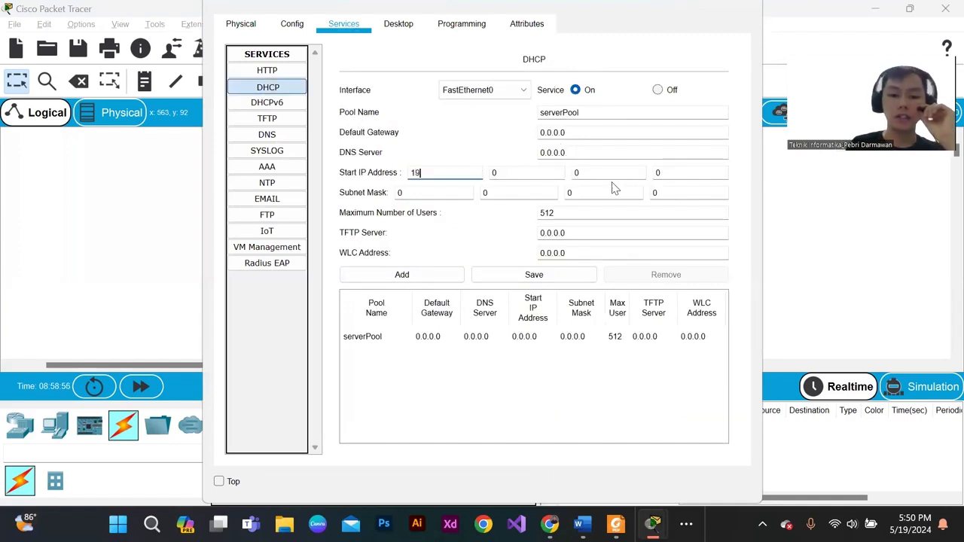
left_click(531, 174)
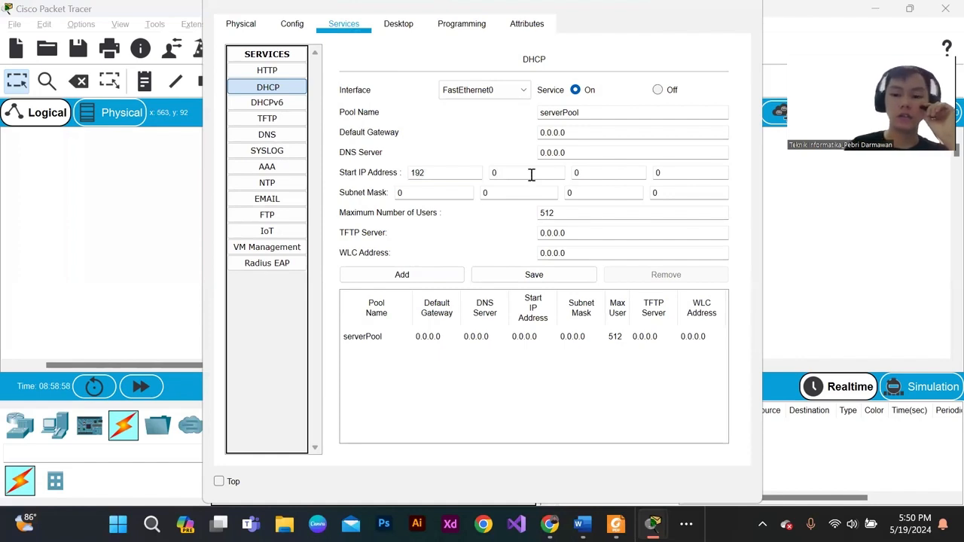
left_click(614, 170)
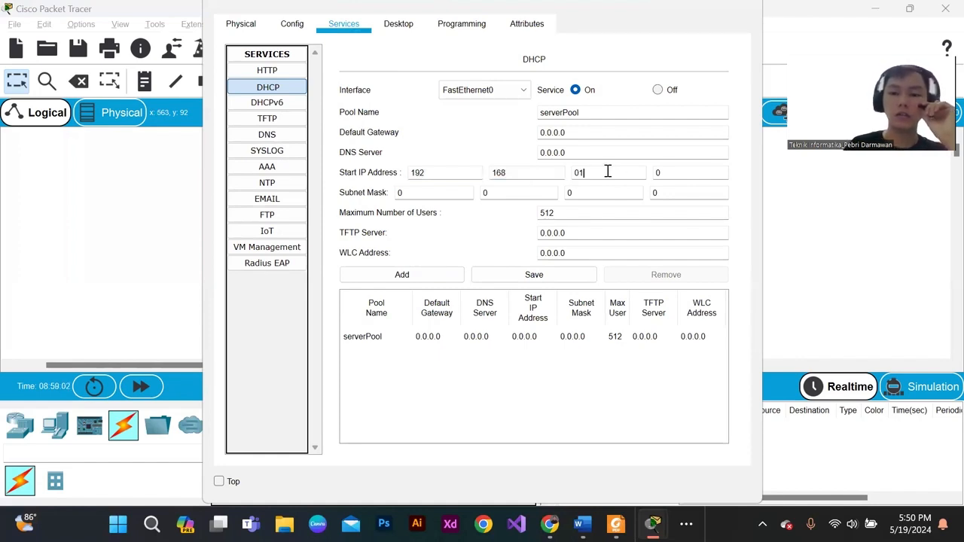
type("1")
left_click(667, 172)
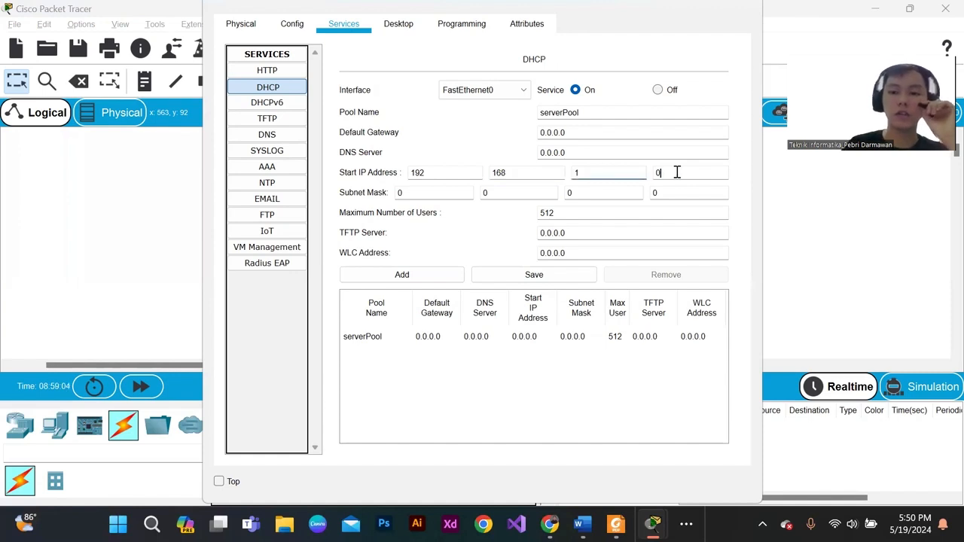
type("2")
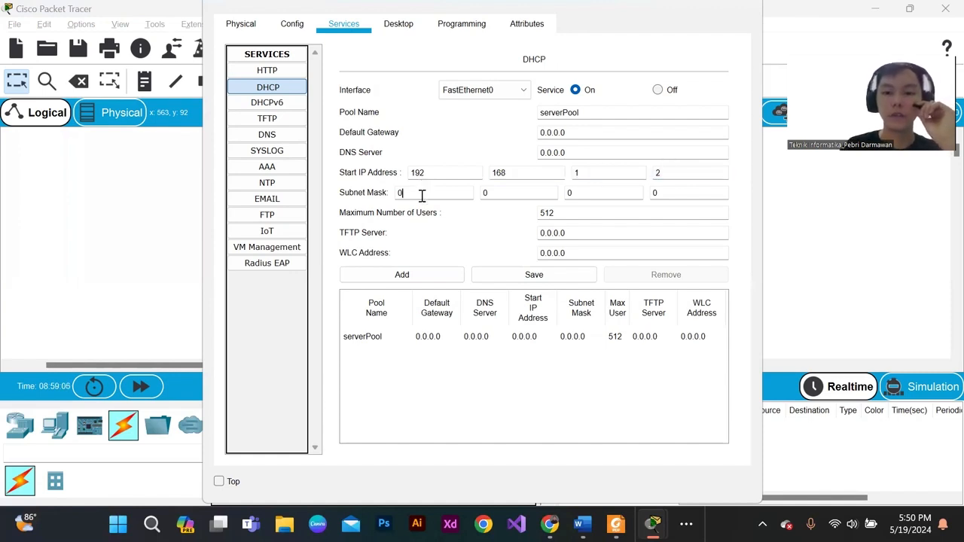
- Set the subnet mask of serverPool in the DHCP service to 255.255.255.0
left_click(426, 197)
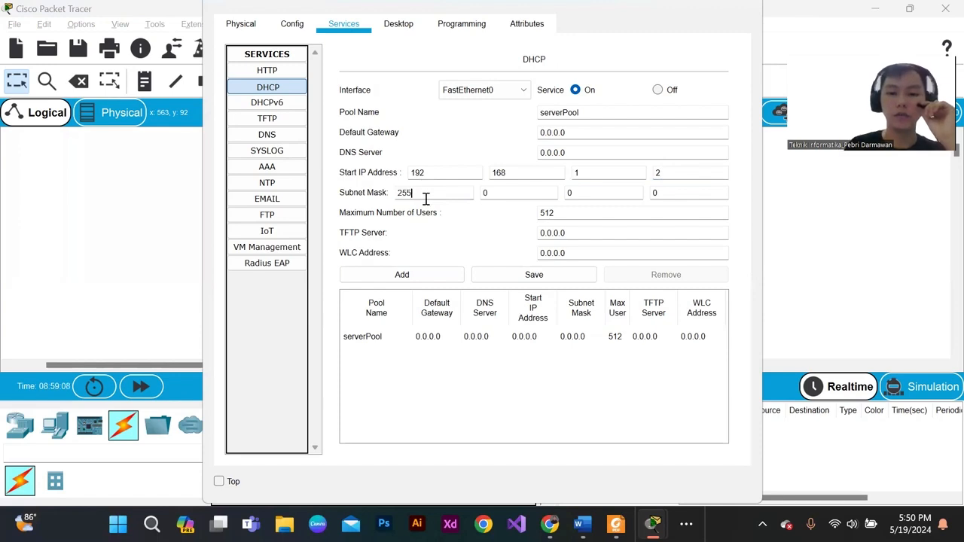
left_click(497, 194)
key("BackSpace")
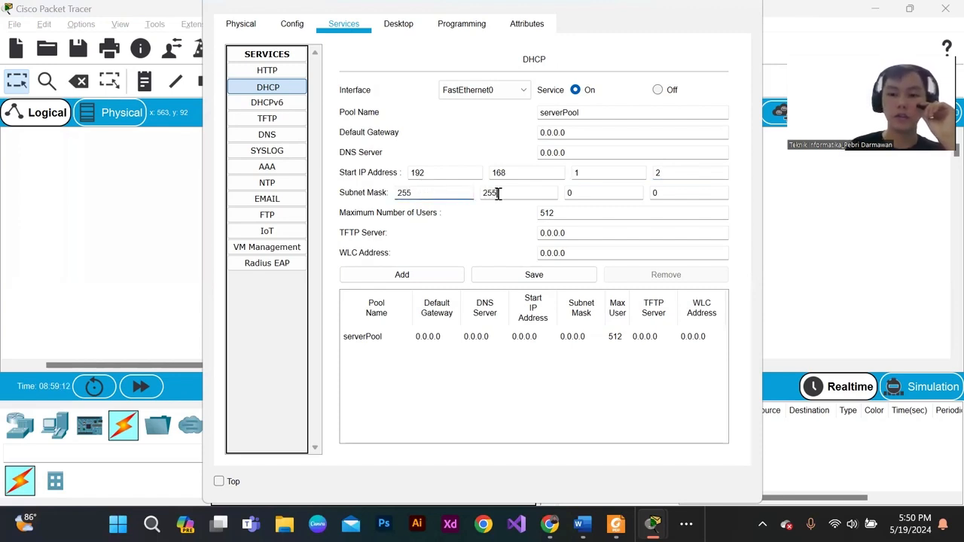
left_click(581, 195)
key("BackSpace")
type("2")
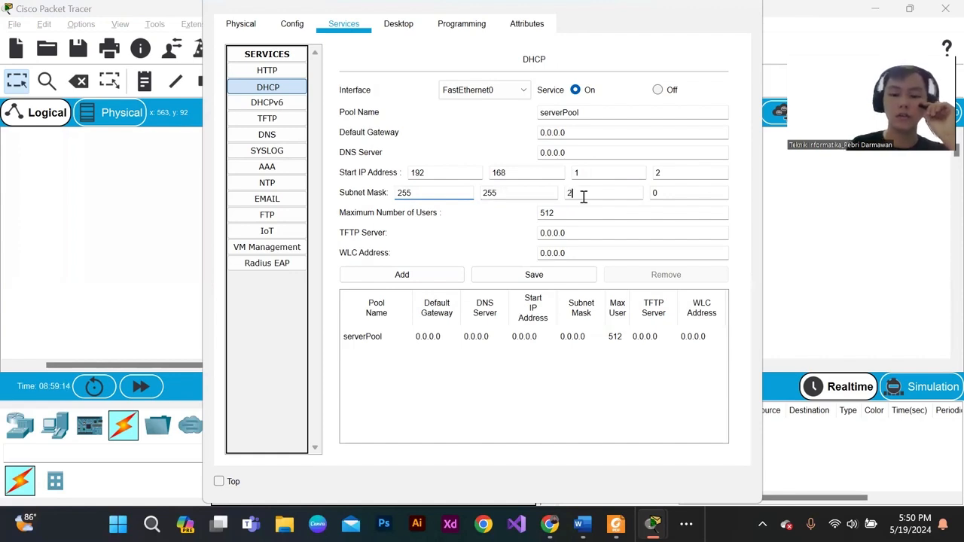
type("55")
left_click(689, 198)
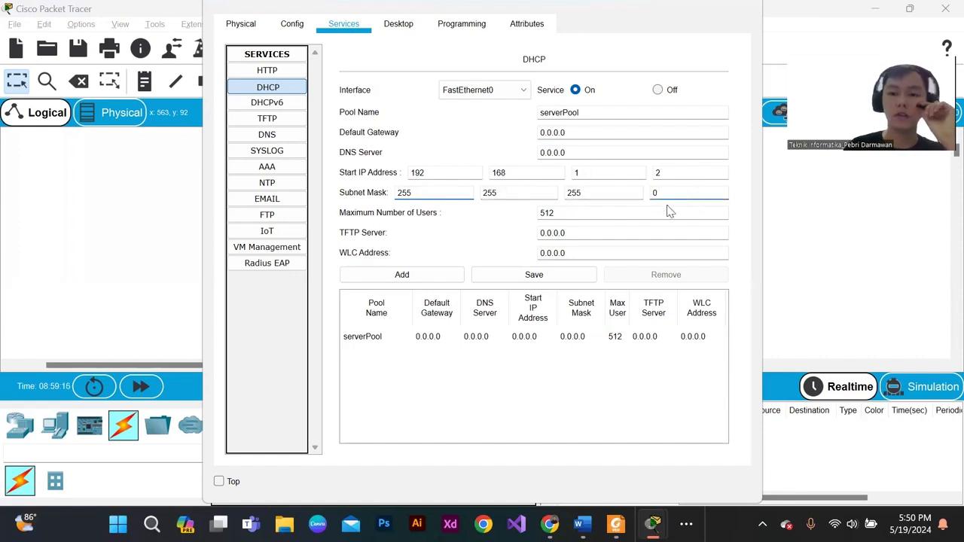
- Set the maximum number of users to 246 and try to add the pool under the name serverPool
left_click(580, 214)
key("BackSpace")
key("BackSpace")
key("BackSpace")
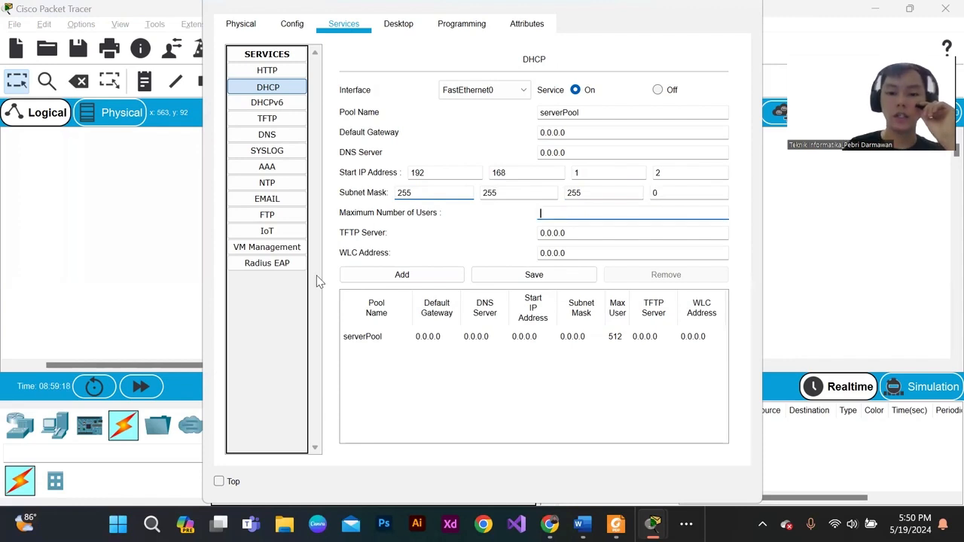
type("246")
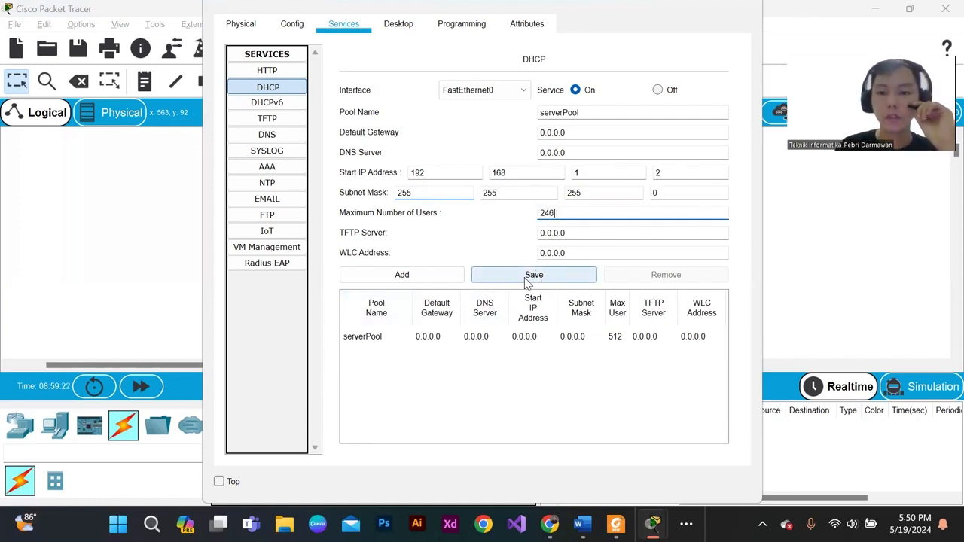
left_click(445, 281)
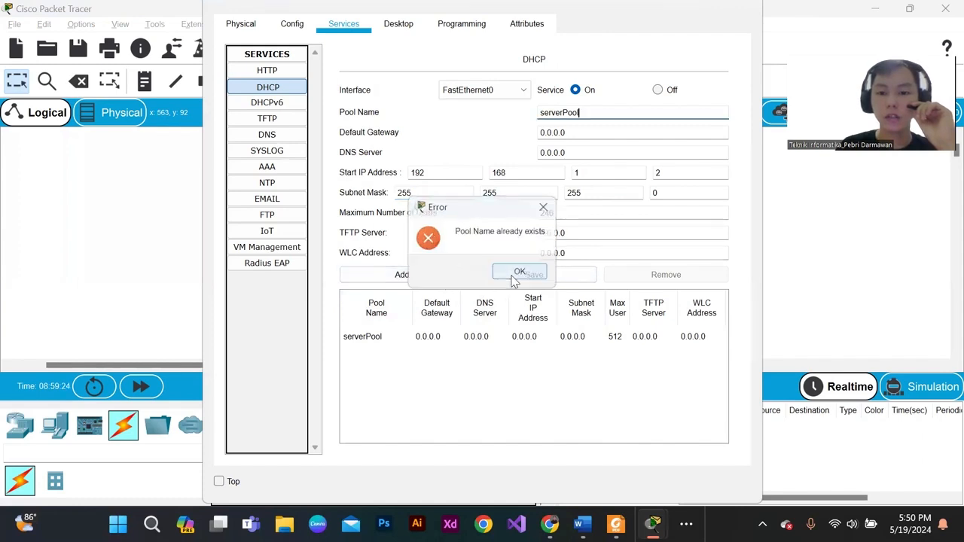
left_click(516, 274)
- Load the serverPool entry into the DHCP form and replace its pool name with cisco
key("BackSpace")
key("BackSpace")
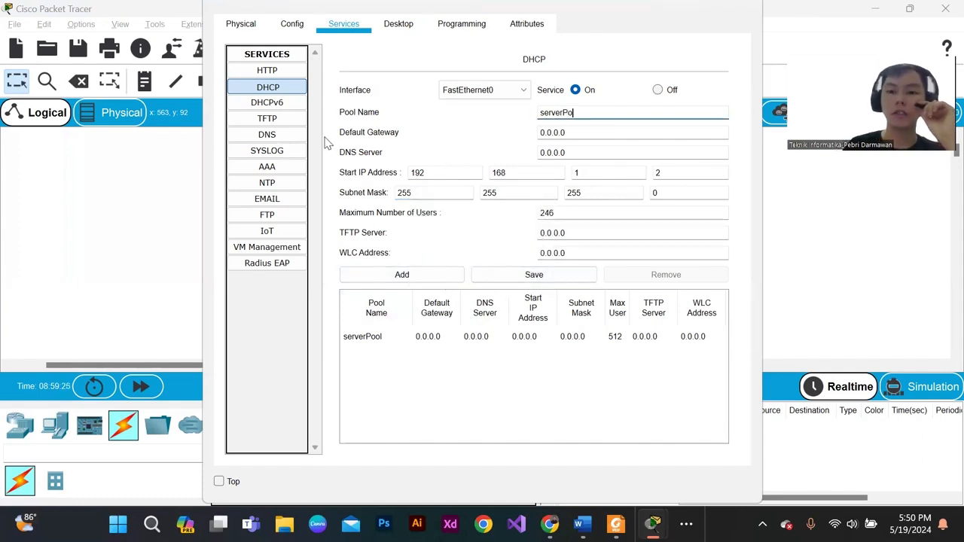
key("BackSpace")
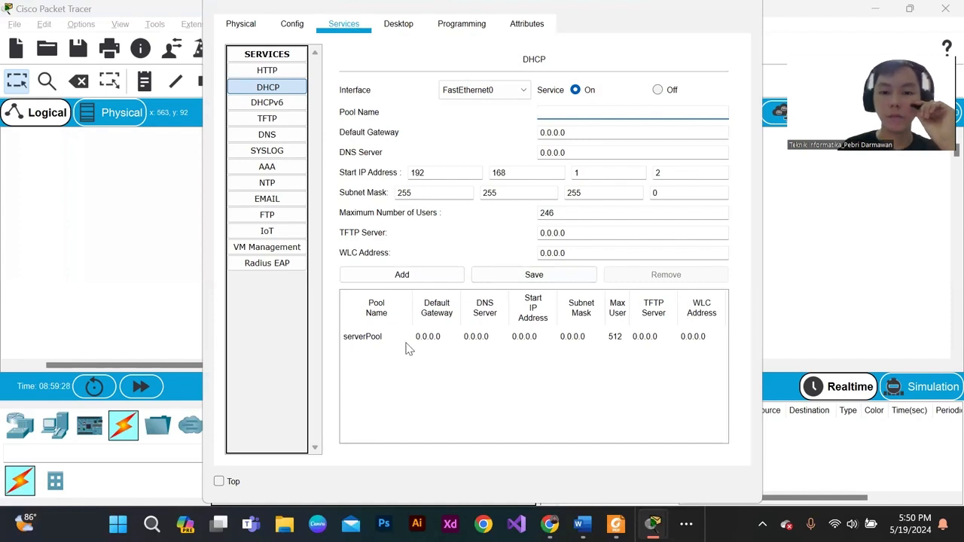
left_click(374, 341)
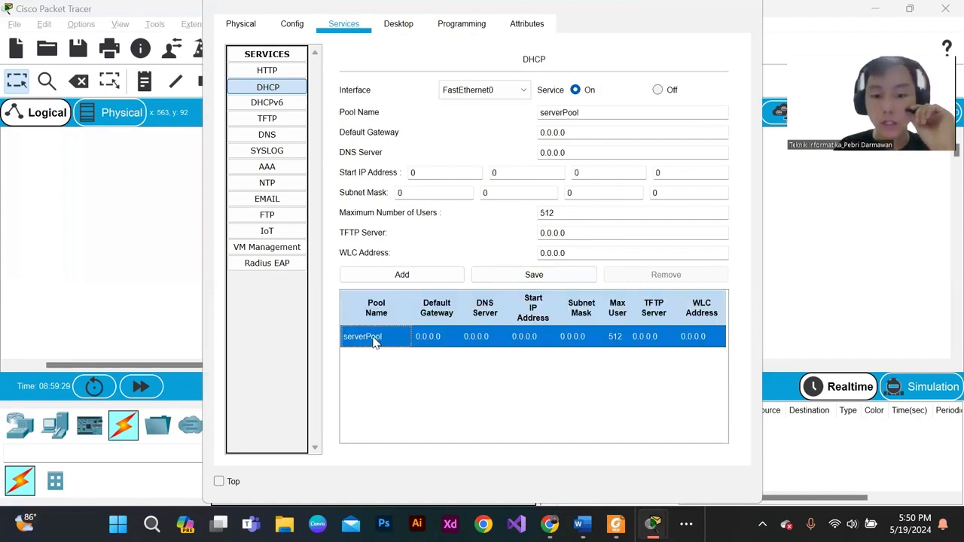
left_click(594, 113)
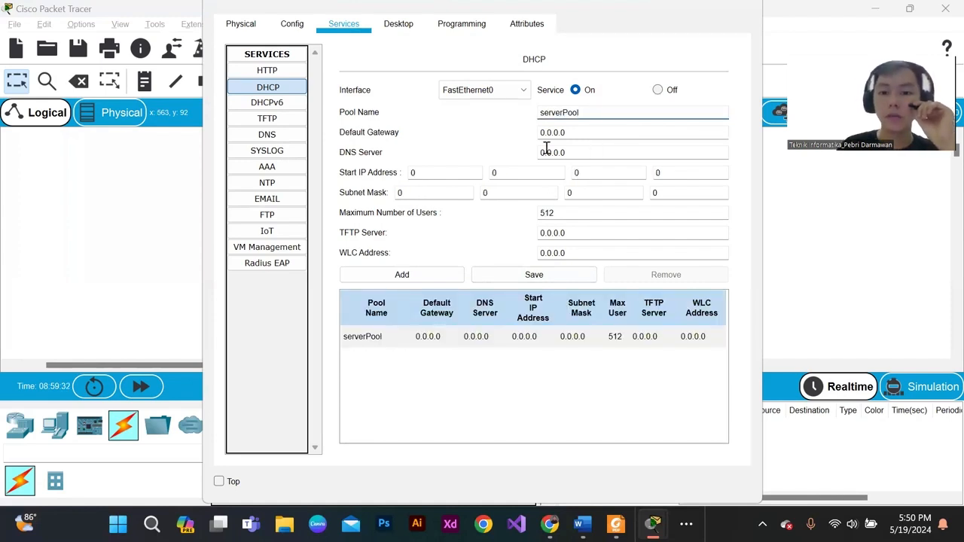
key("BackSpace")
key("BackSpace")
key("BackSpace")
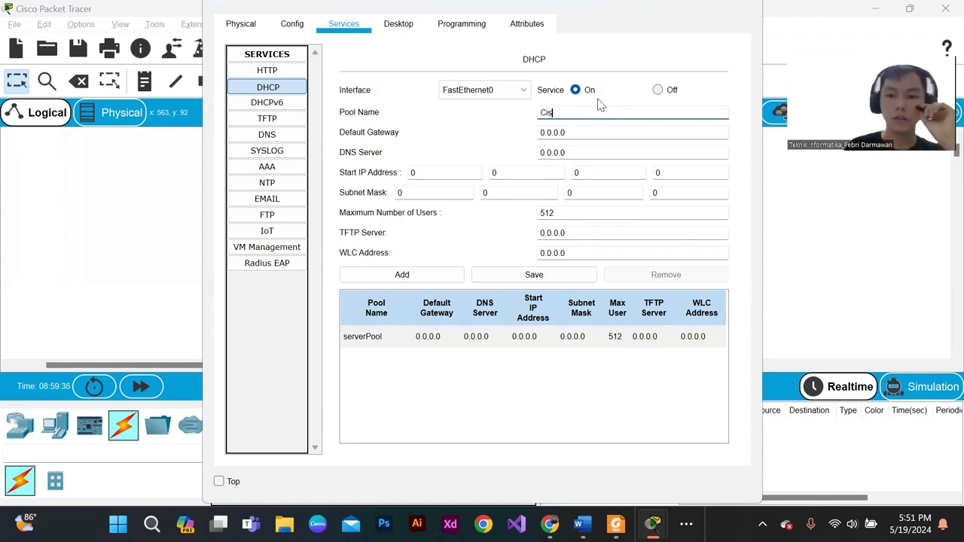
key("BackSpace")
key("BackSpace")
key("BackSpace")
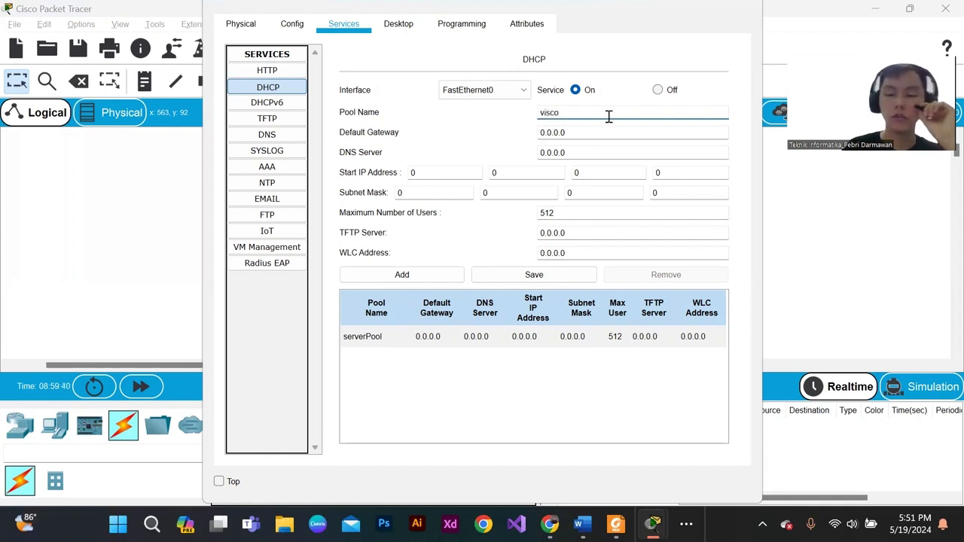
key("BackSpace")
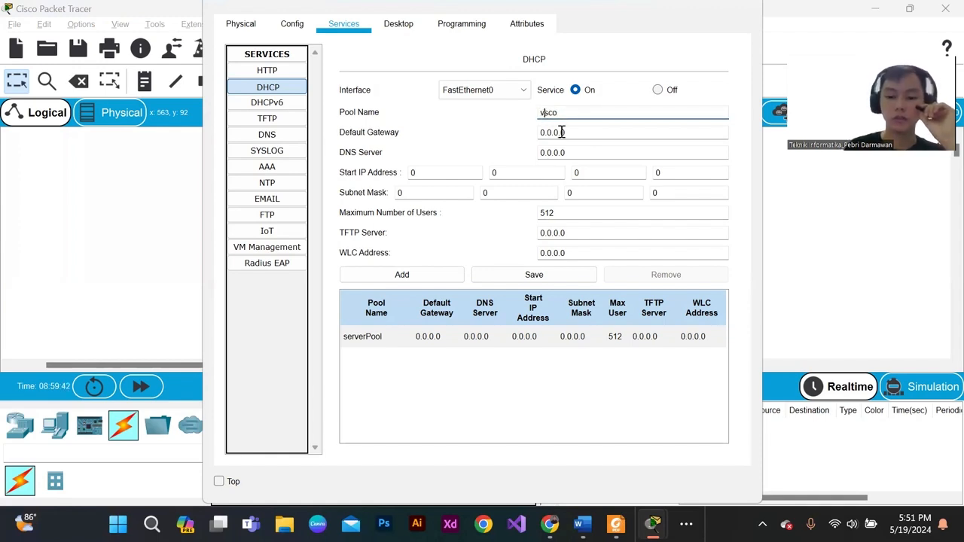
type("c")
key("BackSpace")
key("BackSpace")
type("ci")
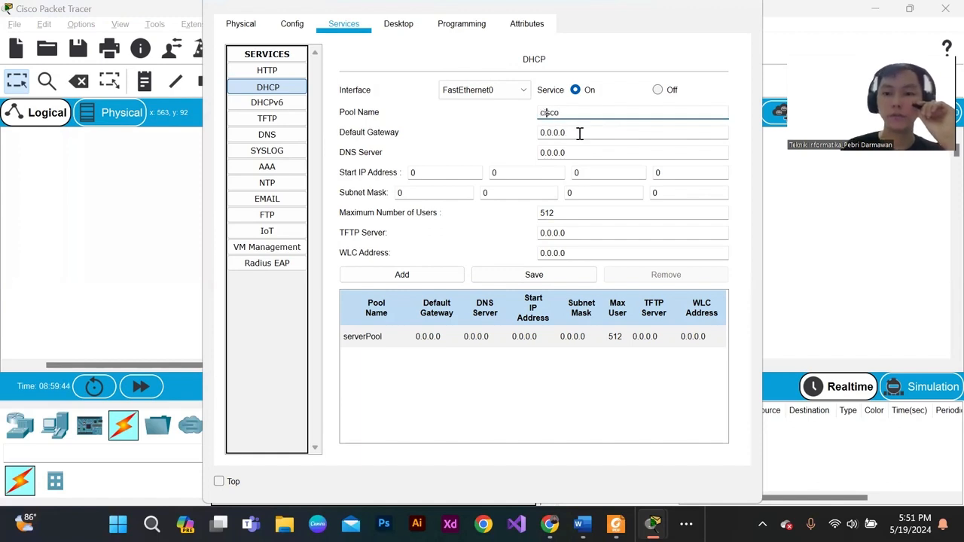
- Set the start IP address of the cisco pool to 192.168.1.2
left_click(565, 133)
left_click(455, 172)
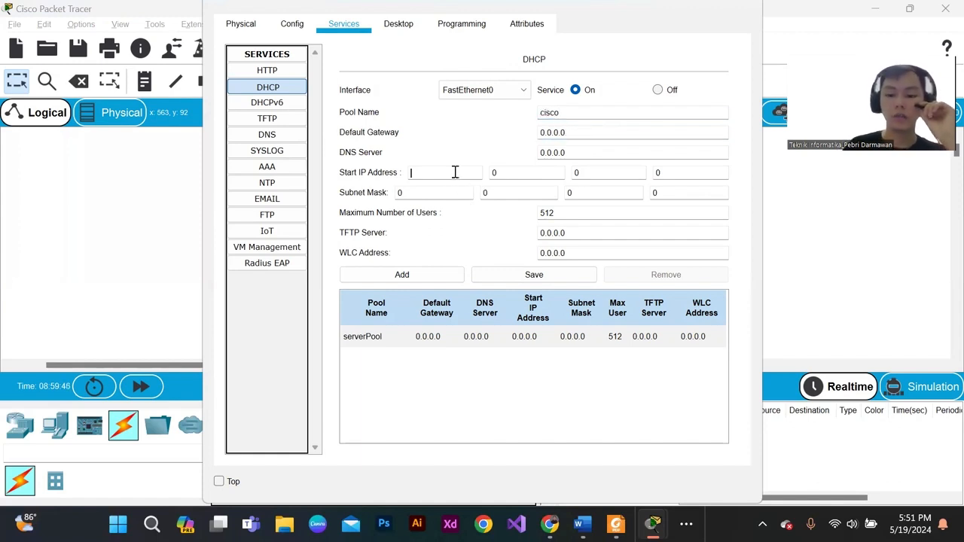
type("192.")
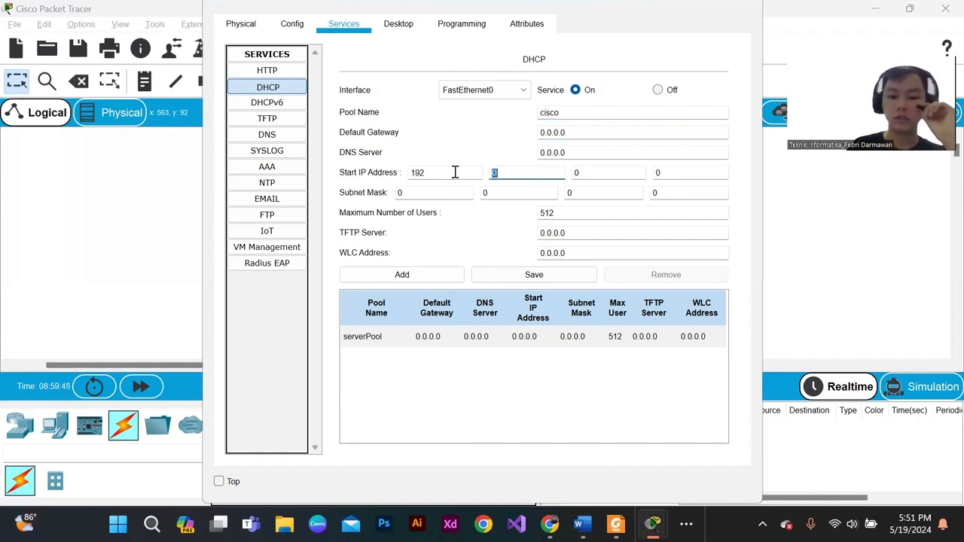
type("168.")
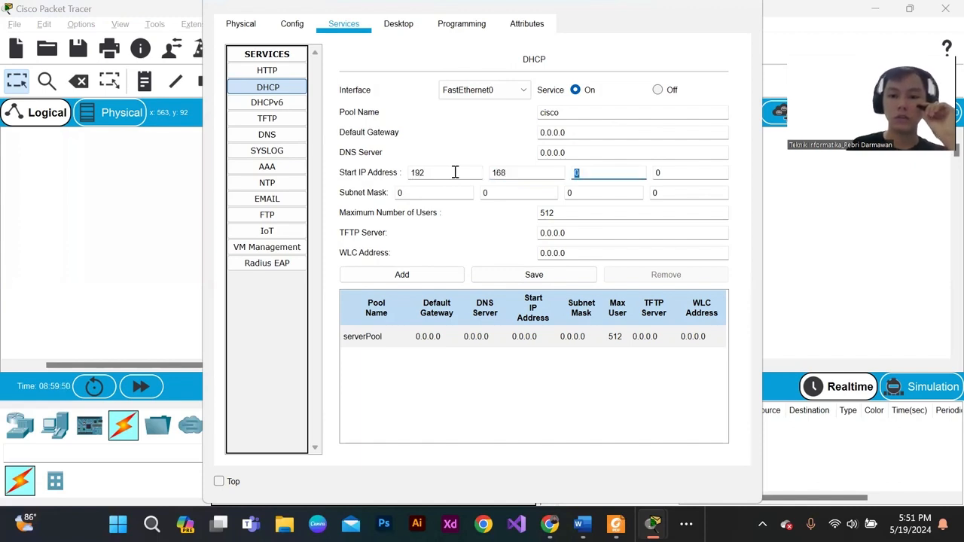
type("1.")
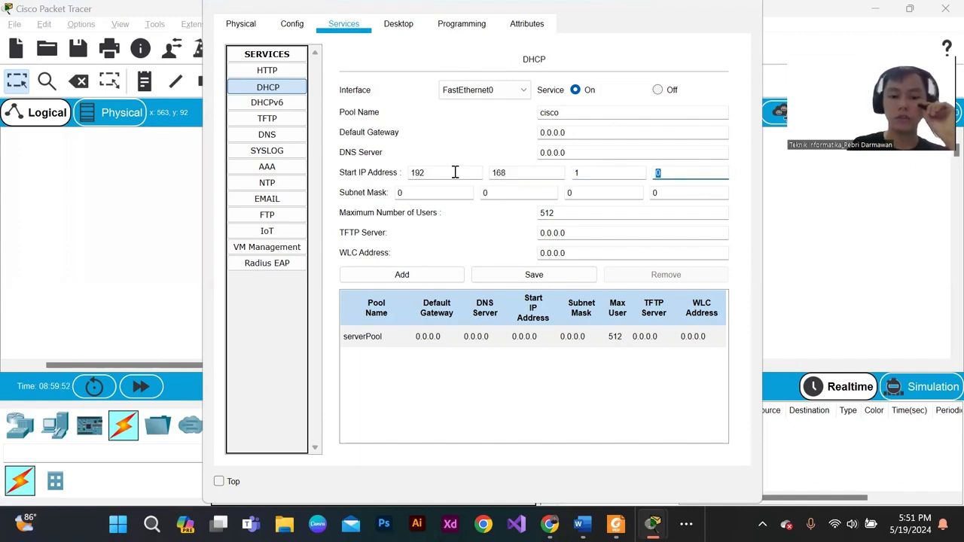
- Set the subnet mask of the cisco pool to 255.255.255.0
left_click(439, 191)
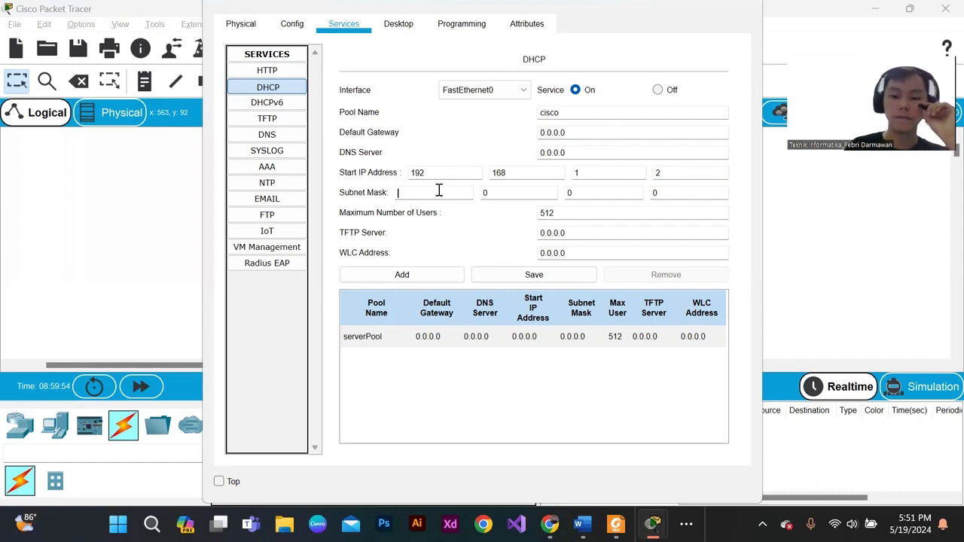
type("255.")
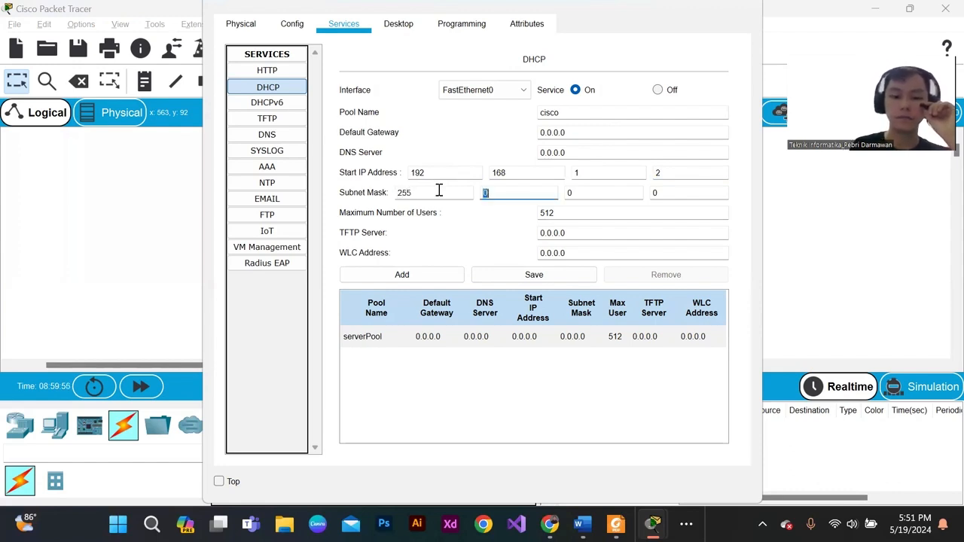
type("255.255.2")
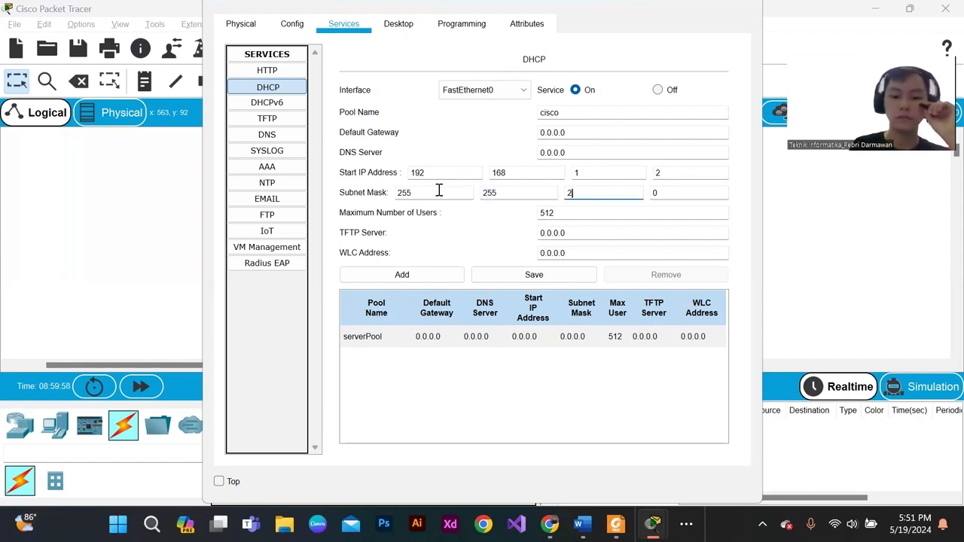
type("0")
- Set the maximum number of users to 246 and save cisco as a new DHCP pool
key("Tab")
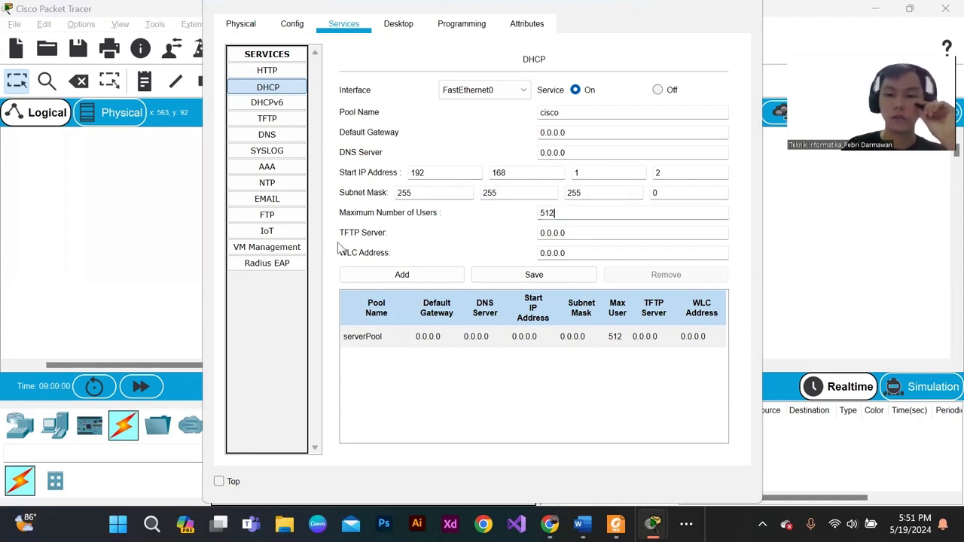
type("5")
key("BackSpace")
type("246")
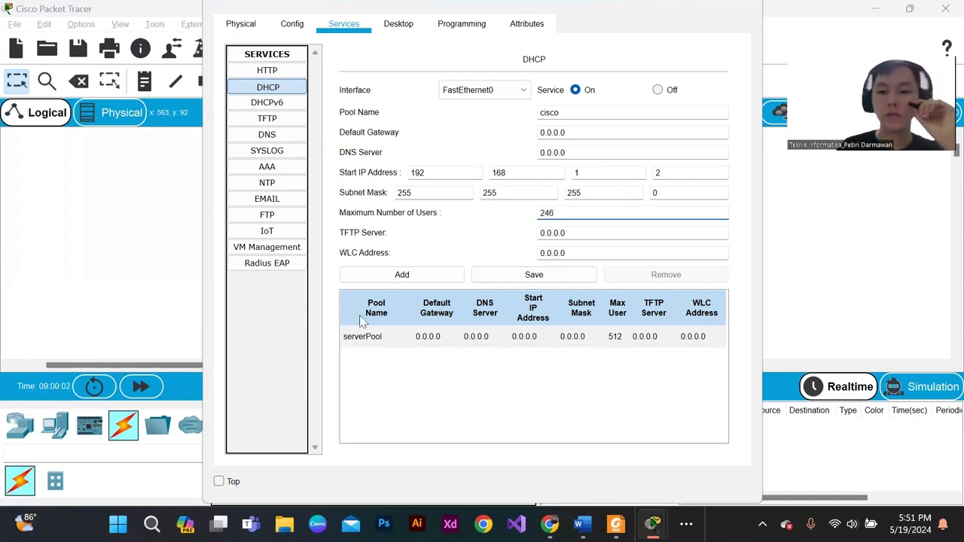
left_click(509, 276)
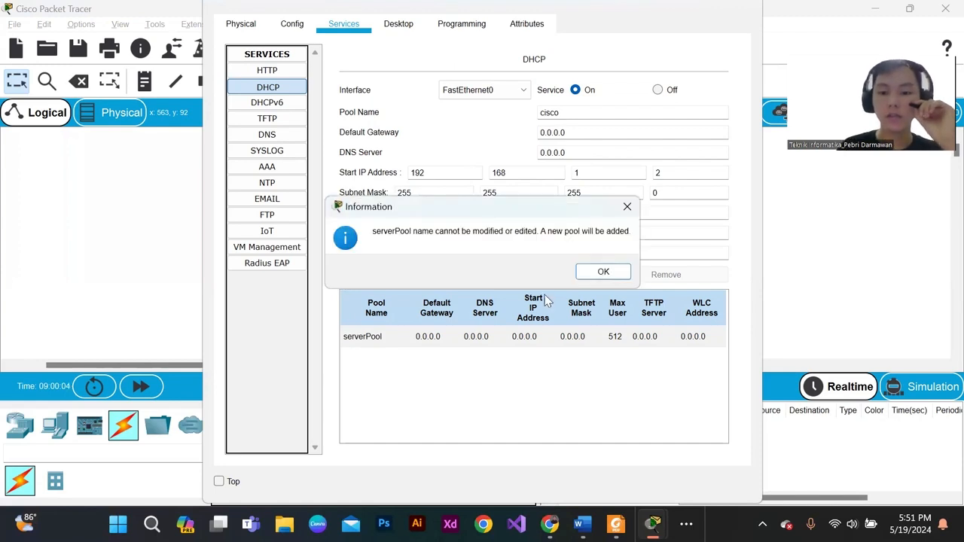
left_click(591, 276)
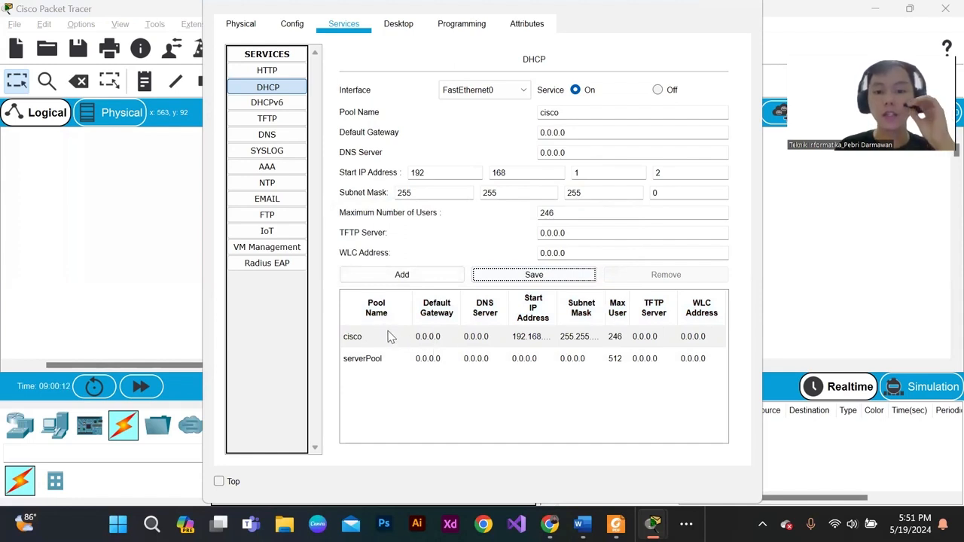
- Check the cisco pool's full start IP address by widening its column in the pool table, and close the server window
left_click(359, 341)
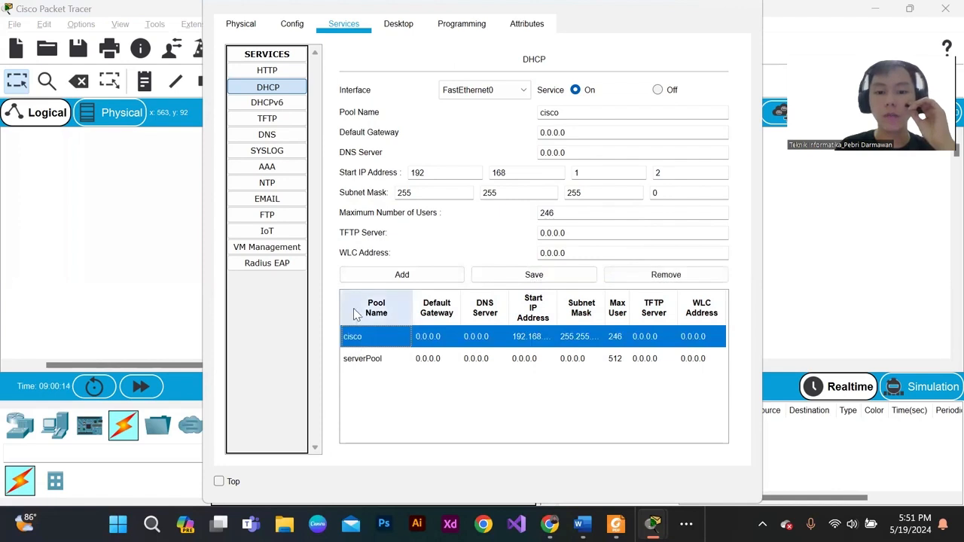
left_click(335, 312)
left_click(371, 338)
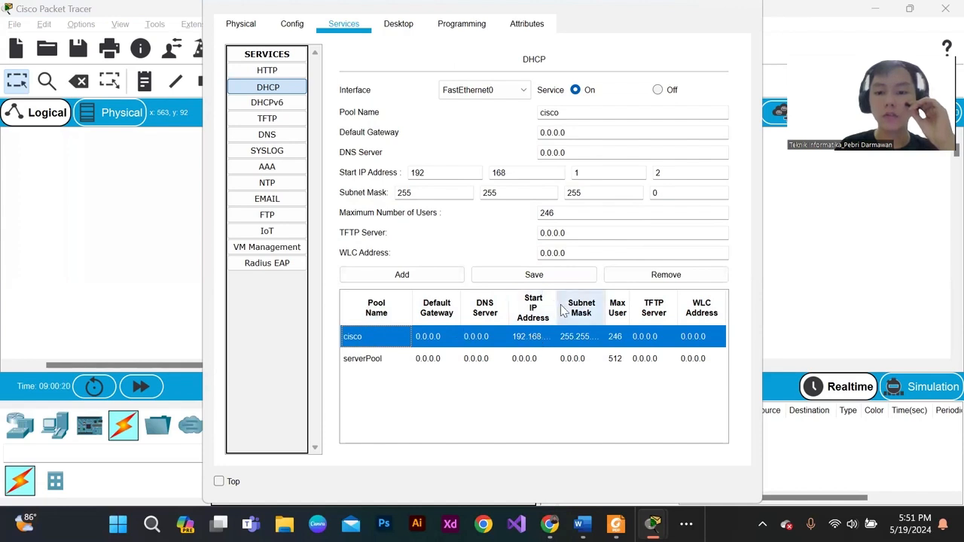
left_click_drag(557, 305, 616, 303)
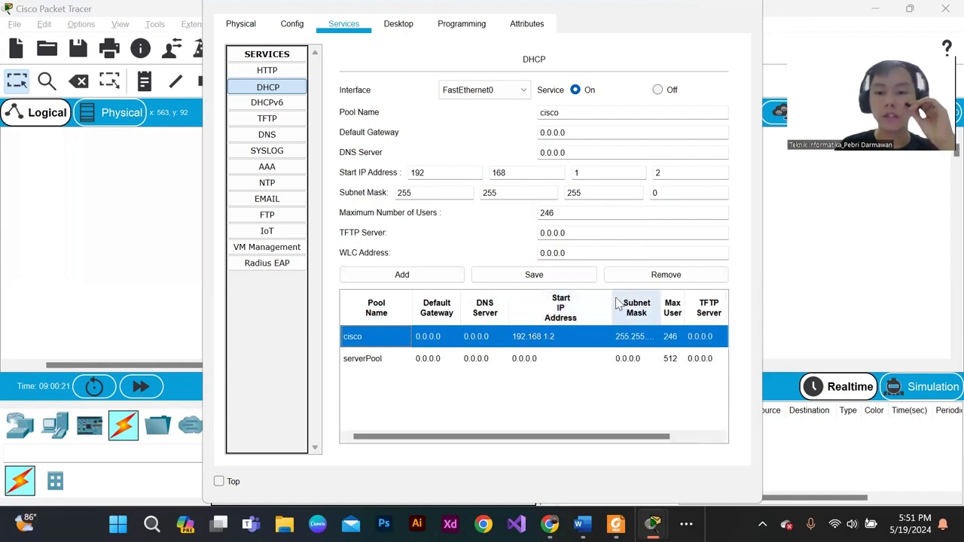
left_click(744, 7)
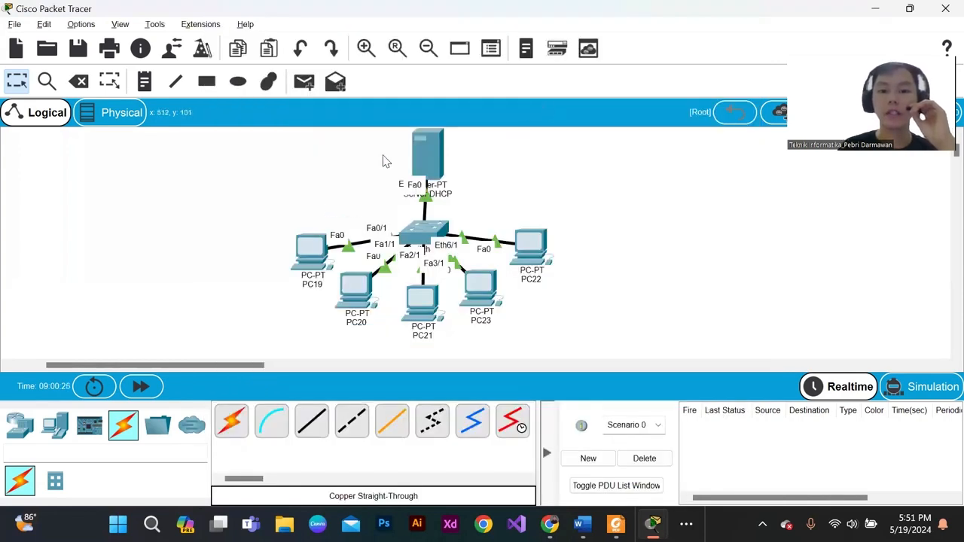
- Give Server DHCP the static IPv4 address 192.168.1.1 with subnet mask 255.255.255.0
left_click(427, 153)
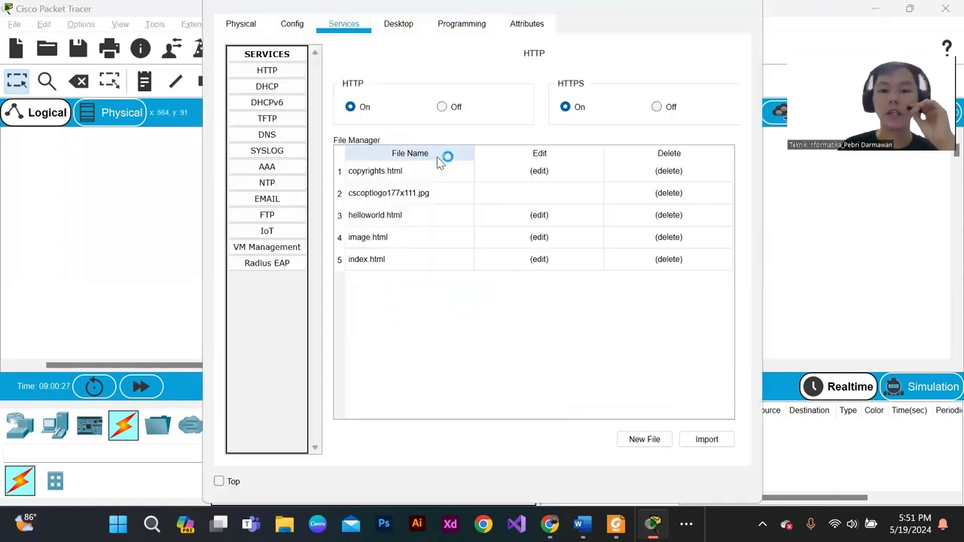
left_click(387, 31)
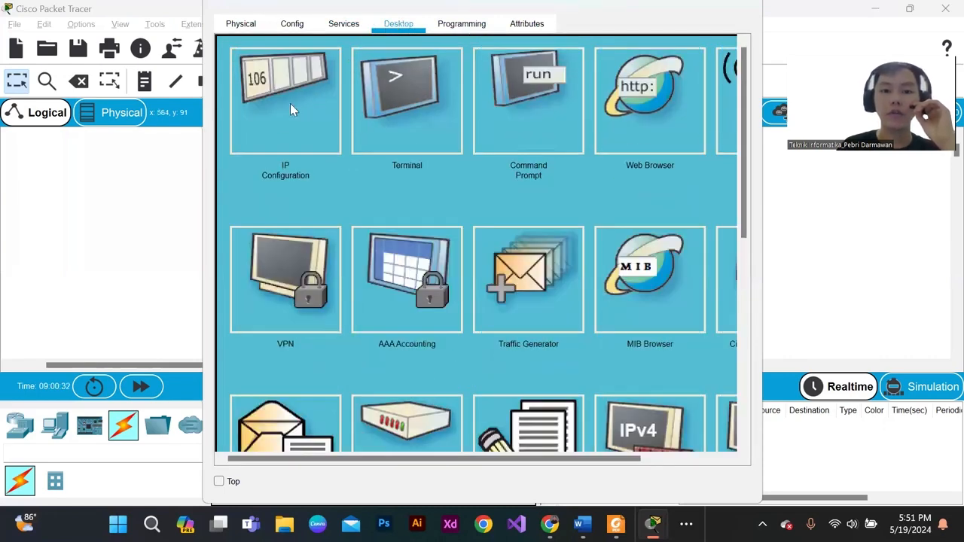
left_click(292, 108)
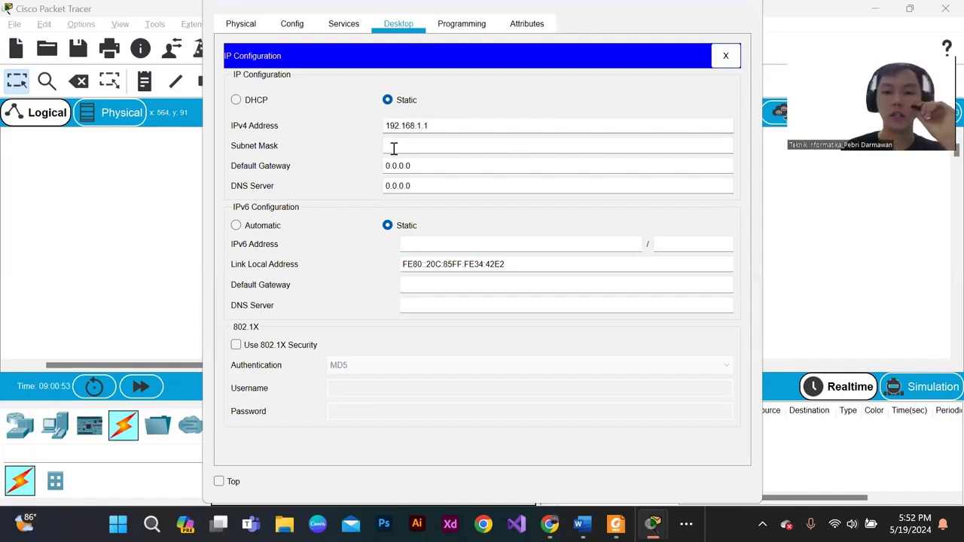
left_click(394, 146)
left_click(416, 166)
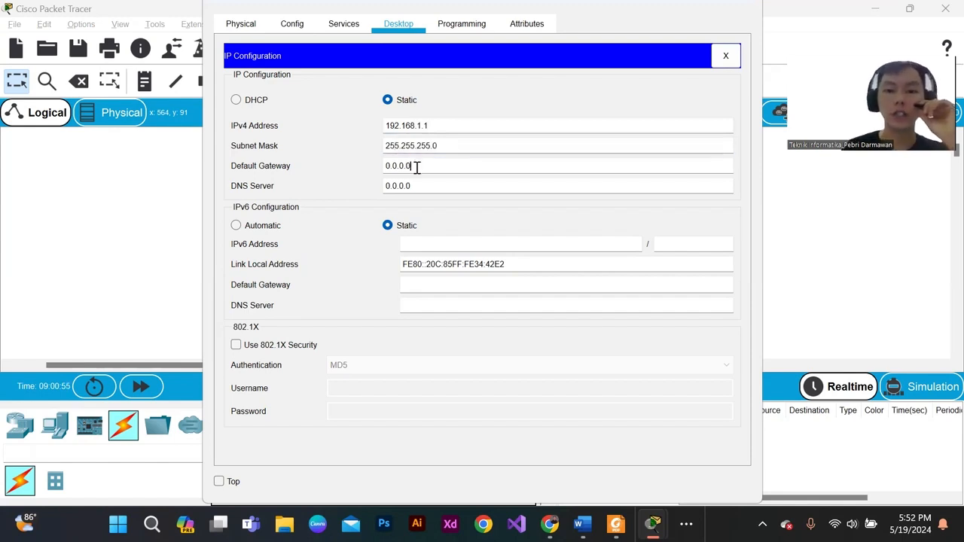
left_click(433, 127)
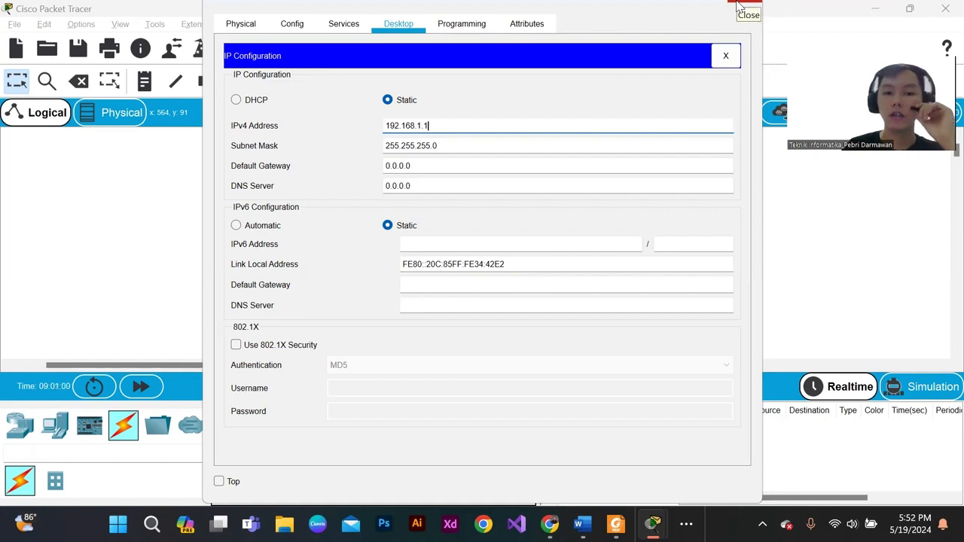
- Review the static IPv4 address and subnet mask in Server DHCP's IP configuration, and close its window
left_click(740, 8)
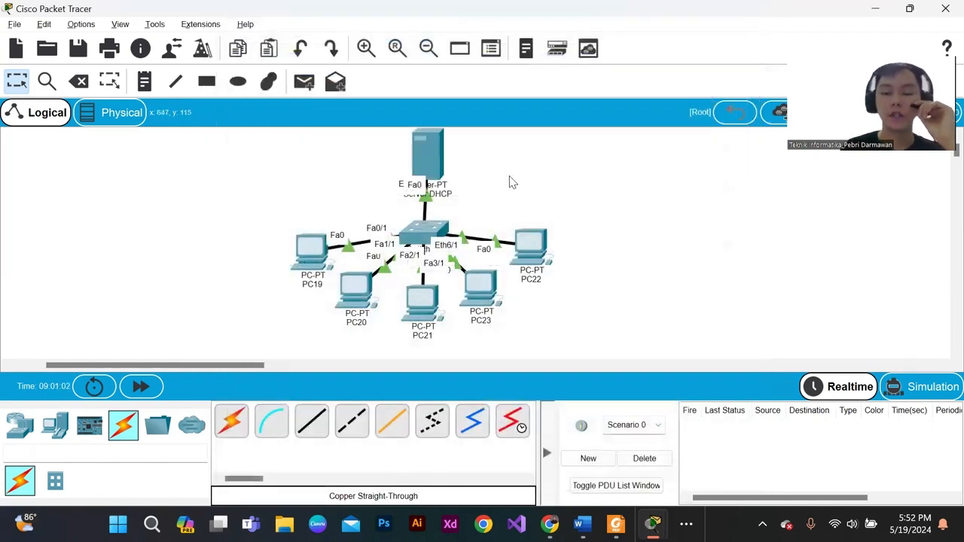
mouse_move(446, 159)
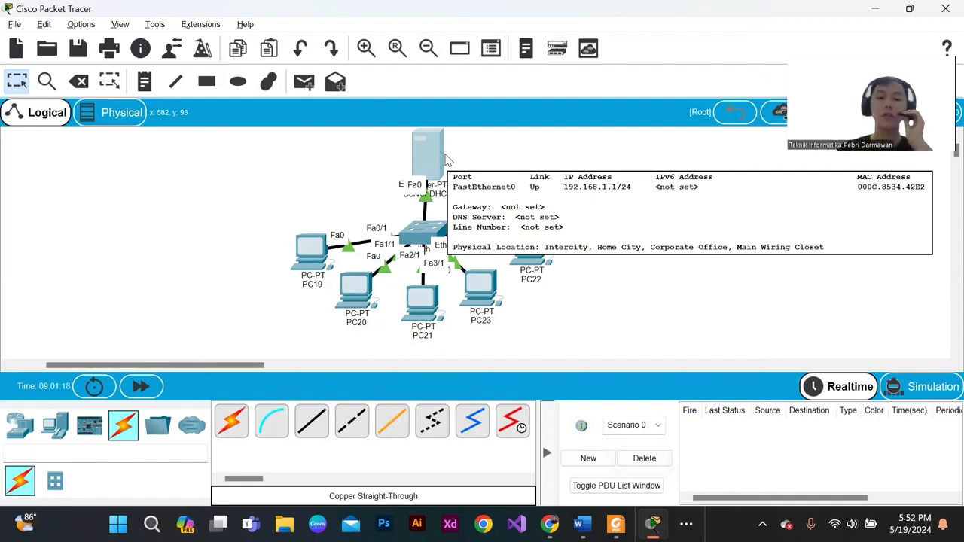
left_click(443, 162)
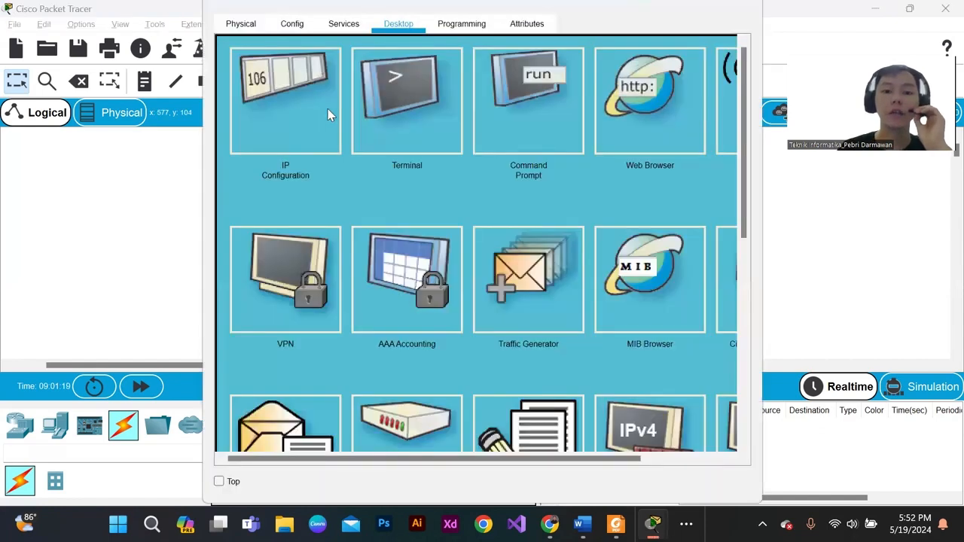
left_click(328, 115)
left_click_drag(444, 125, 377, 134)
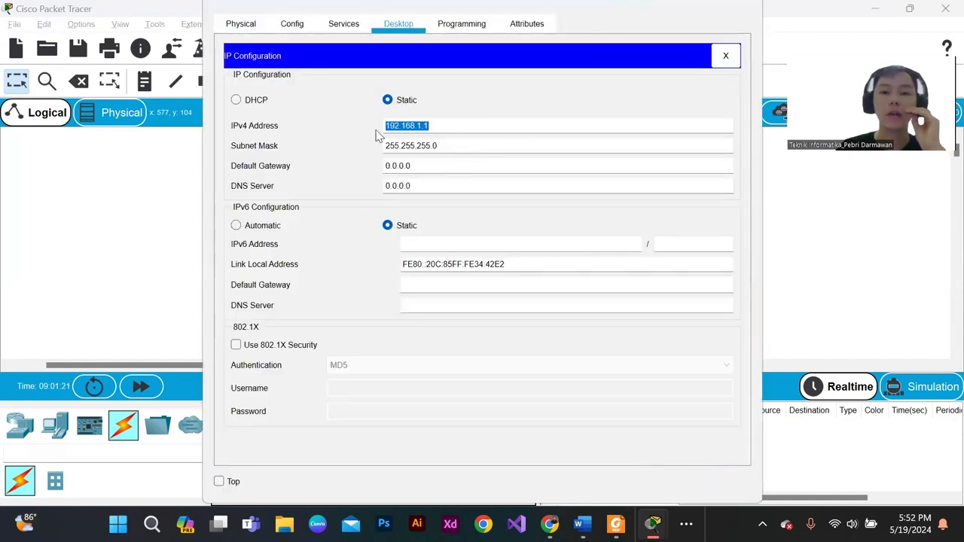
left_click_drag(457, 143, 377, 146)
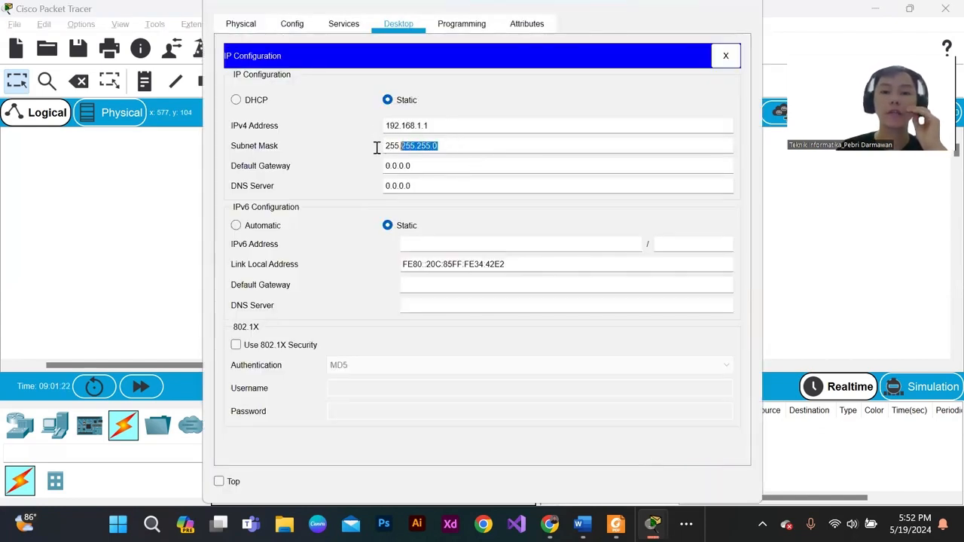
left_click(445, 144)
left_click(435, 129)
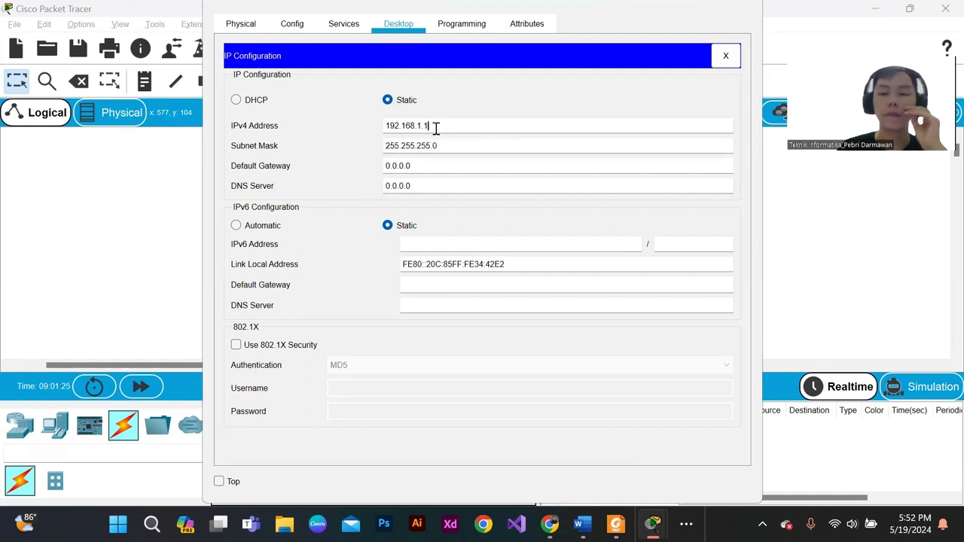
left_click(746, 7)
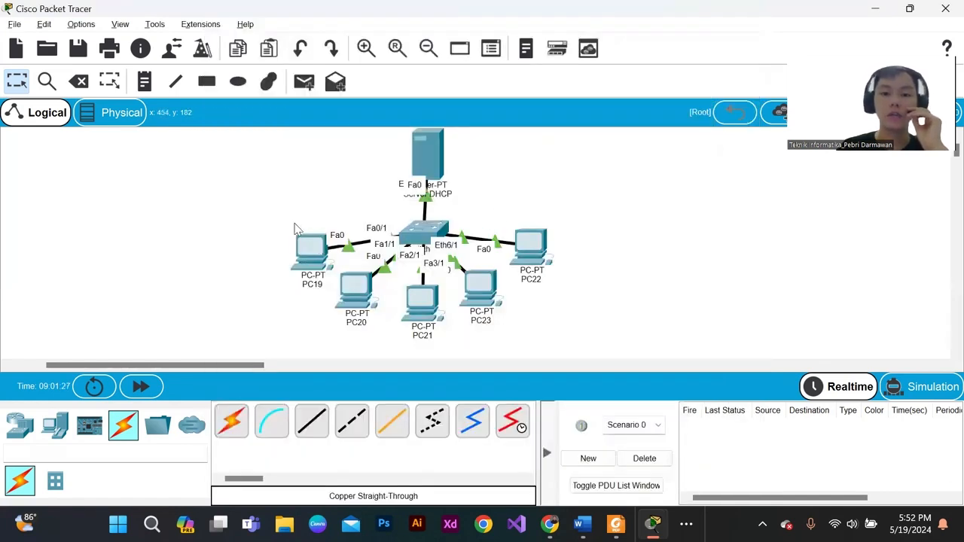
left_click_drag(283, 209, 569, 310)
left_click(521, 193)
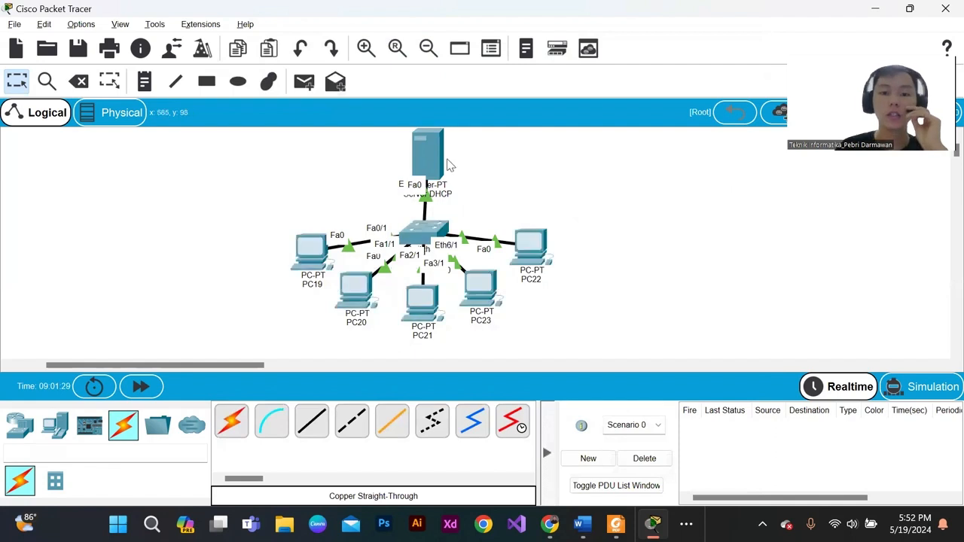
- Switch the DNS service of Server DHCP on and back off, viewing its DHCP pool settings in between
left_click(446, 165)
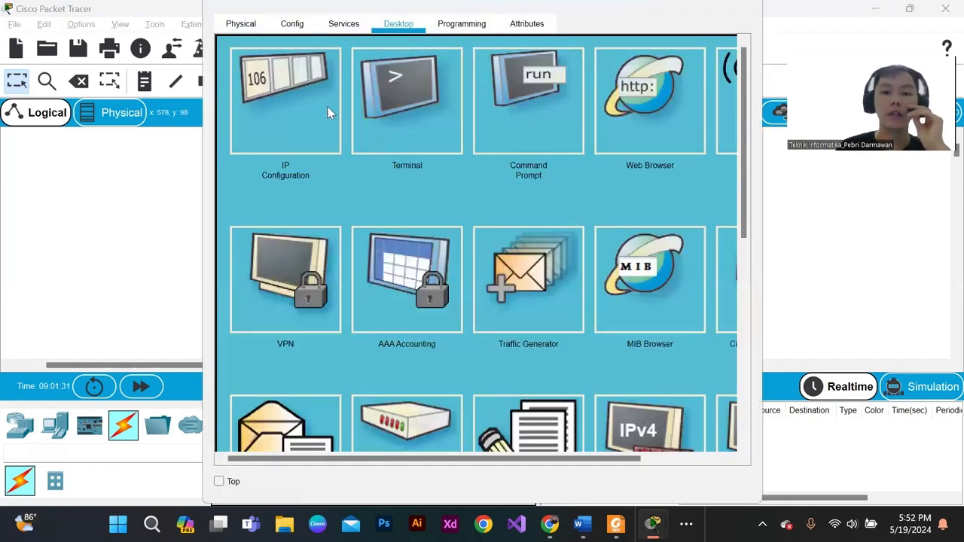
left_click(344, 23)
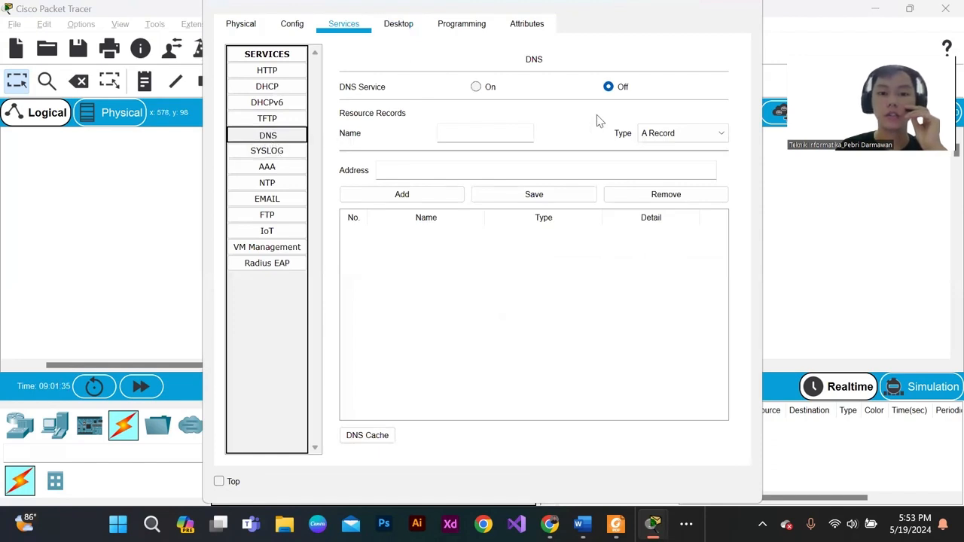
left_click(487, 90)
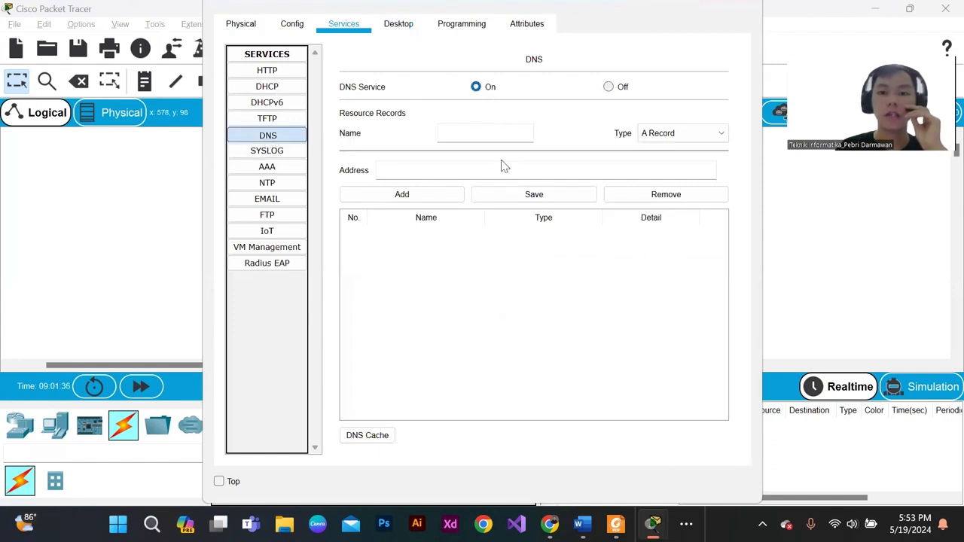
left_click(280, 89)
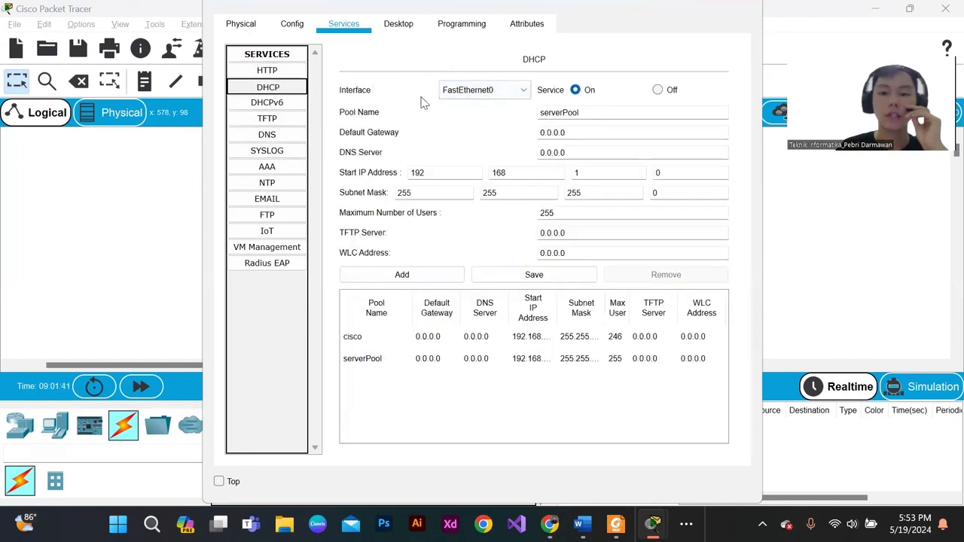
left_click(419, 30)
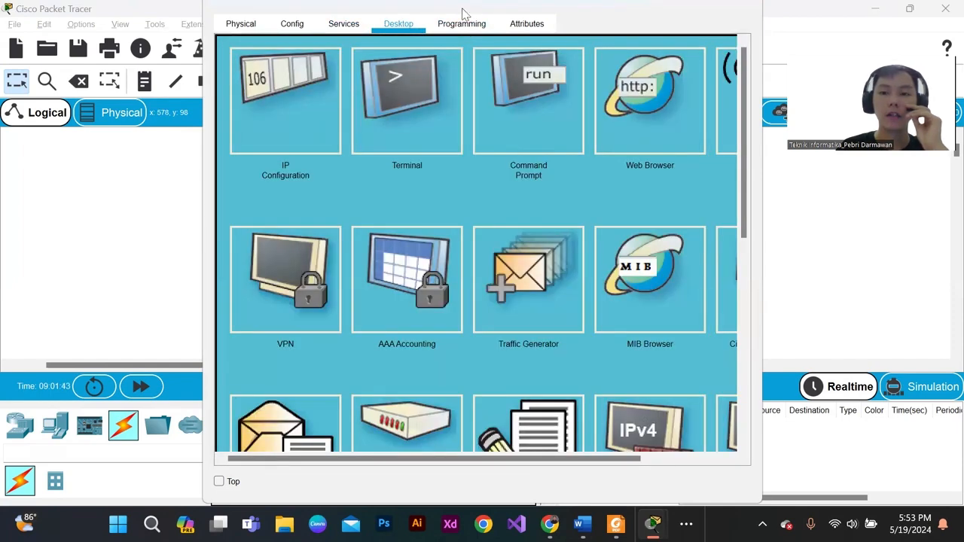
left_click(359, 29)
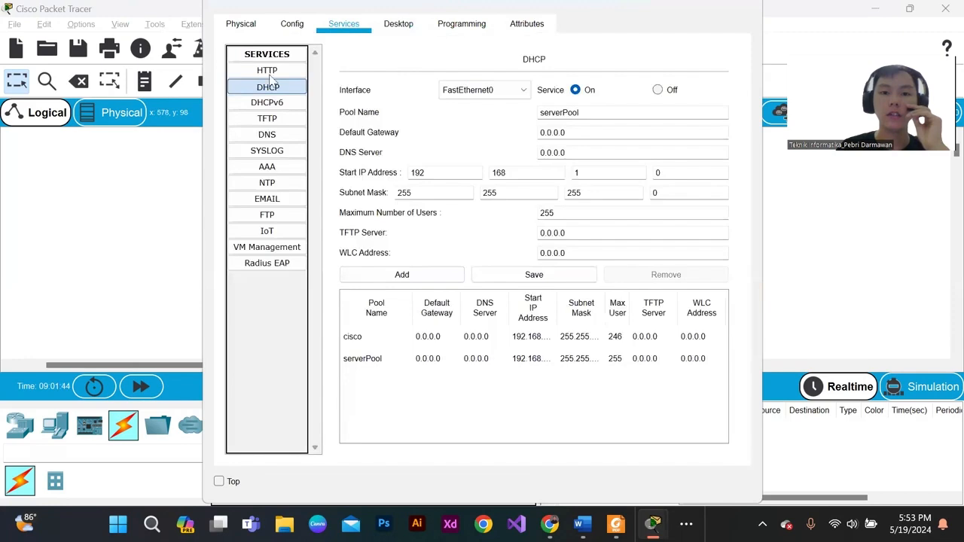
left_click(268, 135)
left_click(609, 88)
- Recheck the server's IPv4 address and subnet mask in its IP configuration, and return to the workspace
left_click(292, 23)
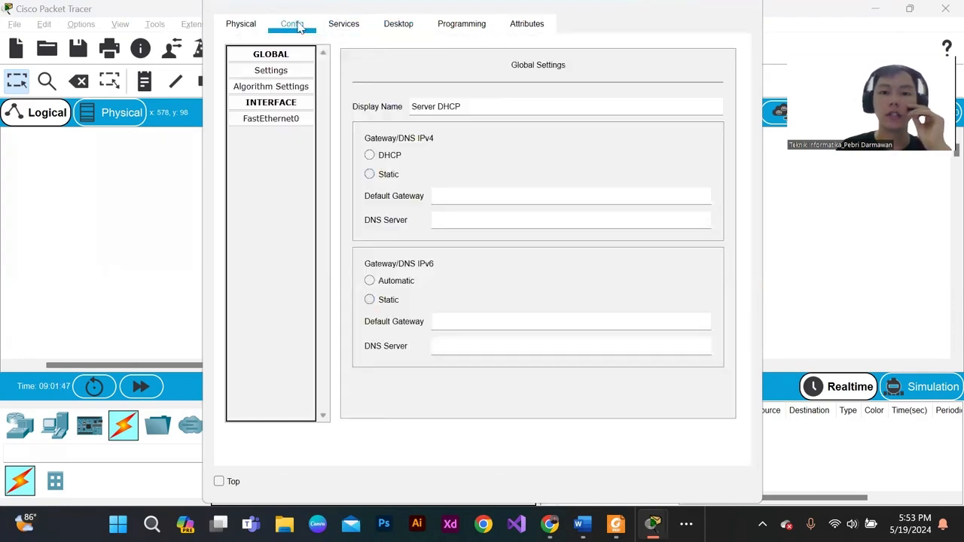
left_click(398, 25)
left_click(290, 102)
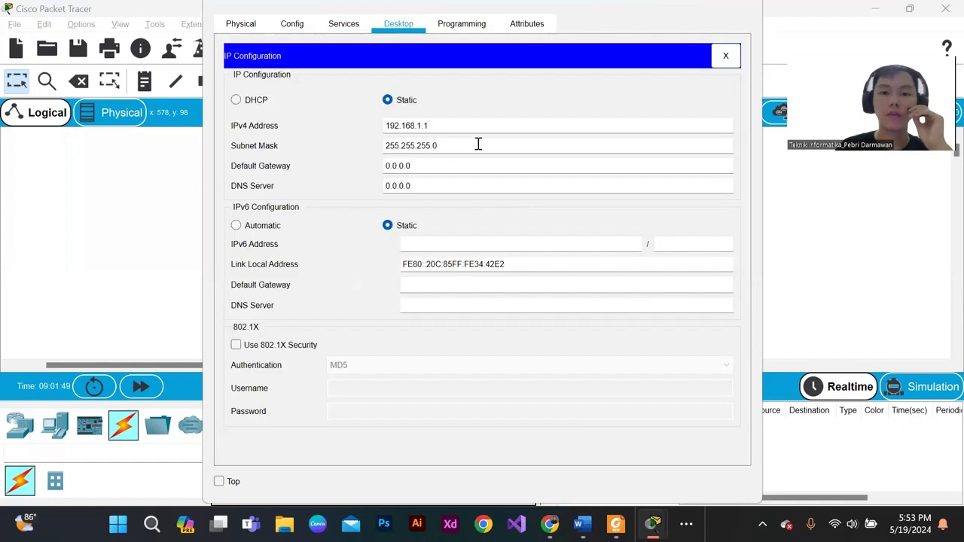
left_click_drag(446, 128, 358, 133)
left_click_drag(470, 143, 309, 149)
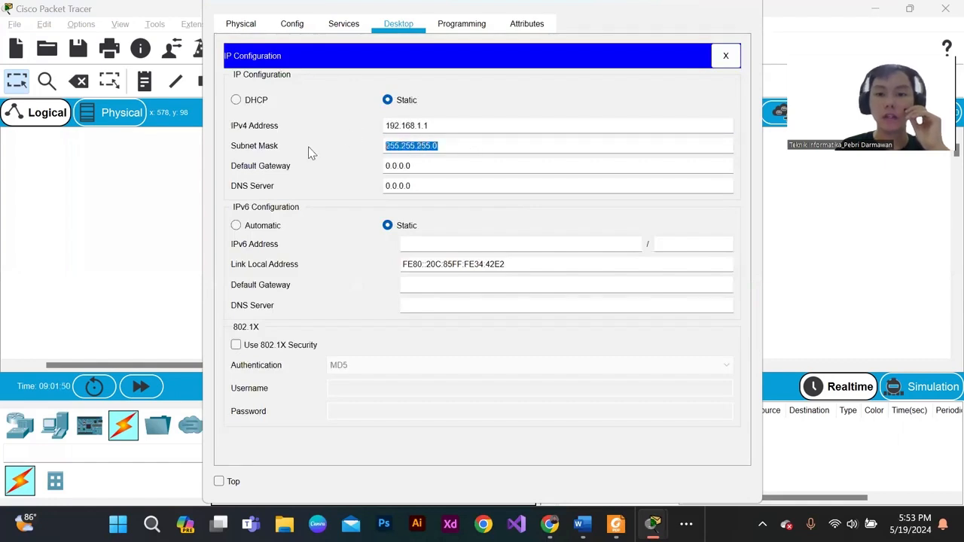
left_click(427, 129)
left_click(744, 7)
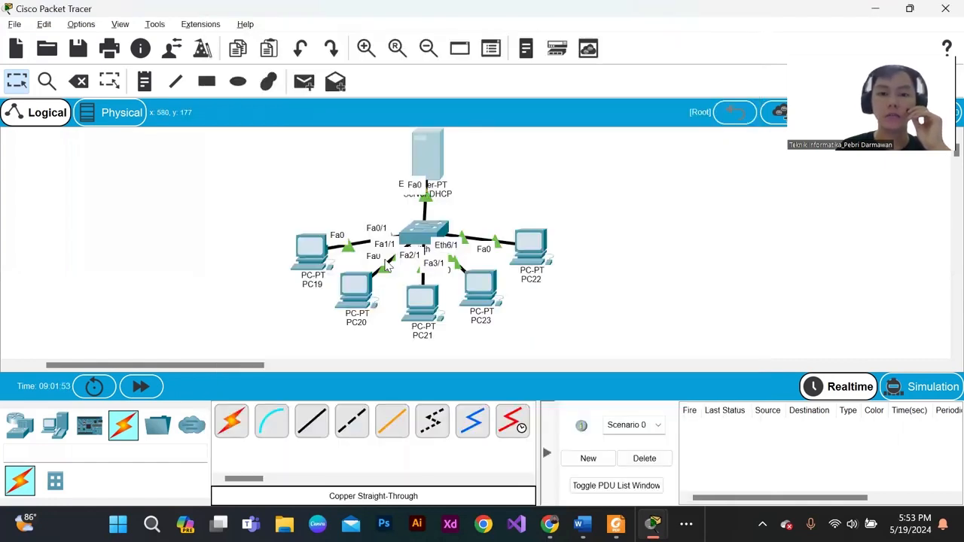
left_click(320, 245)
left_click(744, 7)
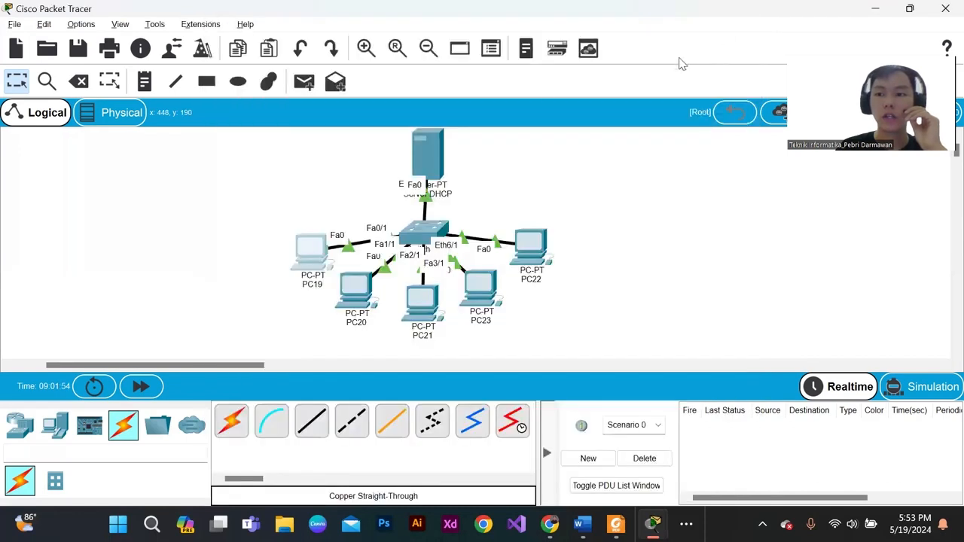
left_click_drag(284, 218, 662, 338)
left_click(627, 316)
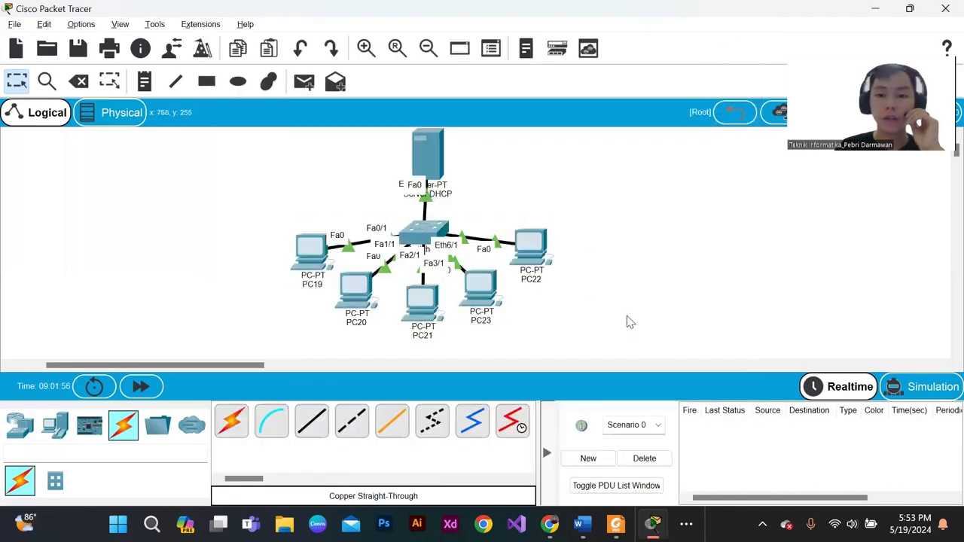
- Set PC19's IP configuration to DHCP so it requests an address from the server, and close its window
left_click(315, 251)
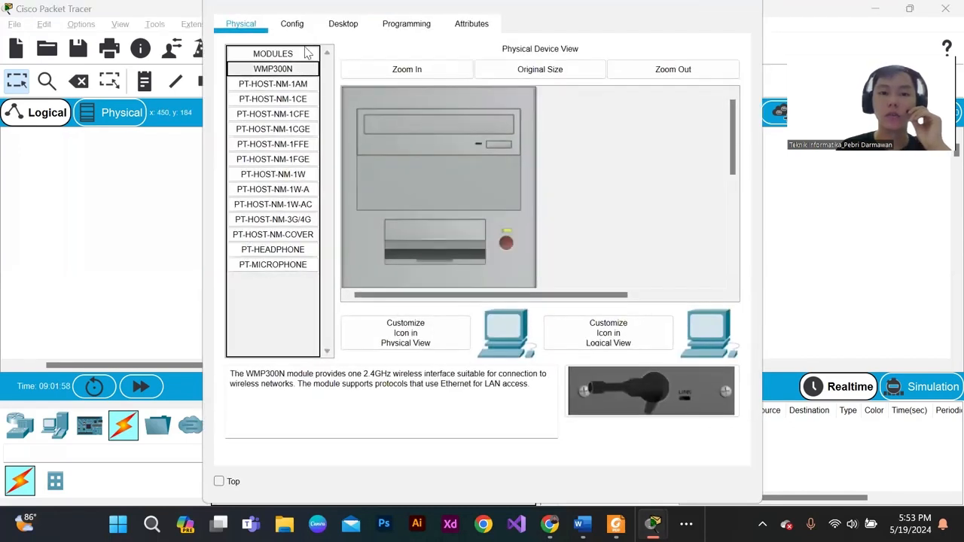
left_click(304, 26)
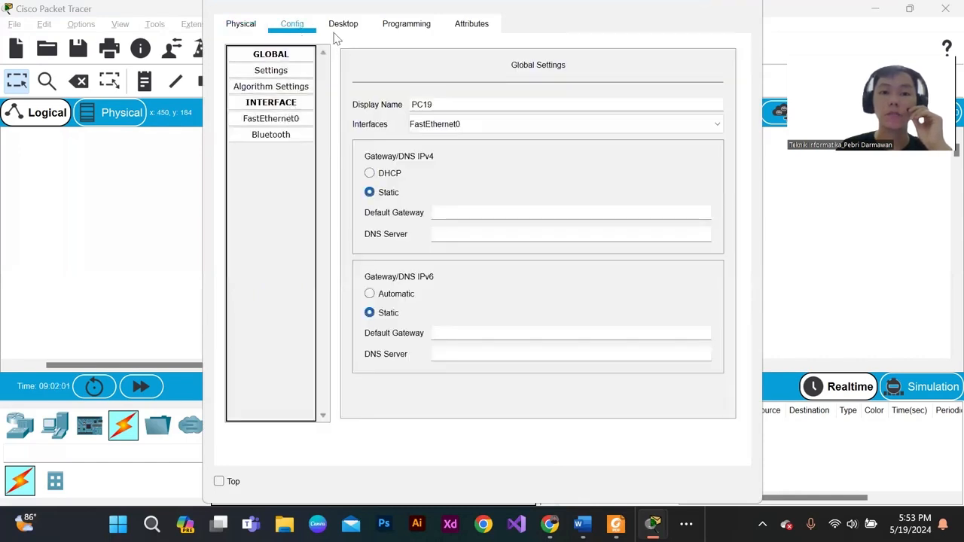
left_click(341, 25)
left_click(293, 109)
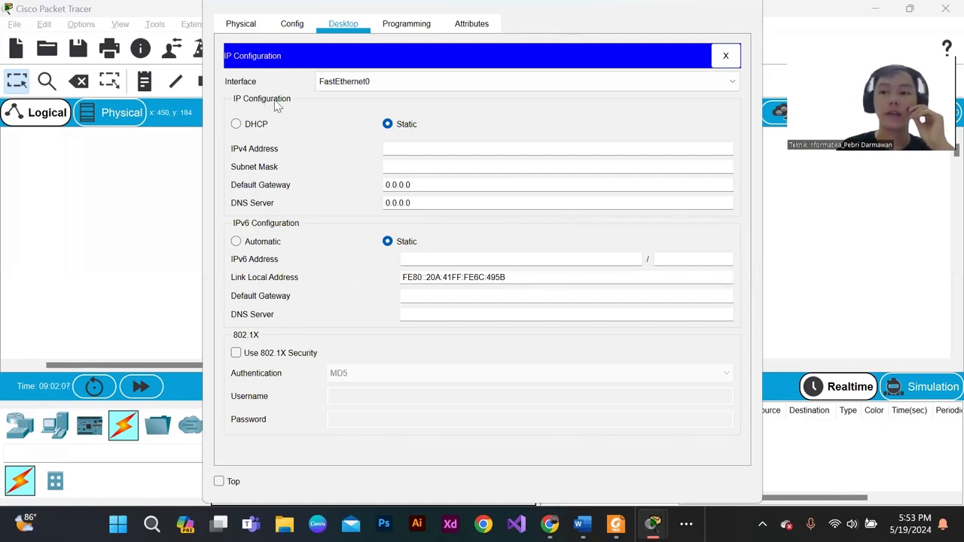
left_click(236, 123)
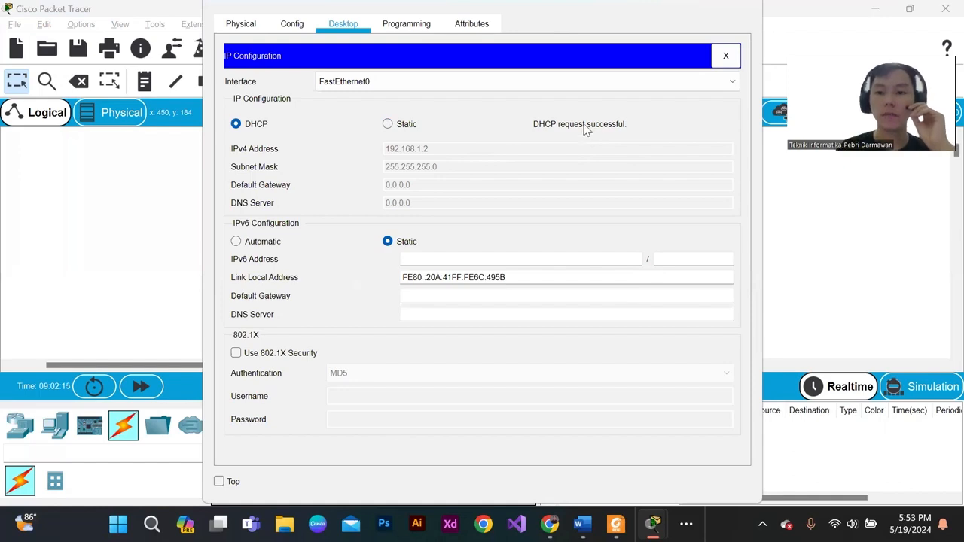
left_click(748, 7)
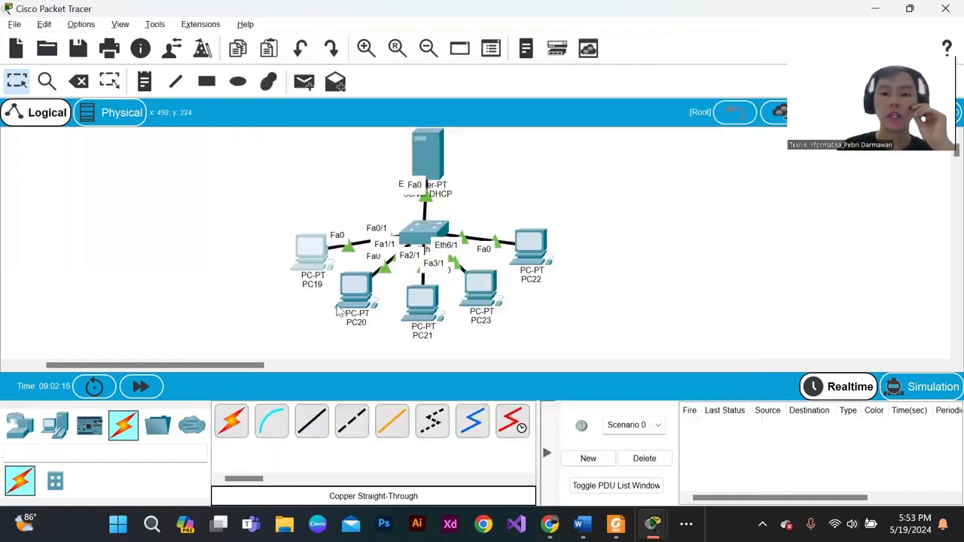
- Switch PC20's IPv4 configuration from static to DHCP and close its window
left_click(356, 290)
left_click(293, 23)
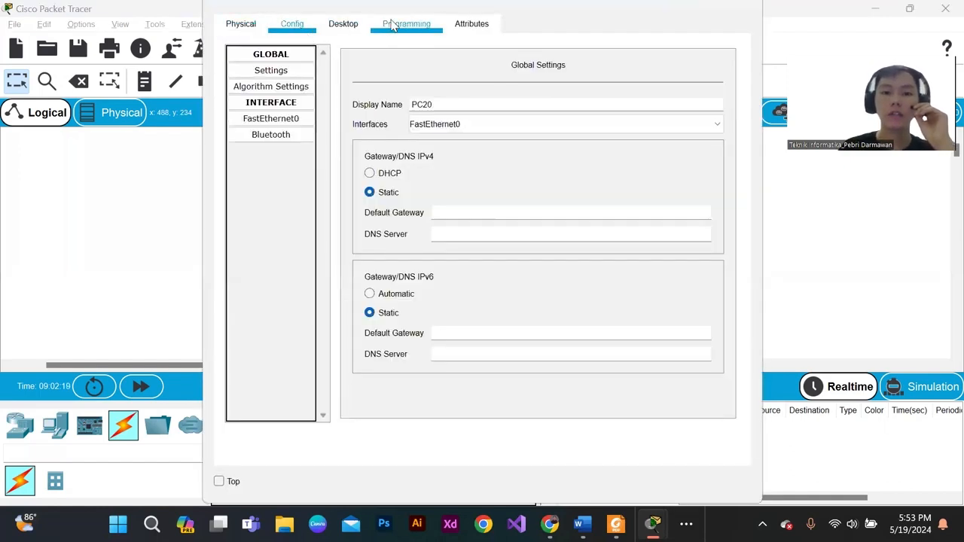
left_click(406, 23)
left_click(343, 23)
left_click(331, 105)
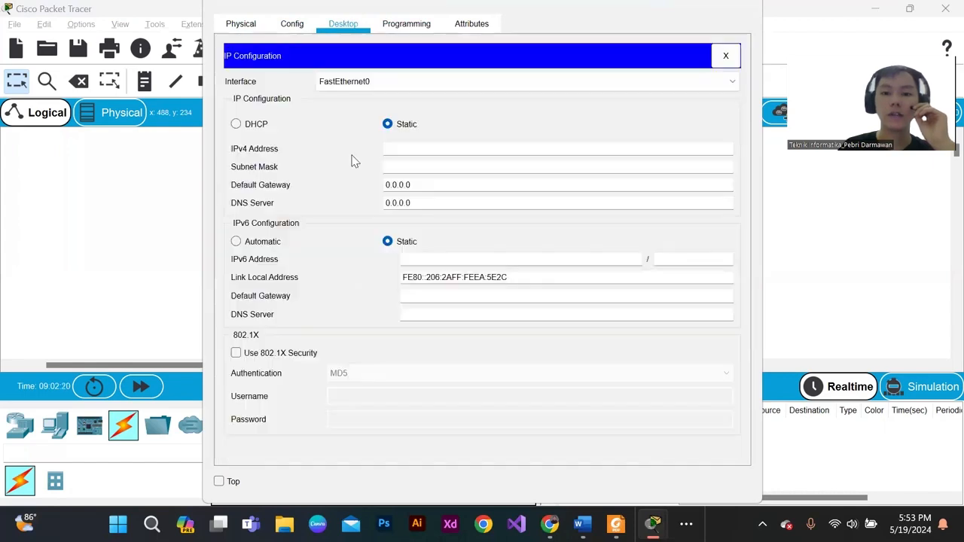
left_click(236, 124)
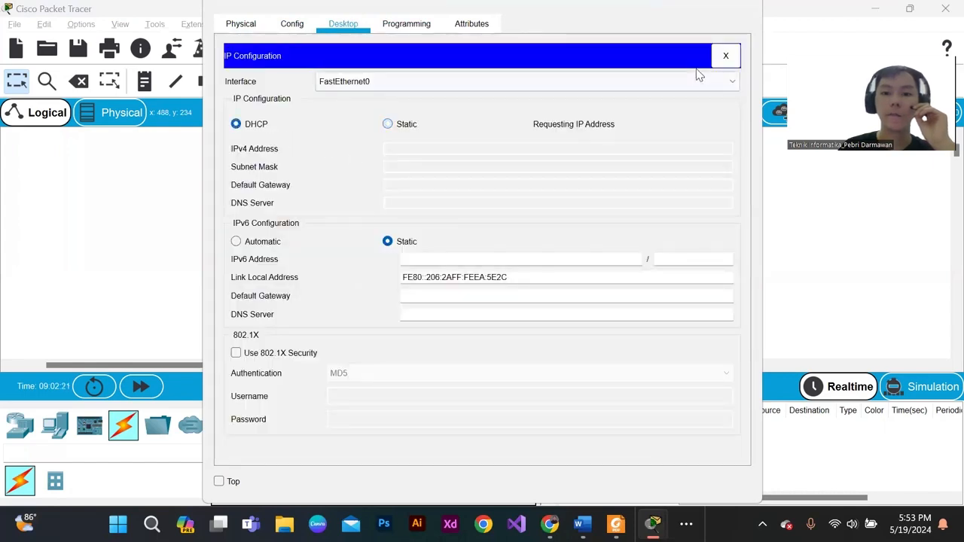
left_click(748, 7)
- Switch PC21's IPv4 configuration from static to DHCP and close its window
left_click(422, 301)
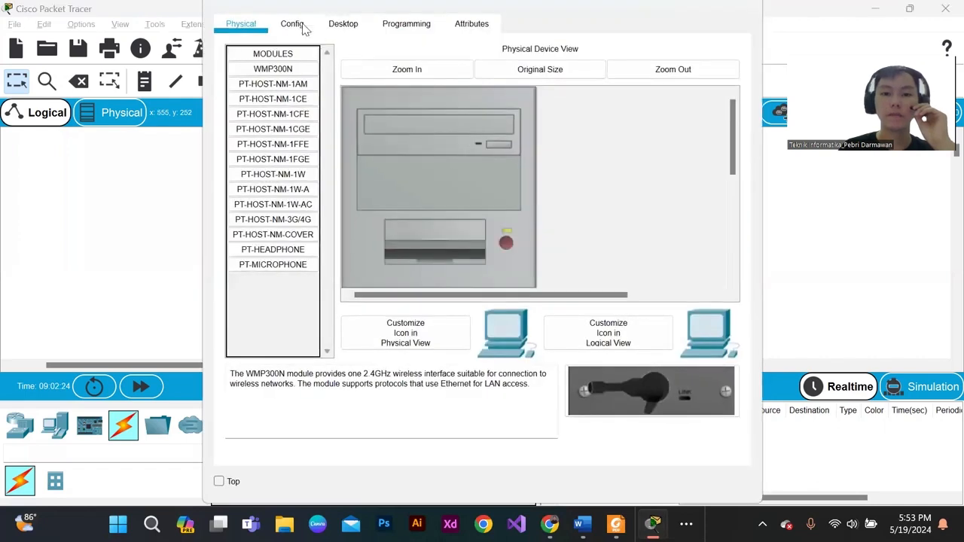
left_click(291, 23)
left_click(342, 24)
left_click(301, 117)
left_click(254, 124)
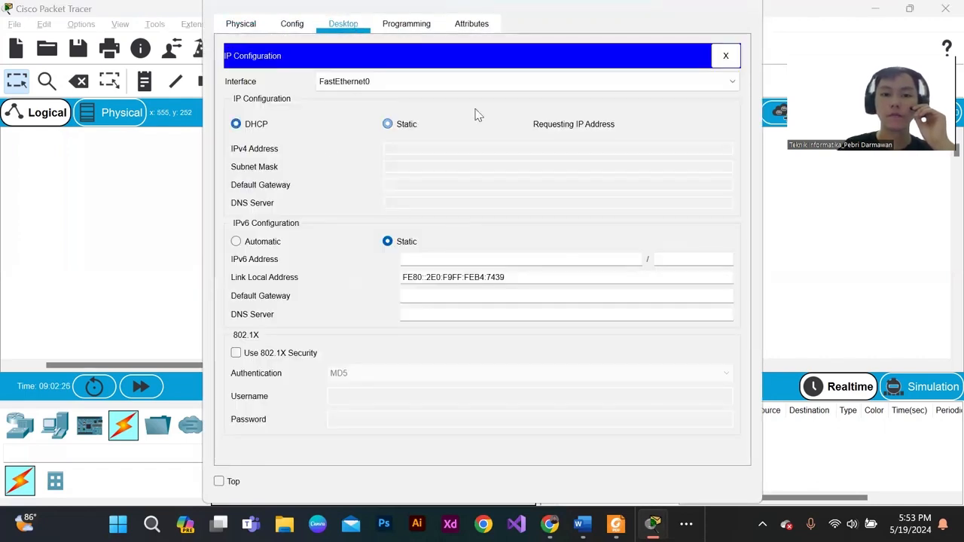
left_click(745, 8)
- Switch PC23's IPv4 configuration from static to DHCP and close its window
left_click(468, 266)
left_click(298, 25)
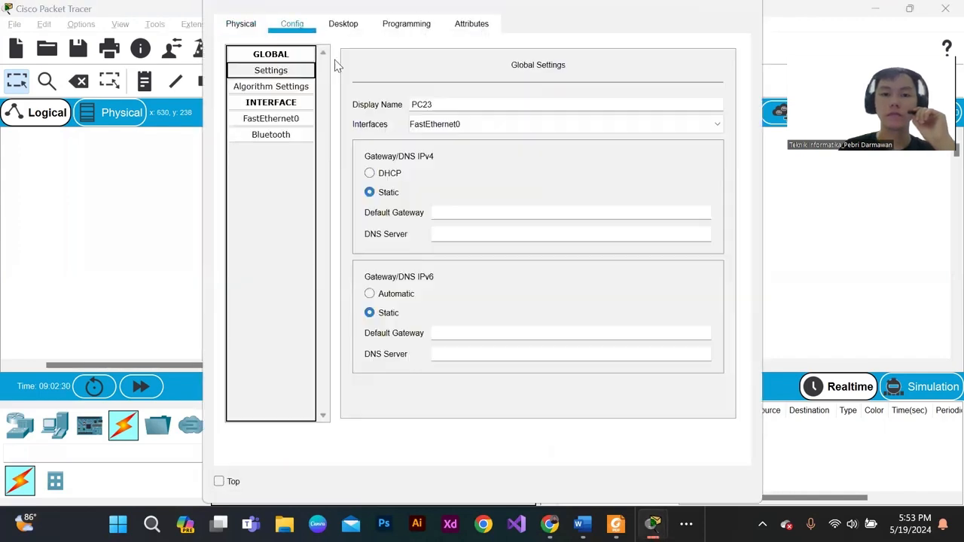
left_click(343, 24)
left_click(302, 125)
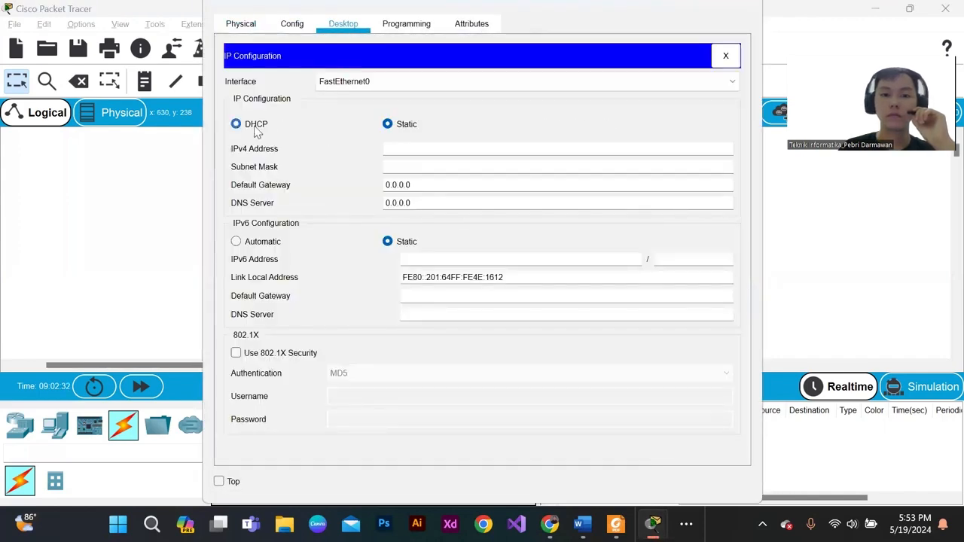
left_click(254, 125)
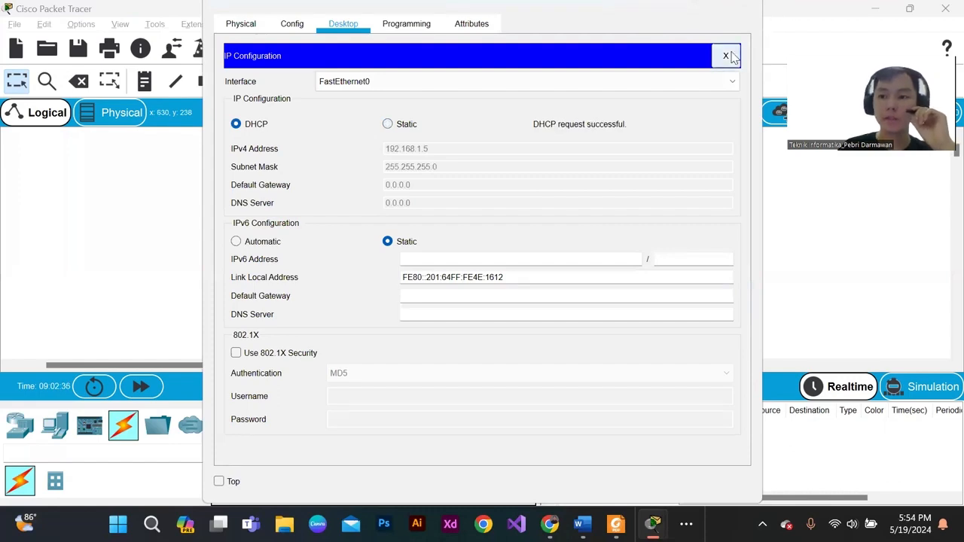
left_click(745, 6)
- Switch PC22's IPv4 configuration from static to DHCP and close its window
left_click(531, 240)
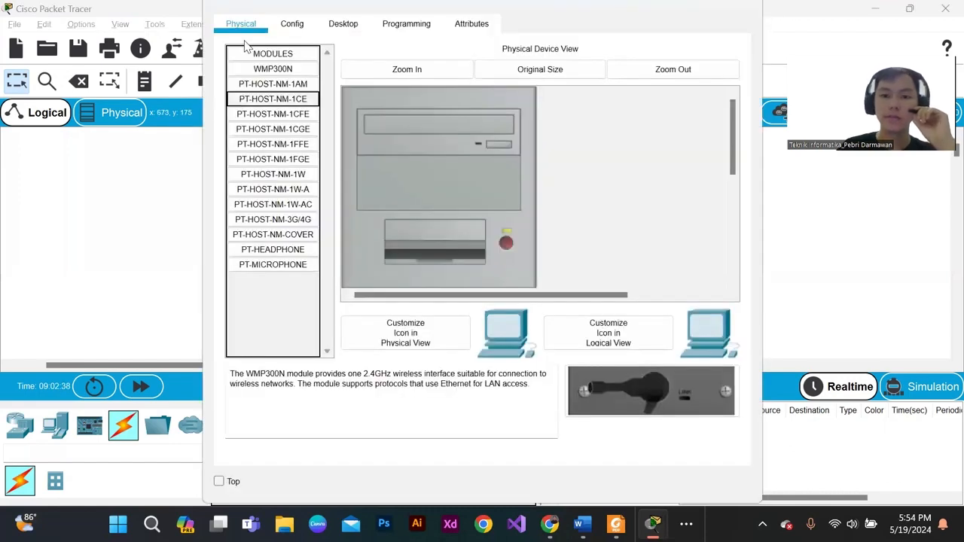
left_click(293, 25)
left_click(344, 25)
left_click(324, 136)
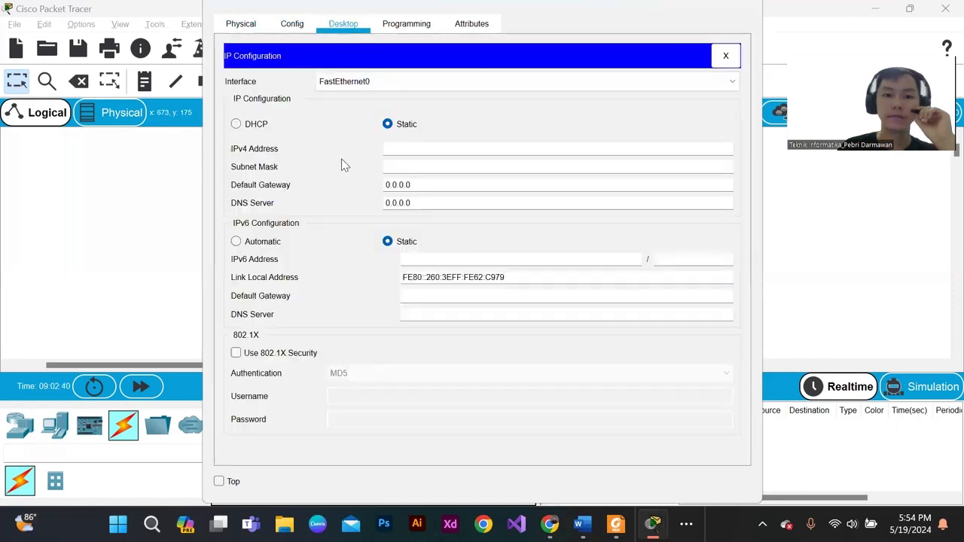
left_click(243, 123)
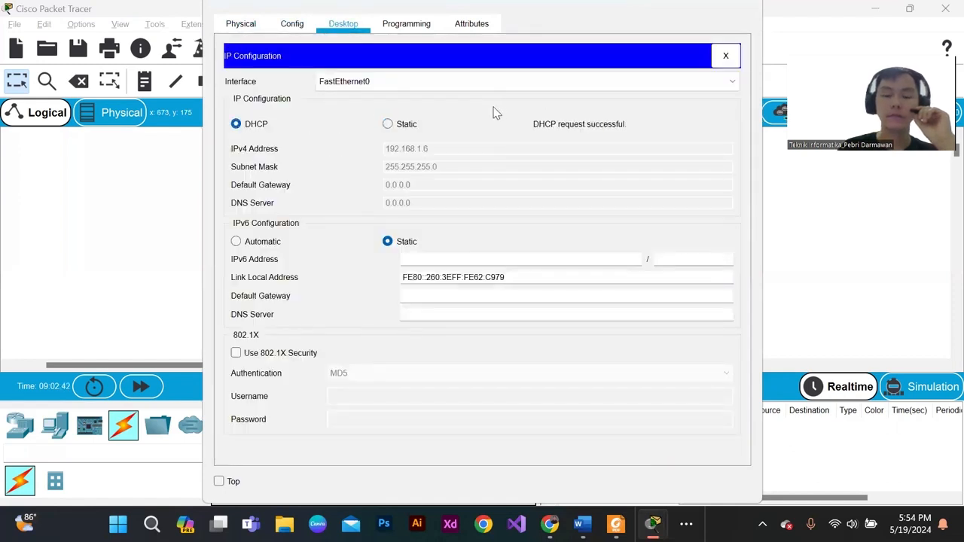
left_click(749, 7)
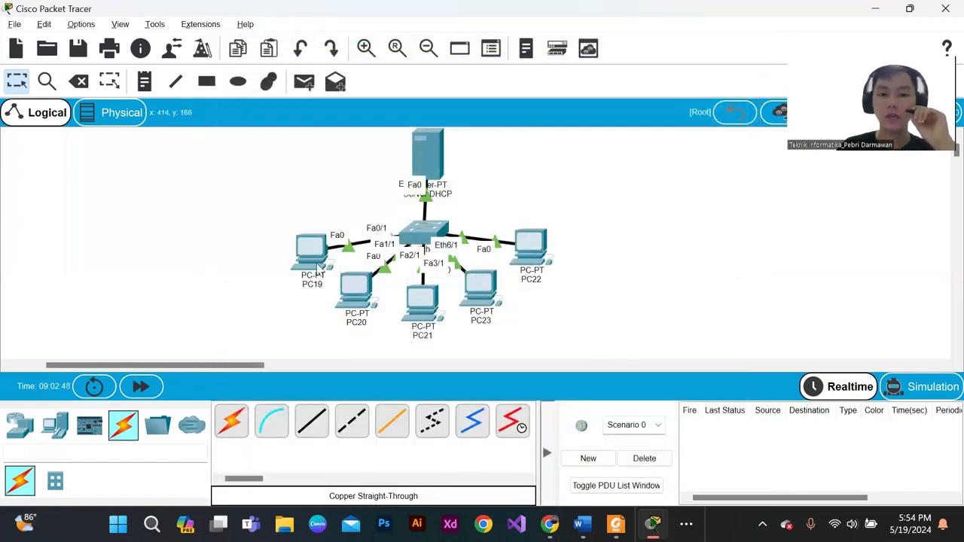
left_click_drag(276, 230, 648, 335)
left_click(591, 305)
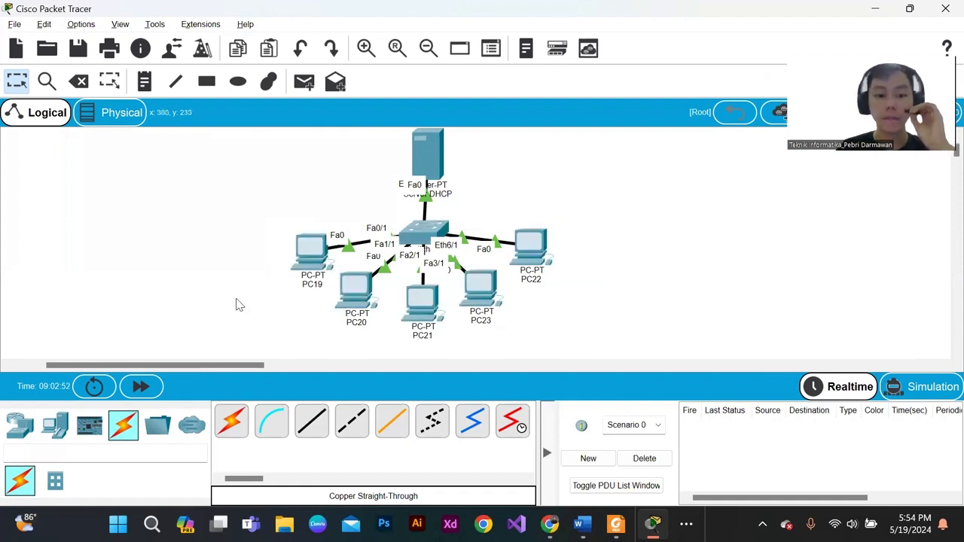
mouse_move(234, 365)
left_mouse_down()
mouse_move(208, 364)
mouse_move(223, 365)
left_mouse_up()
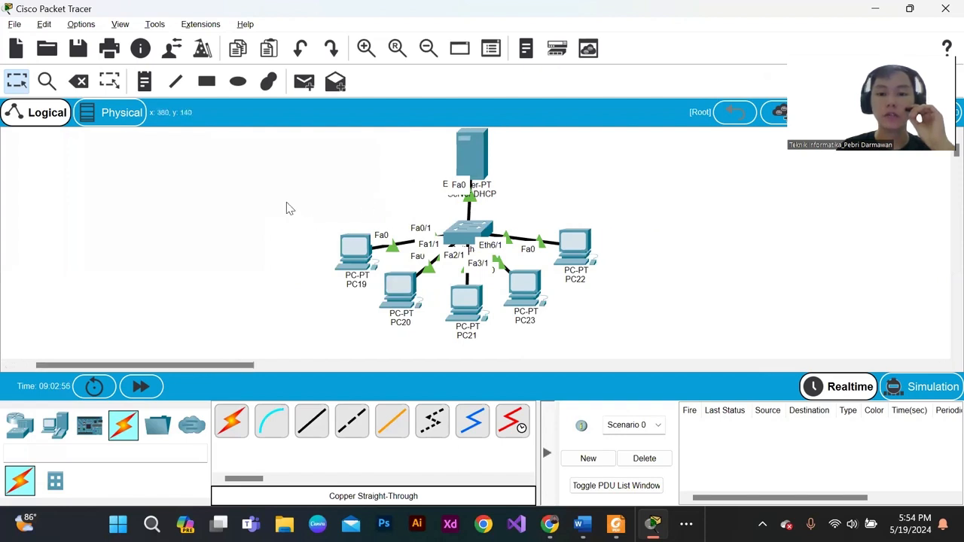
left_click_drag(286, 205, 616, 308)
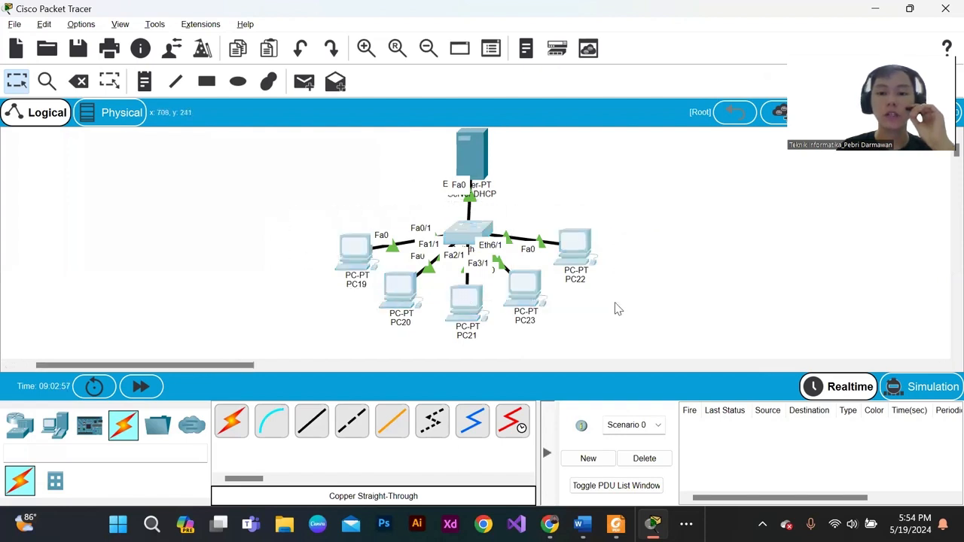
- Send simple PDUs from PC19 to PC20, from PC20 to PC21, and from PC23 to PC22 to test PC-to-PC connectivity
left_click(304, 81)
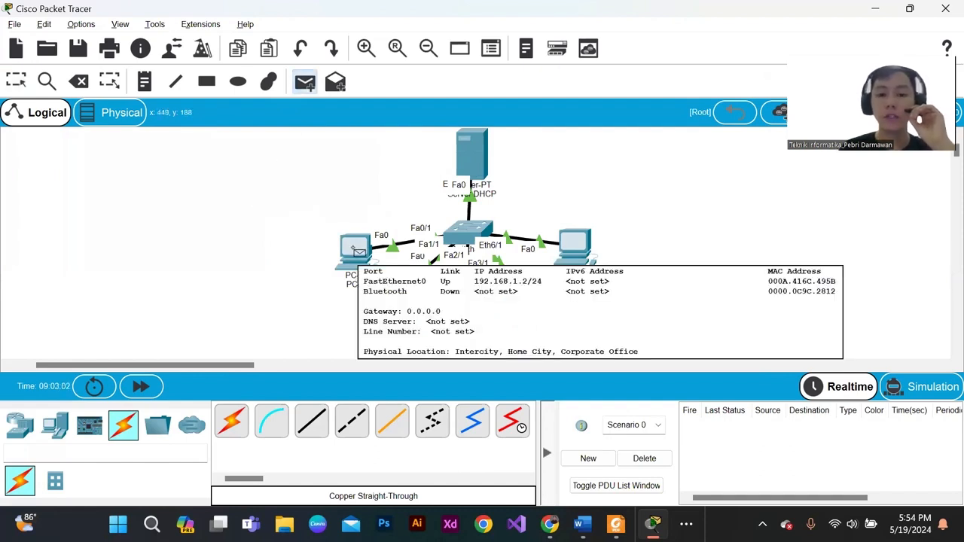
left_click(355, 248)
left_click(400, 299)
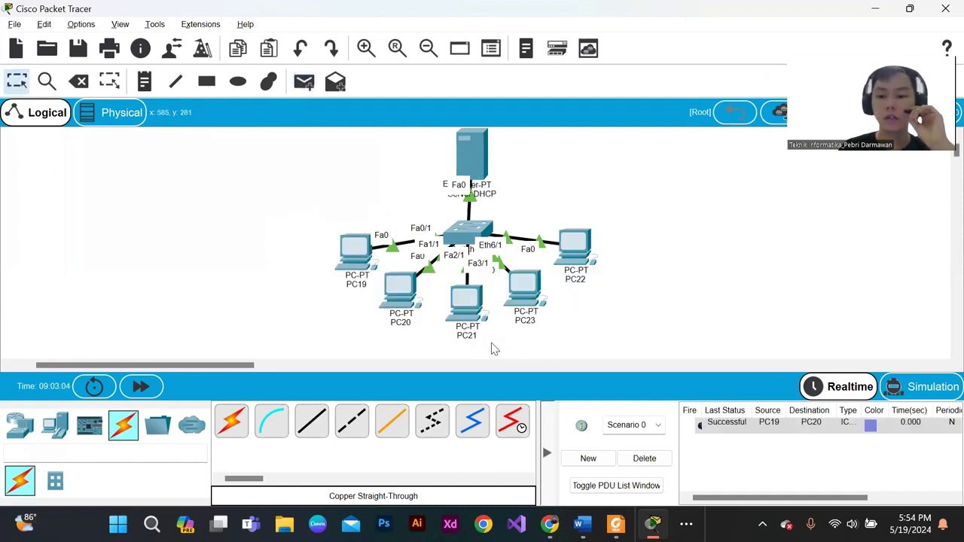
key("p")
left_click(400, 290)
left_click(467, 310)
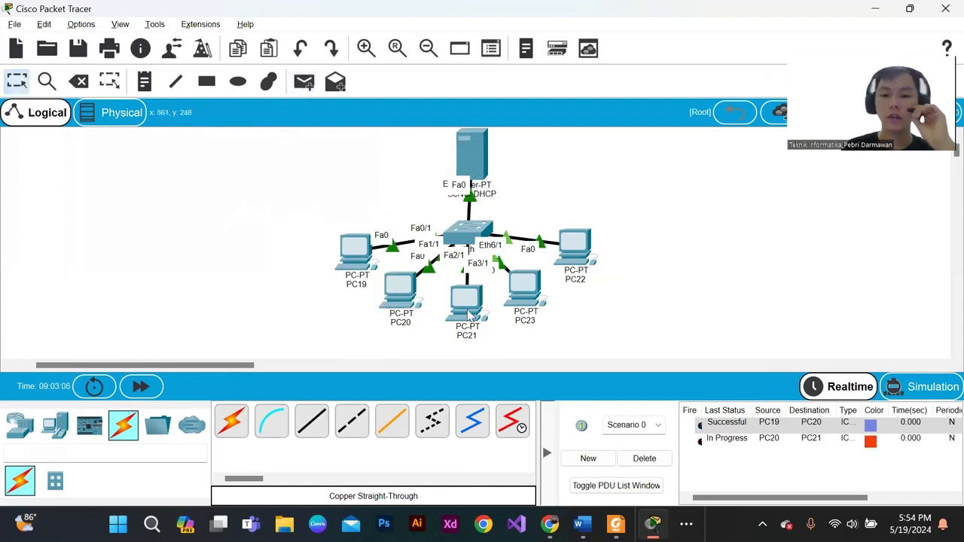
key("p")
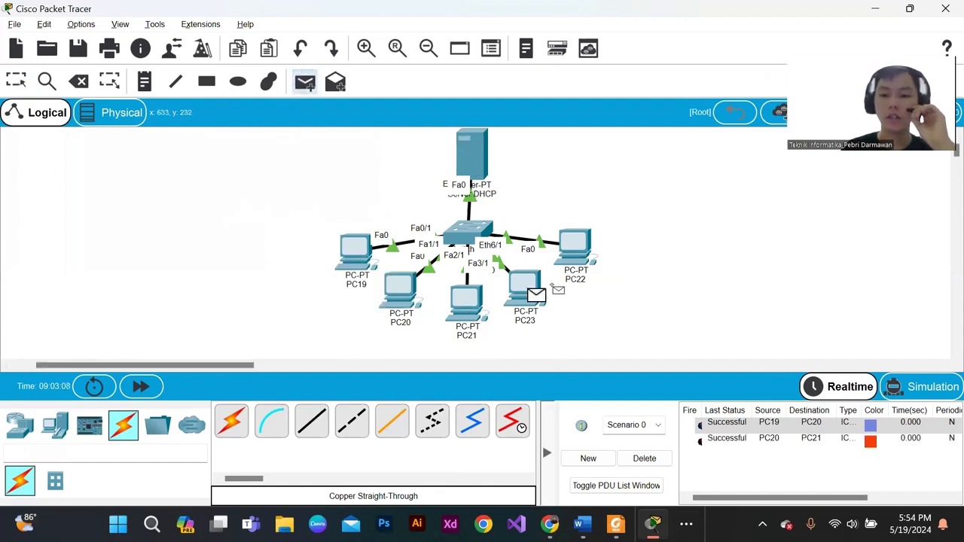
left_click(574, 248)
- Send simple PDUs from PC19 and from PC22 to the DHCP server to test their connectivity with it
key("p")
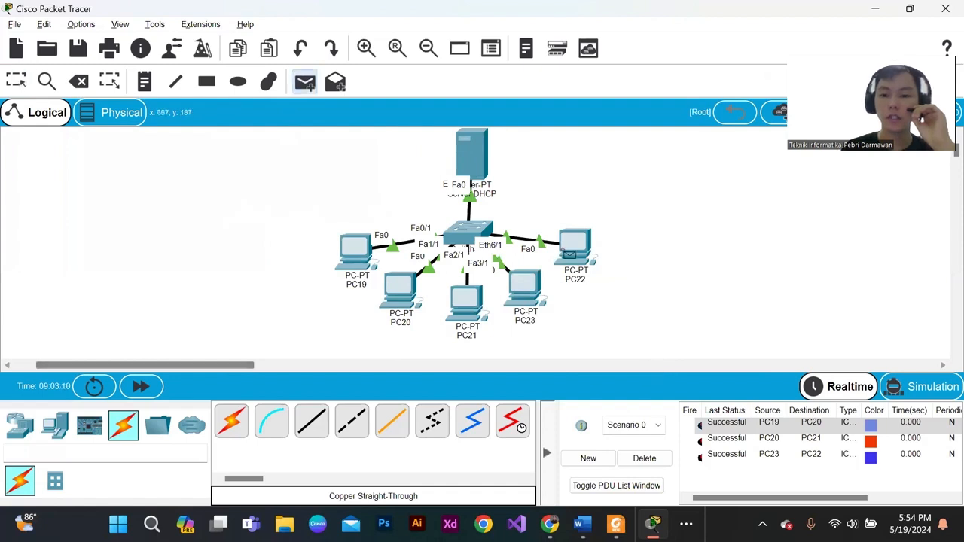
left_click(365, 256)
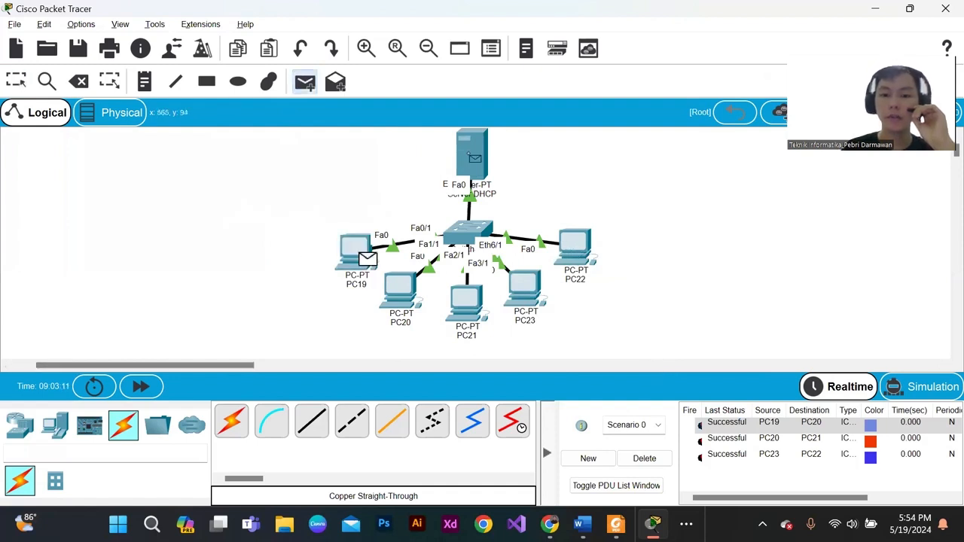
left_click(471, 158)
key("p")
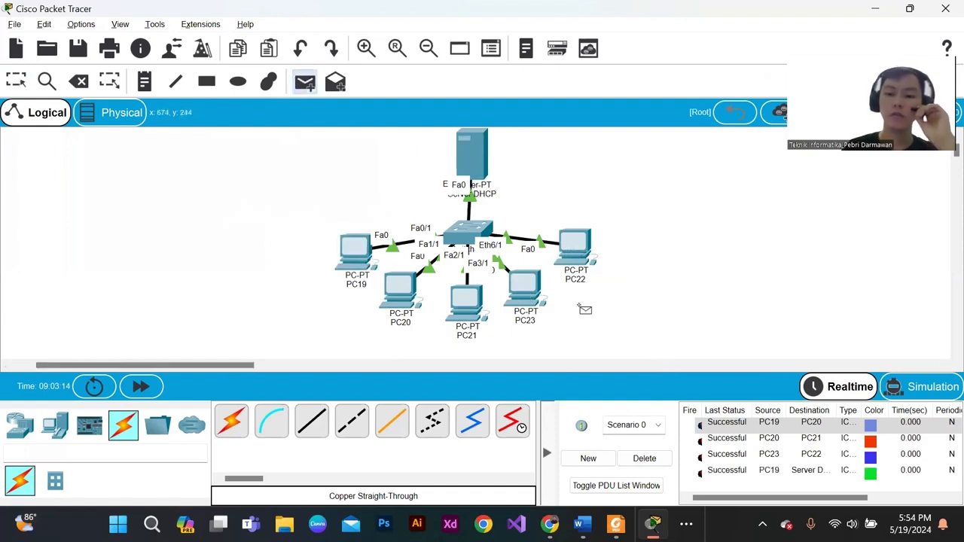
left_click(586, 253)
left_click(472, 156)
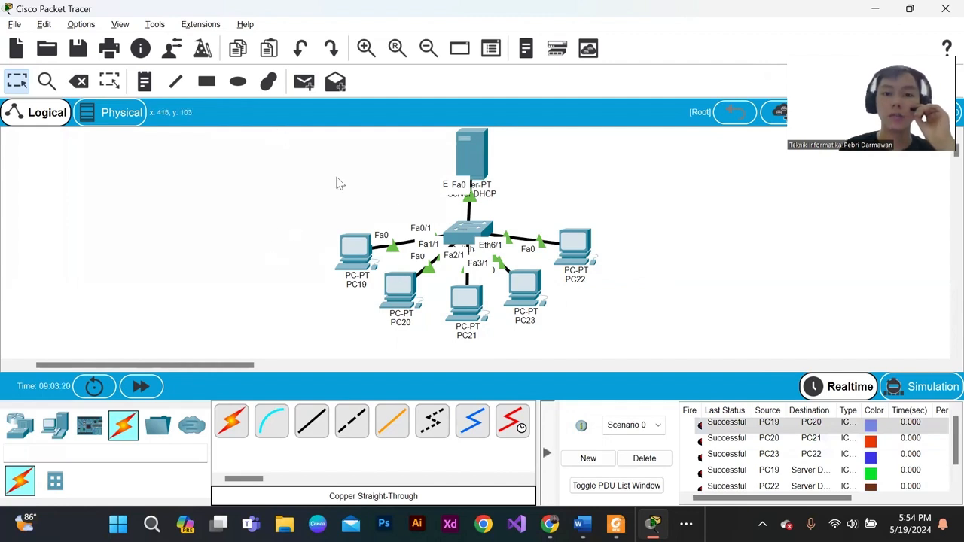
- Review the server's DHCP service settings and its static IPv4 address and subnet mask, and close its window
left_click_drag(273, 144, 732, 352)
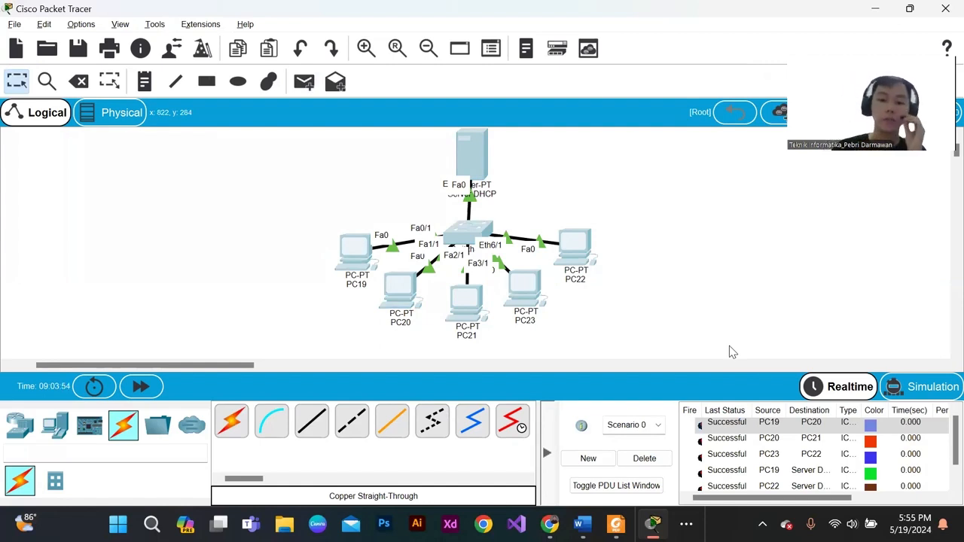
left_click(460, 155)
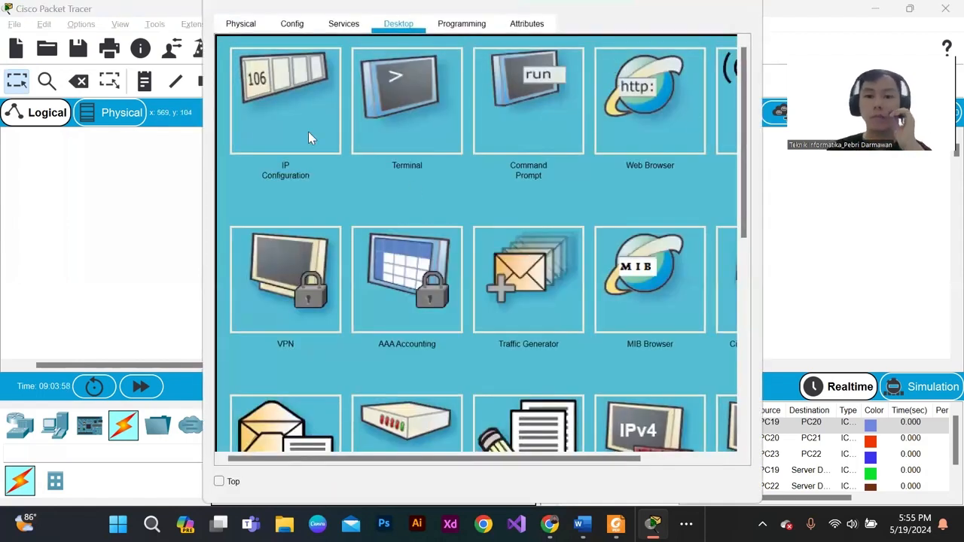
left_click(344, 23)
left_click(268, 87)
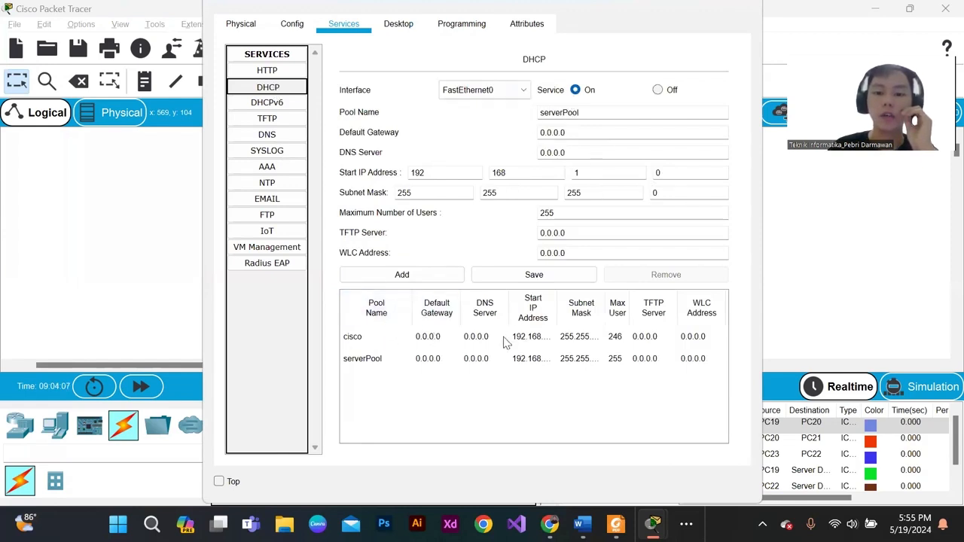
left_click(393, 25)
left_click(301, 121)
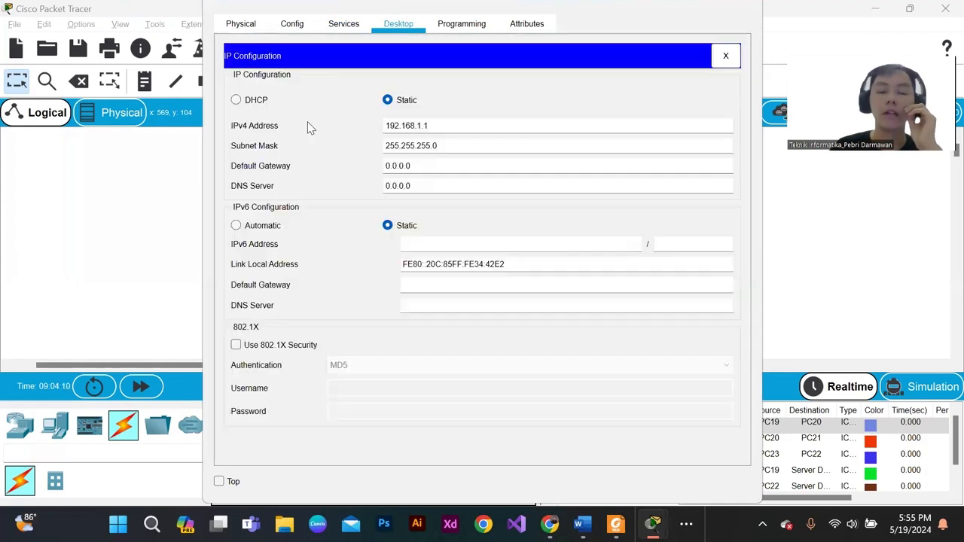
left_click_drag(448, 130, 369, 138)
left_click(456, 142)
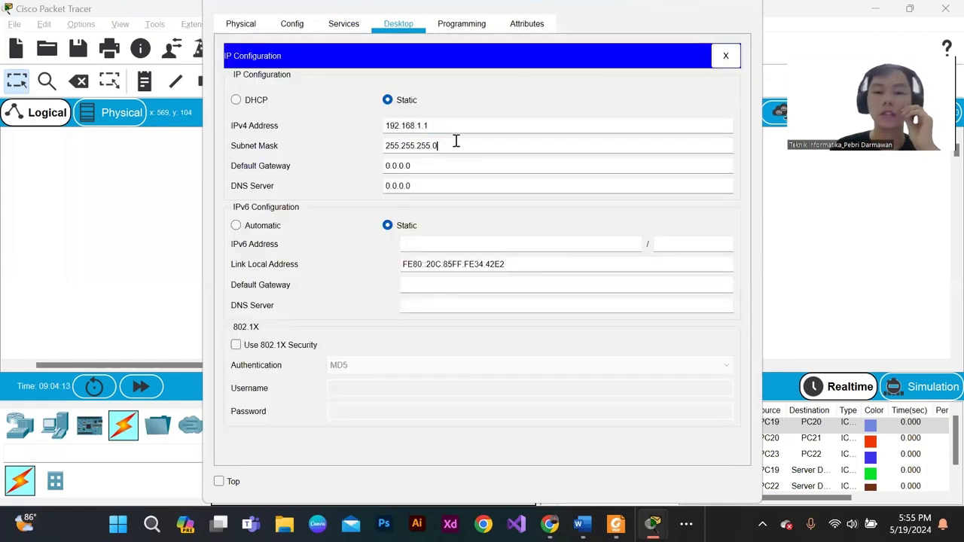
left_click(745, 6)
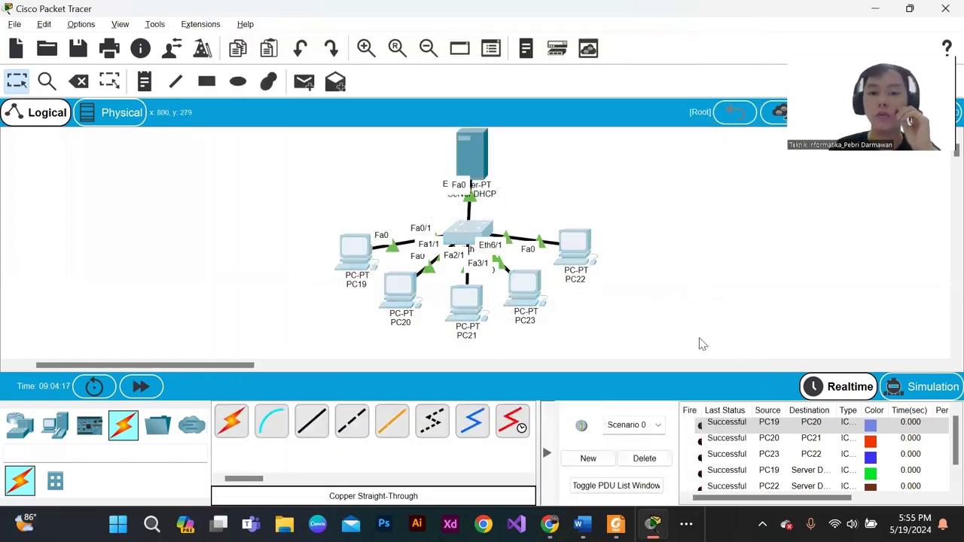
left_click_drag(643, 310, 631, 219)
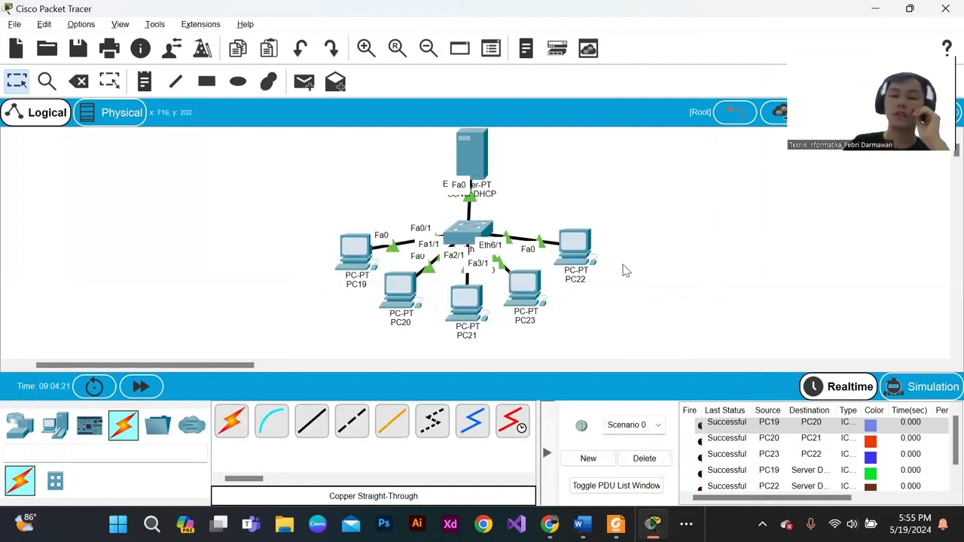
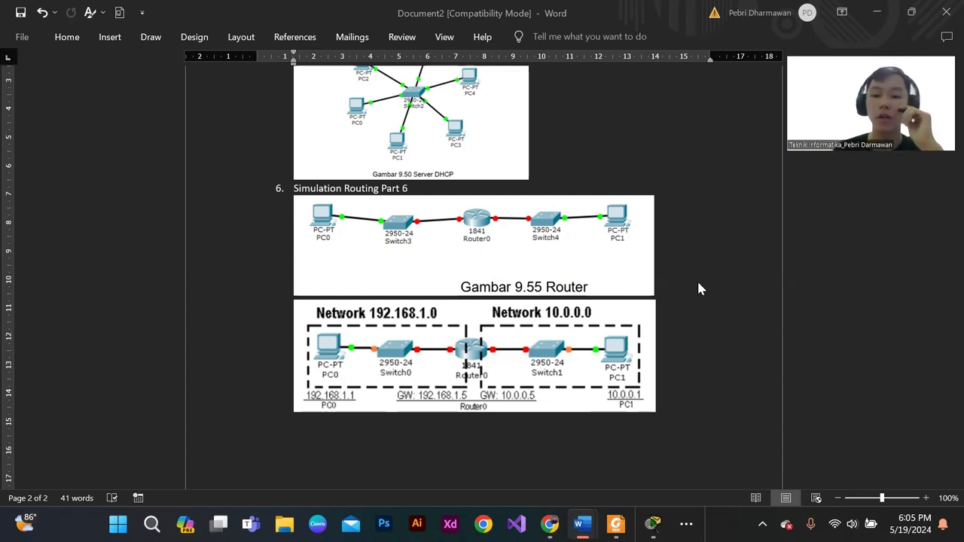
- Switch to Packet Tracer and examine the two-network router layout, its IP and gateway labels, and the available device categories
mouse_move(653, 523)
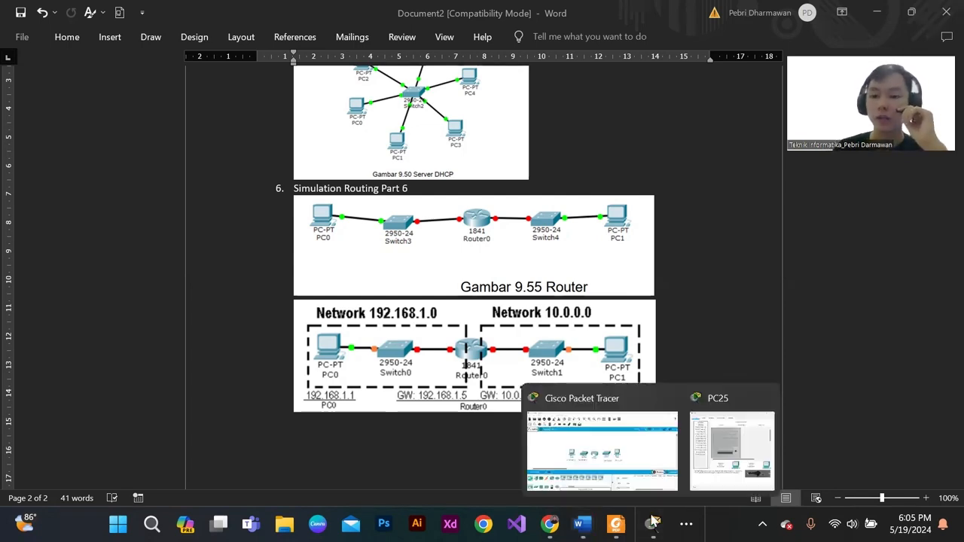
left_click(665, 484)
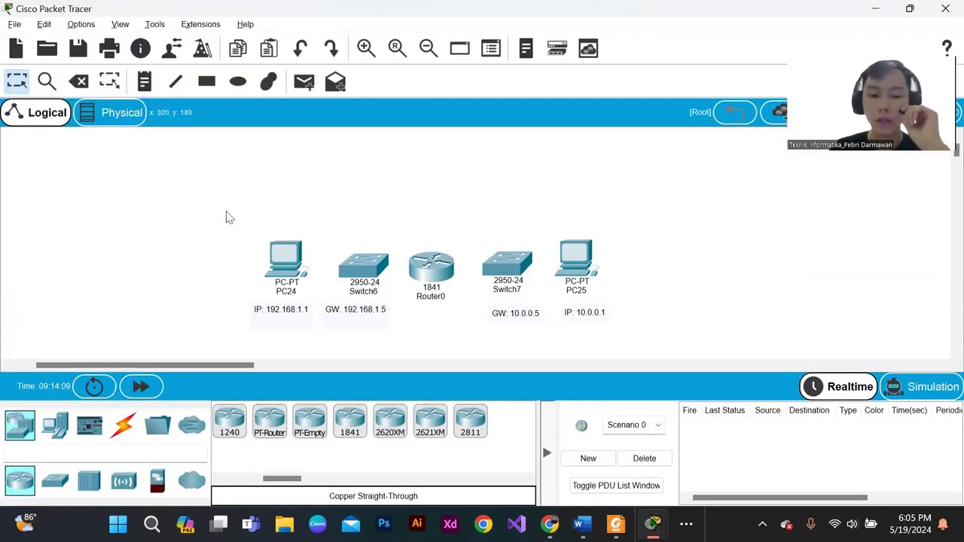
mouse_move(632, 335)
left_mouse_down()
mouse_move(642, 337)
mouse_move(134, 204)
mouse_move(517, 326)
mouse_move(640, 341)
left_mouse_up()
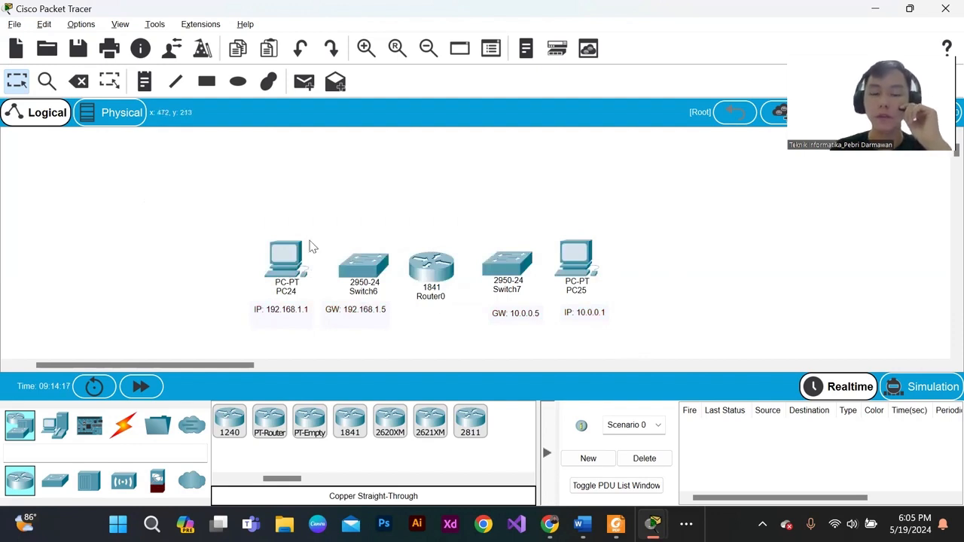
left_click_drag(241, 218, 674, 334)
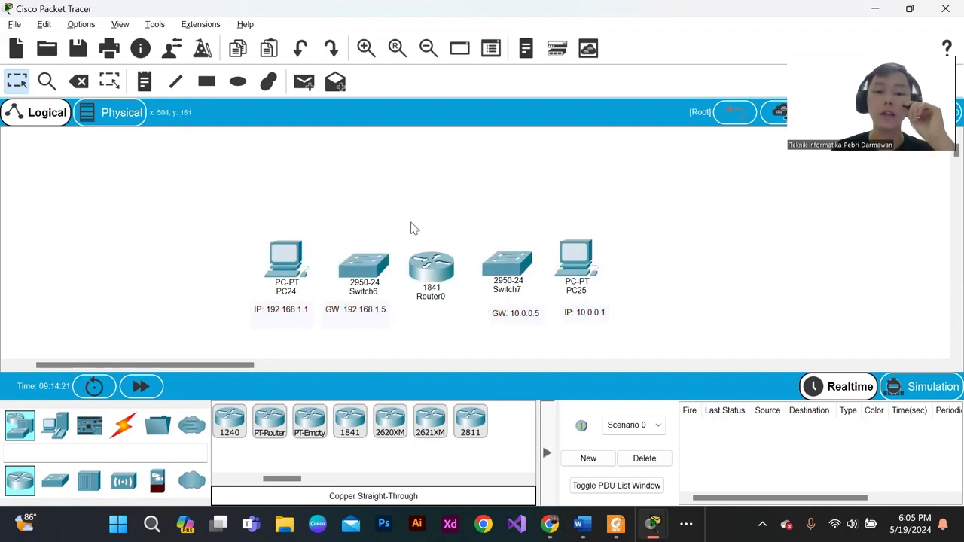
left_click_drag(413, 228, 446, 323)
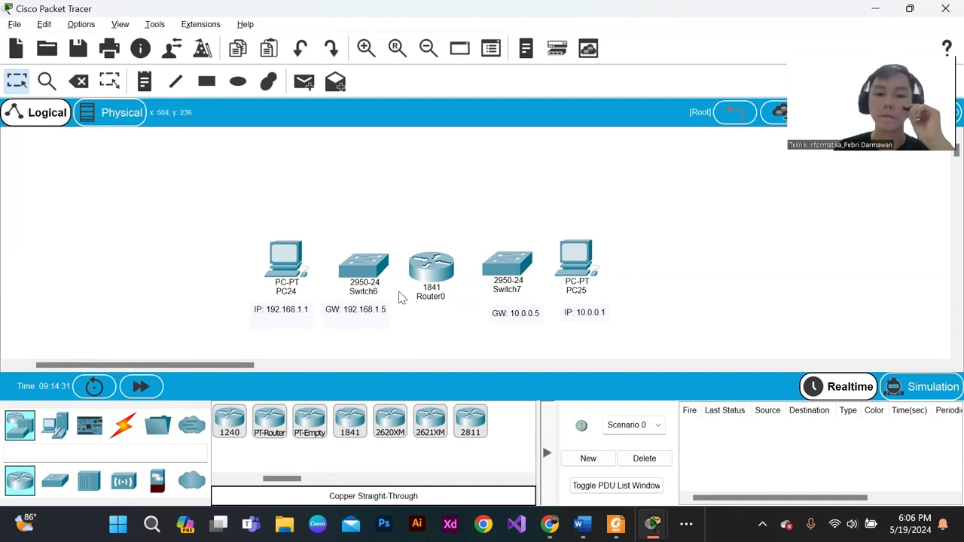
left_click(55, 481)
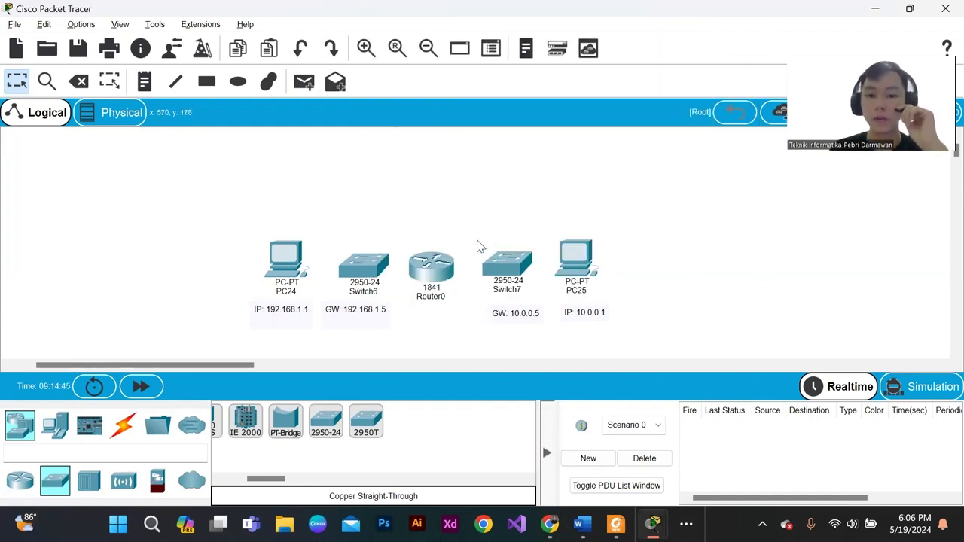
left_click(18, 482)
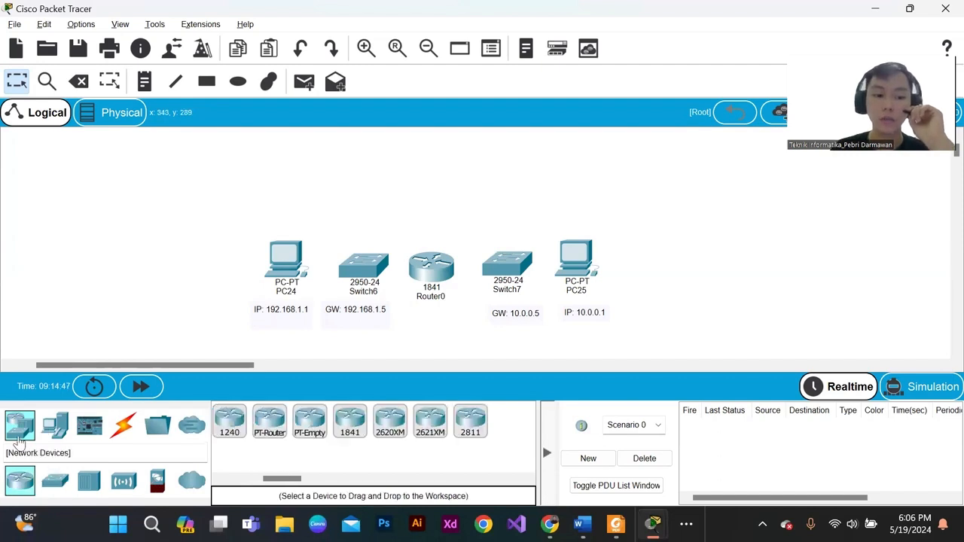
left_click(55, 425)
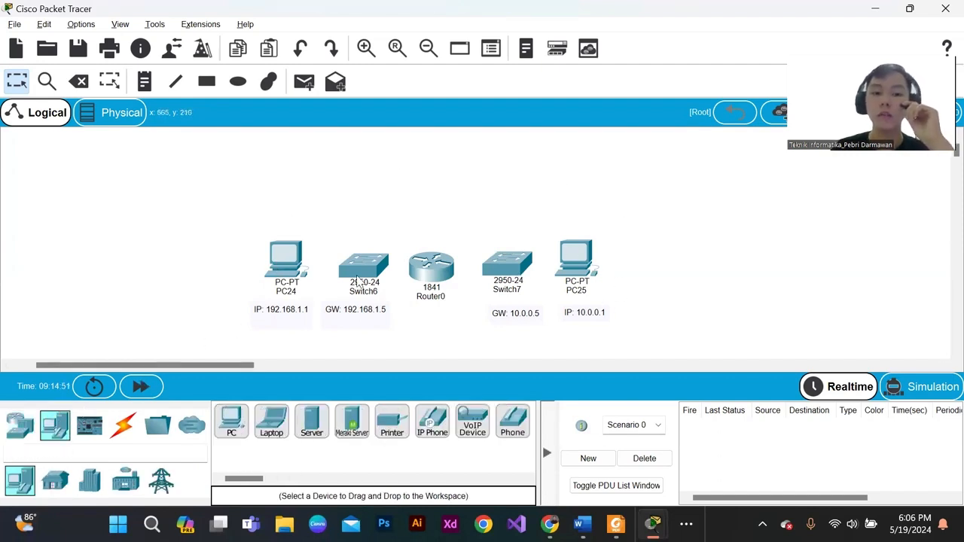
mouse_move(290, 265)
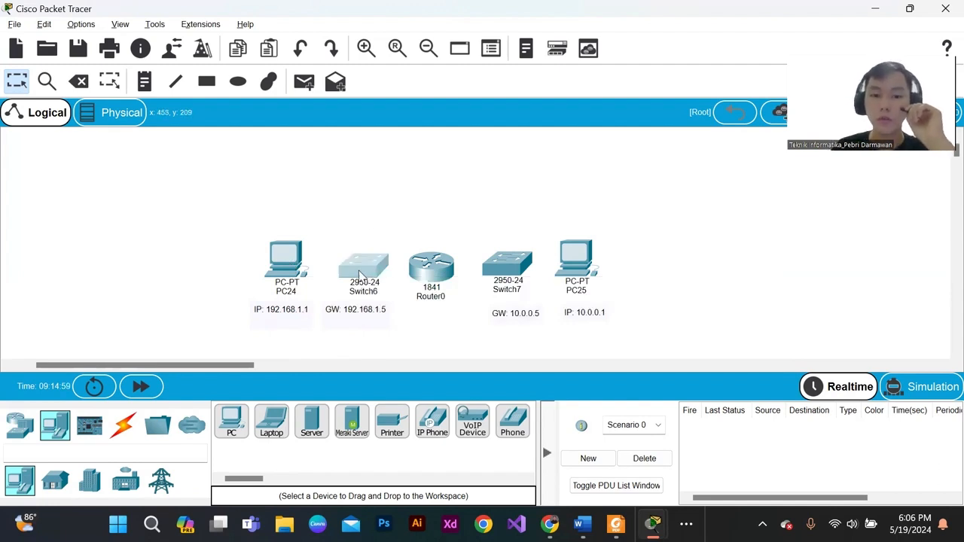
- Nudge Switch6 slightly and connect PC24 to its FastEthernet0/1 port with a copper straight-through cable
left_click_drag(365, 276, 361, 274)
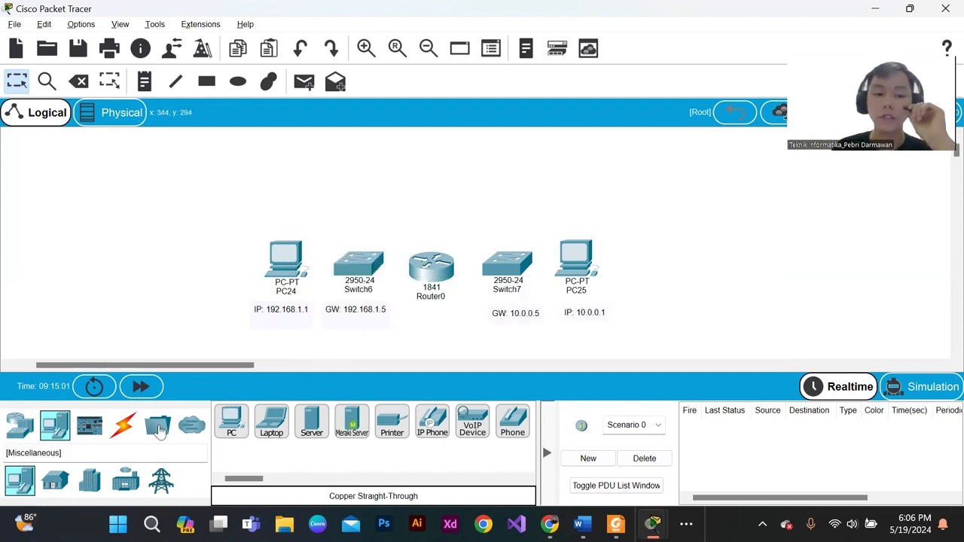
left_click(122, 424)
left_click(321, 424)
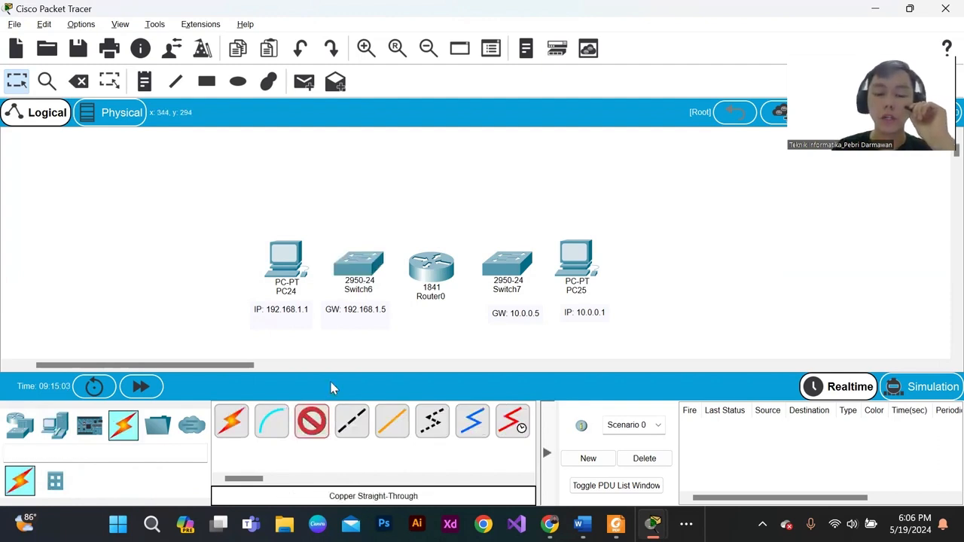
left_click(296, 270)
left_click(340, 325)
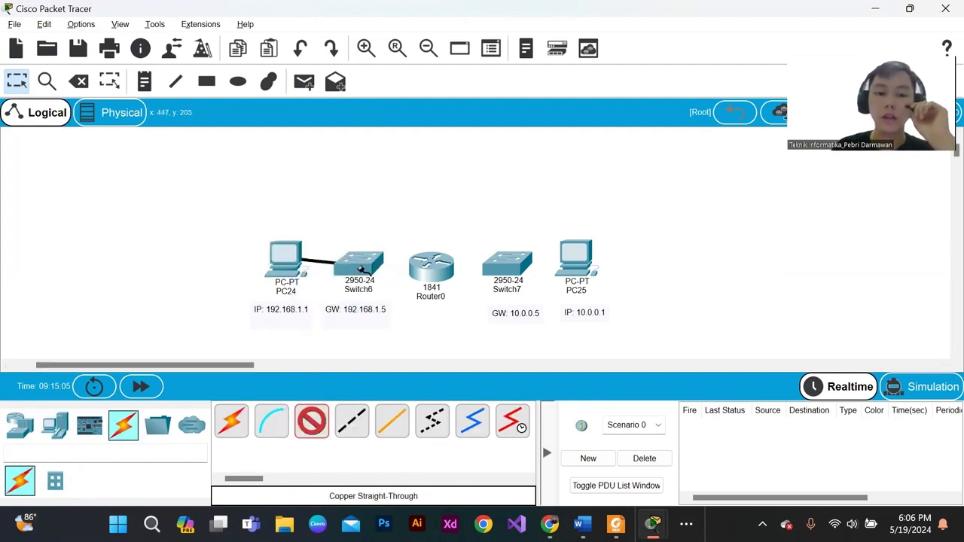
left_click(363, 268)
left_click(406, 25)
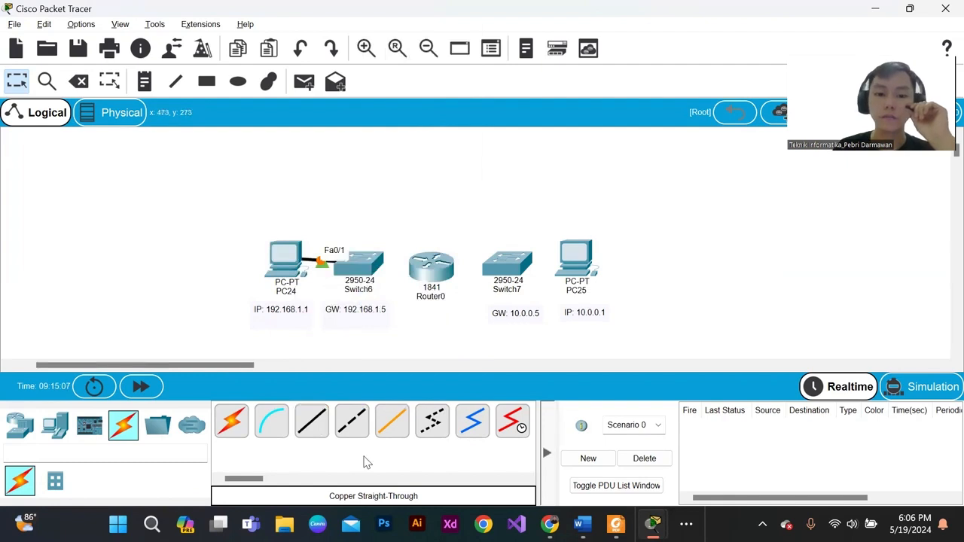
- Connect PC25 to Switch7's FastEthernet0/1 port with a copper straight-through cable
left_click(312, 426)
left_click(585, 270)
left_click(612, 321)
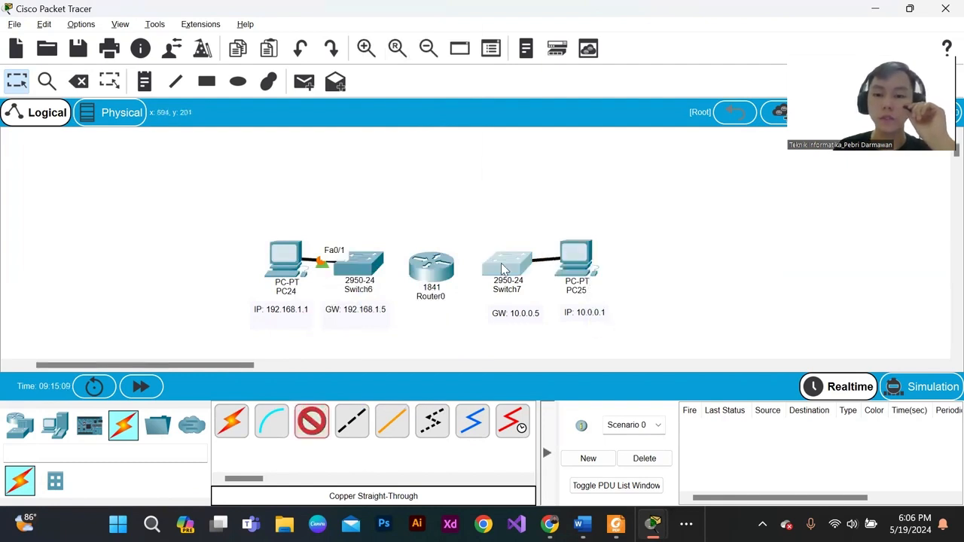
left_click(508, 259)
left_click(520, 24)
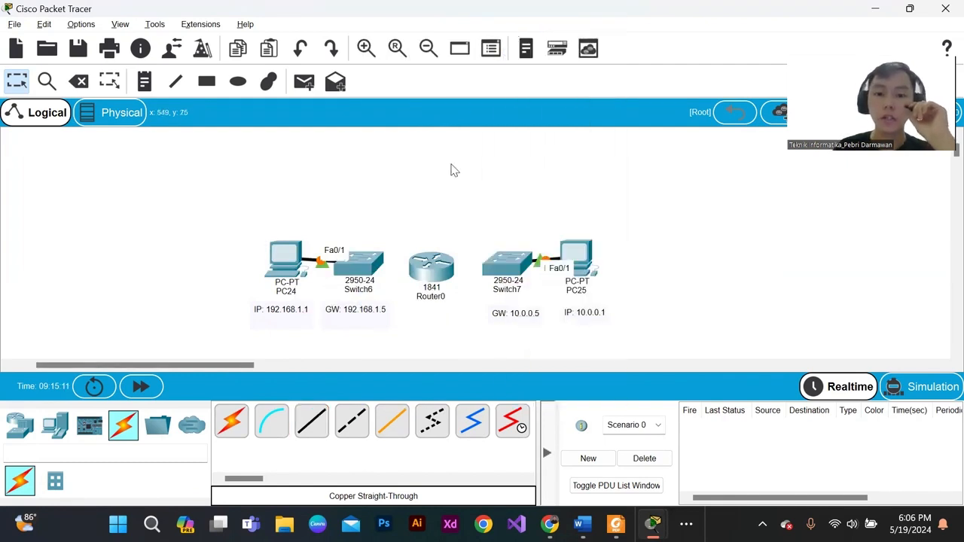
- Connect Switch6's FastEthernet0/2 port to Router0's FastEthernet0/0 port with a copper straight-through cable
left_click(312, 426)
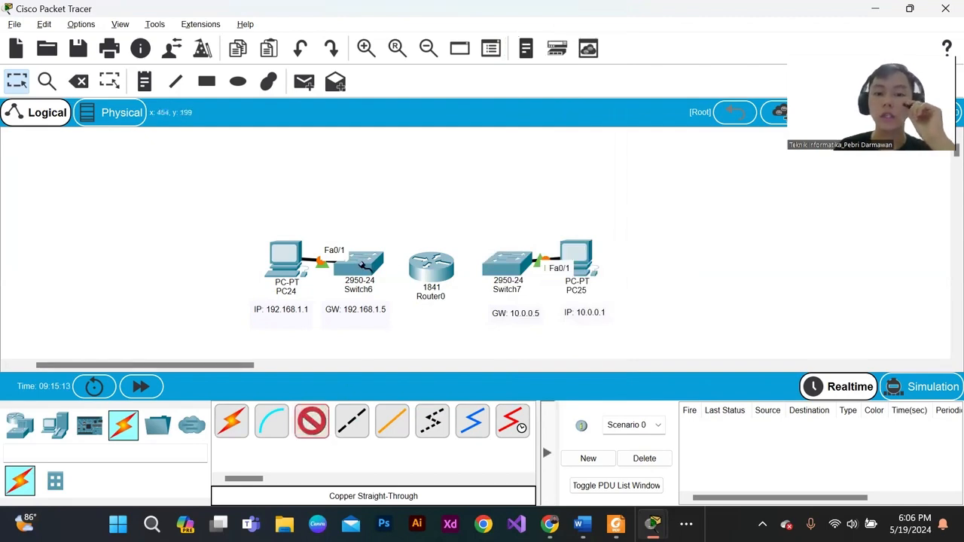
left_click(343, 271)
left_click(399, 38)
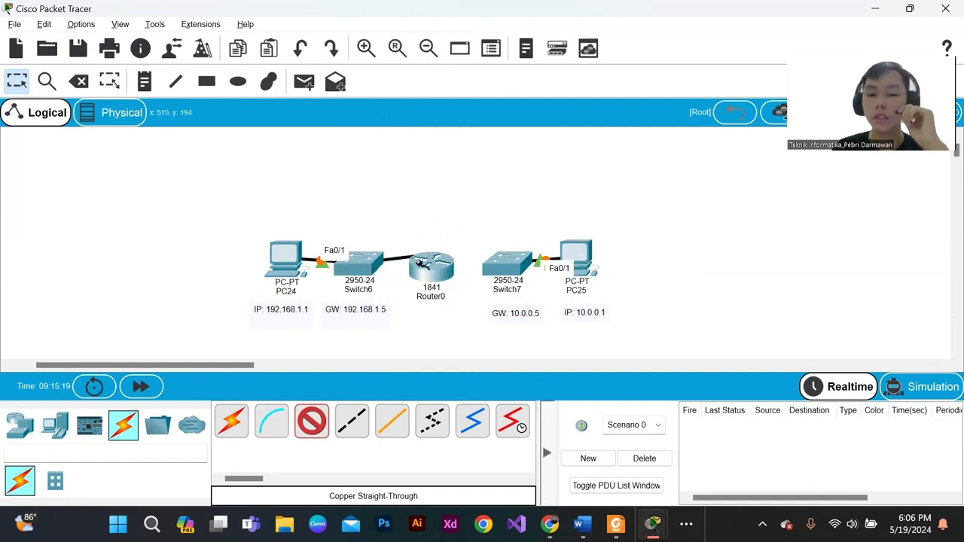
left_click(431, 271)
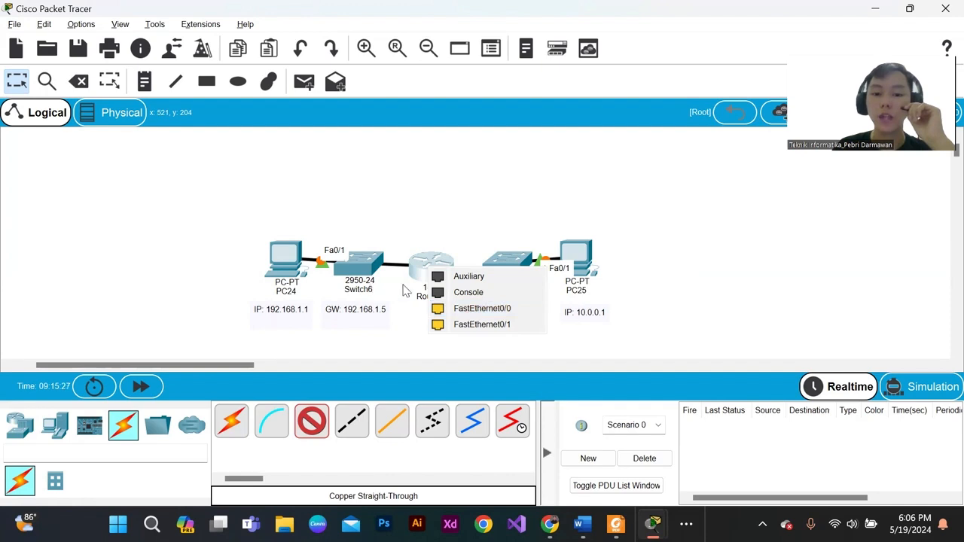
left_click(462, 310)
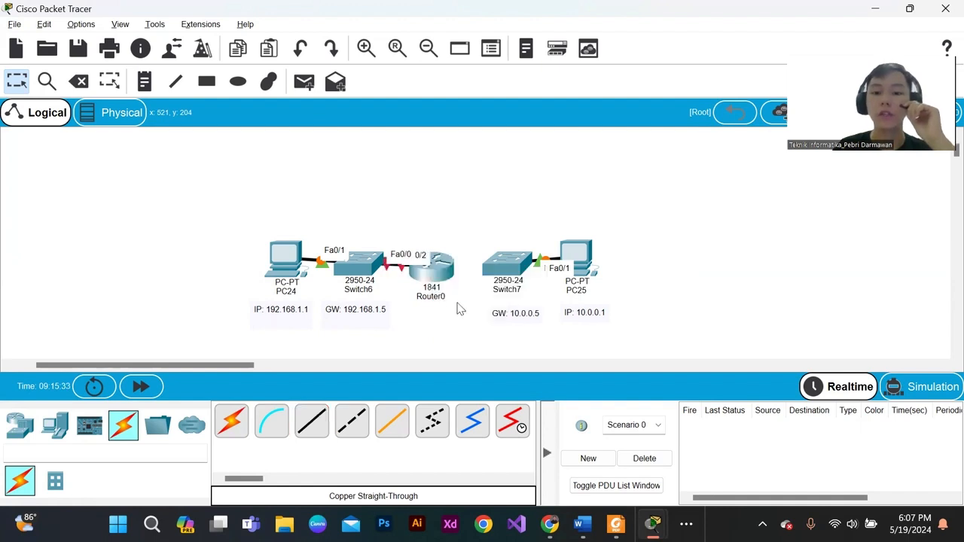
- Connect Switch7's FastEthernet0/2 port to Router0's FastEthernet0/1 port with a copper straight-through cable
left_click(510, 269)
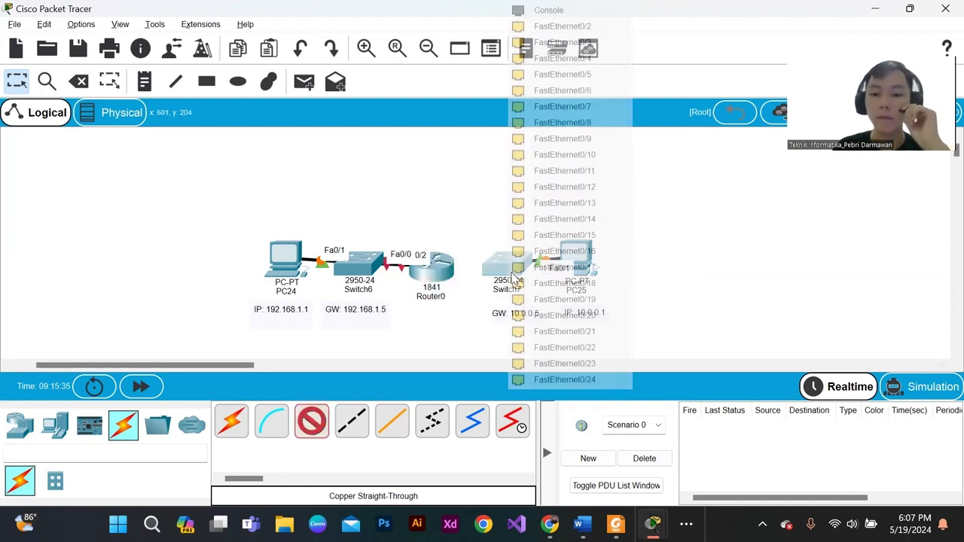
left_click(536, 28)
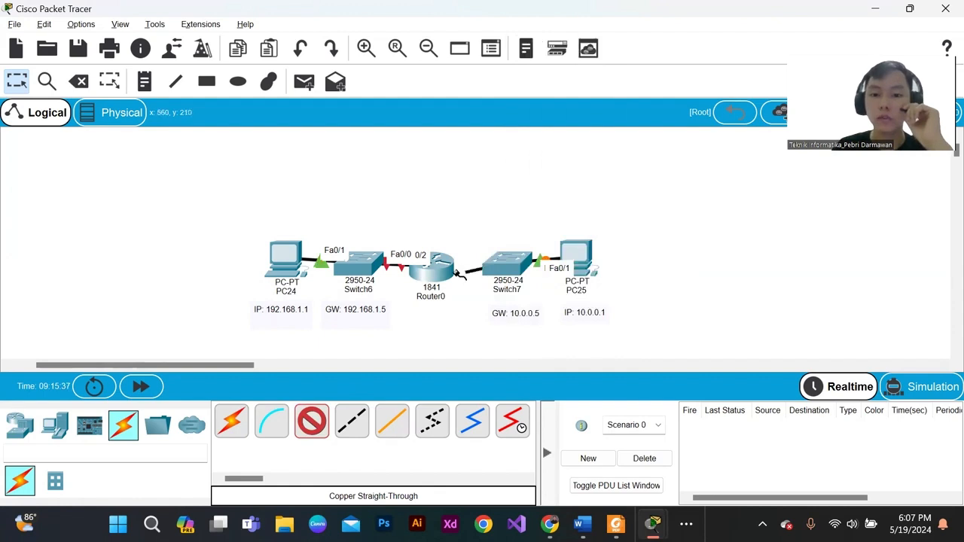
left_click(439, 272)
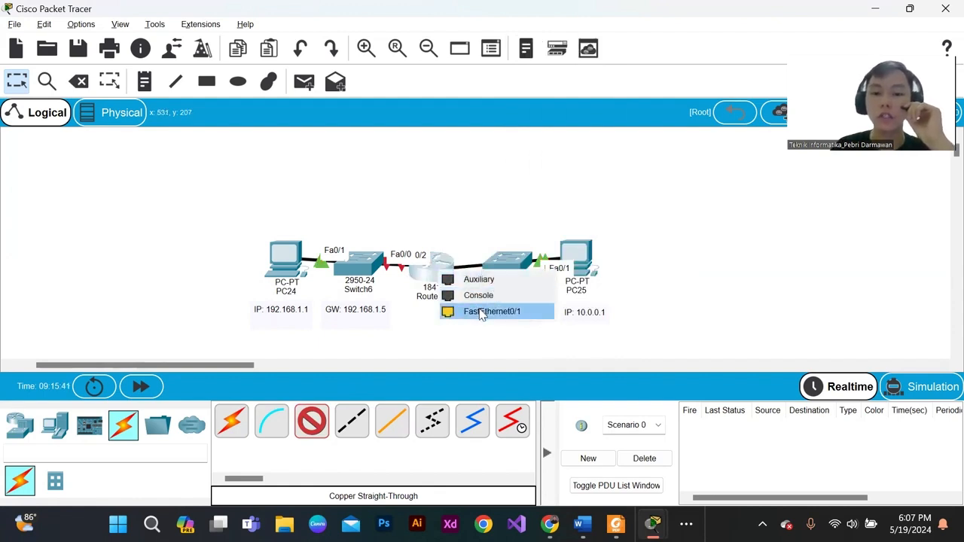
left_click(482, 313)
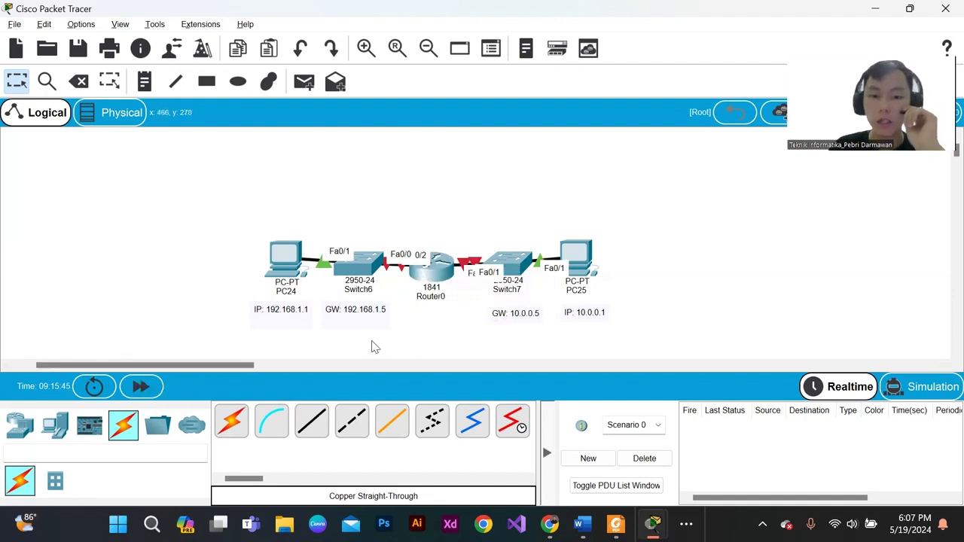
left_click_drag(379, 343, 415, 199)
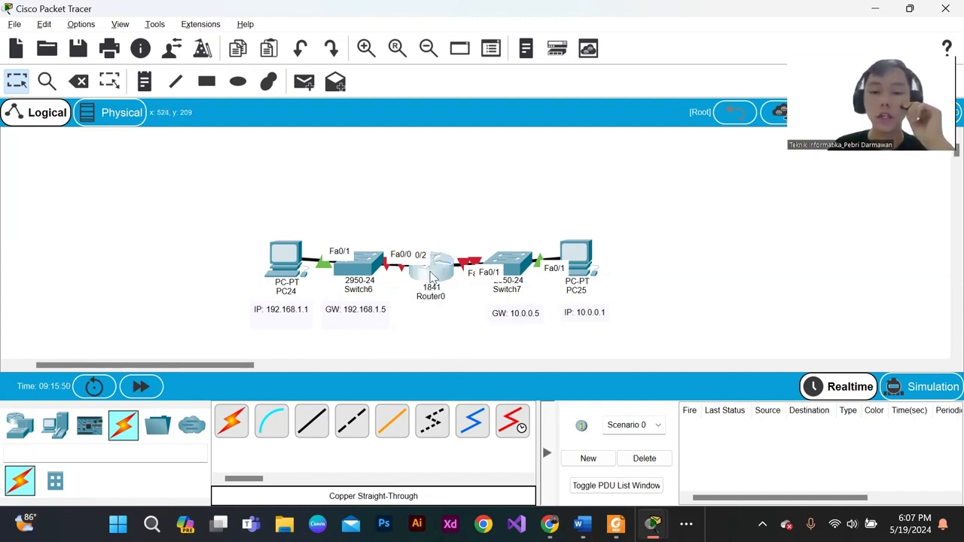
left_click(430, 214)
left_click_drag(404, 220, 459, 273)
left_click_drag(254, 204, 356, 289)
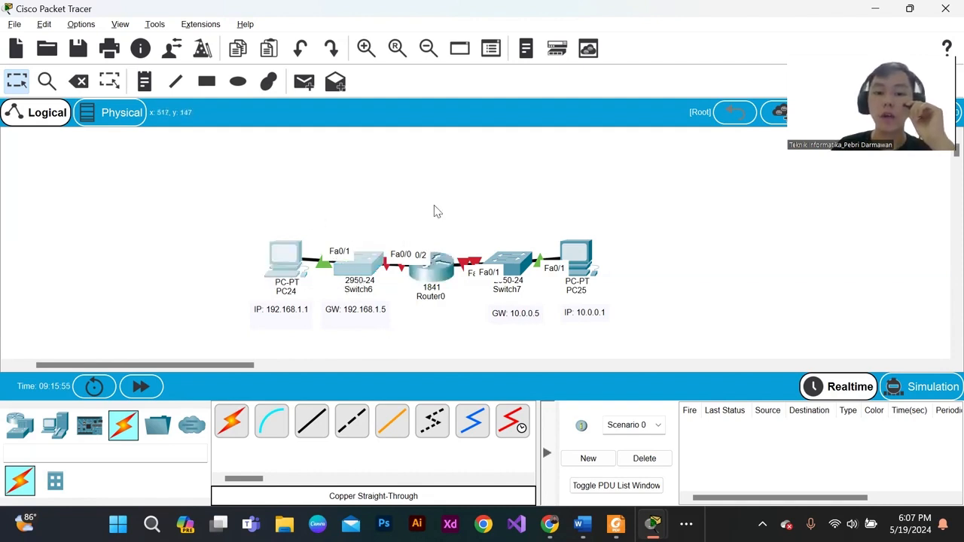
left_click_drag(474, 200, 610, 282)
left_click(610, 282)
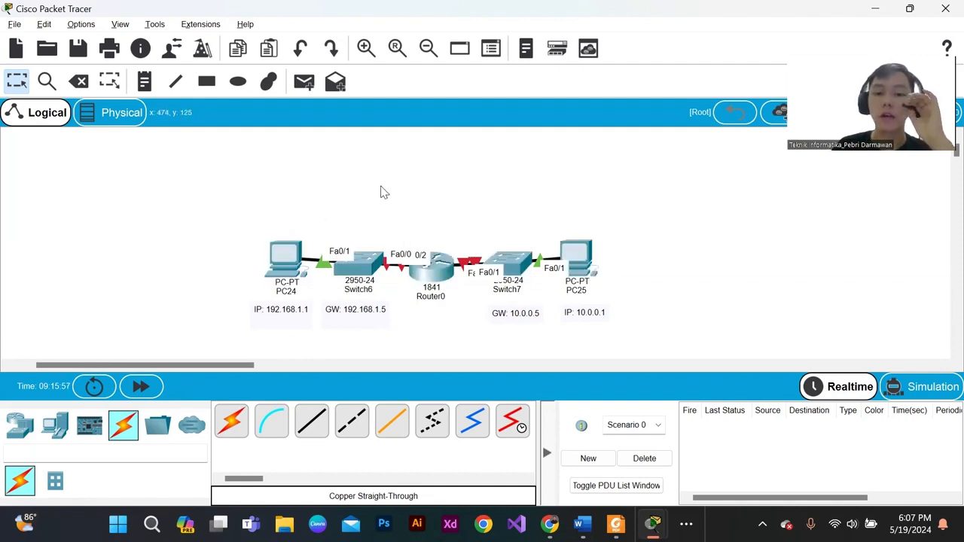
left_click_drag(380, 187, 503, 357)
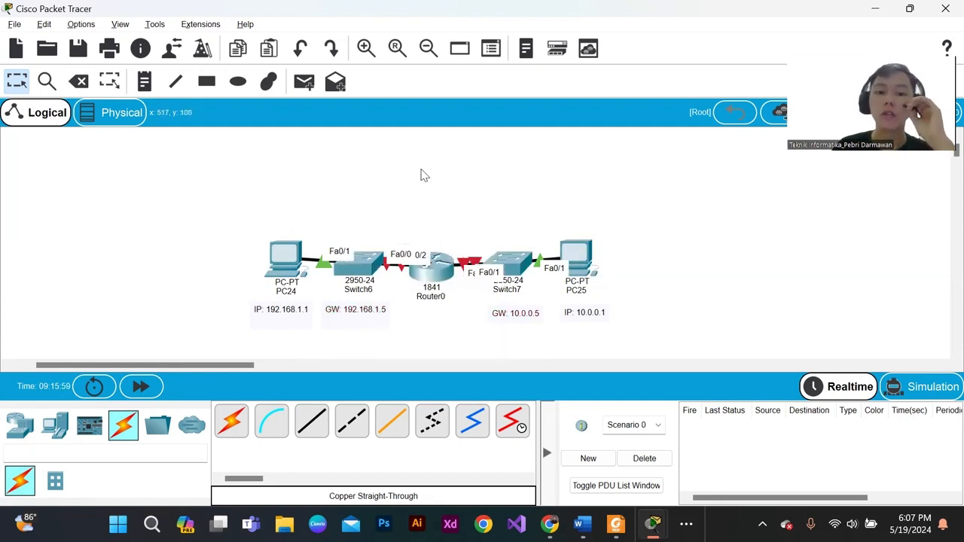
left_click_drag(408, 174, 469, 354)
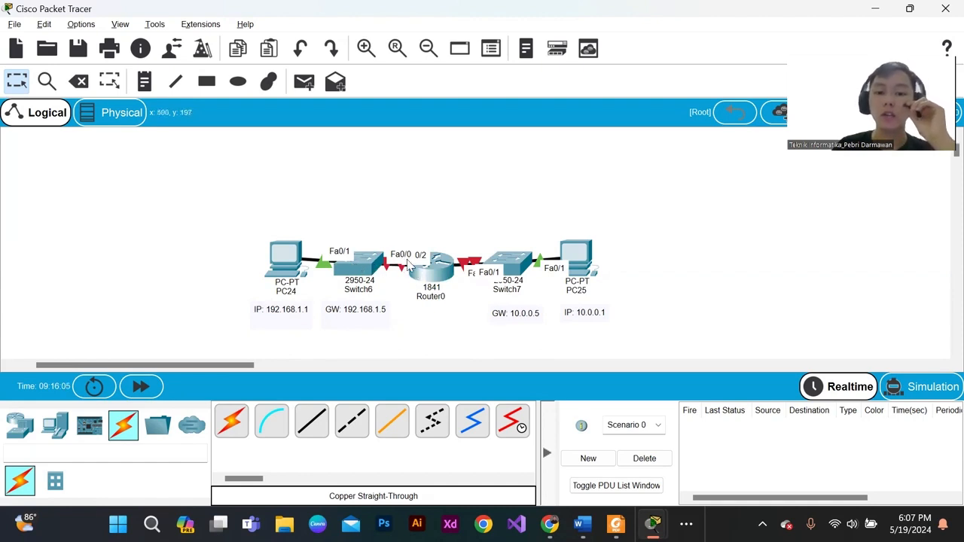
left_click_drag(494, 223, 528, 240)
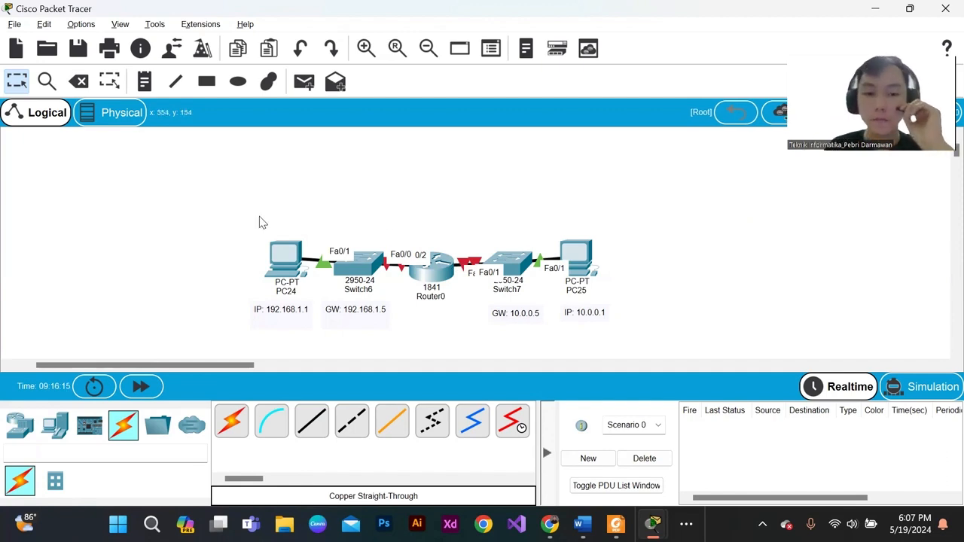
- Set PC24's static IPv4 address to 192.168.1.1 with subnet mask 255.255.255.0 and close its configuration window
left_click(282, 260)
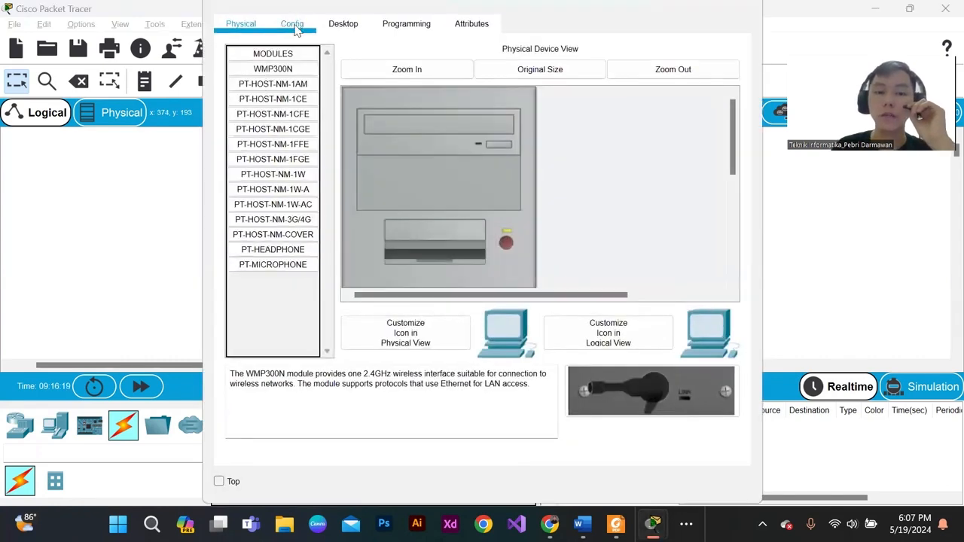
left_click(293, 24)
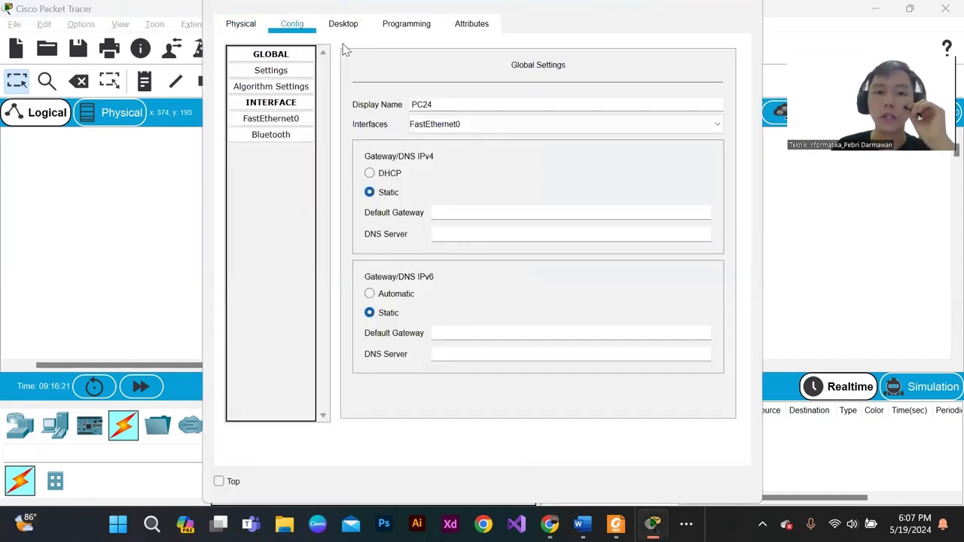
left_click(342, 23)
left_click(292, 136)
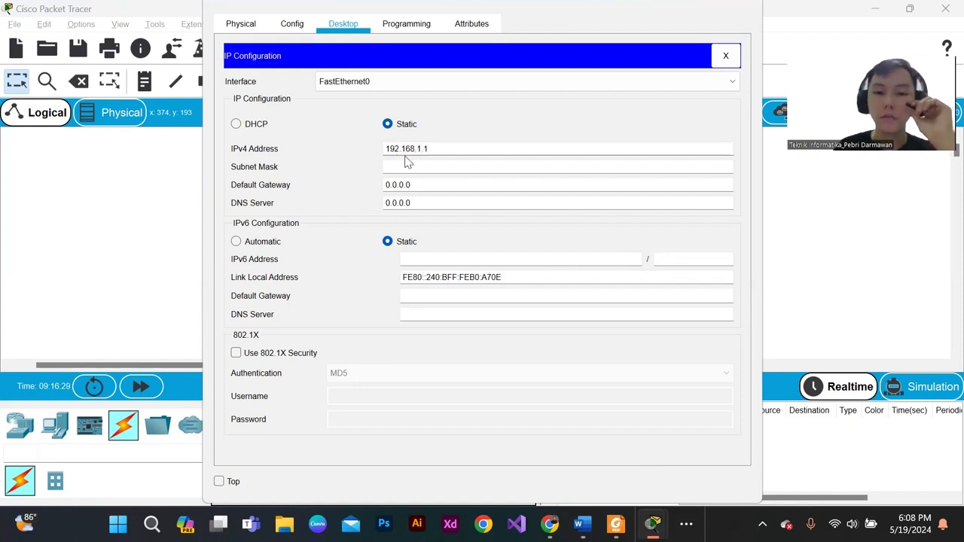
left_click(405, 162)
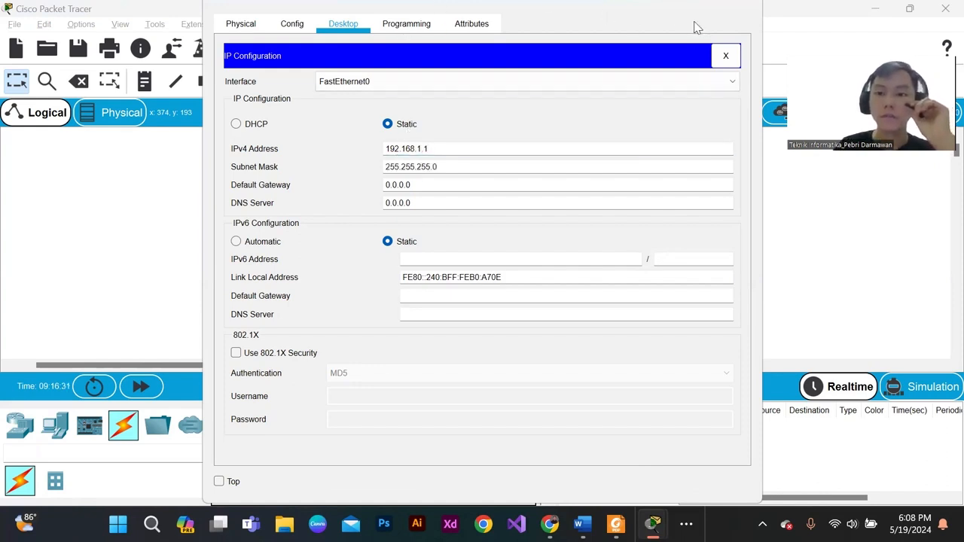
left_click(723, 8)
left_click(872, 9)
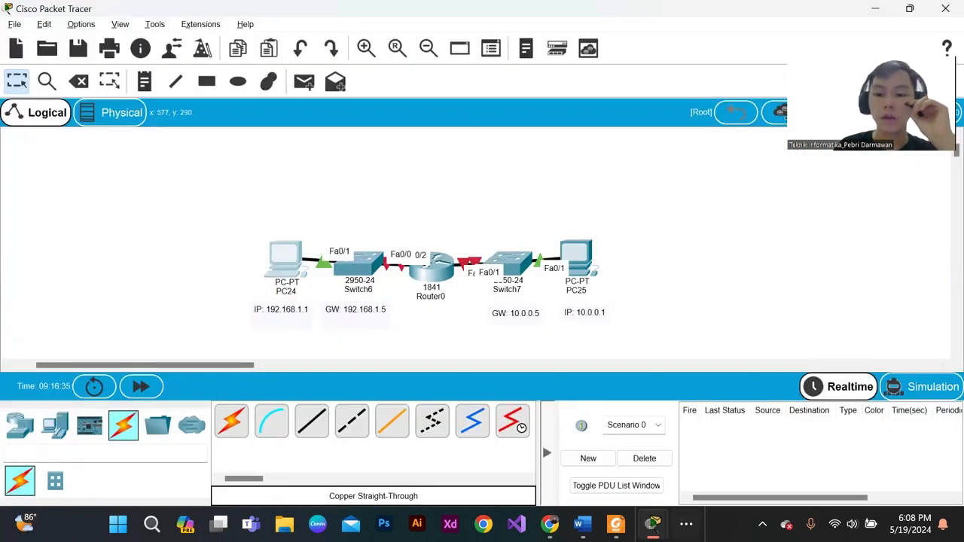
mouse_move(652, 524)
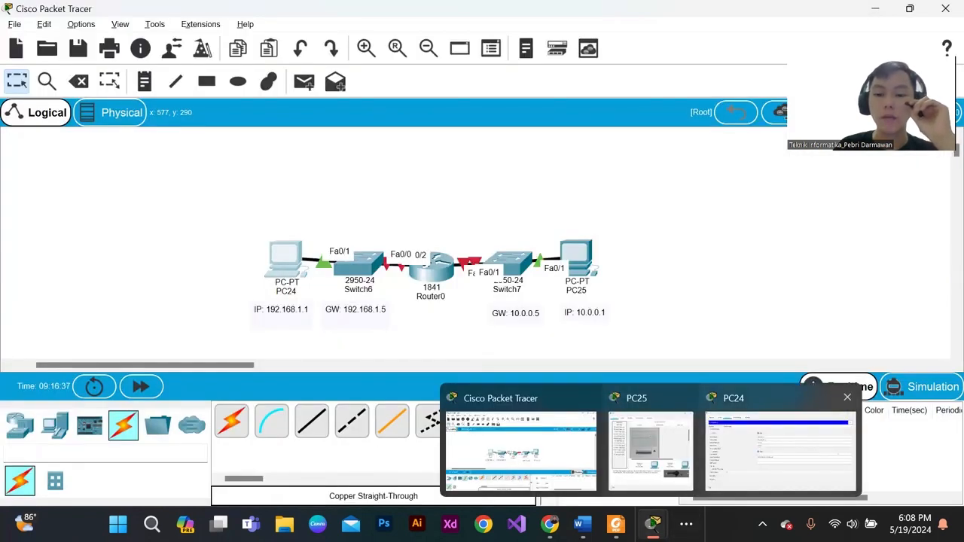
left_click(780, 450)
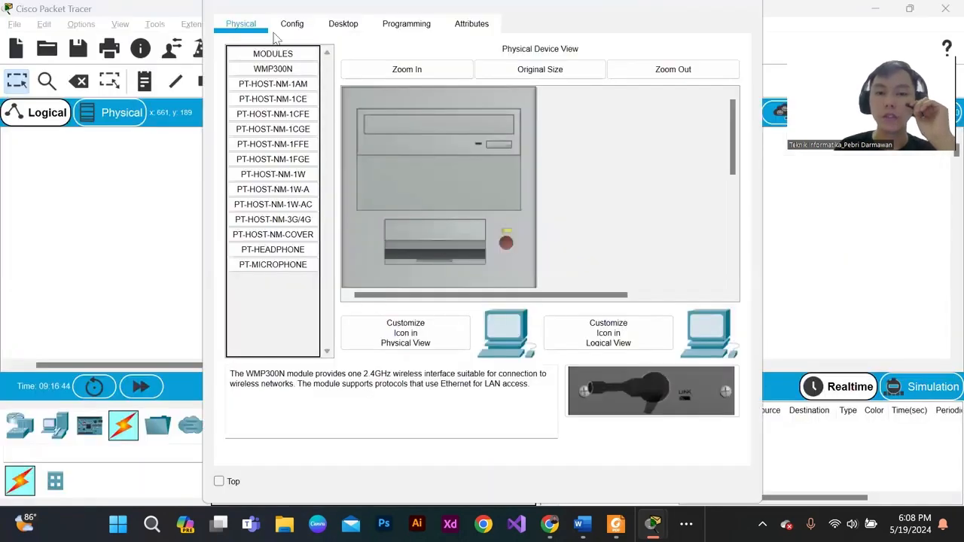
- Give PC25 the static IPv4 address 10.0.0.1 in its IP configuration
left_click(292, 23)
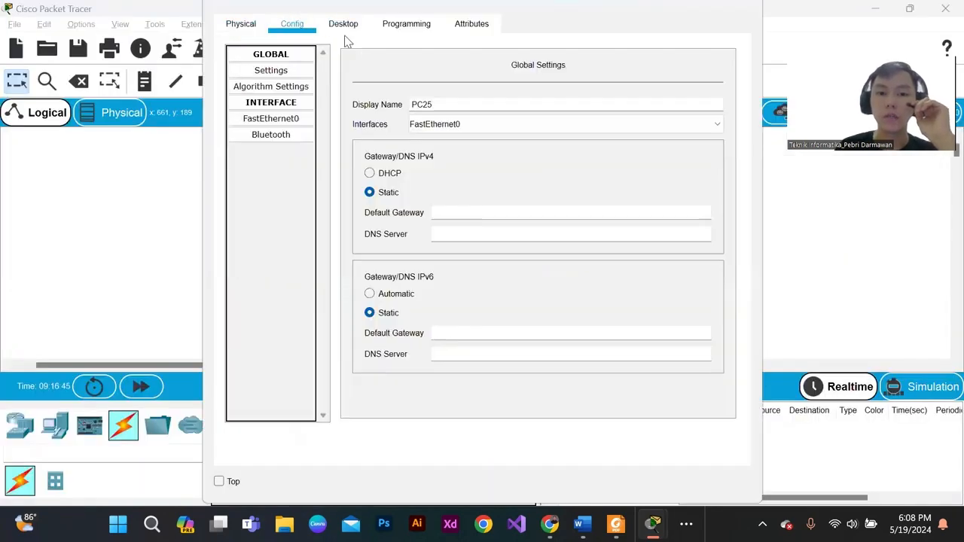
left_click(342, 24)
left_click(298, 94)
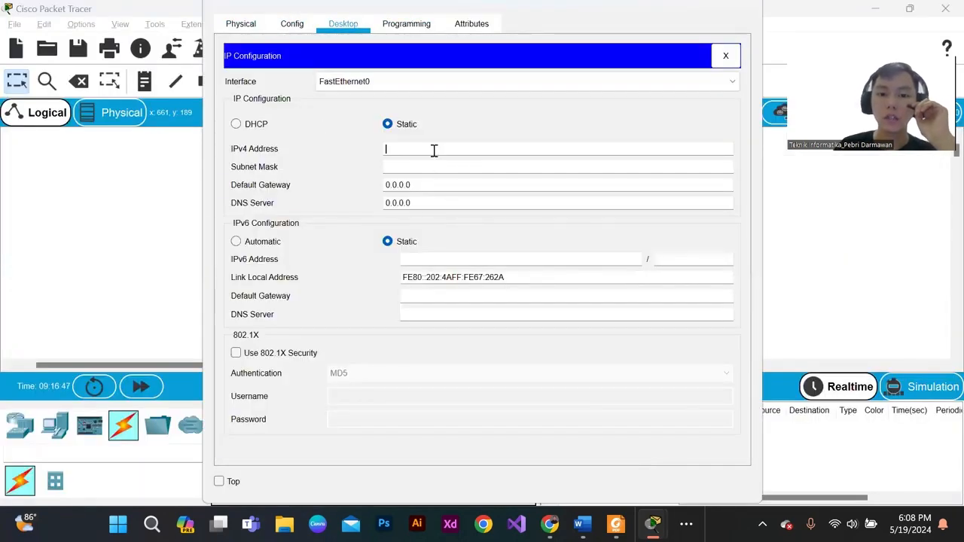
left_click(434, 150)
type("1")
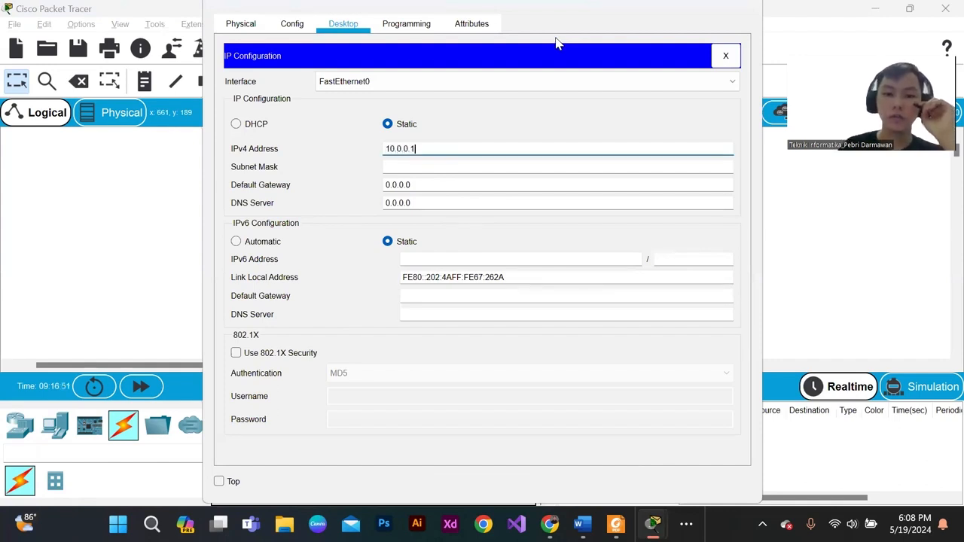
type("0.0.0.1")
left_click(394, 166)
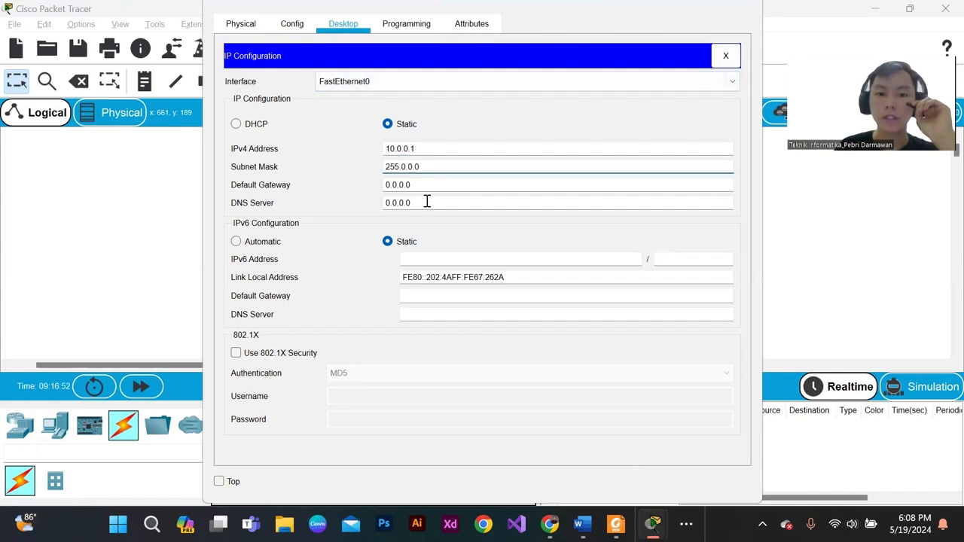
- Set PC25's subnet mask to 255.255.255.0 and its default gateway to 10.0.0.5
left_click(419, 185)
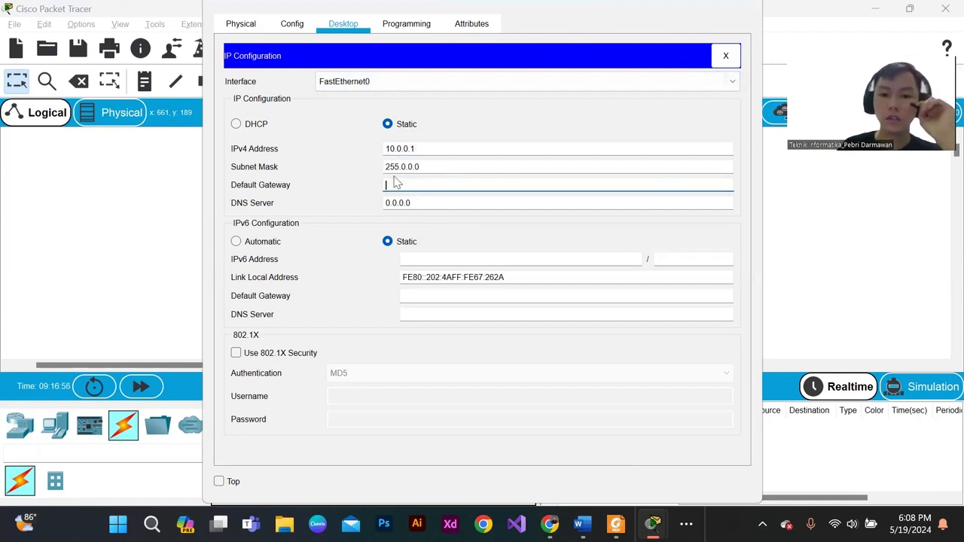
left_click(430, 167)
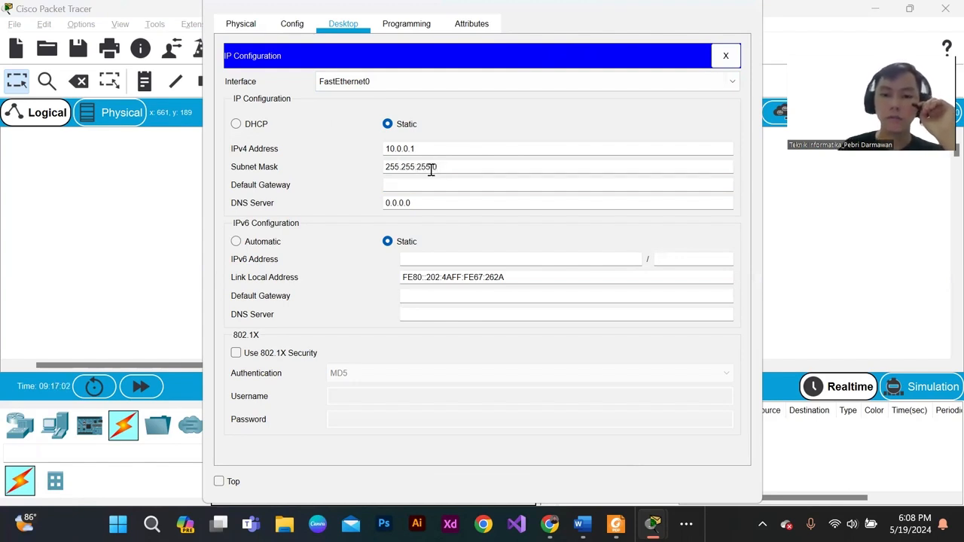
left_click(413, 186)
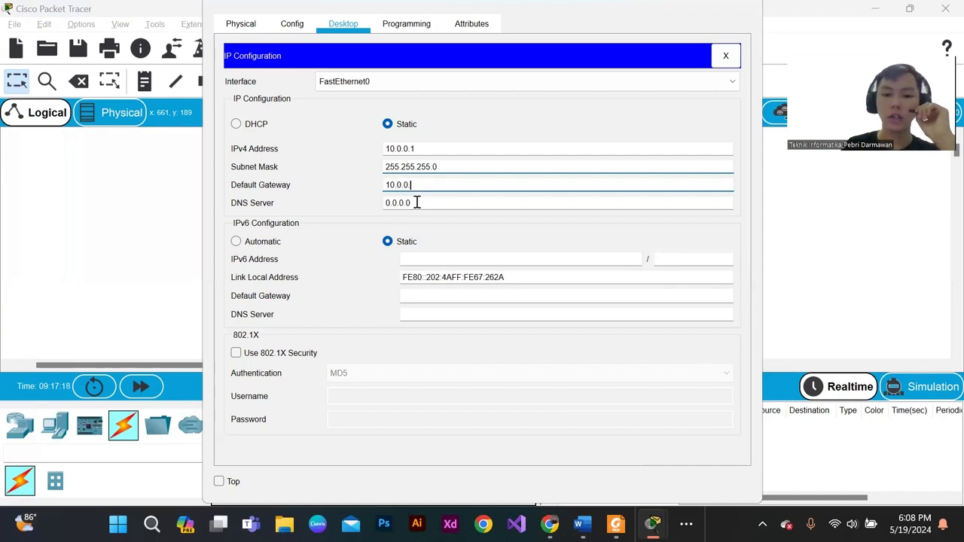
- Compare PC25's IPv4 address with its default gateway and close the configuration window
left_click_drag(419, 149, 368, 150)
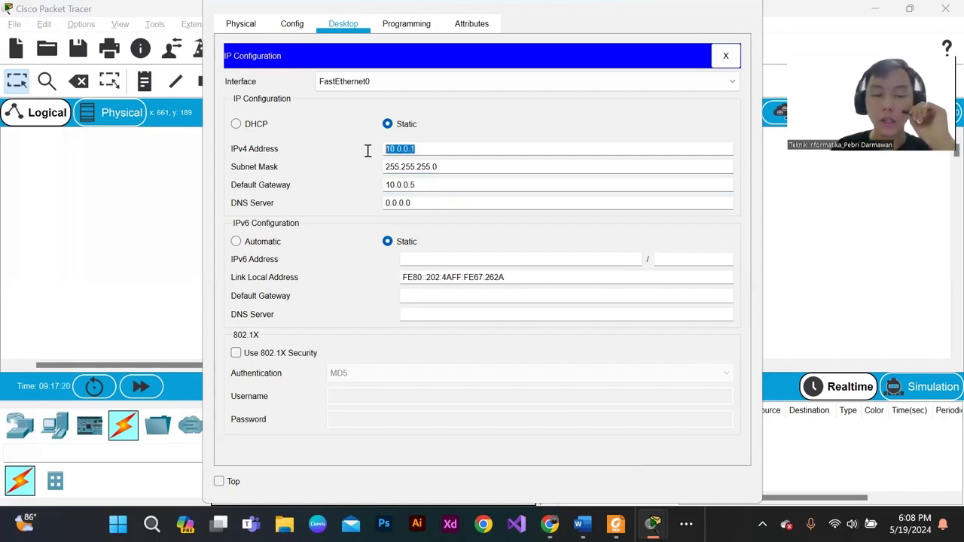
left_click(431, 147)
left_click_drag(430, 149, 344, 153)
left_click(426, 148)
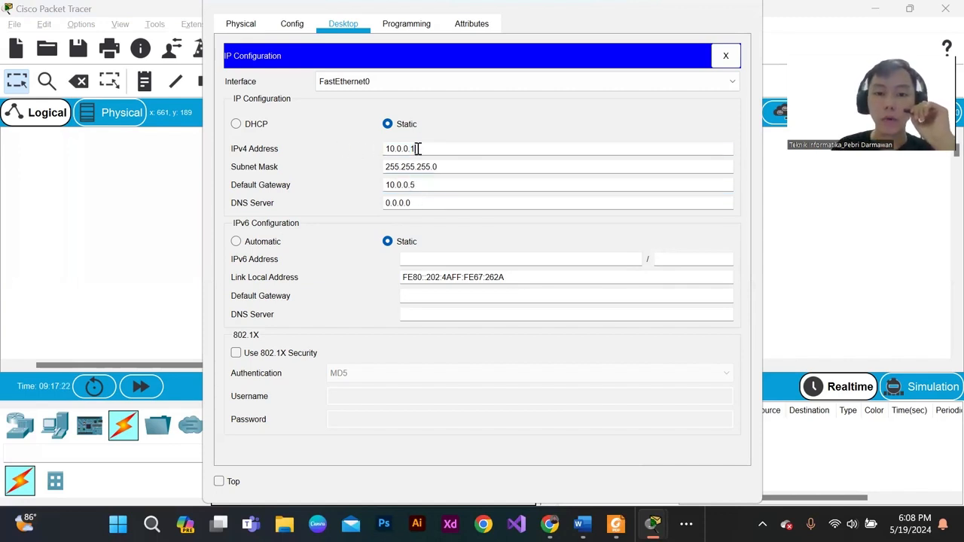
left_click_drag(415, 185, 370, 189)
left_click(424, 188)
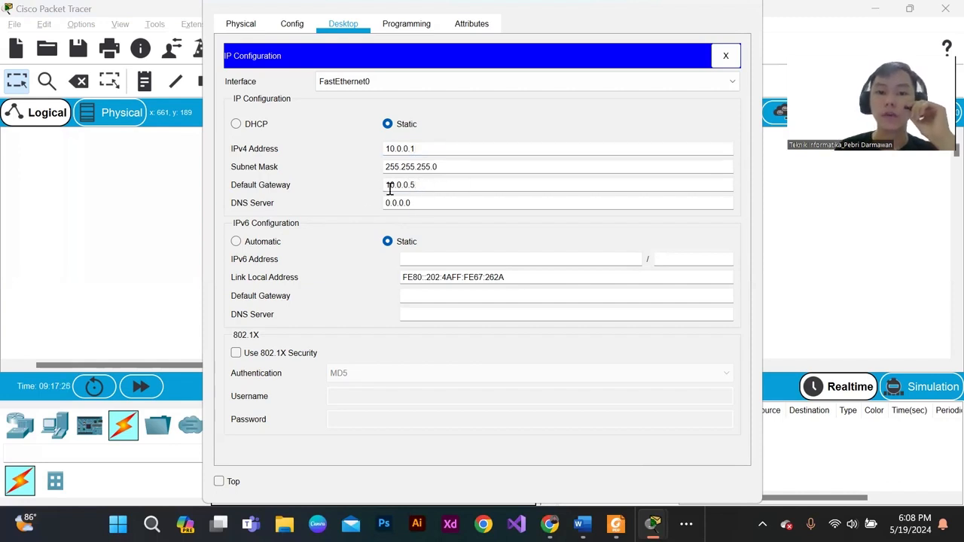
left_click_drag(387, 185, 424, 188)
left_click(424, 188)
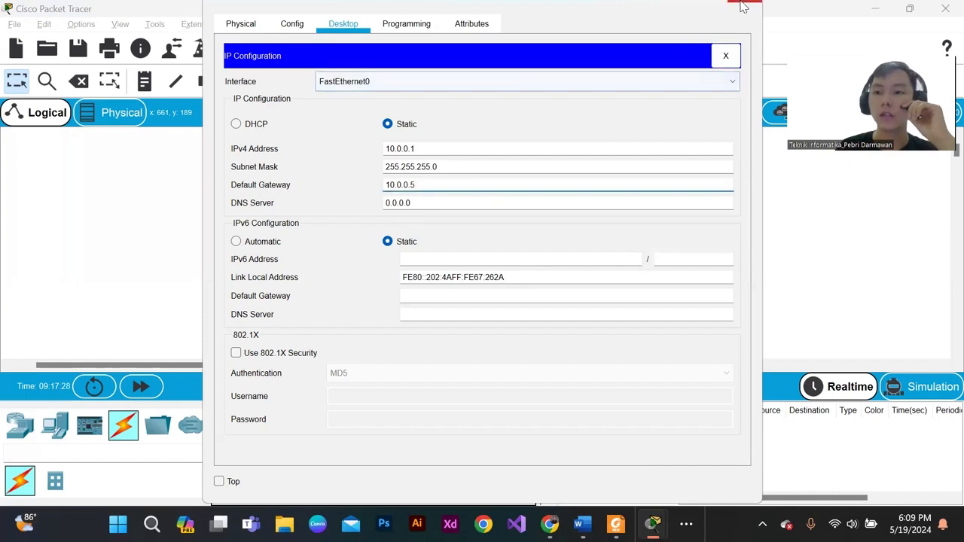
left_click(725, 55)
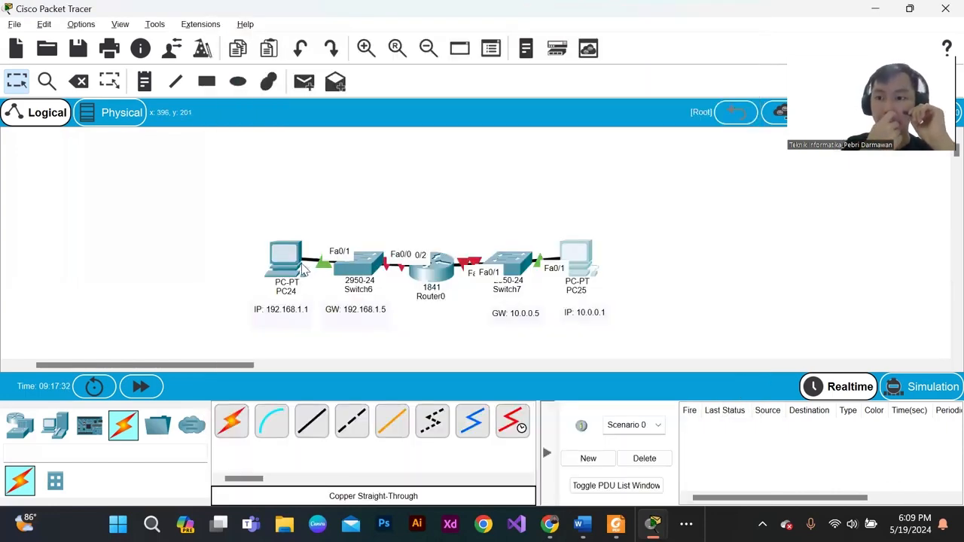
- Enter 192.168.1.0 as PC24's default gateway and close its configuration window
left_click(288, 267)
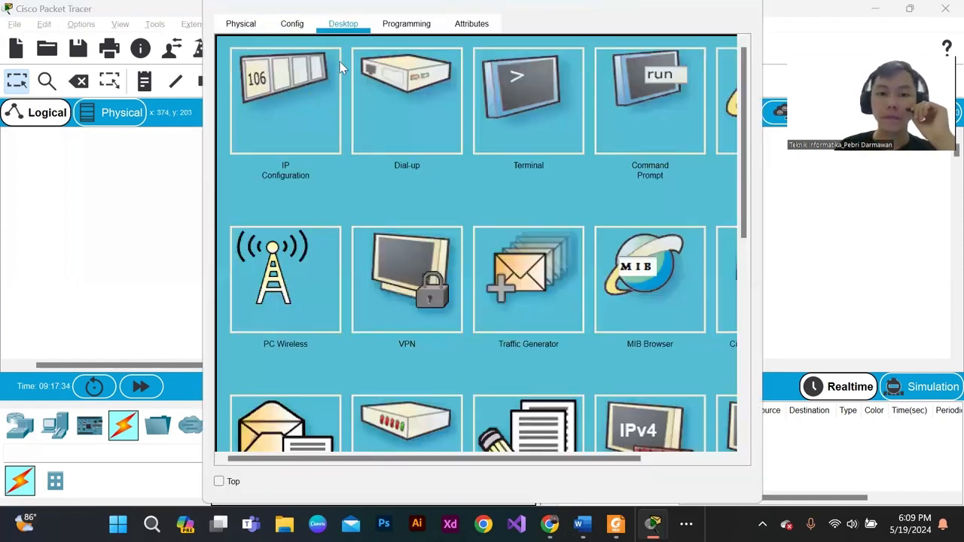
left_click(332, 130)
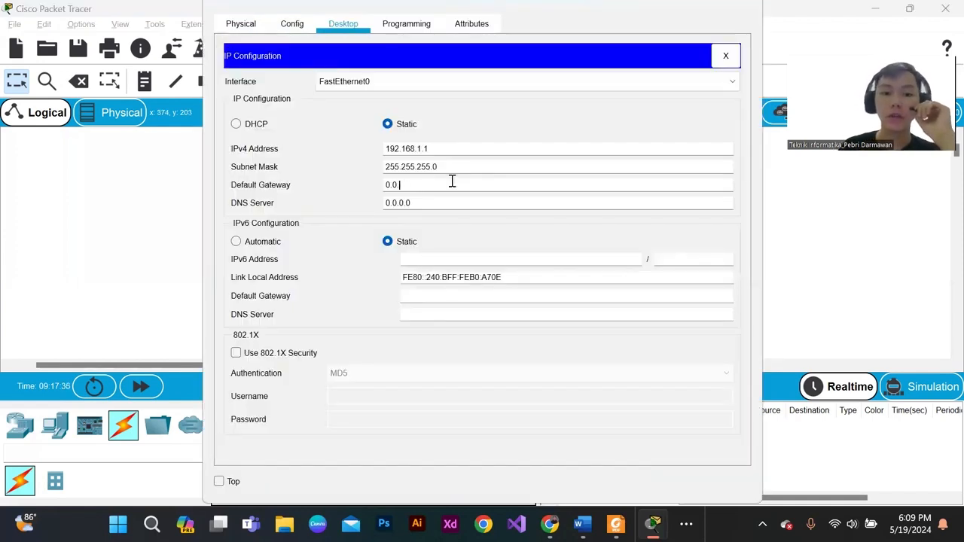
left_click(452, 181)
type("192.168.1")
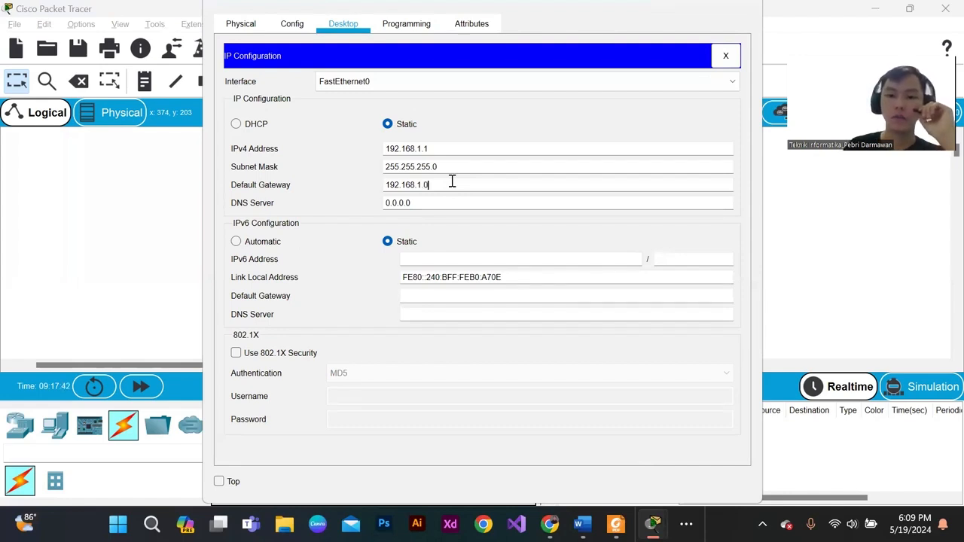
left_click(744, 8)
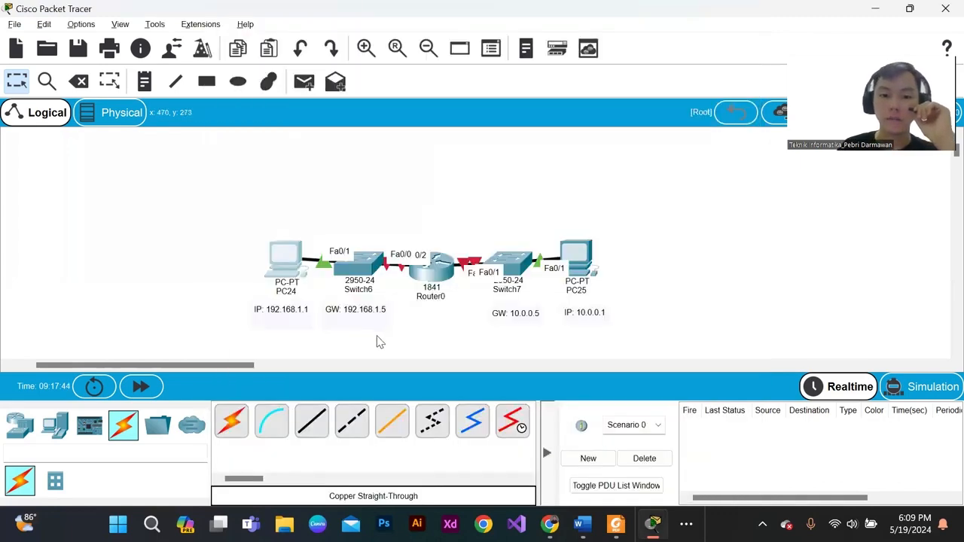
- Correct PC24's default gateway to 192.168.1.5 and close its configuration window
left_click(300, 267)
left_click(300, 130)
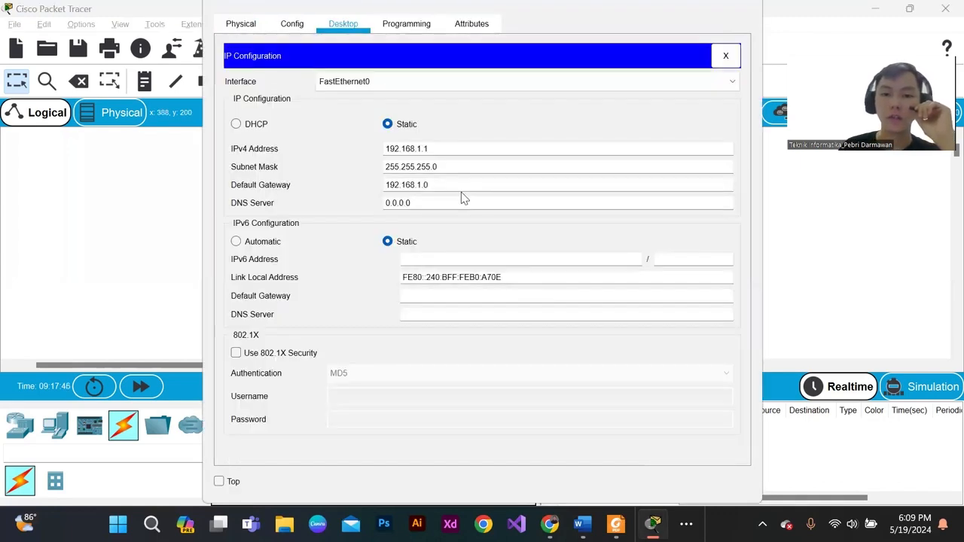
left_click(459, 184)
key("BackSpace")
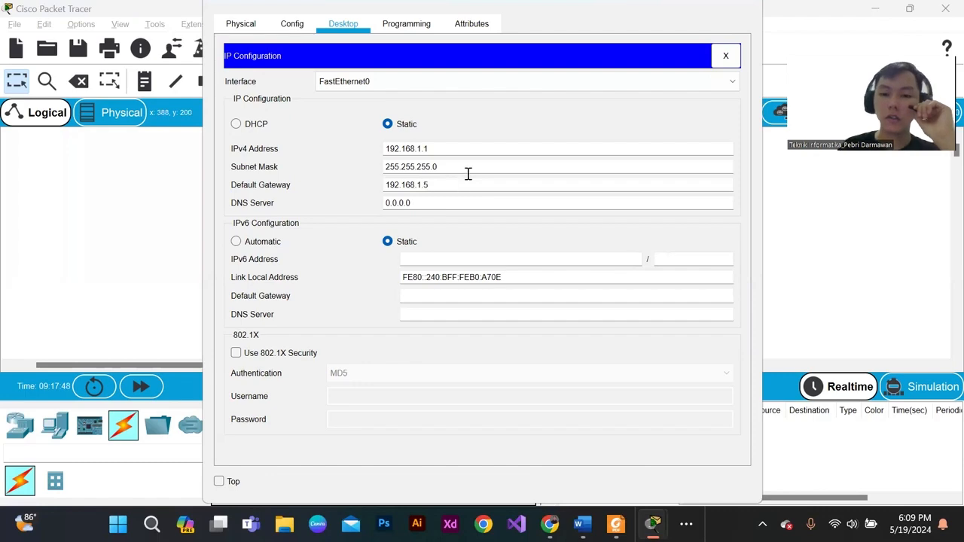
left_click(743, 9)
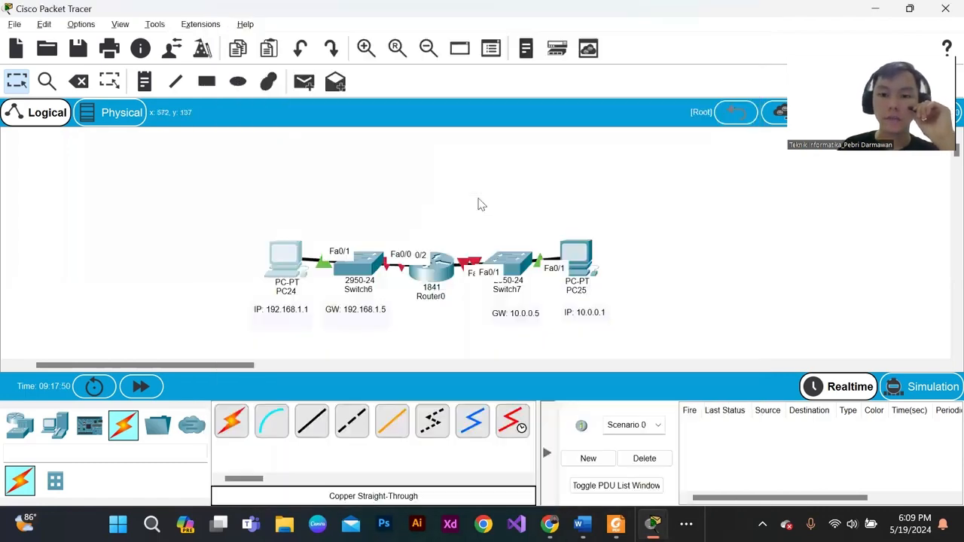
left_click(507, 263)
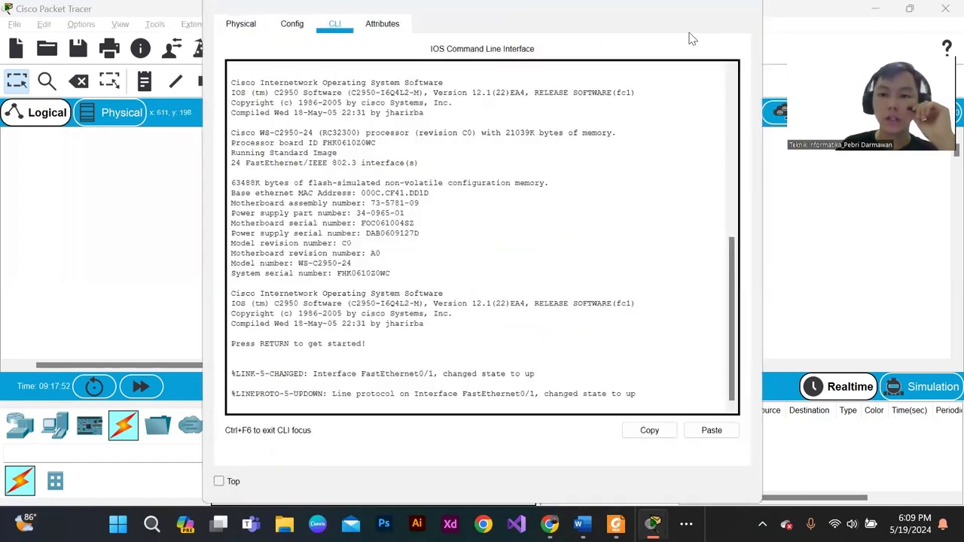
left_click(744, 7)
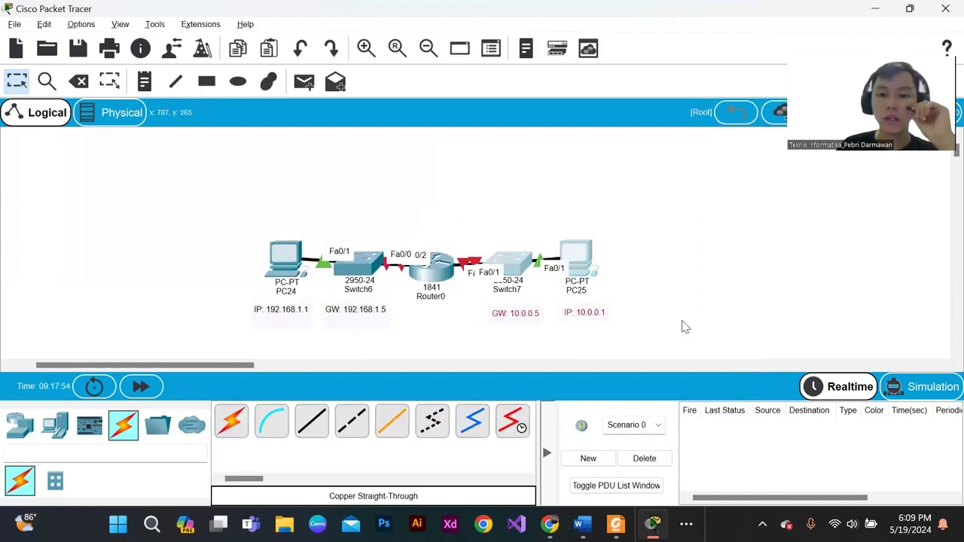
left_click(659, 301)
left_click_drag(662, 334, 527, 184)
left_click_drag(220, 205, 386, 300)
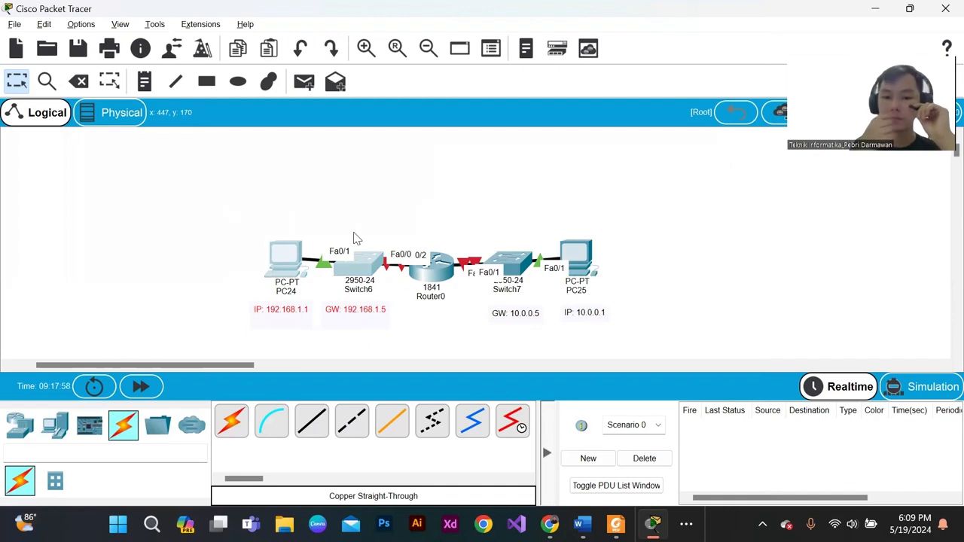
left_click(411, 215)
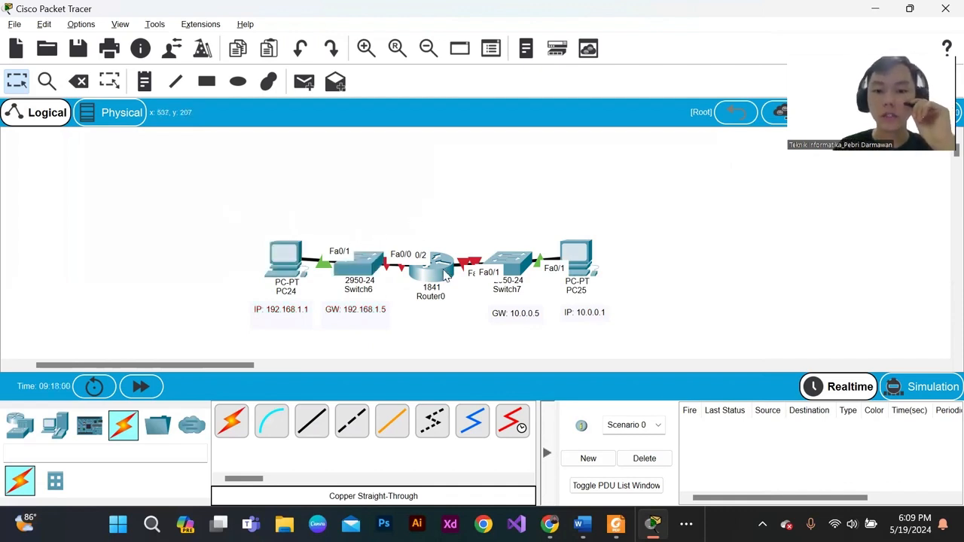
- View Router0's FastEthernet0/0 interface settings and close the router's configuration window
left_click(444, 276)
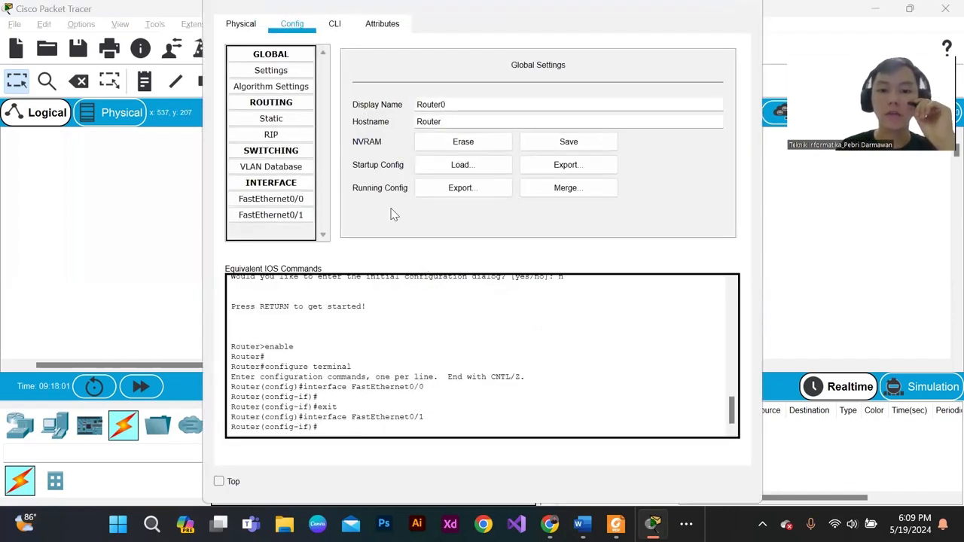
left_click(271, 198)
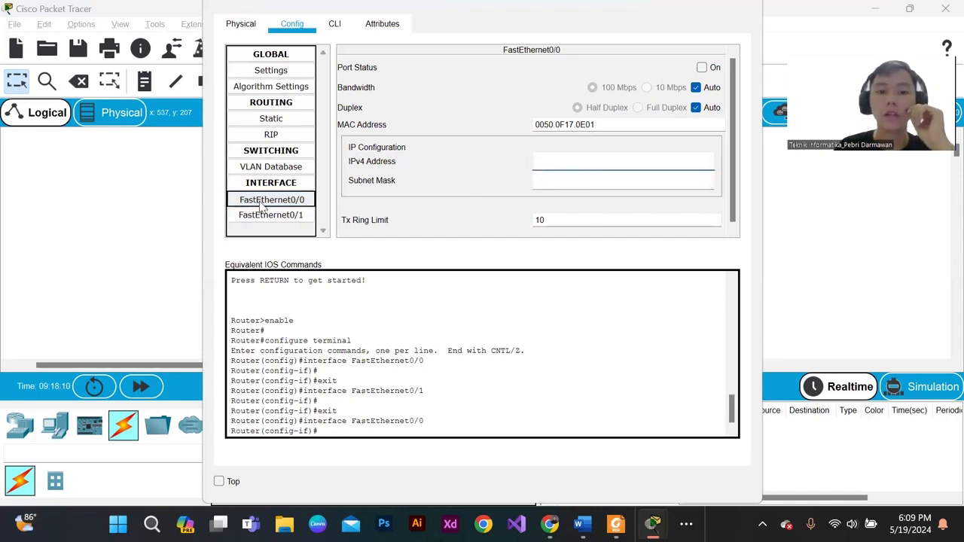
left_click(742, 9)
left_click_drag(395, 213, 388, 310)
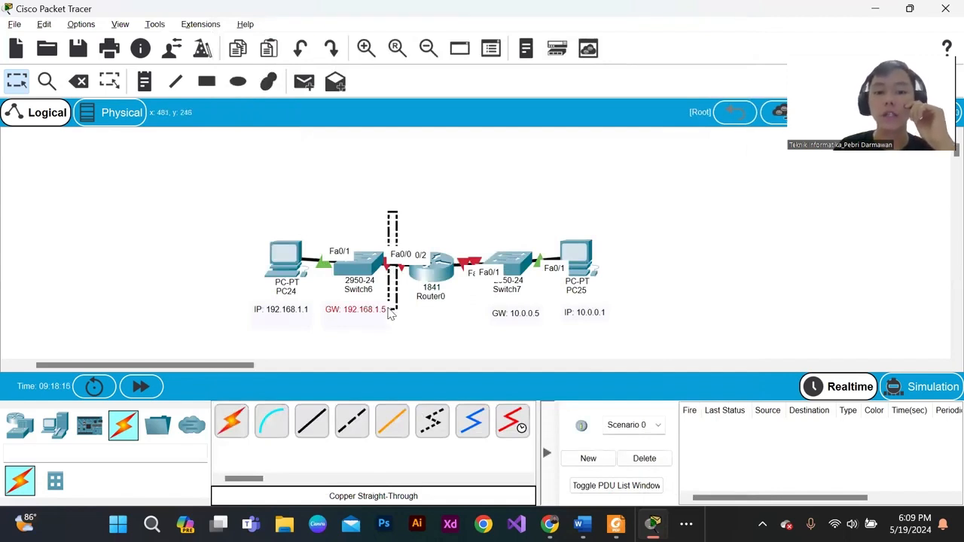
left_click(435, 308)
left_click_drag(392, 235, 403, 296)
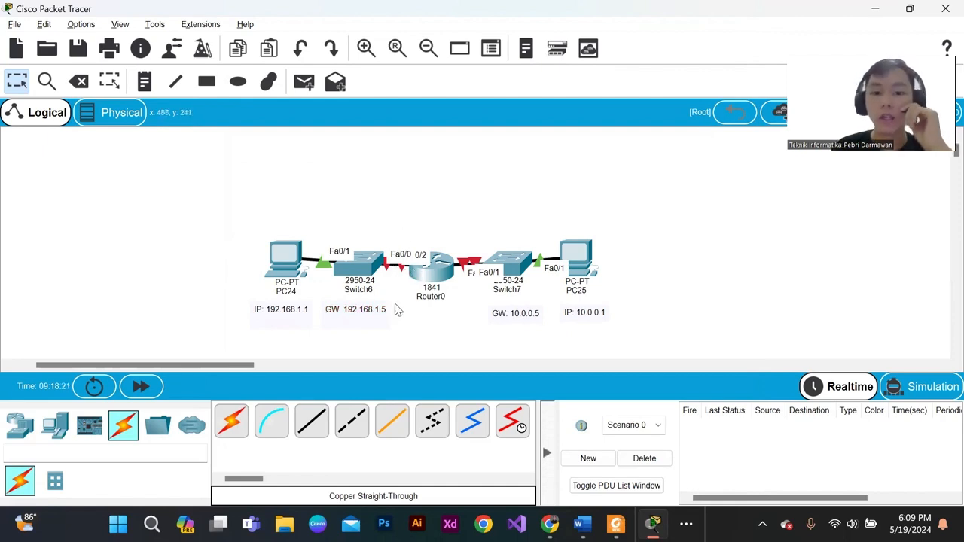
left_click_drag(458, 227, 488, 320)
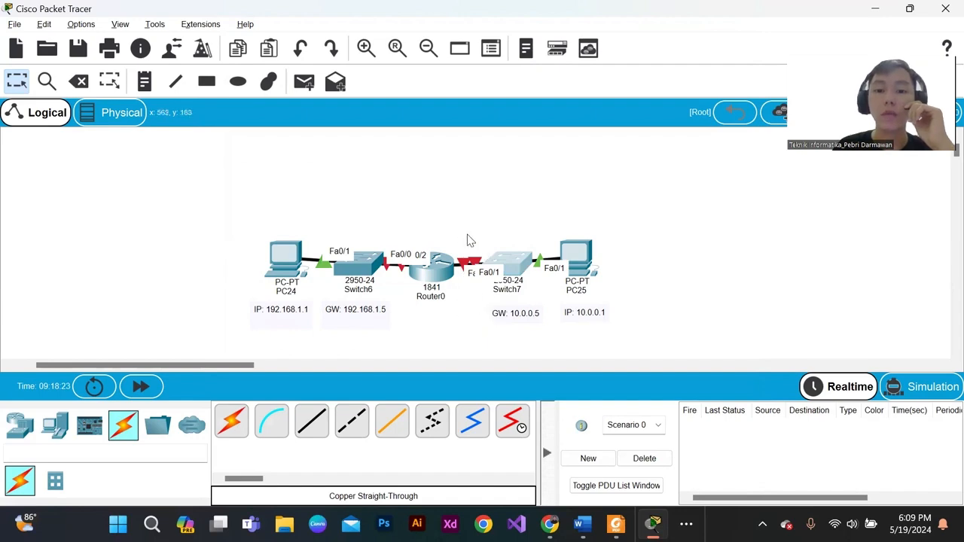
- Turn on Router0's FastEthernet0/0 port and close the router's configuration window
left_click(434, 277)
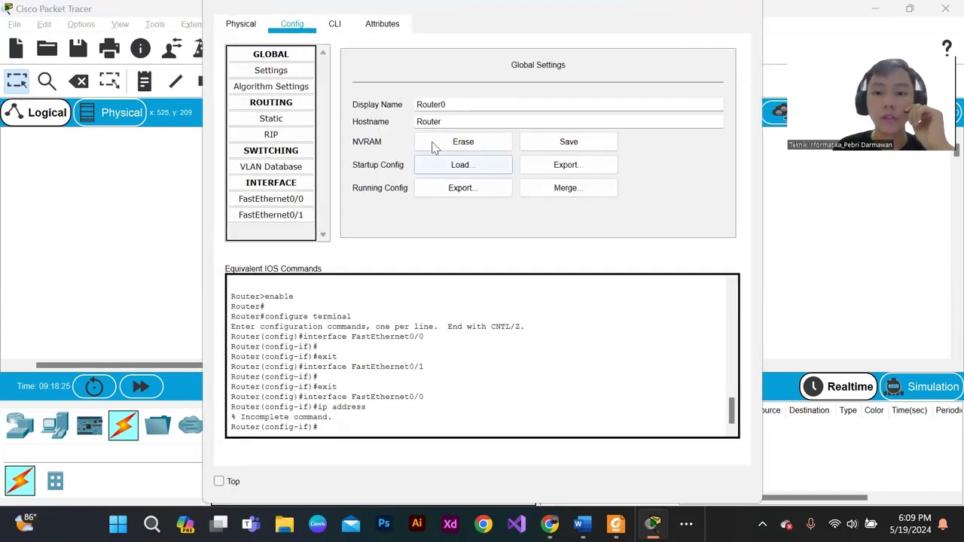
left_click(271, 200)
left_click(701, 68)
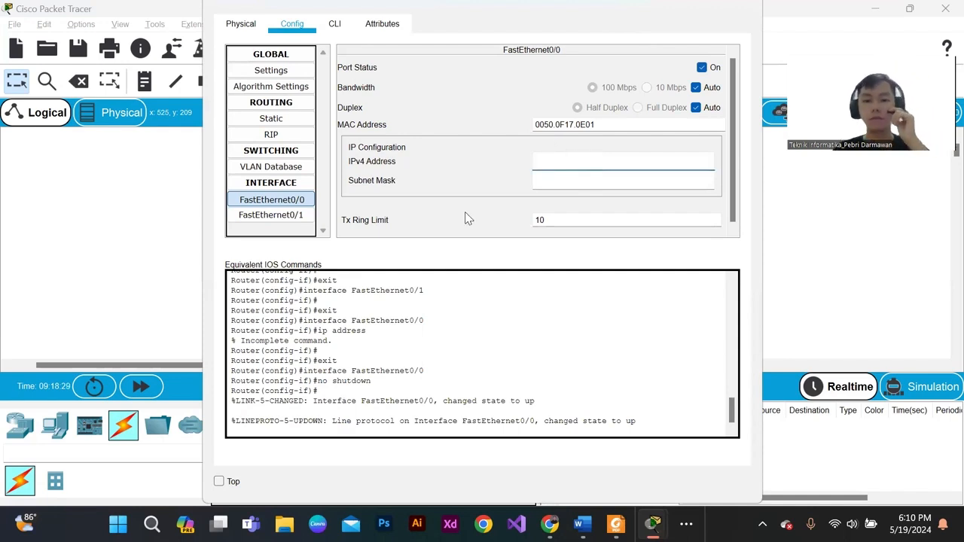
left_click(740, 7)
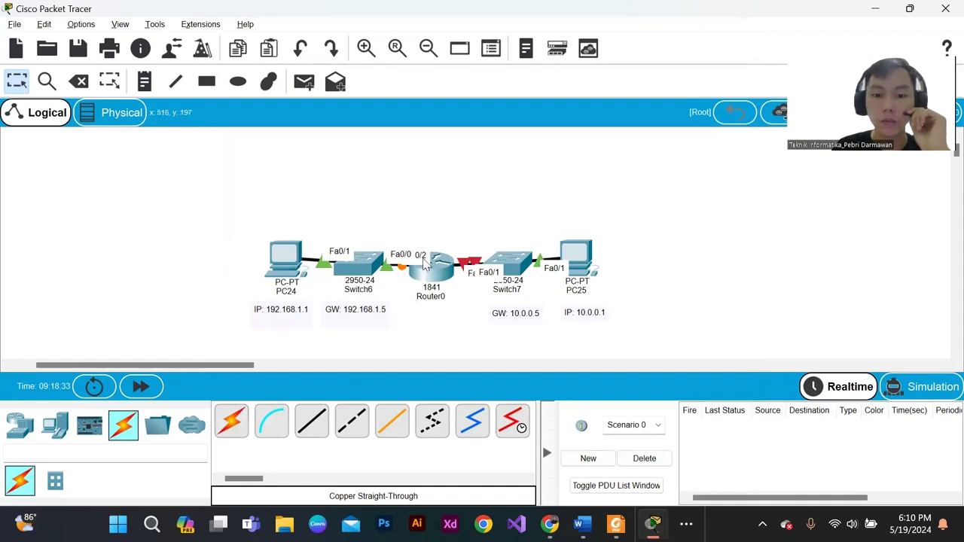
- Try to assign IPv4 address 192.168.1.0 to Router0's FastEthernet0/0 interface, closing the router's configuration window
left_click(430, 269)
left_click(282, 200)
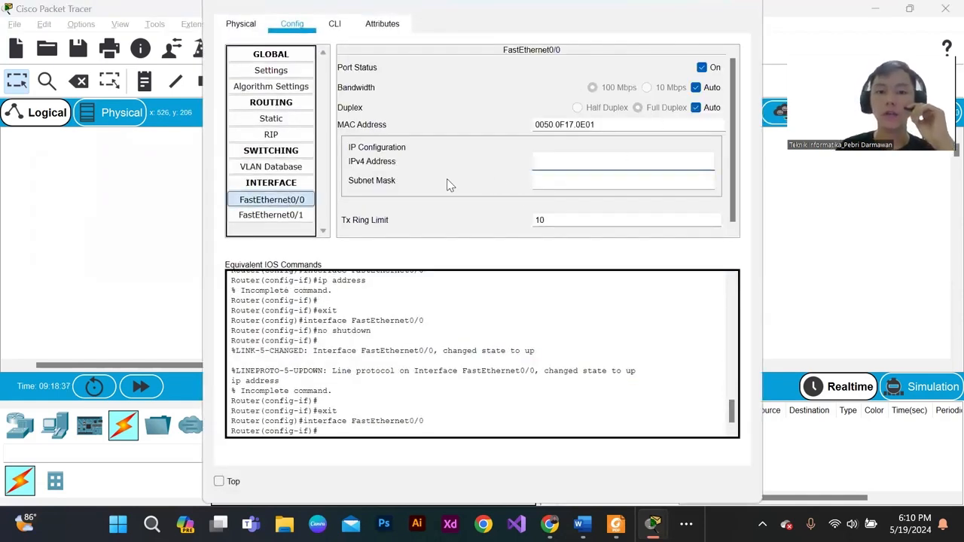
left_click(393, 163)
left_click(573, 161)
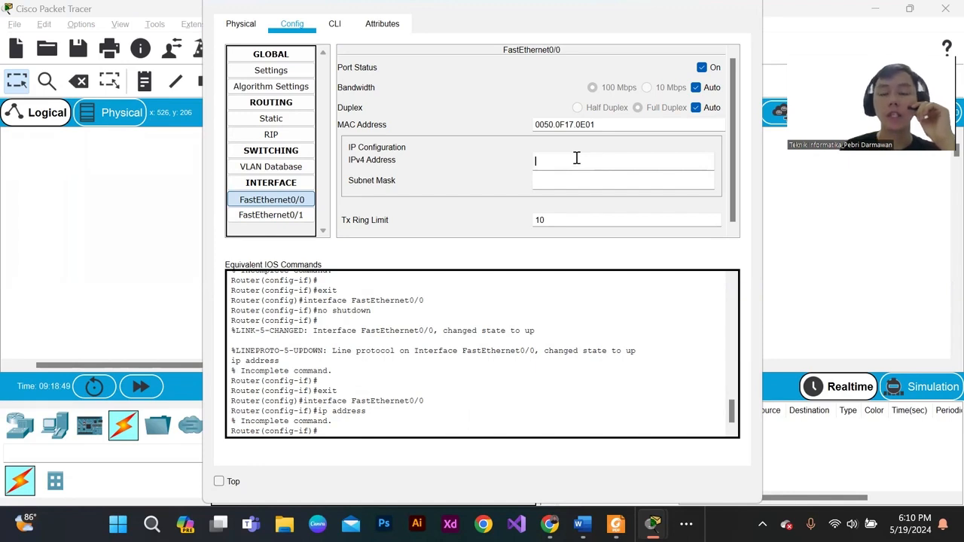
left_click(299, 201)
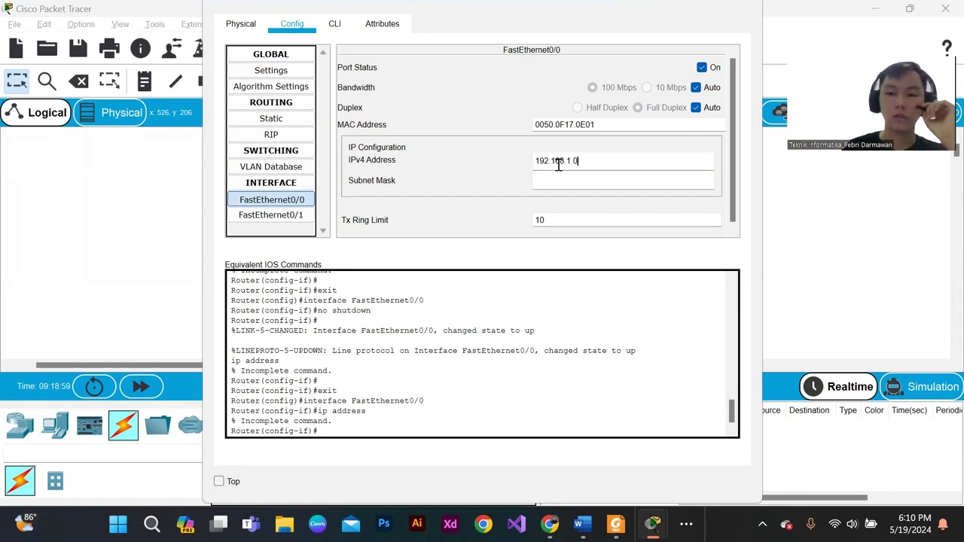
left_click(550, 183)
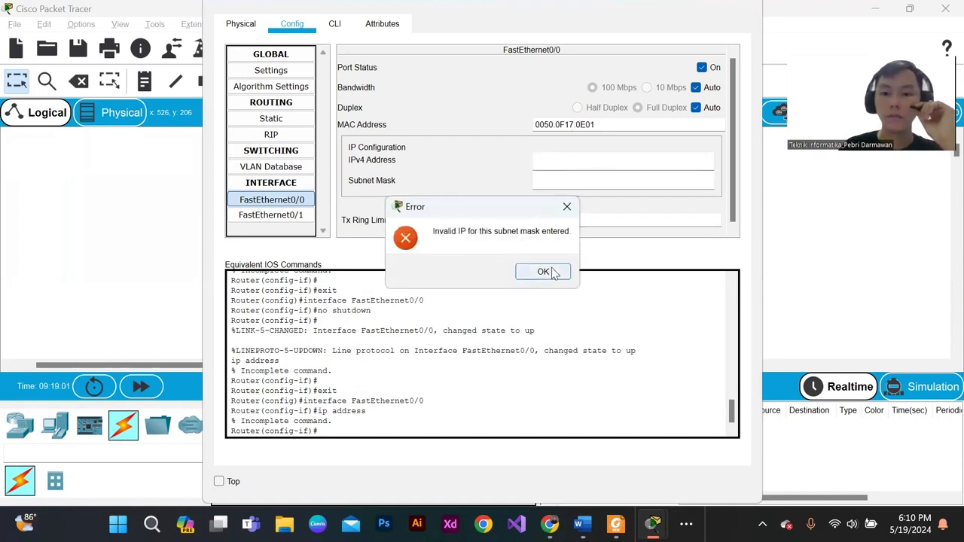
left_click(544, 272)
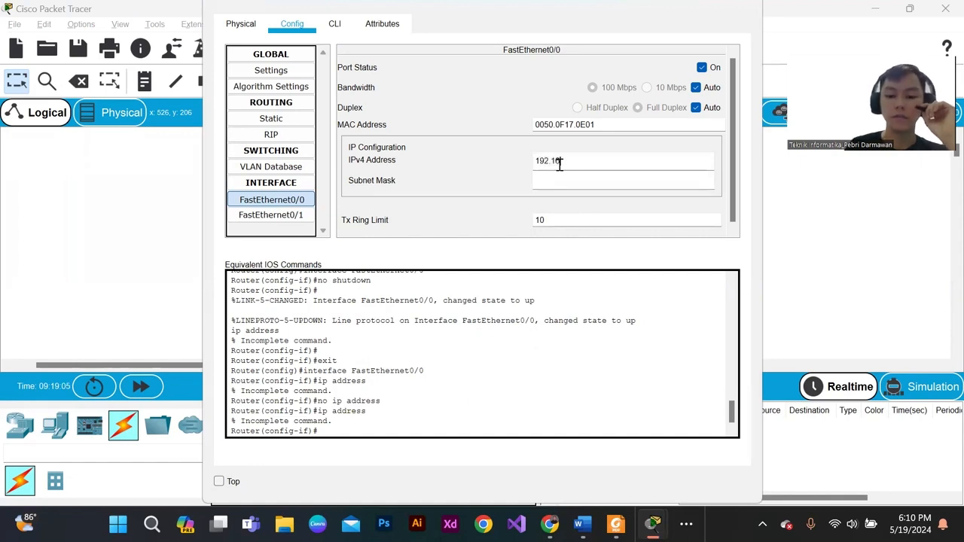
left_click(700, 6)
left_click(264, 295)
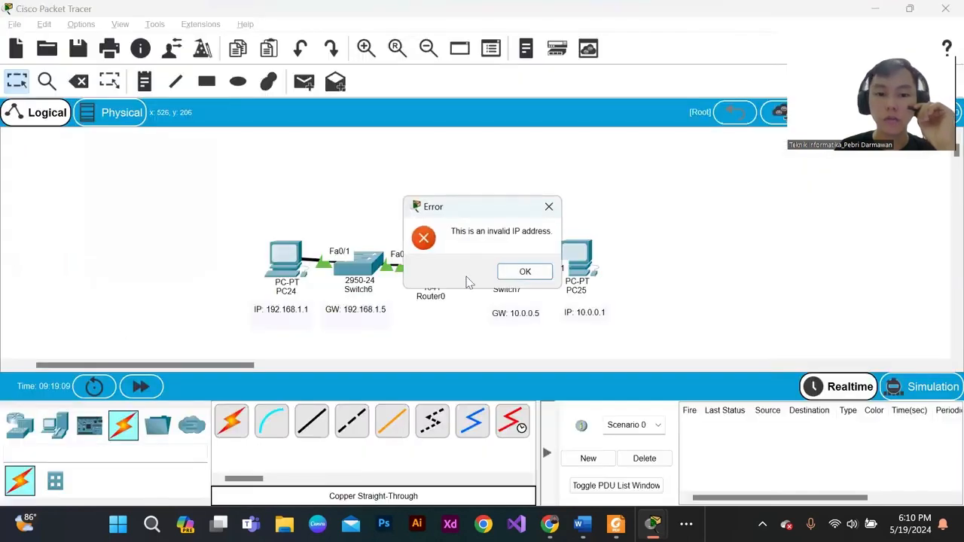
left_click(547, 209)
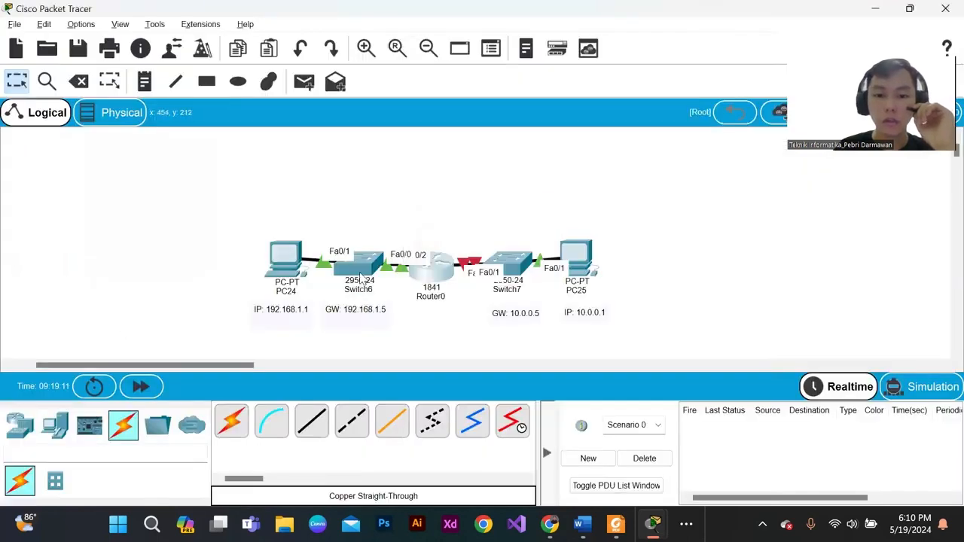
- Assign Router0's FastEthernet0/0 interface the IPv4 address 192.168.1.5 with subnet mask 255.255.255.0 and close its configuration window
left_click(424, 281)
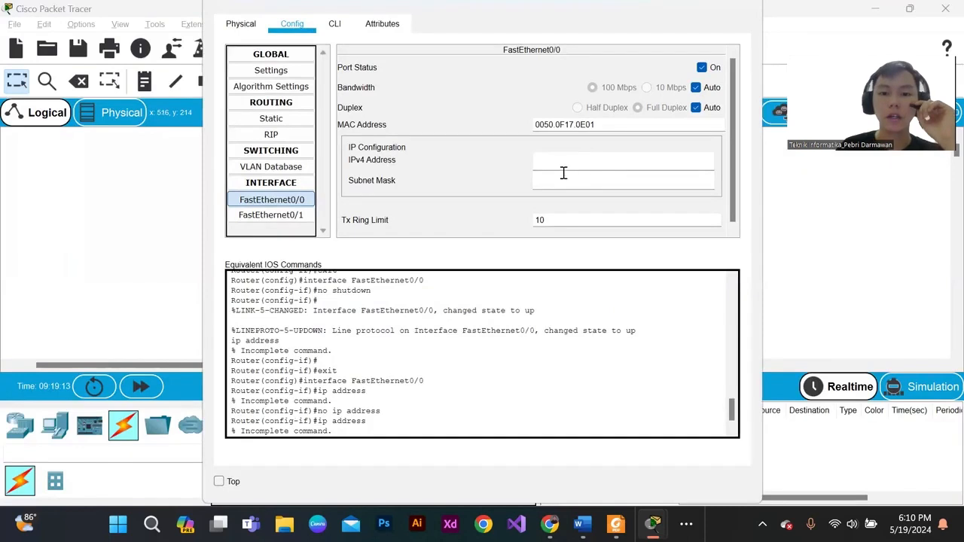
left_click(570, 172)
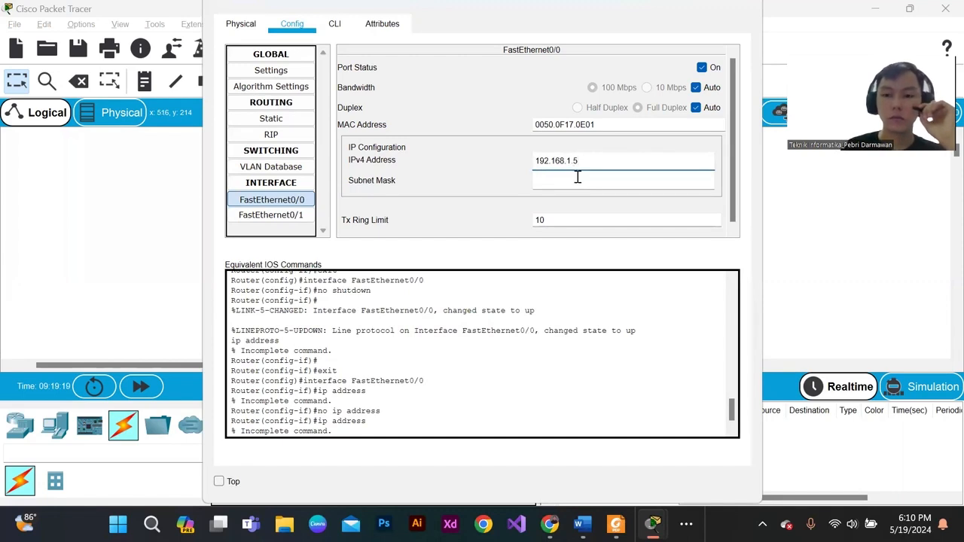
left_click(577, 178)
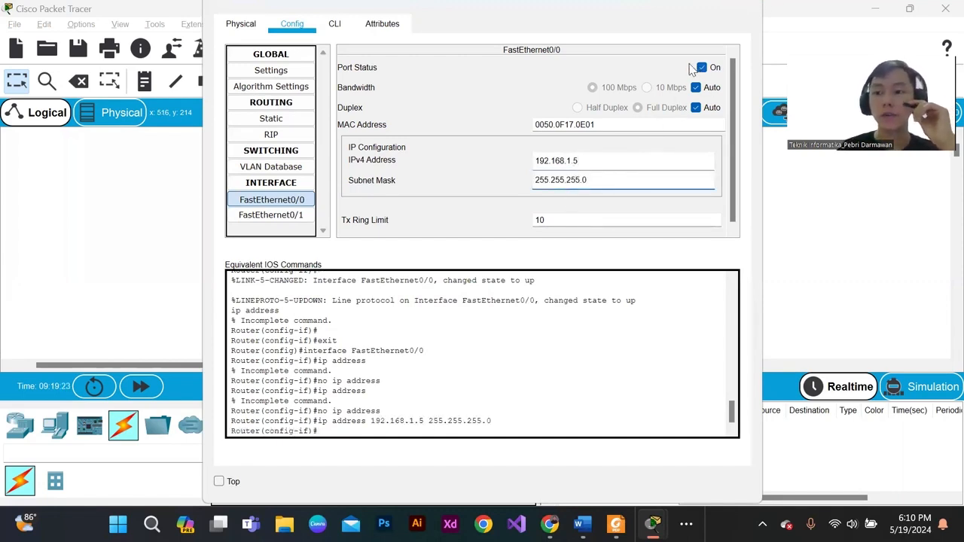
left_click(746, 5)
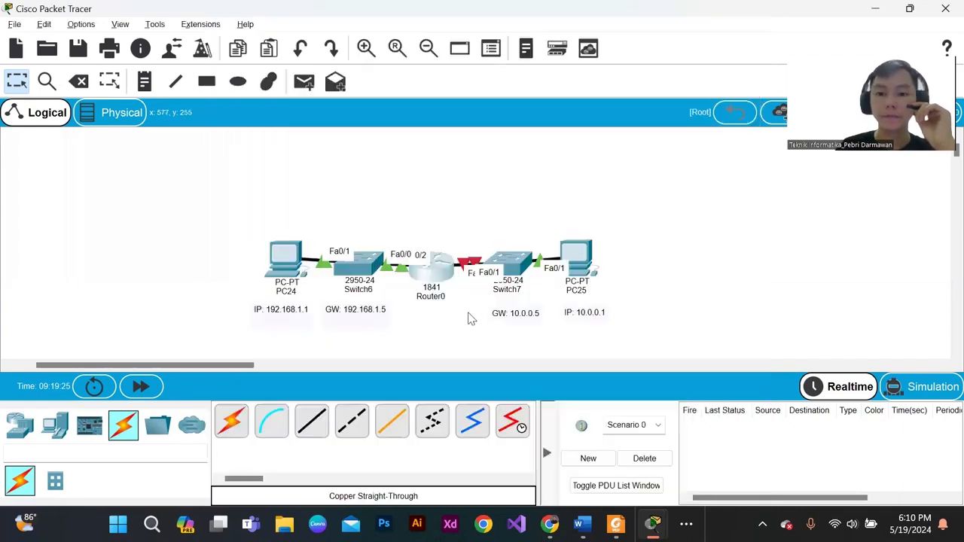
- Turn on Router0's FastEthernet0/1 port and assign it the IPv4 address 10.0.0.5
left_click(439, 289)
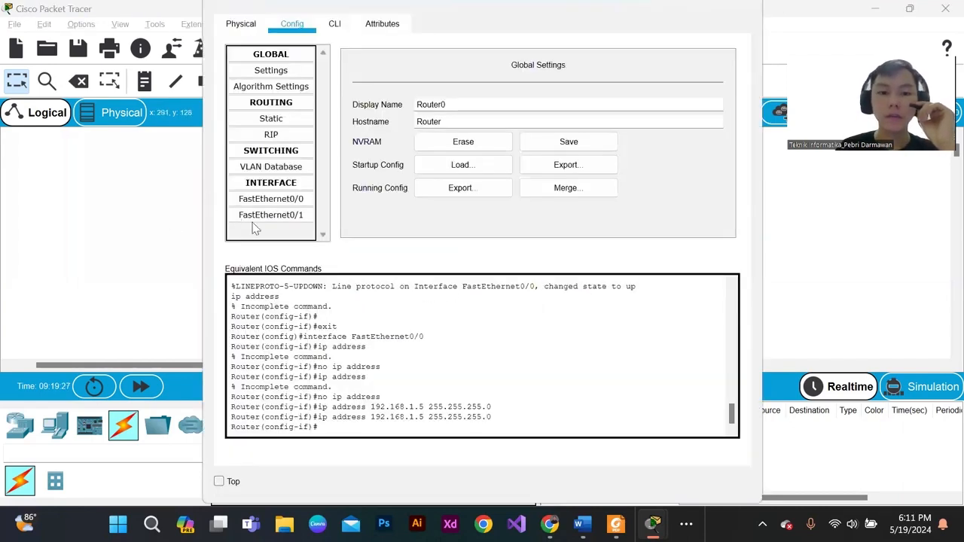
left_click(271, 216)
left_click(702, 67)
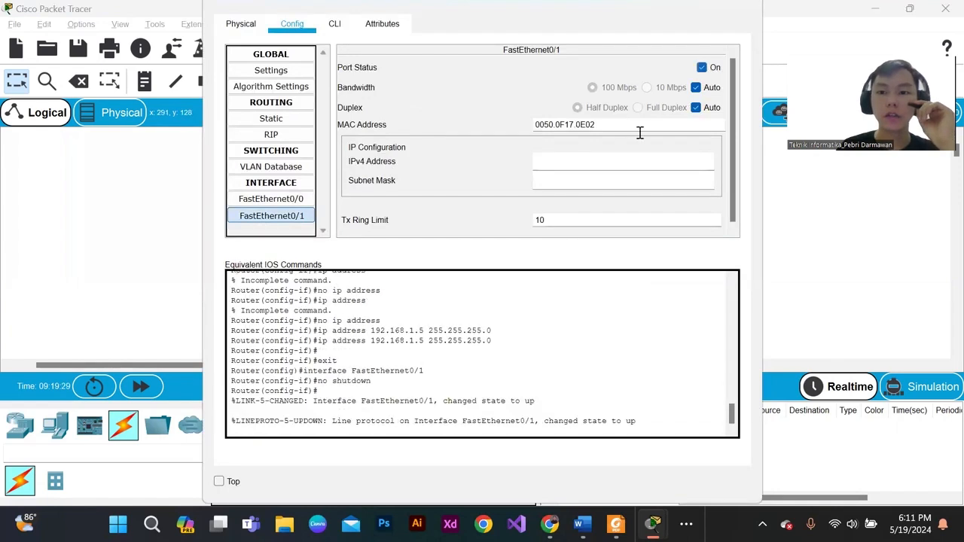
left_click(564, 179)
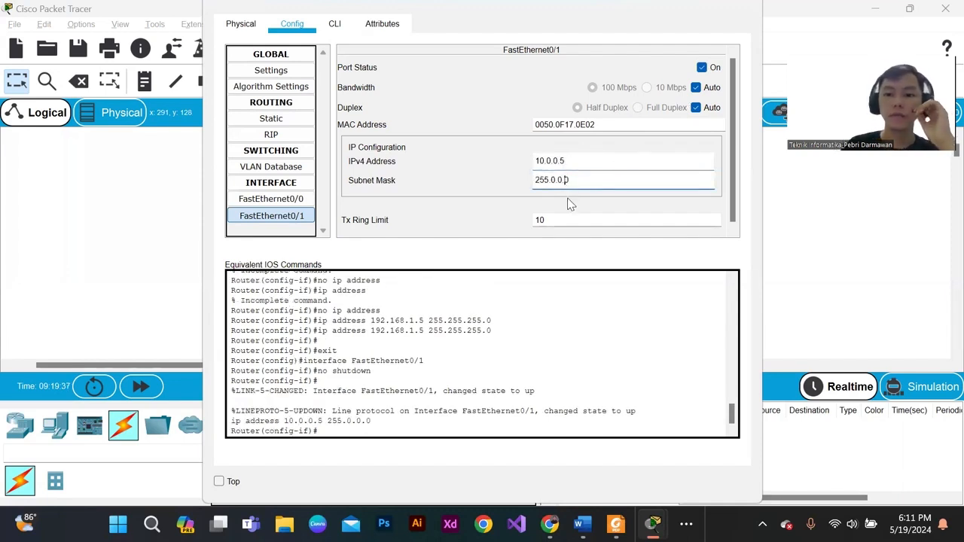
- Change the FastEthernet0/1 subnet mask to 255.255.255.0 and close Router0's configuration window
left_click_drag(572, 182, 552, 189)
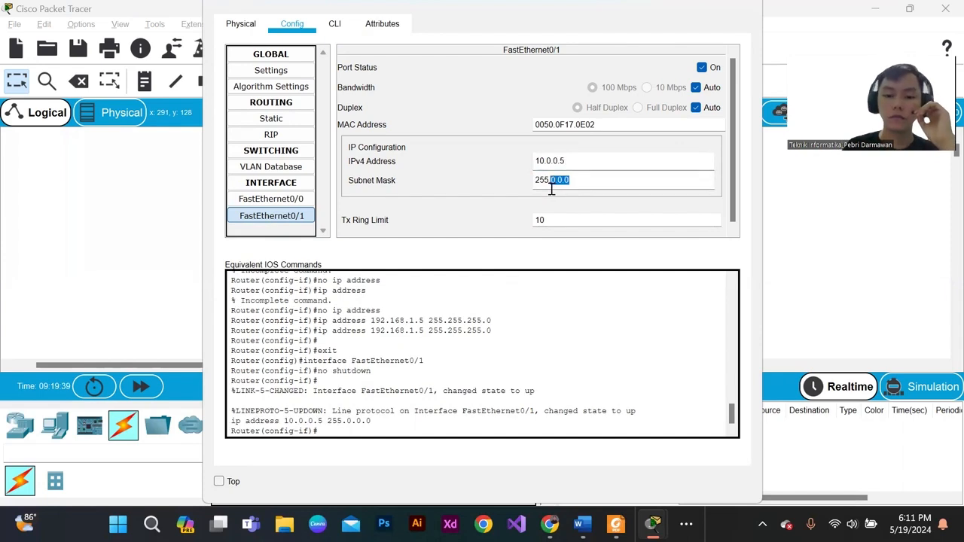
type("255.255.")
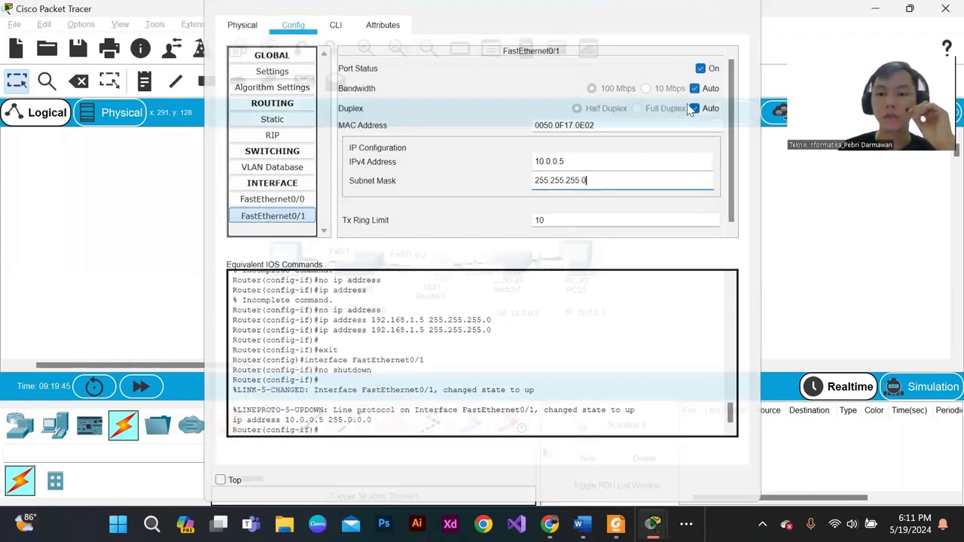
left_click(746, 7)
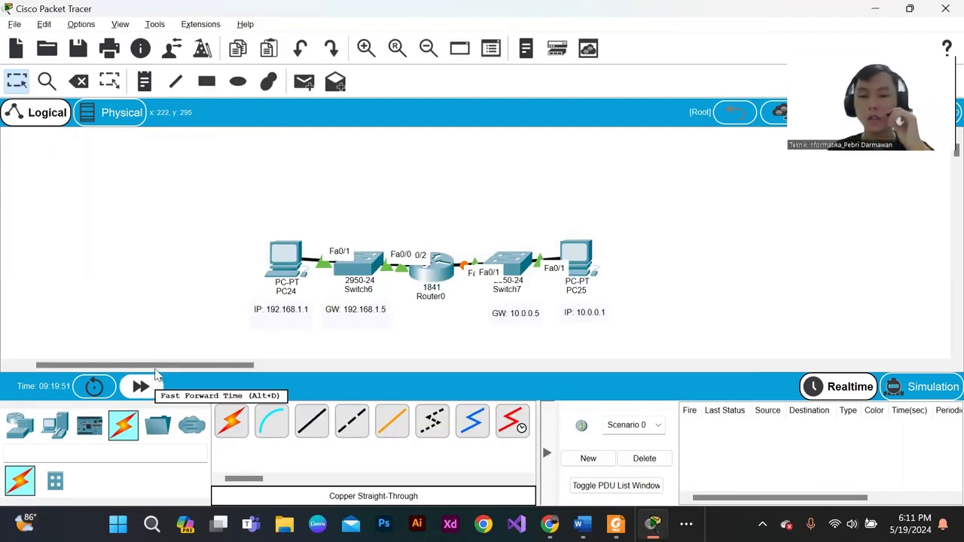
- Fast-forward the network time to let the link between Router0 and Switch7 come up
left_click_drag(453, 226, 474, 297)
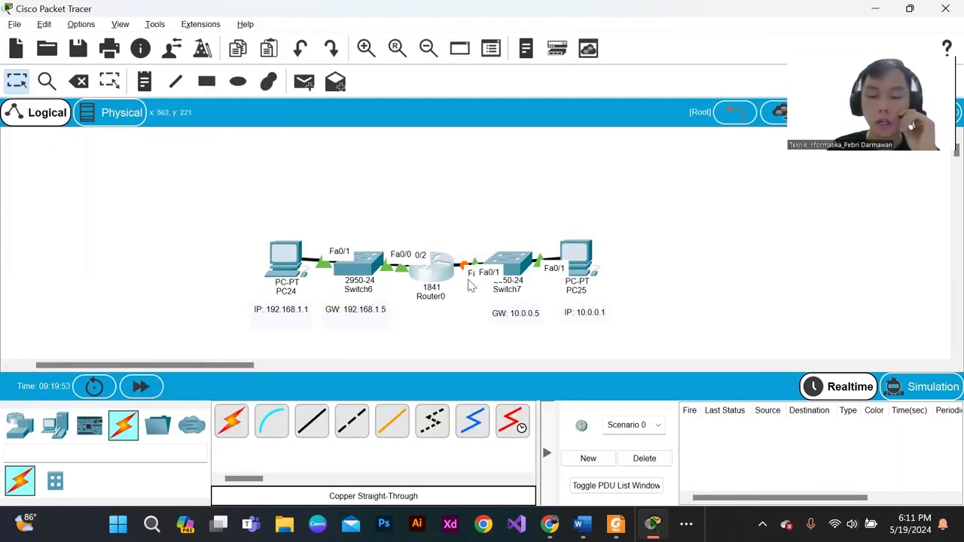
left_click(149, 394)
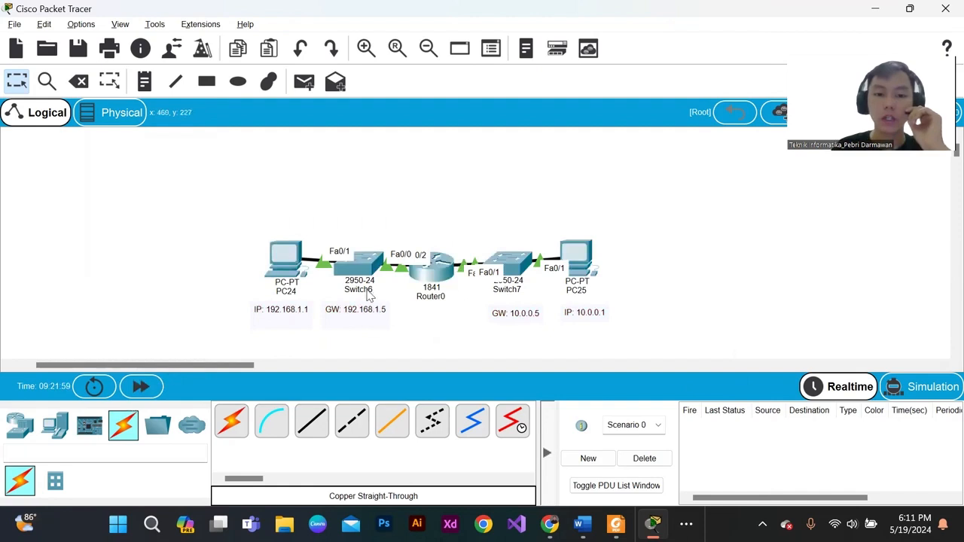
left_click_drag(293, 230, 710, 302)
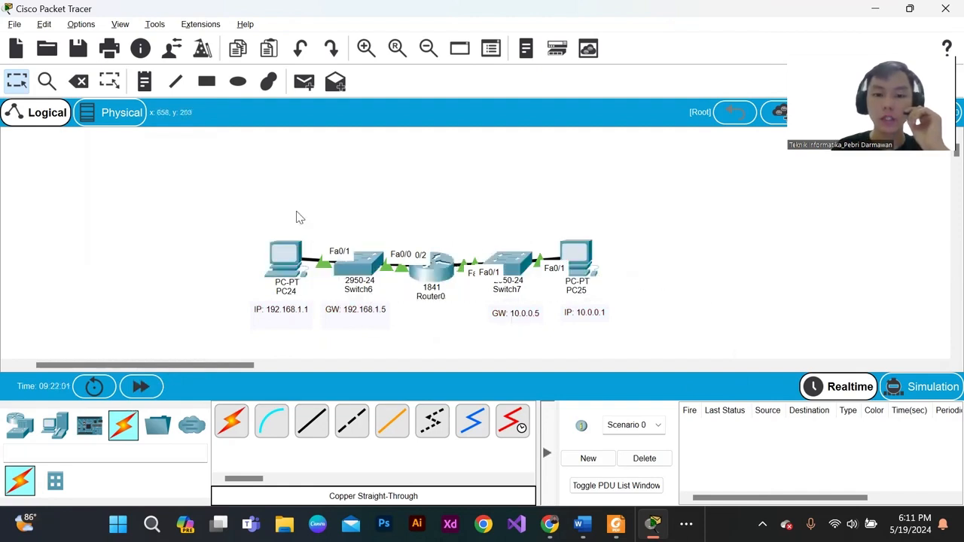
left_click_drag(226, 192, 690, 331)
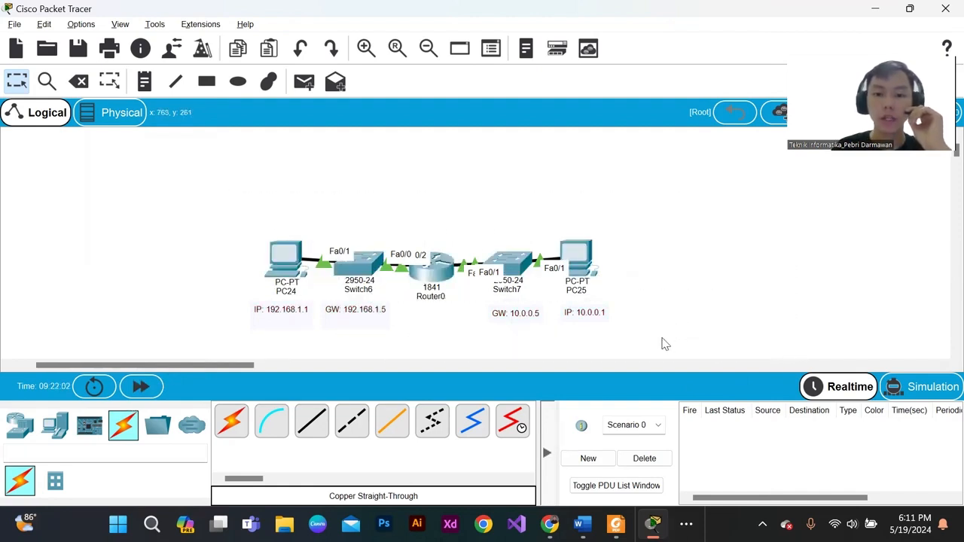
- Send three simple PDUs from PC24 to PC25 and check their delivery status
left_click(305, 83)
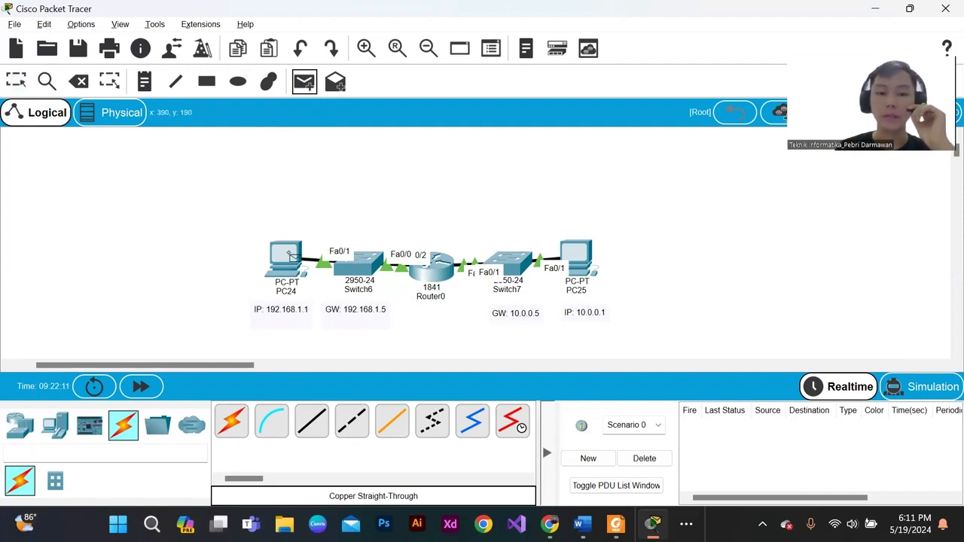
left_click(288, 253)
left_click(586, 256)
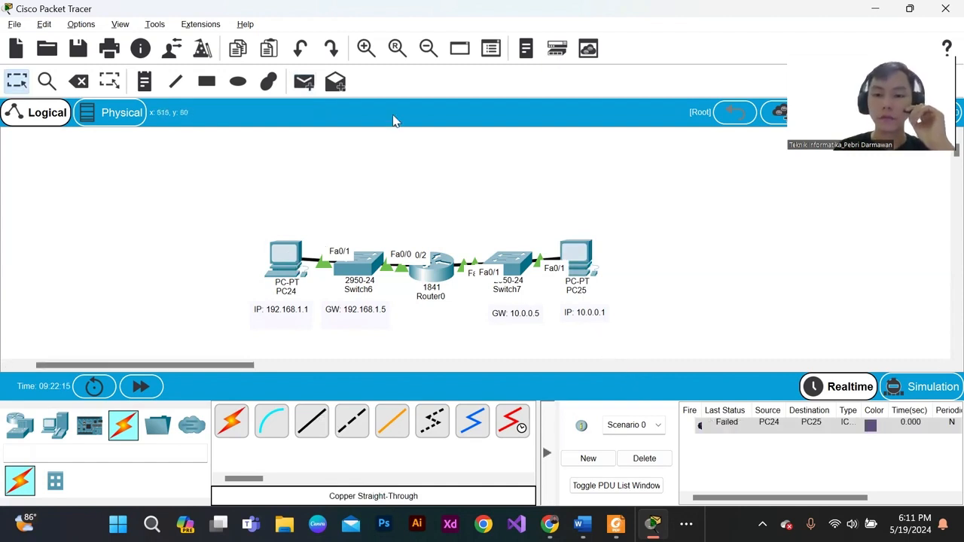
left_click(305, 82)
left_click(293, 280)
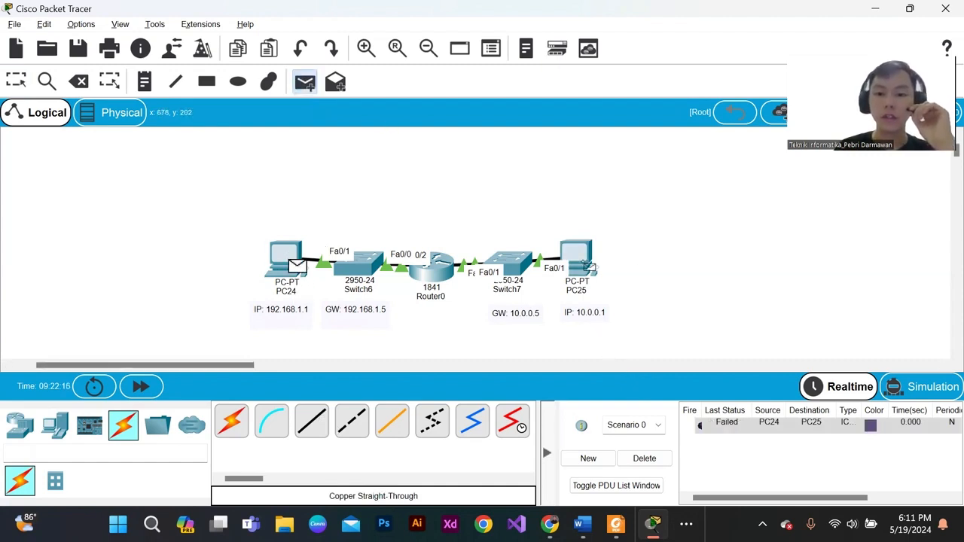
left_click(587, 265)
left_click(305, 81)
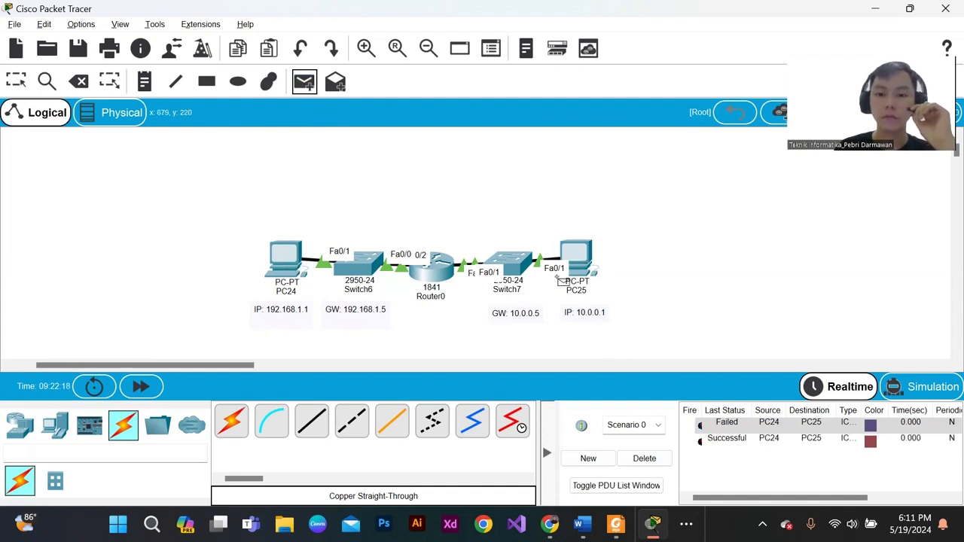
left_click(296, 265)
left_click(589, 271)
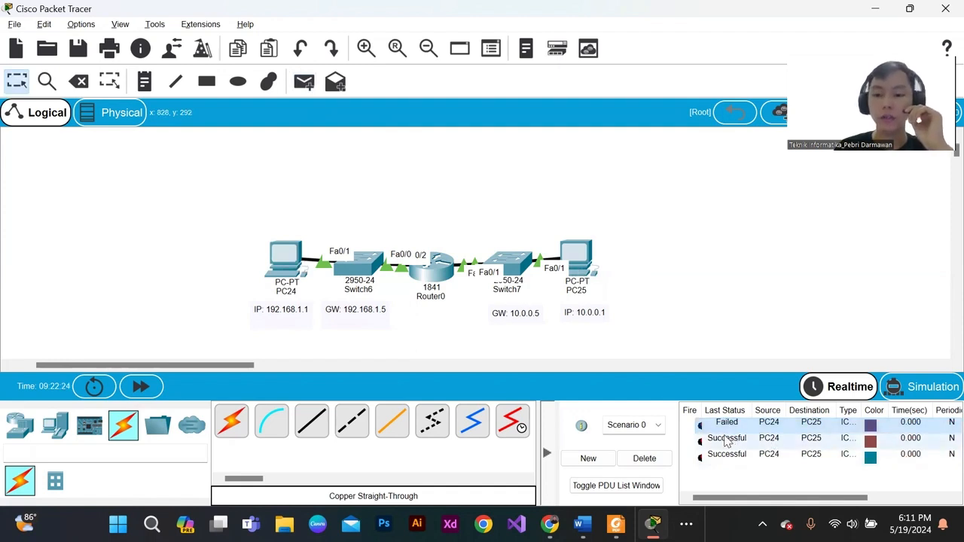
left_click(728, 452)
- Send a simple PDU in the reverse direction, from PC25 to PC24
left_click(304, 82)
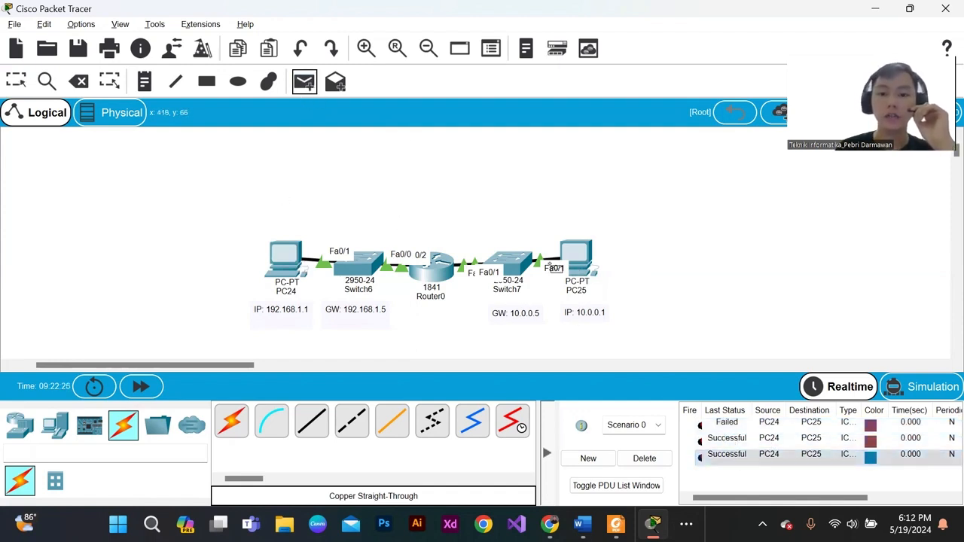
left_click(580, 259)
left_click(288, 259)
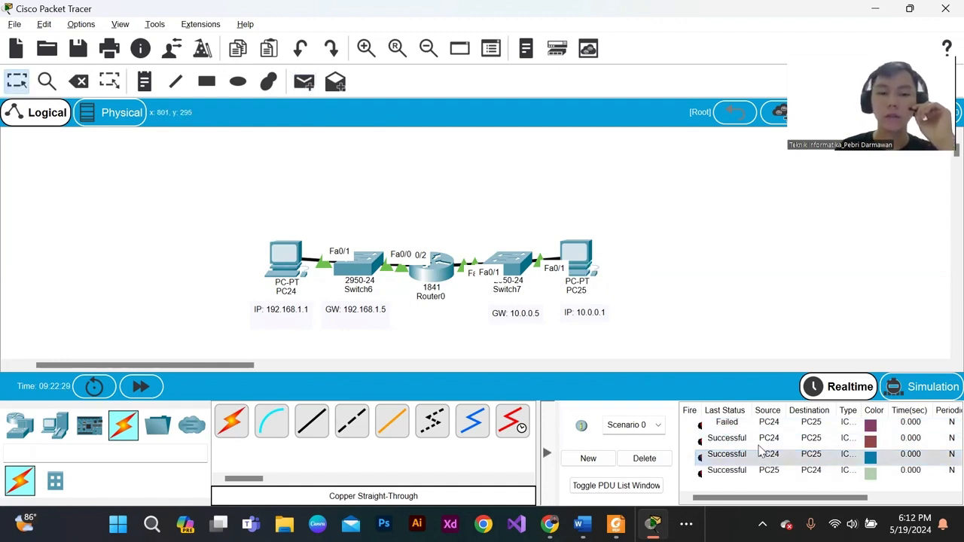
- Ping 10.0.0.1 from PC24's Command Prompt, review the replies and close PC24's window
left_click(270, 239)
left_click(683, 140)
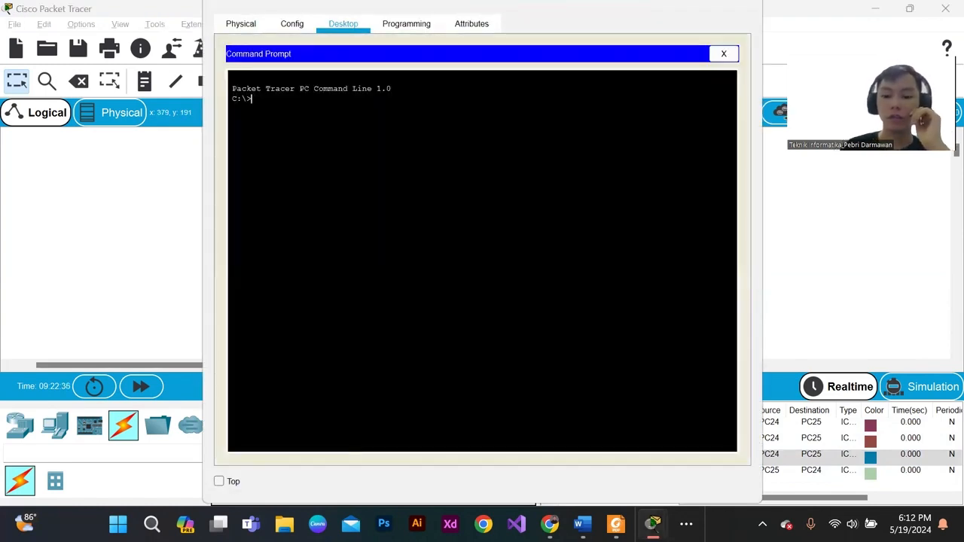
type("ping 1")
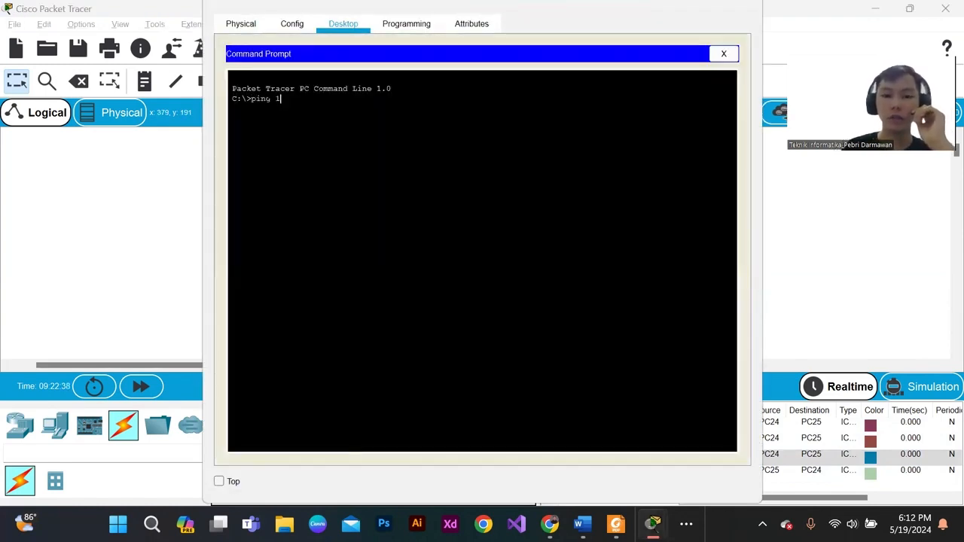
key("BackSpace")
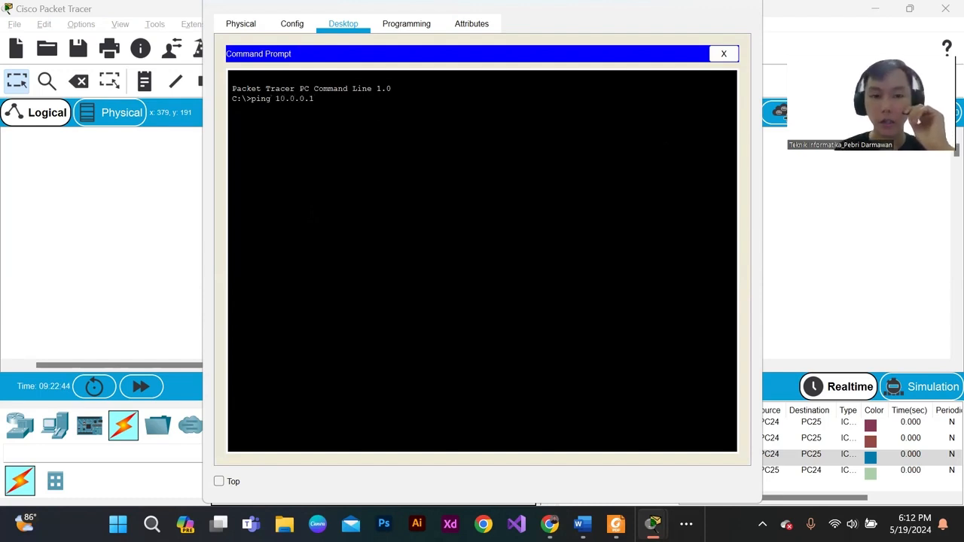
key("Return")
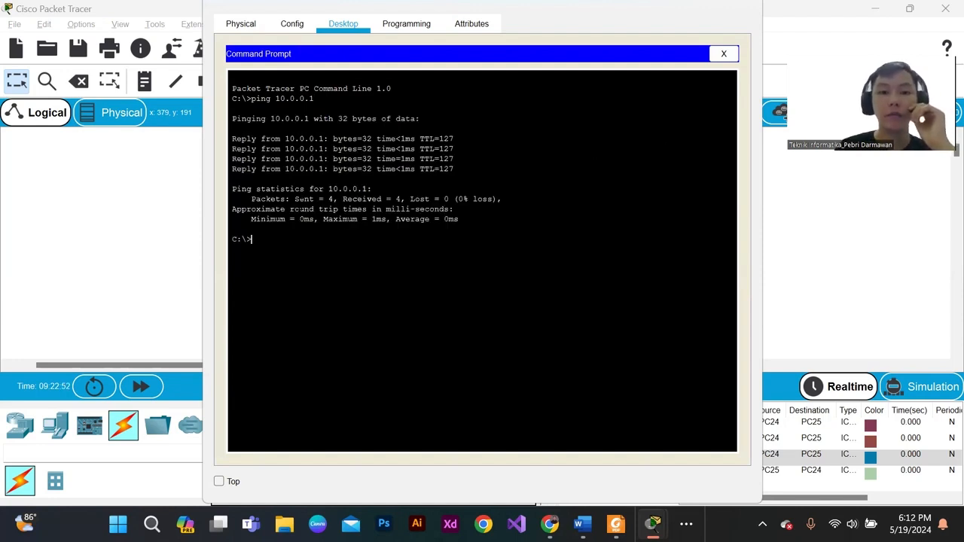
left_click_drag(232, 138, 429, 169)
left_click(429, 170)
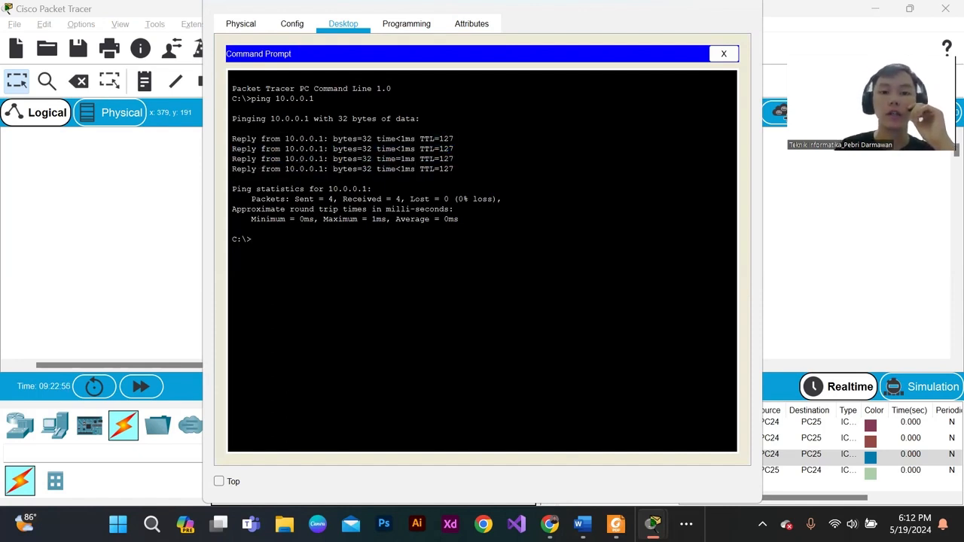
left_click_drag(519, 5, 562, 37)
left_click(787, 23)
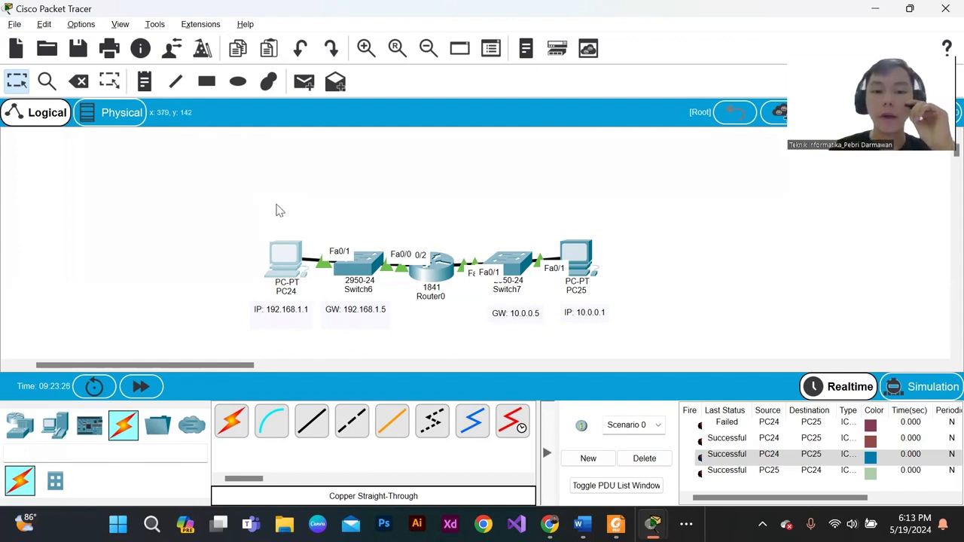
left_click_drag(276, 203, 387, 312)
left_click_drag(483, 204, 187, 224)
left_click(619, 292)
left_click(252, 179)
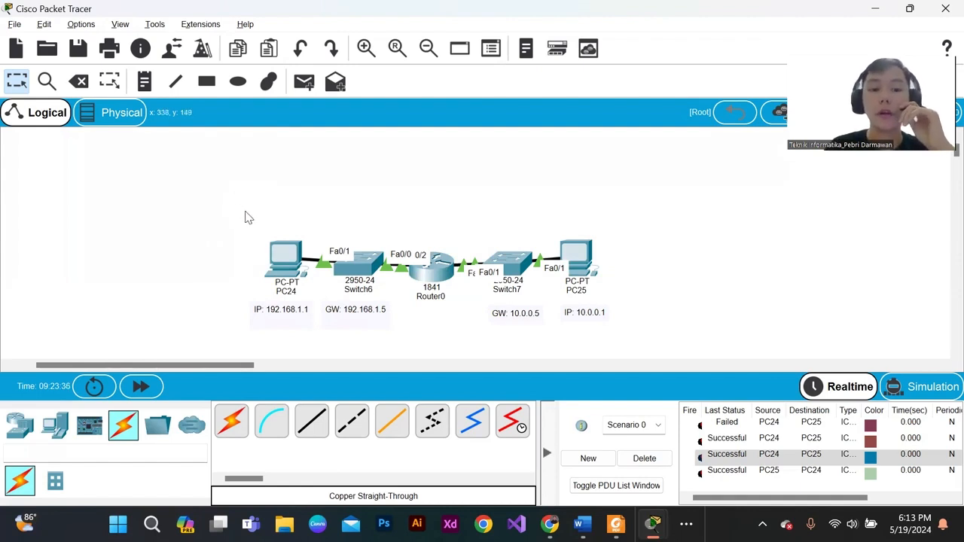
left_click_drag(246, 213, 459, 292)
left_click_drag(659, 332, 216, 248)
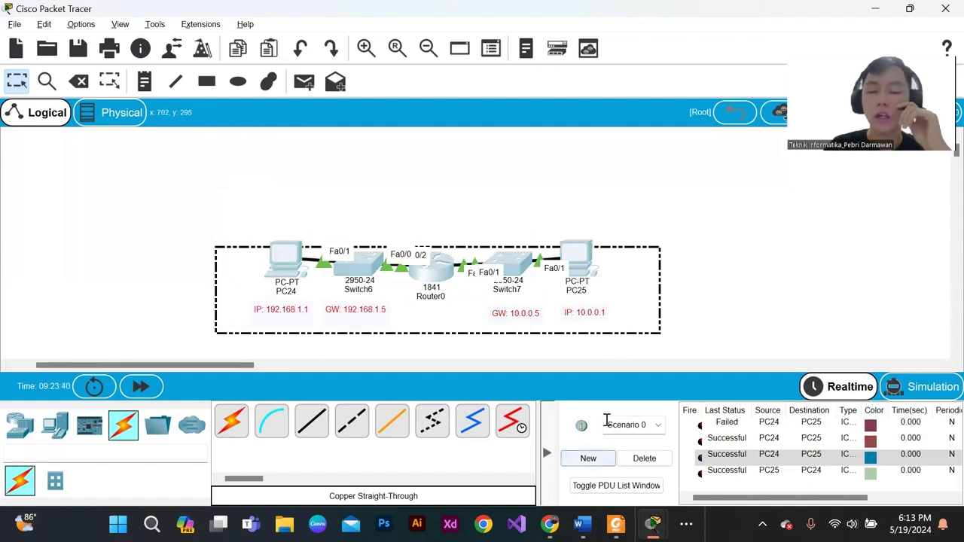